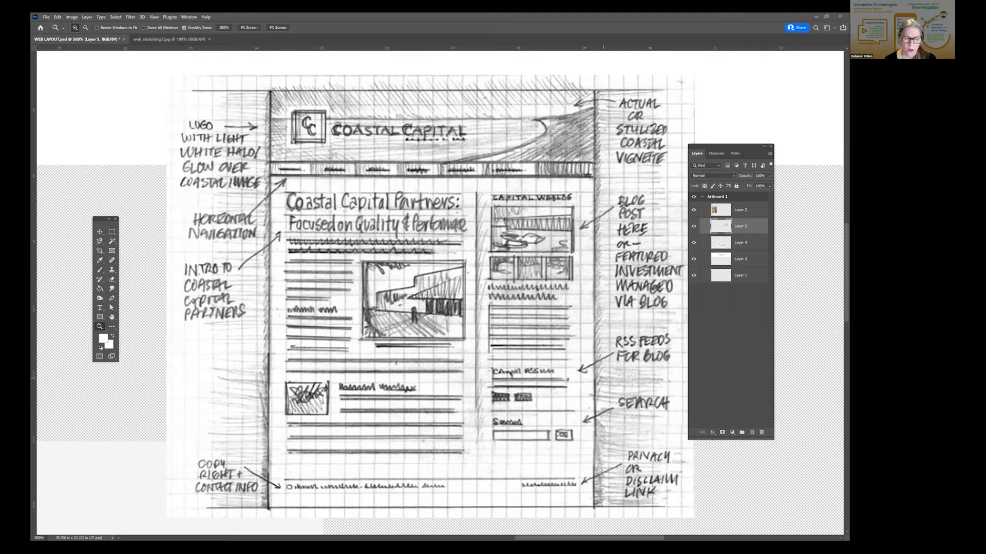
- Check the web layout document's pixel dimensions and resolution in the Image Size settings, leaving them as they are
left_click(46, 17)
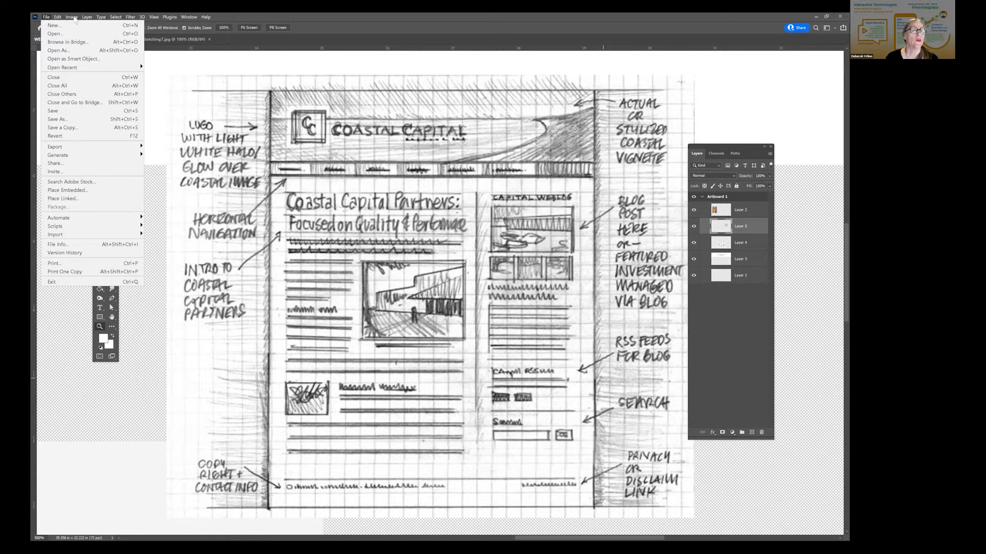
mouse_move(75, 20)
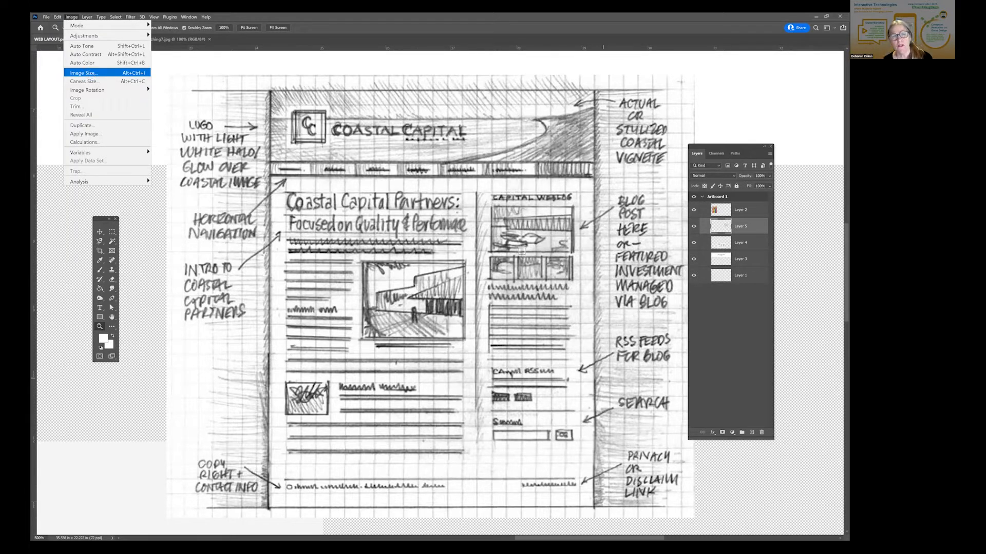
left_click(91, 74)
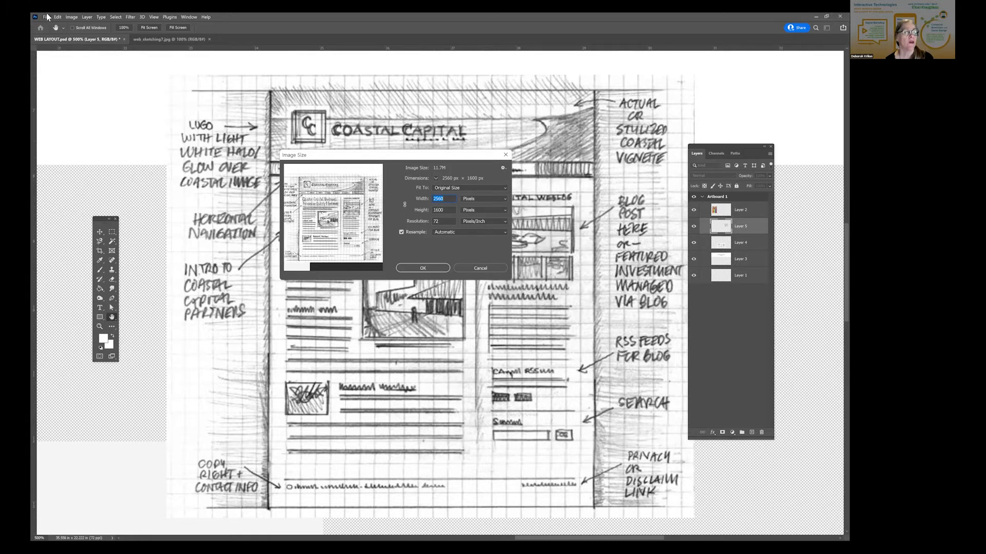
key("alt+f")
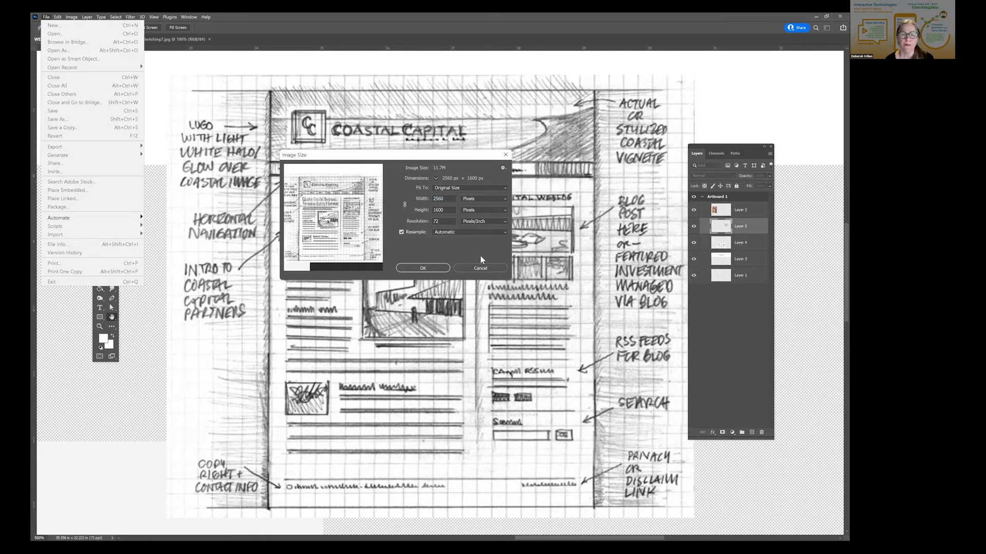
left_click(480, 268)
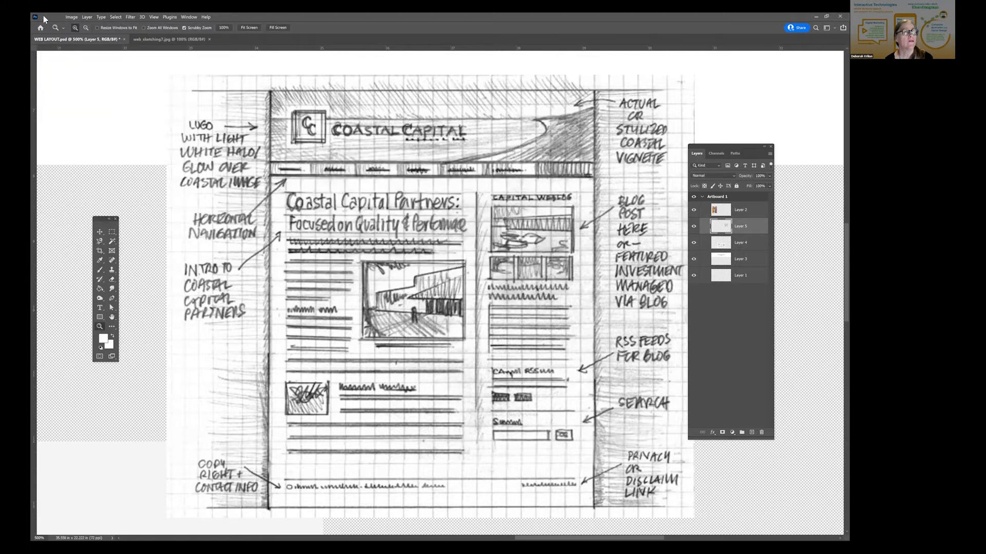
- Review the available export options and recheck the document's Image Size settings without applying any change
left_click(45, 17)
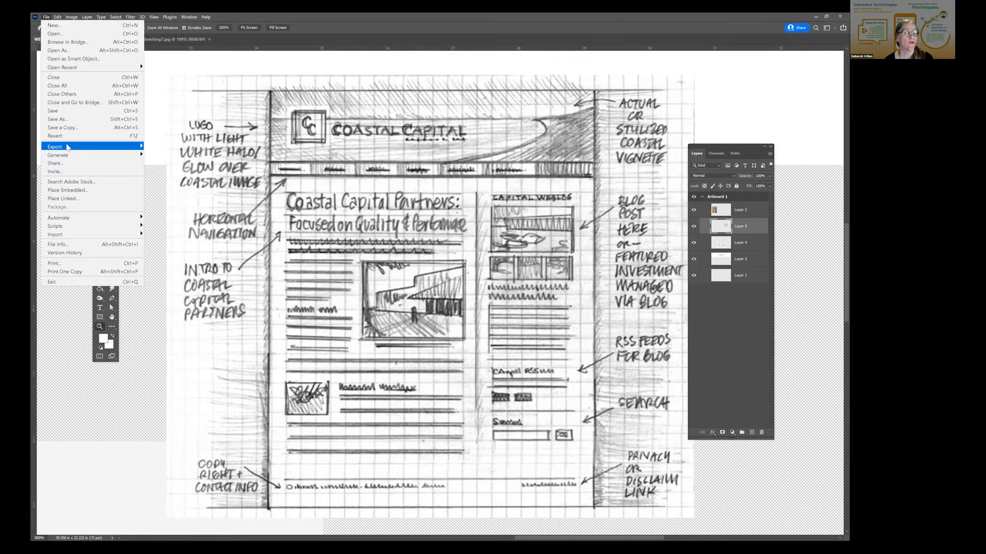
mouse_move(67, 148)
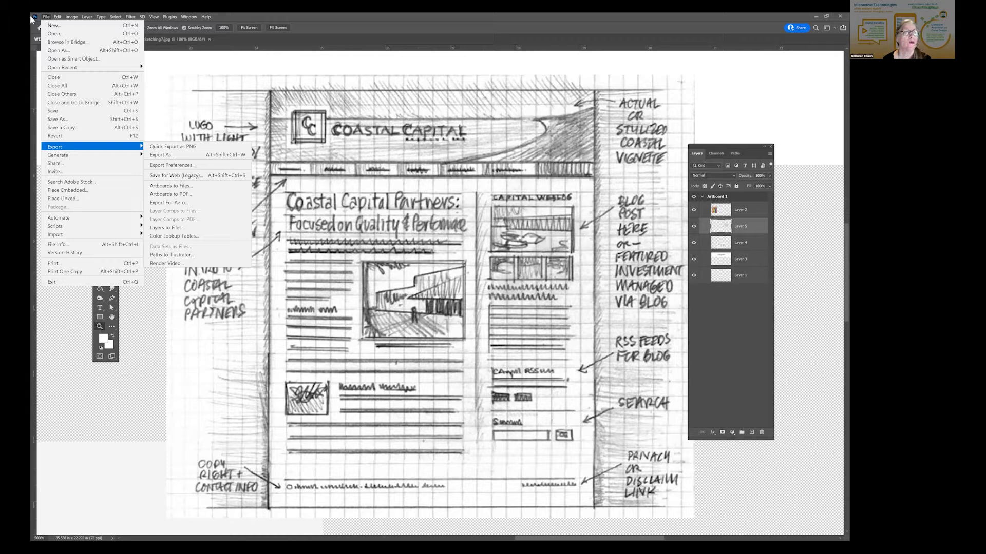
mouse_move(72, 17)
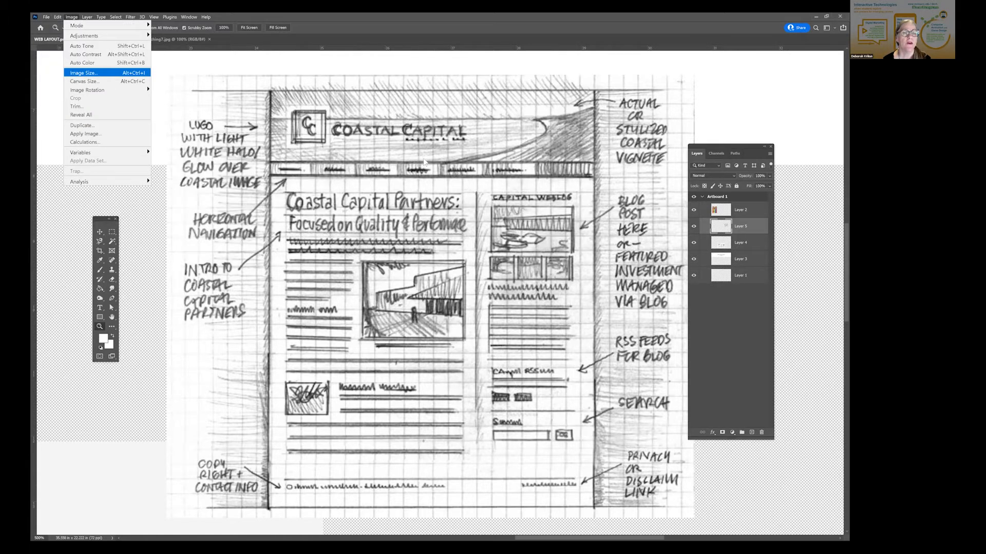
key("Return")
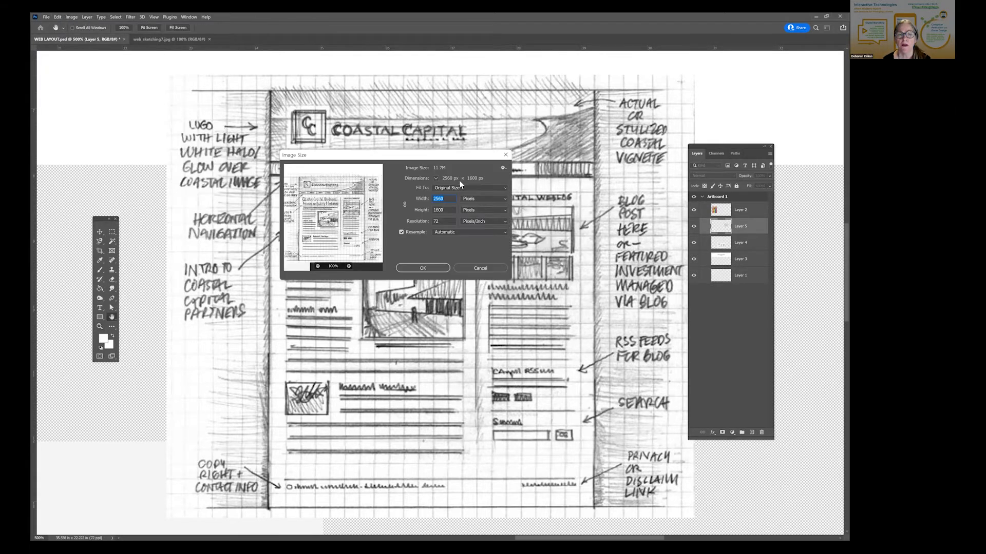
left_click(476, 268)
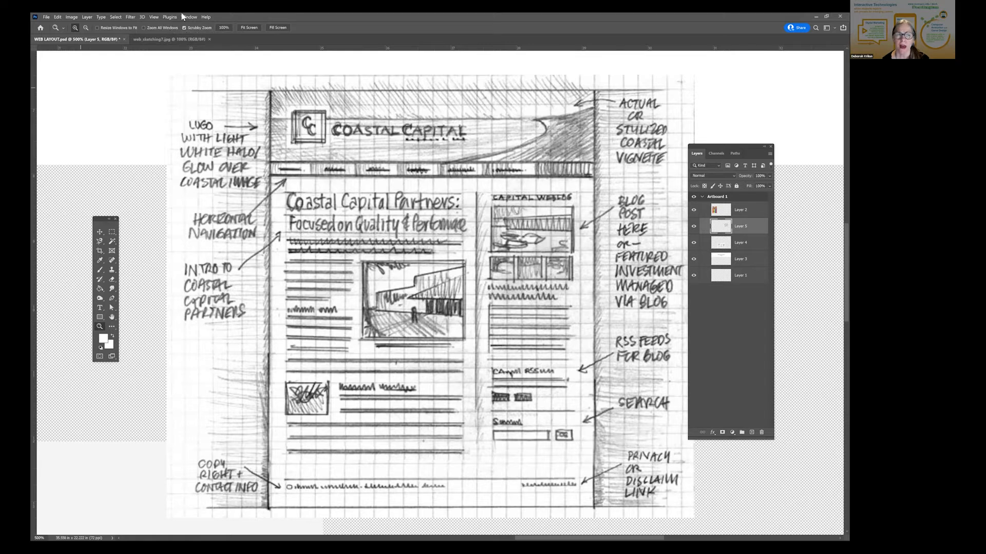
- View the web_sketching7.jpg document briefly and return to WEB LAYOUT.psd
left_click(165, 40)
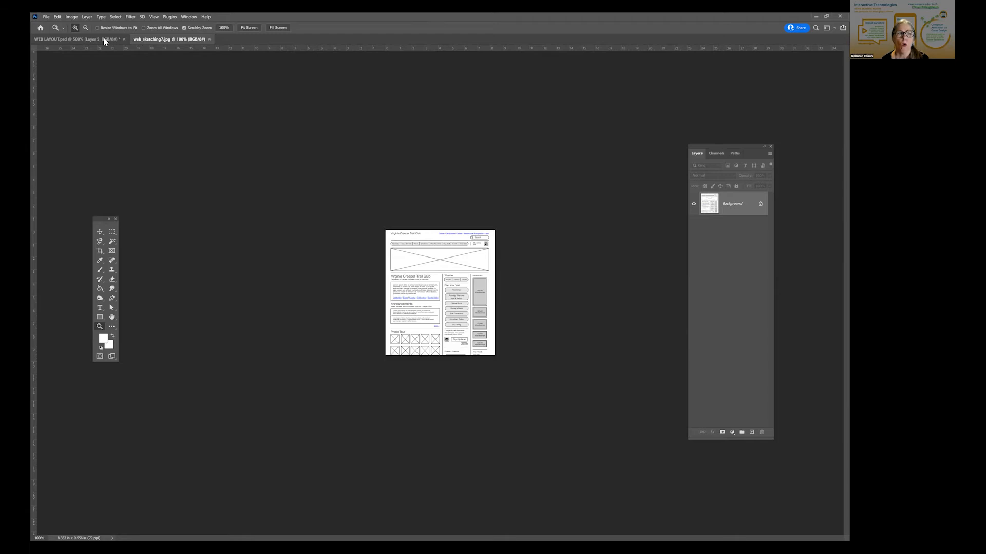
left_click(104, 41)
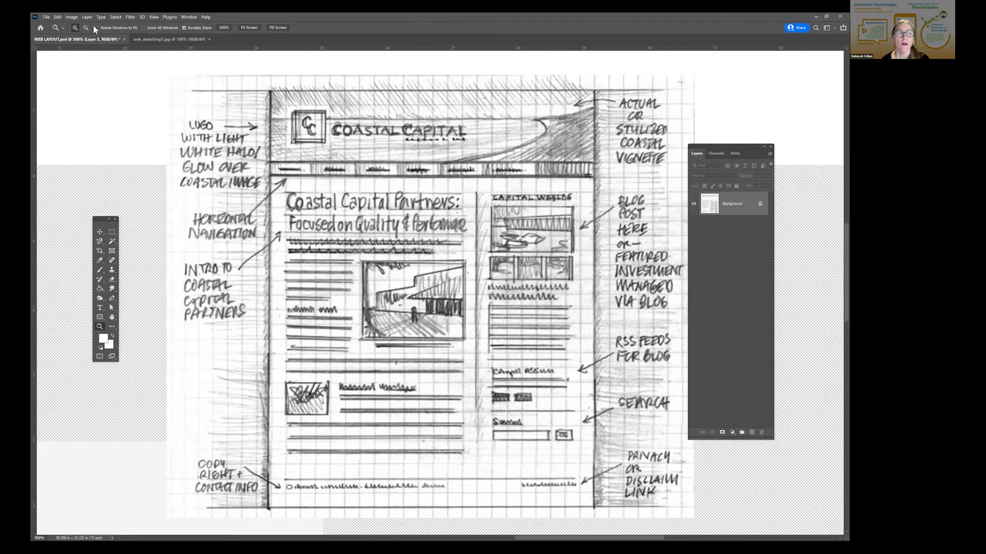
left_click(46, 17)
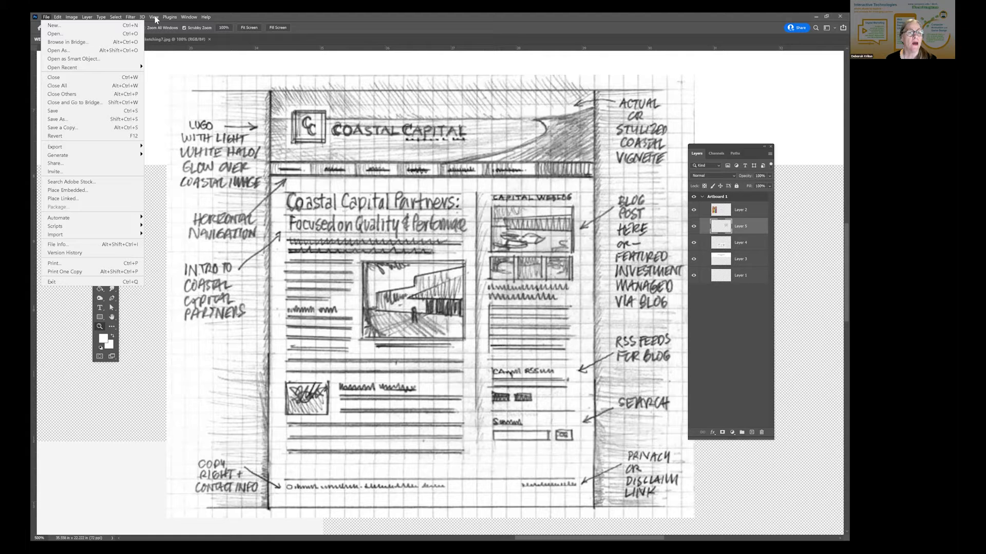
mouse_move(155, 19)
left_click(167, 119)
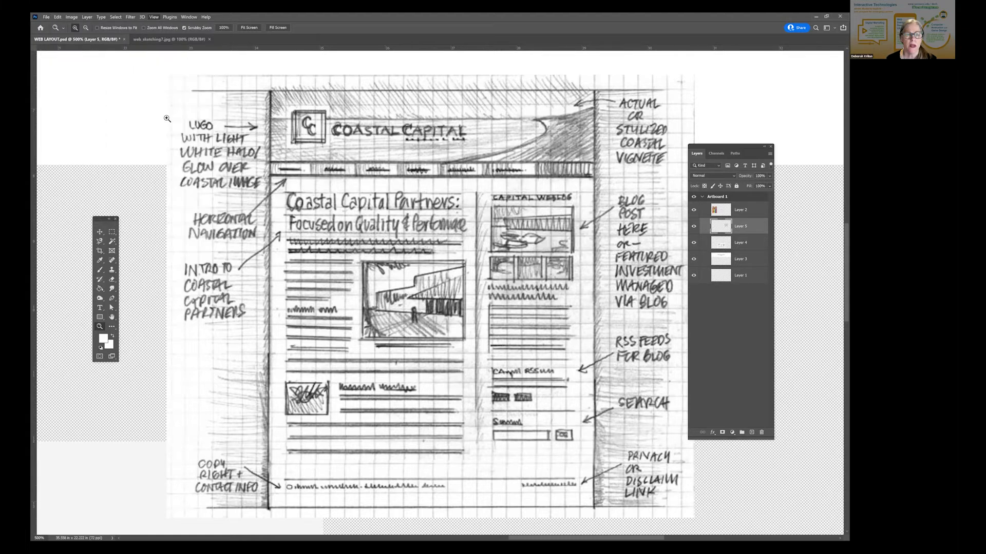
- Move the rainbow yoga poster slightly up and to the right on the artboard
left_click(100, 233)
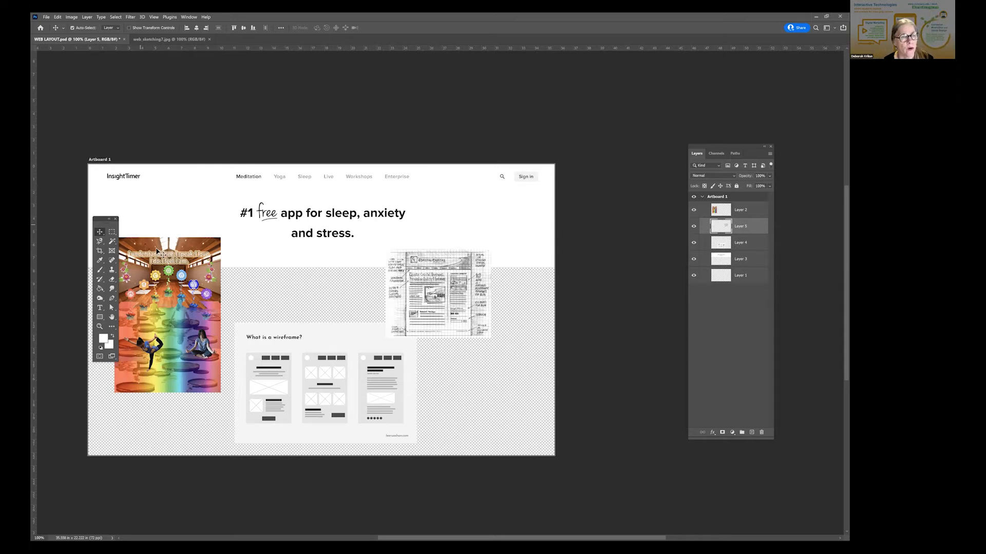
left_click(162, 264)
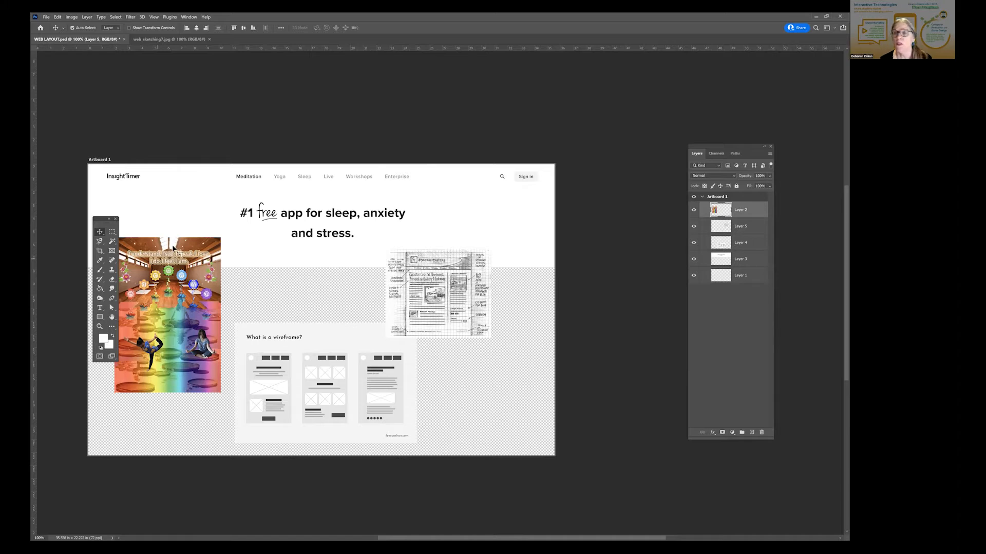
left_click_drag(173, 248, 176, 250)
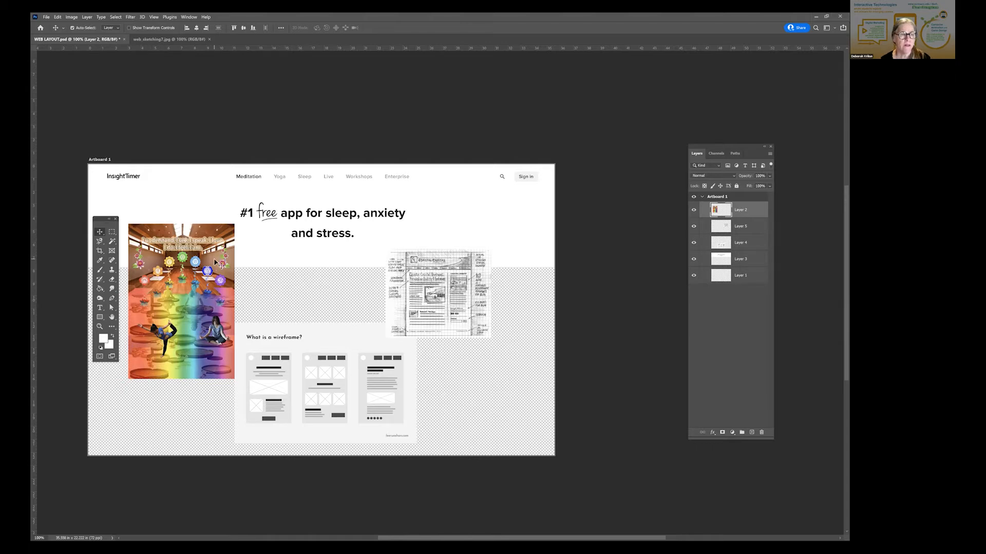
- Examine the yoga poster's artwork up close at 400% and return to a view of the whole artboard
key("z")
left_click(186, 290)
left_click(187, 290)
left_click_drag(194, 302, 456, 262)
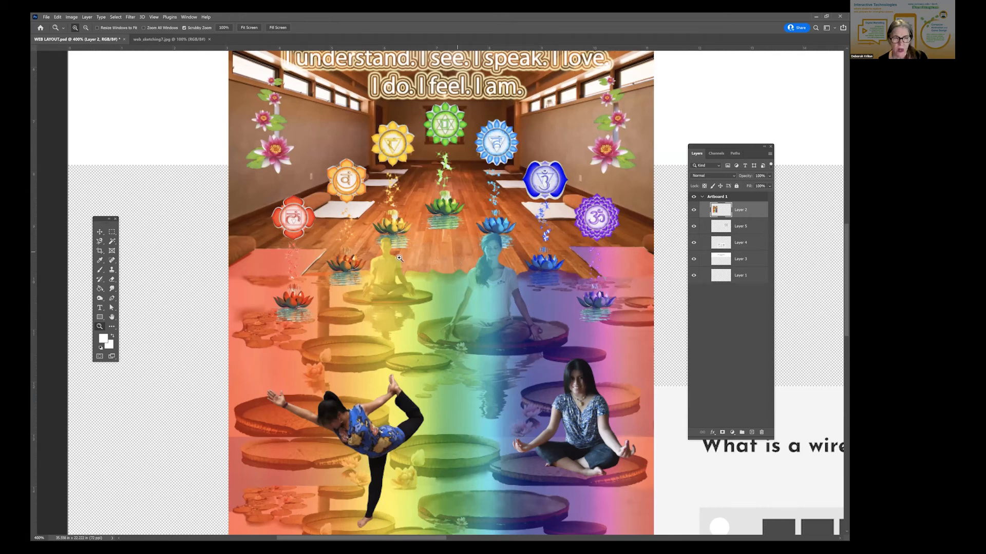
left_click_drag(479, 223, 432, 189)
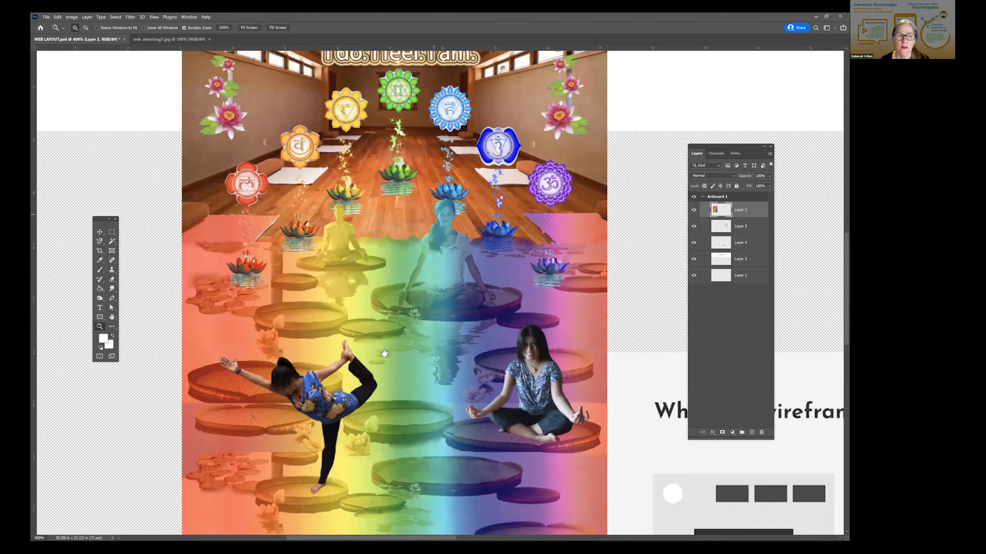
left_click(155, 18)
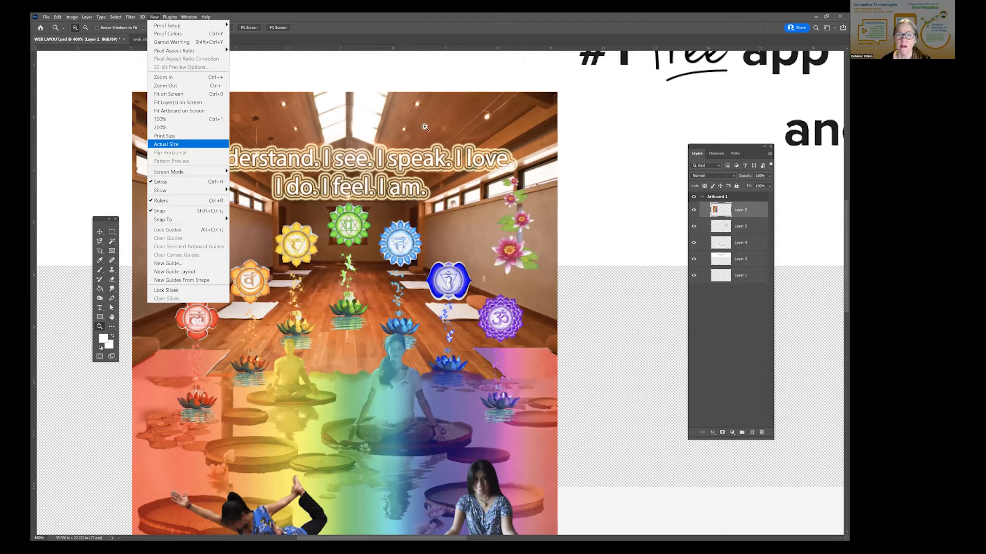
key("ctrl+0")
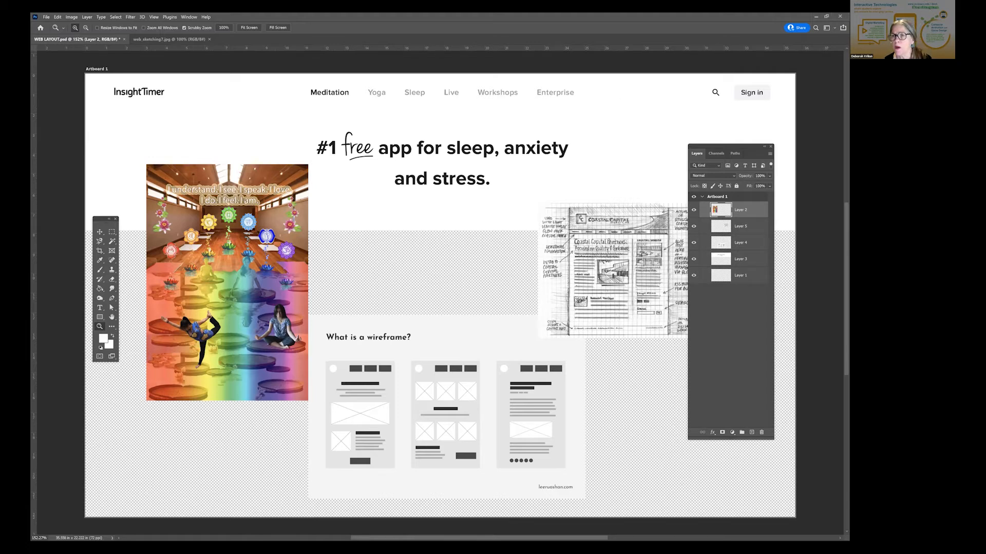
- Move the Layers panel clear of the Coastal Capital sketch and reposition the sketch above the wireframe image, overlapping the headline
left_click_drag(726, 147, 774, 160)
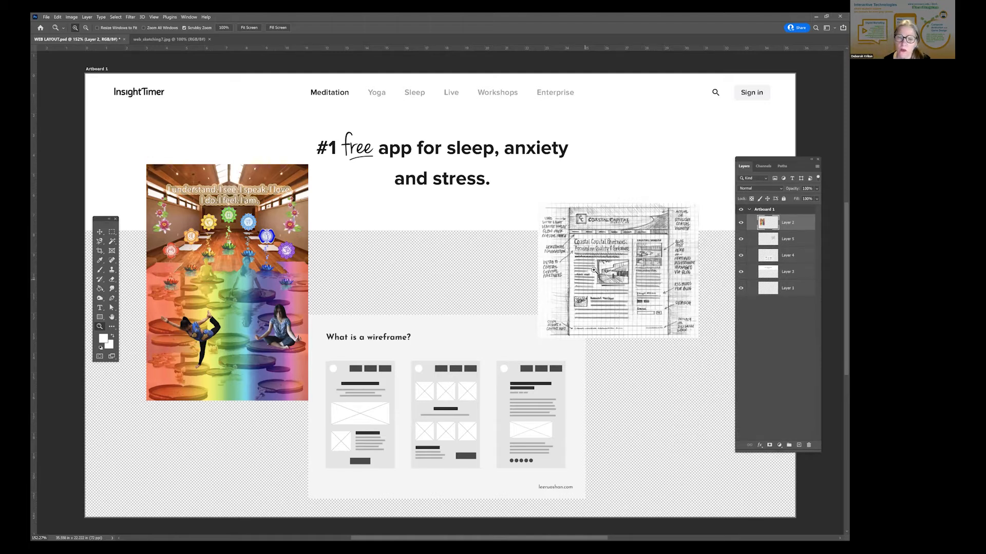
left_click(100, 232)
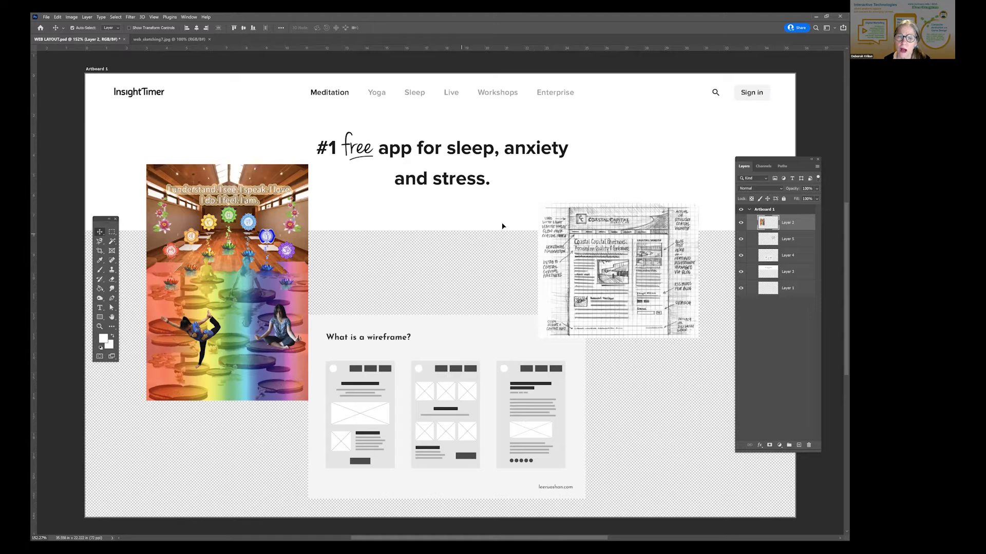
left_click_drag(648, 239, 522, 207)
key("ctrl")
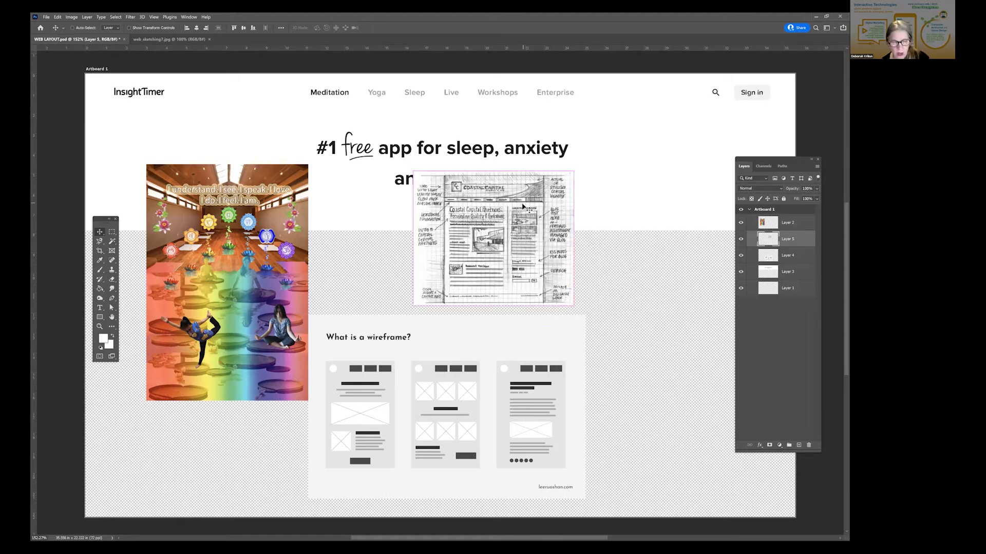
key("ctrl+t")
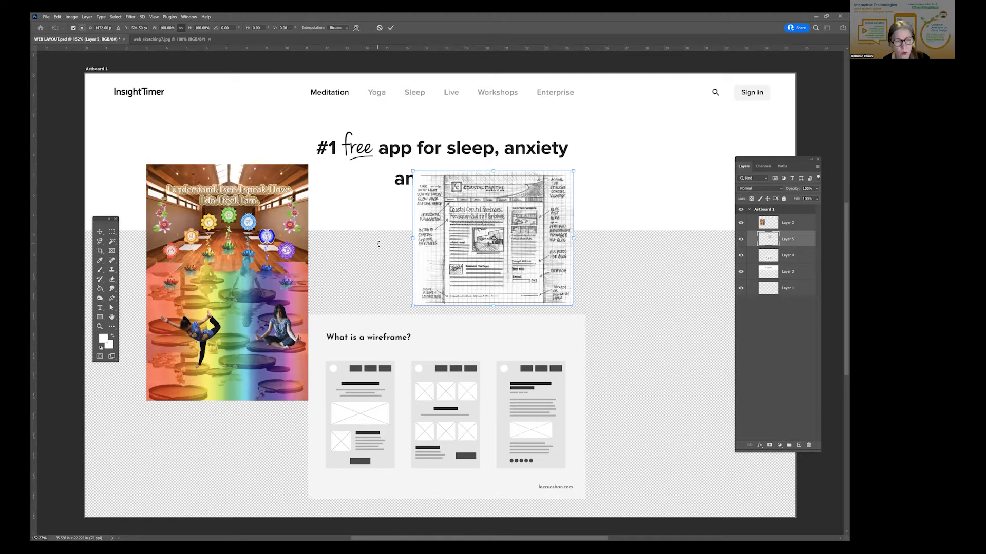
left_click(101, 234)
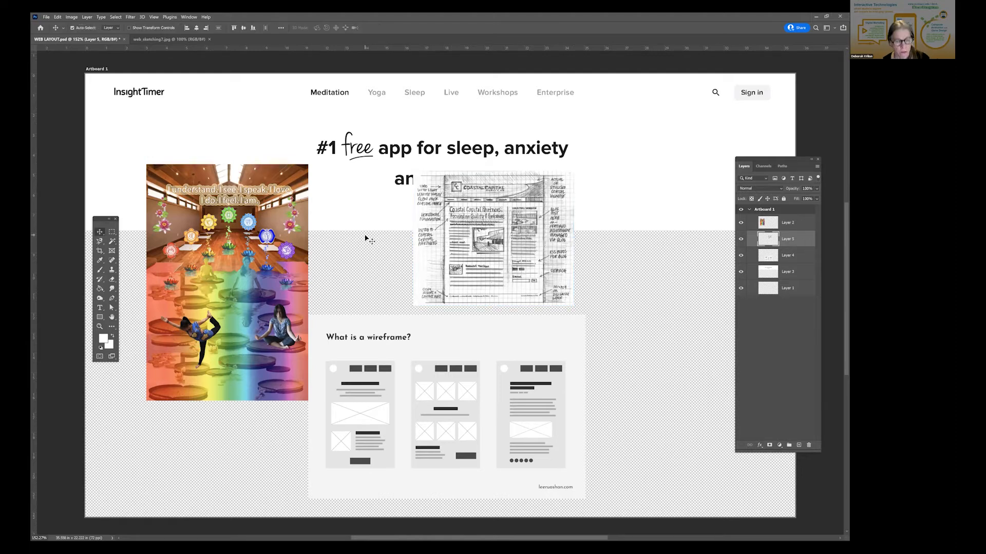
left_click(368, 239)
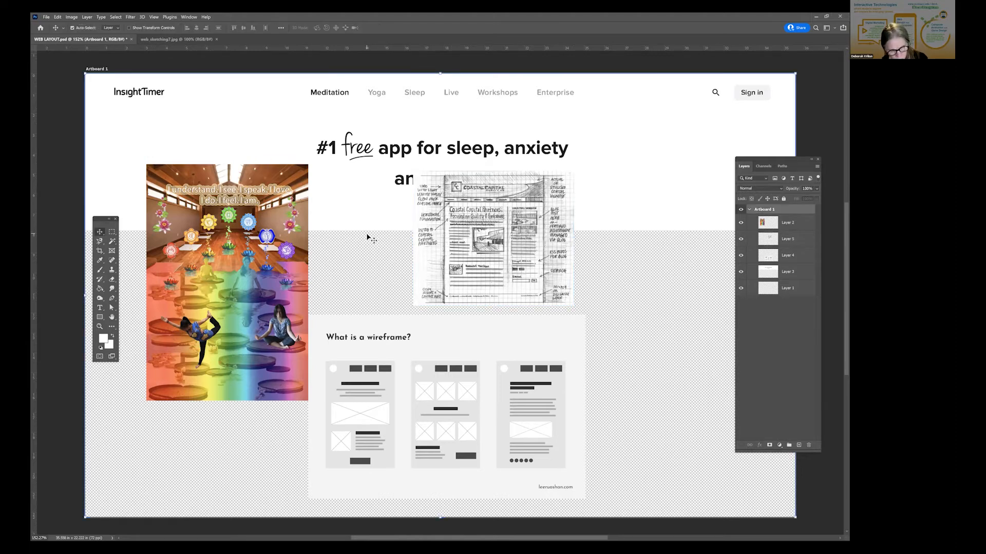
- Enlarge the Coastal Capital sketch to about 483% with Free Transform and position it so it covers the whole artboard
left_click(545, 206)
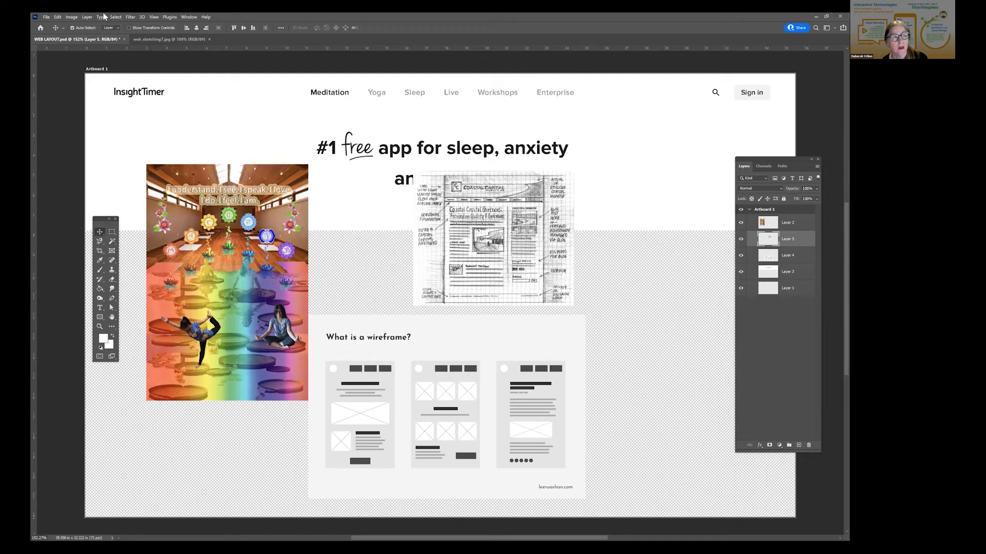
left_click(58, 17)
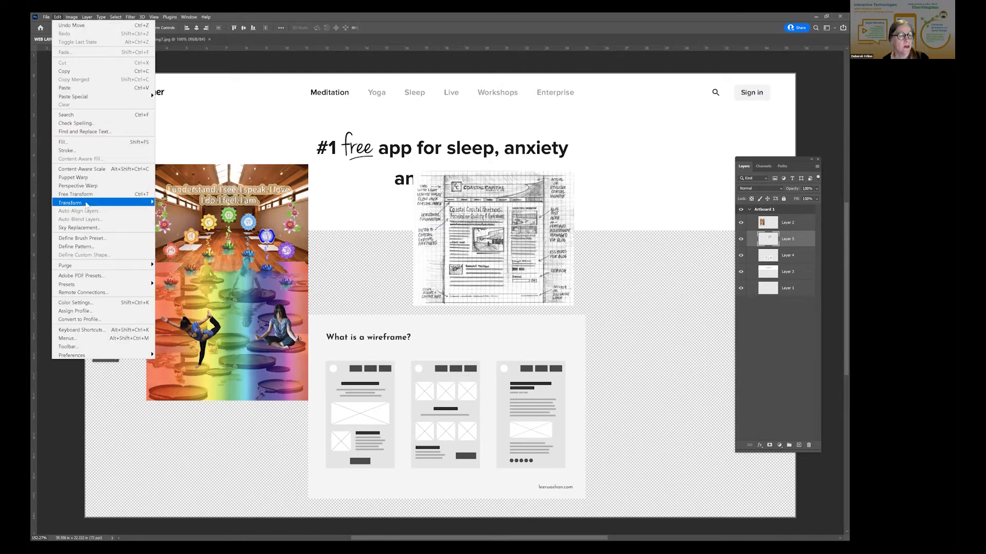
left_click(140, 195)
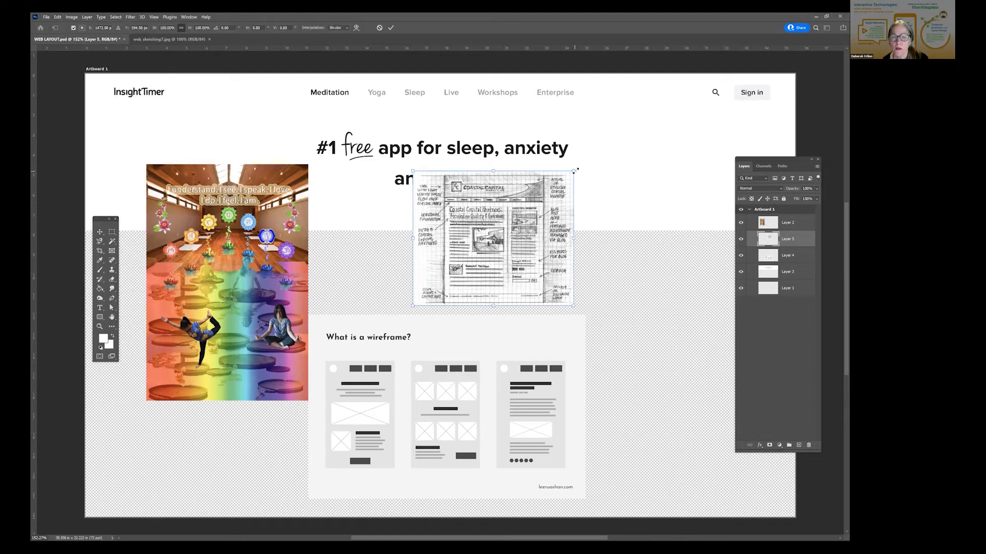
left_click_drag(575, 170, 688, 75)
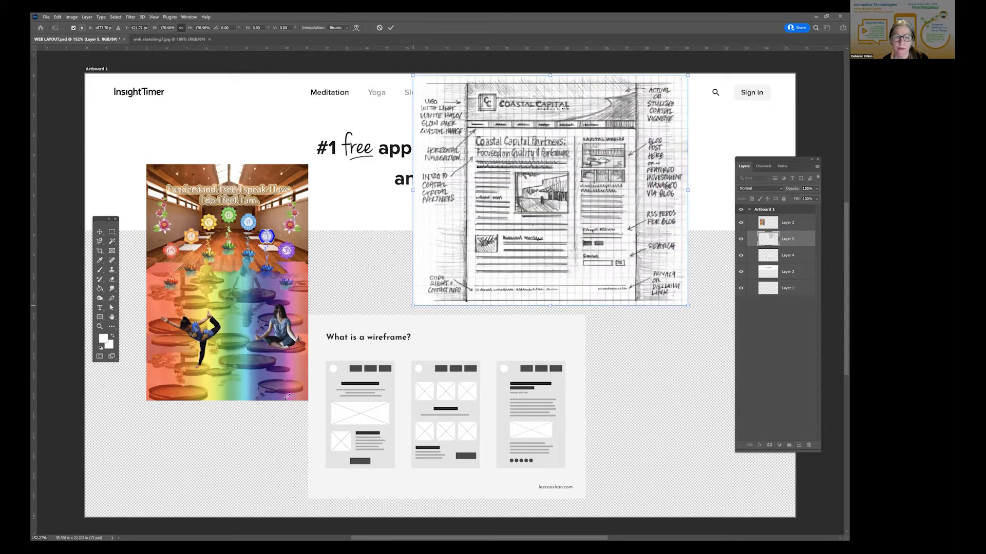
left_click_drag(409, 314, 293, 405)
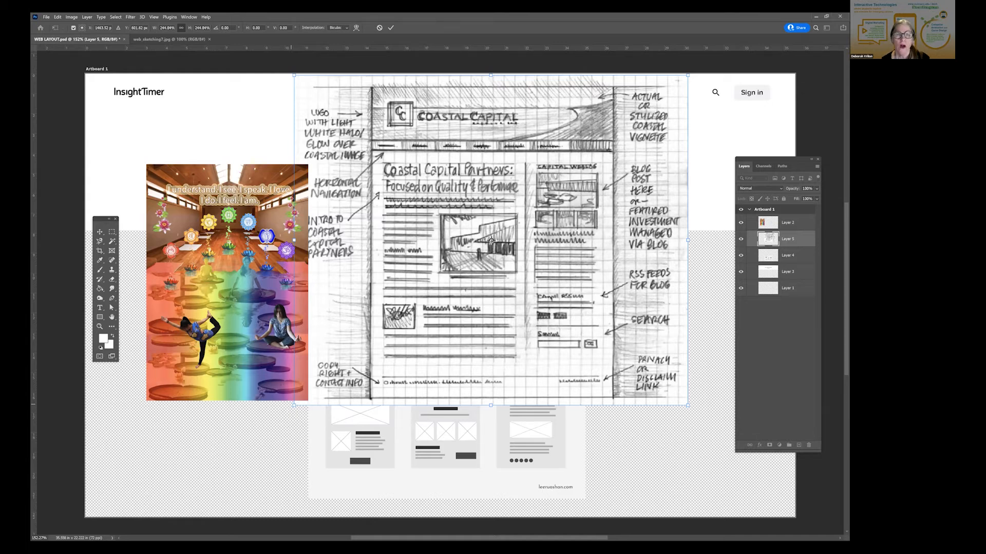
left_click_drag(293, 405, 163, 502)
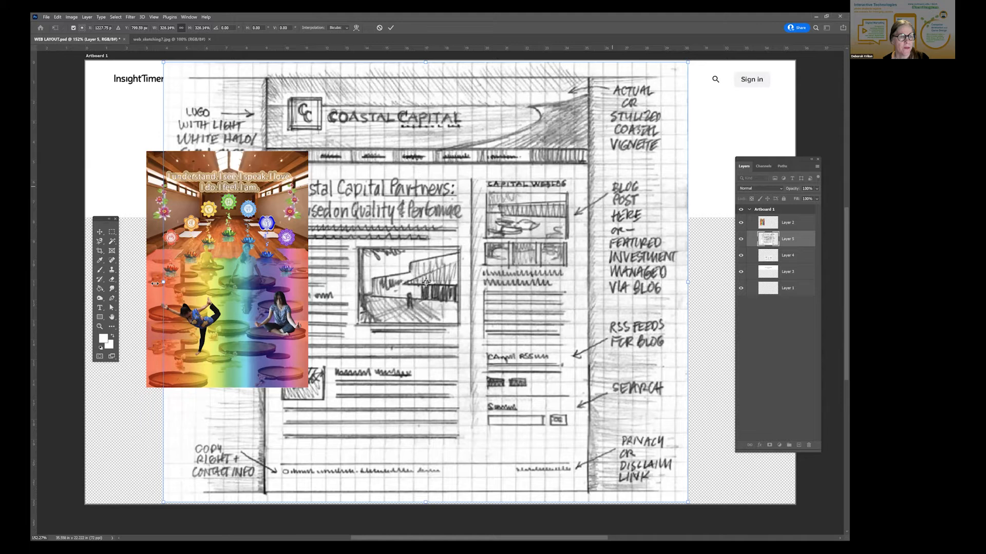
left_click_drag(90, 284, 79, 284)
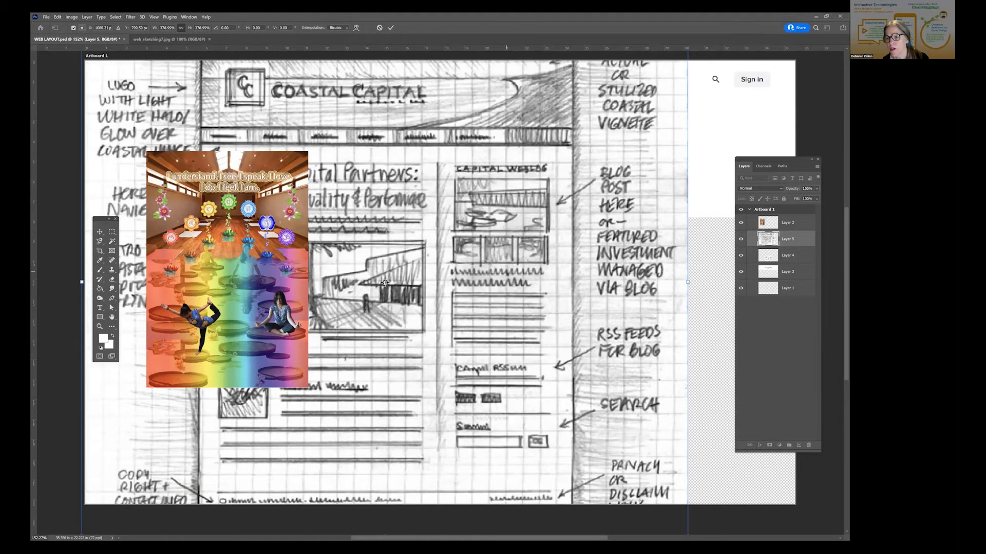
left_click_drag(688, 283, 845, 282)
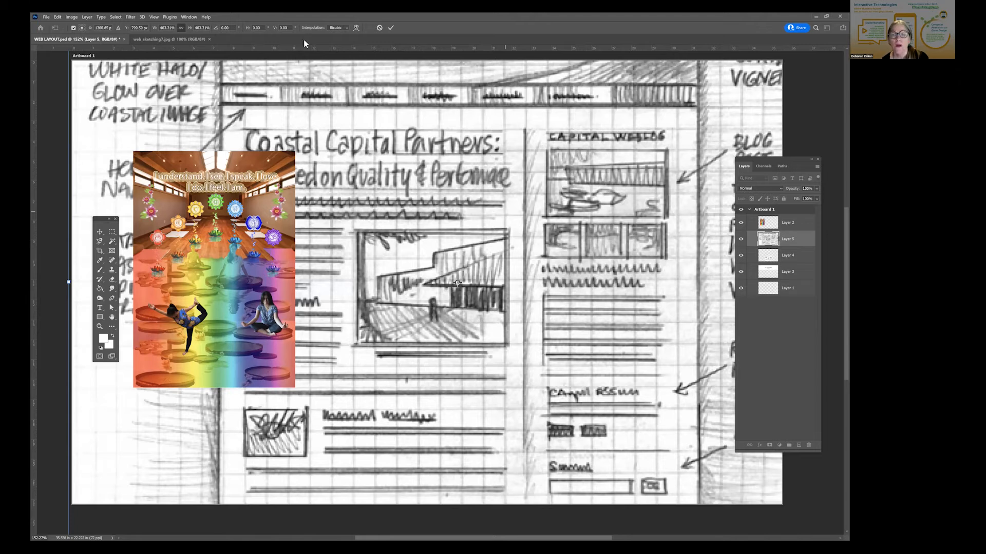
left_click_drag(474, 267, 444, 321)
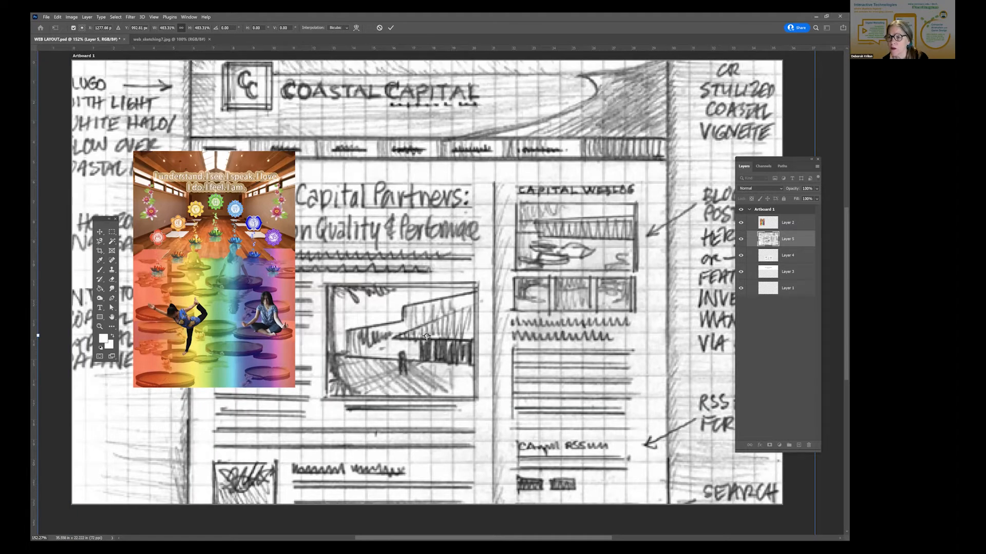
key("Return")
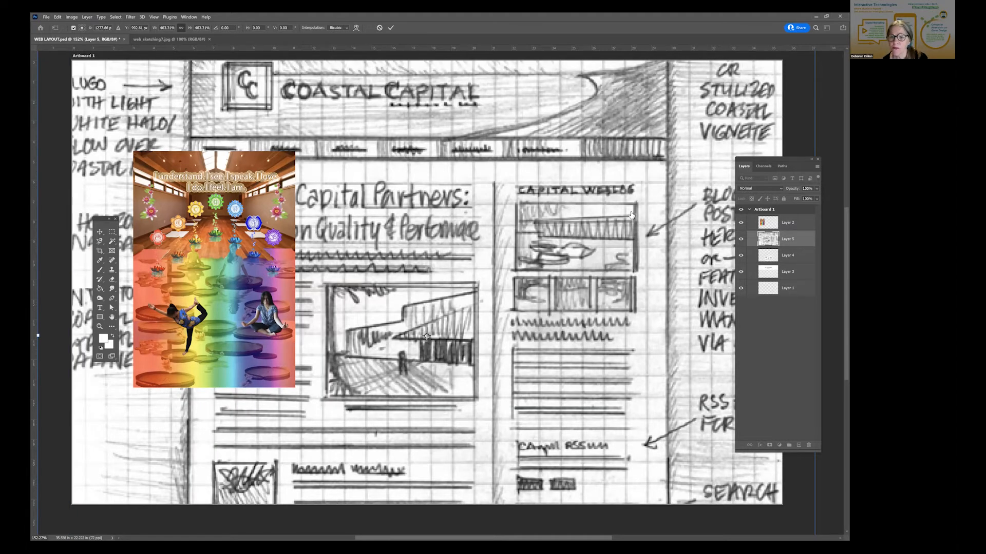
- Bring the Coastal Capital sketch layer above the yoga poster layer and hide it
key("ctrl+bracketright")
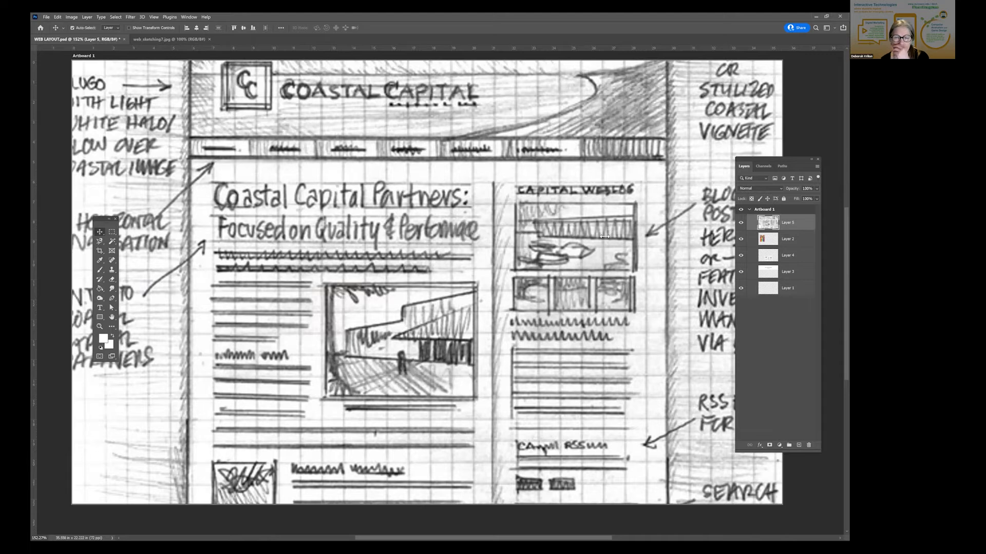
left_click(611, 222)
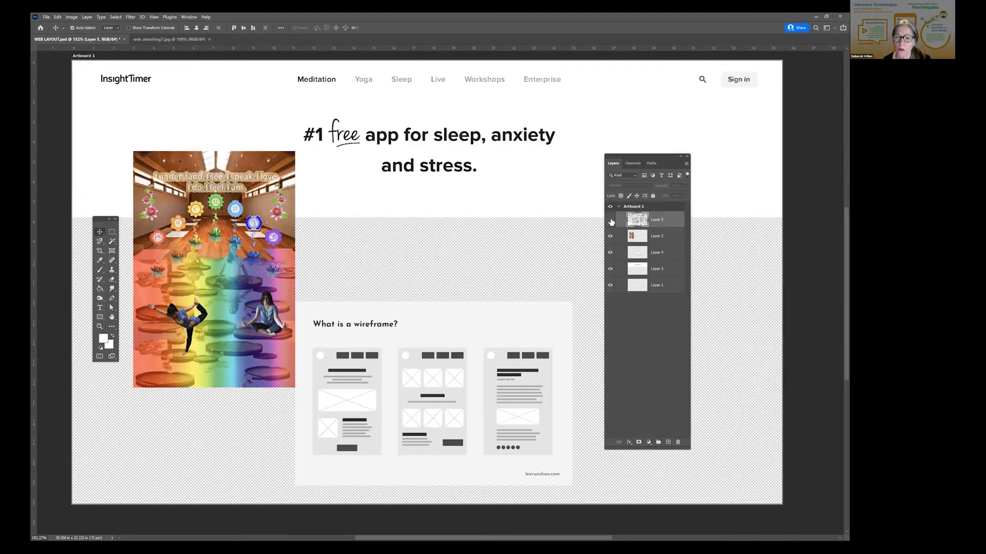
left_click(610, 220)
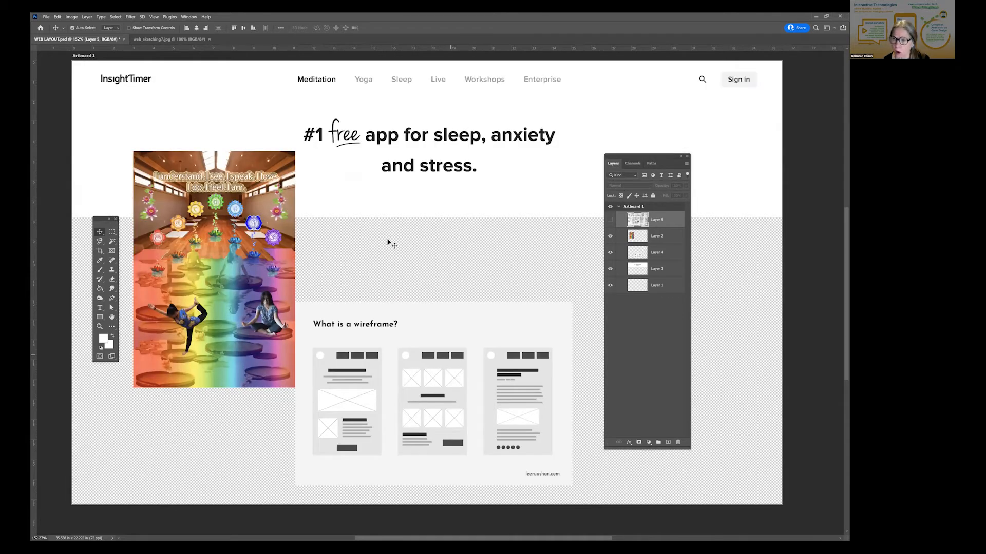
- Move the wireframe image up over the headline, enlarge it to about 246% with Free Transform, and reposition it across the artboard
left_click_drag(454, 390, 449, 222)
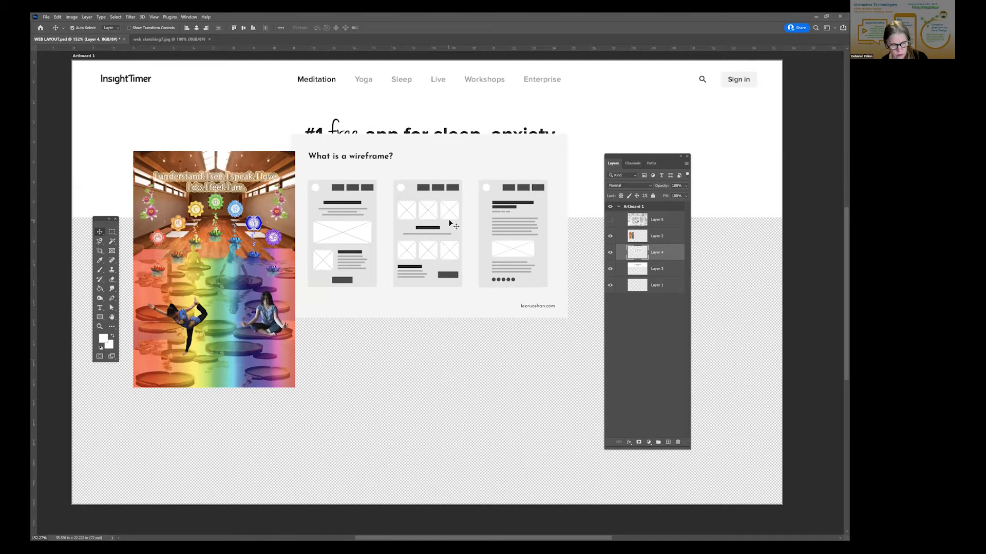
key("ctrl+t")
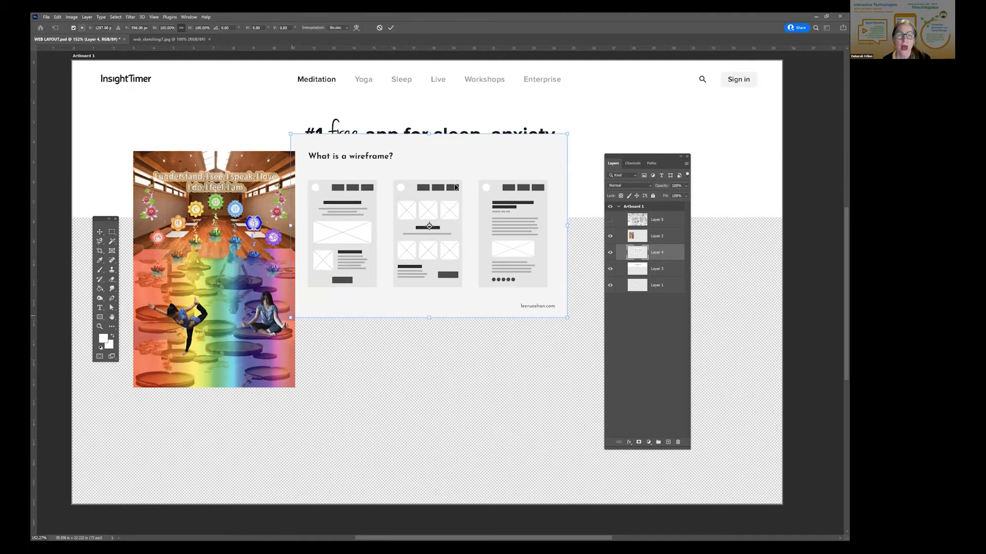
left_click_drag(291, 318, 39, 484)
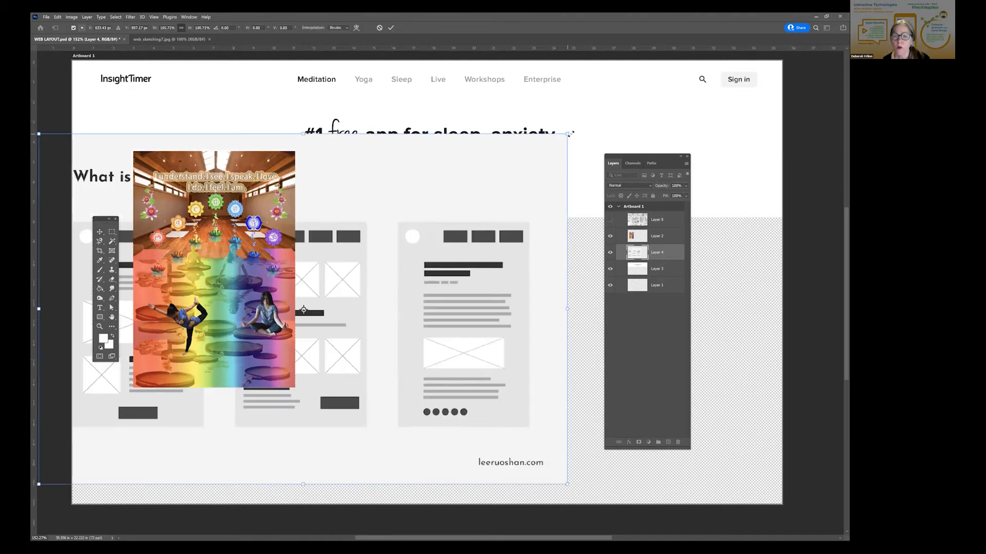
left_click_drag(568, 134, 722, 31)
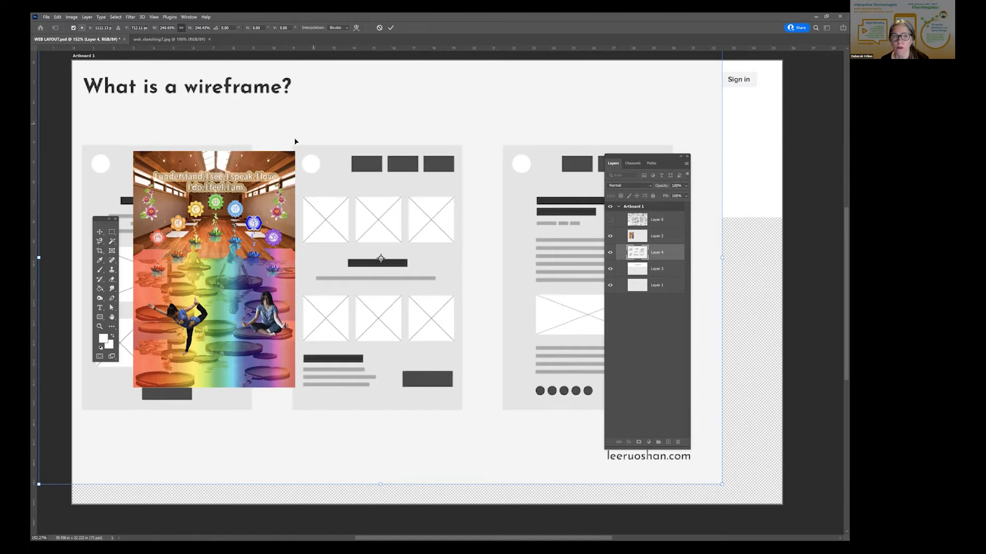
left_click_drag(392, 190, 415, 223)
- Move the wireframe layer to the top of the layer stack and shift the image down and to the right
left_click(658, 253)
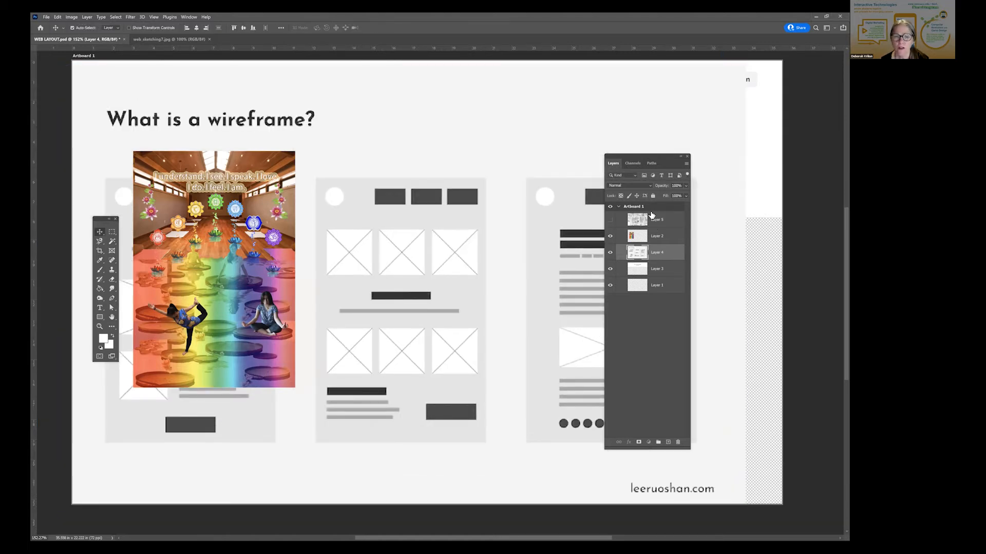
left_click_drag(651, 215, 651, 214)
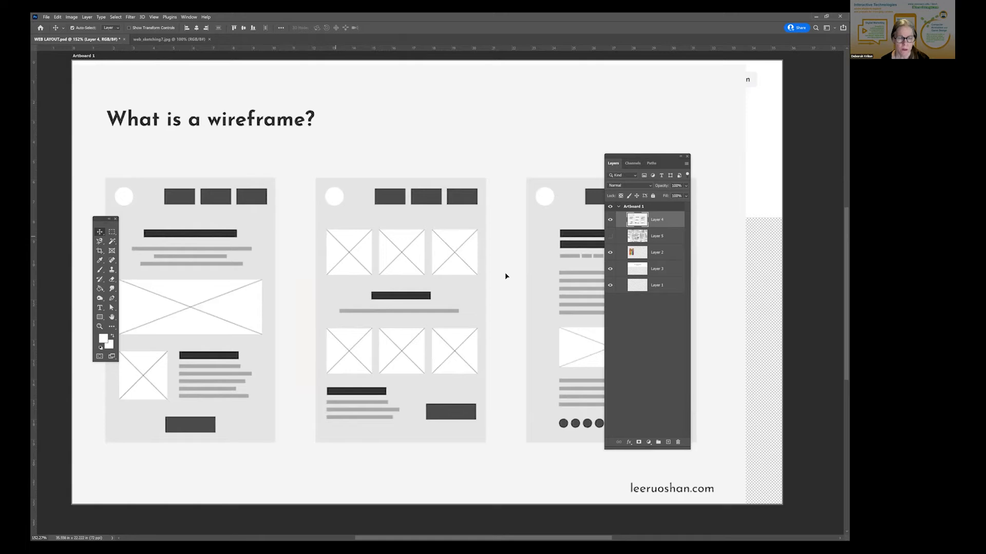
left_click_drag(335, 237, 505, 273)
key("ctrl+t")
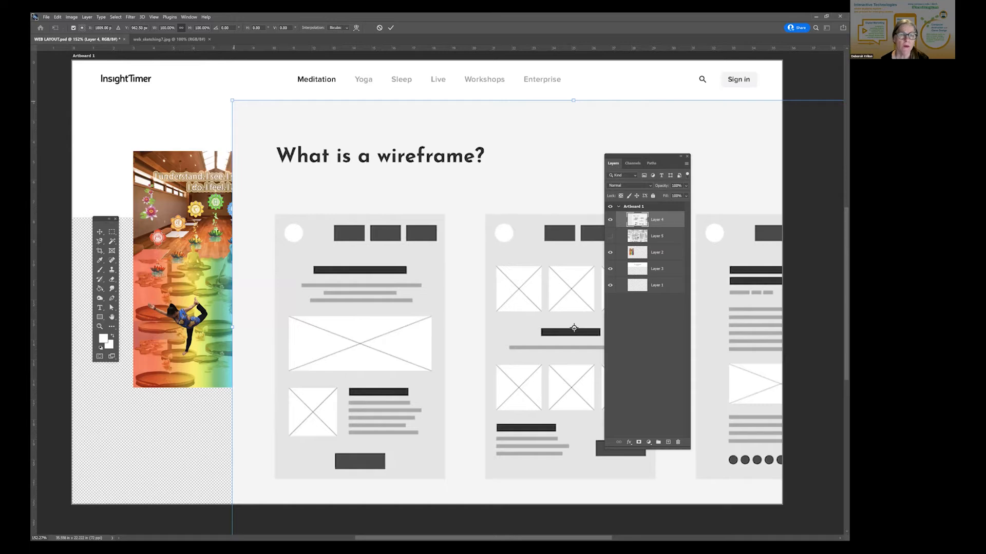
left_click_drag(232, 101, 34, 17)
left_click_drag(457, 229, 557, 374)
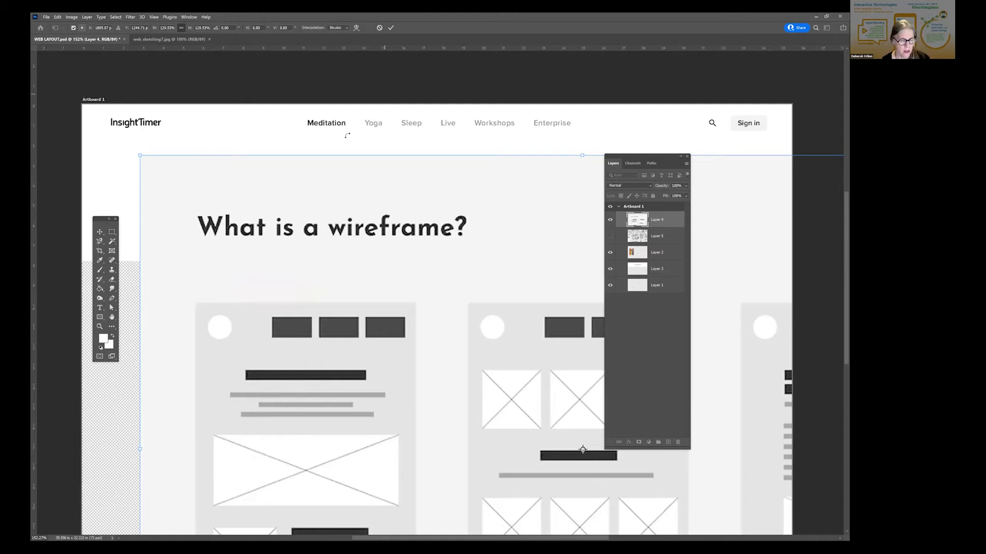
key("Escape")
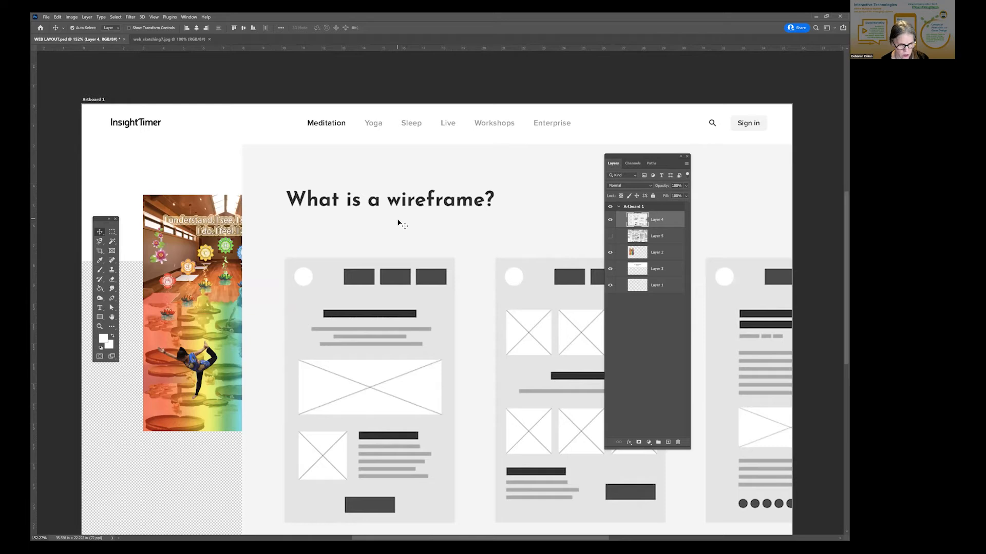
- Move the wireframe image up and to the left so it covers most of the artboard
key("ctrl")
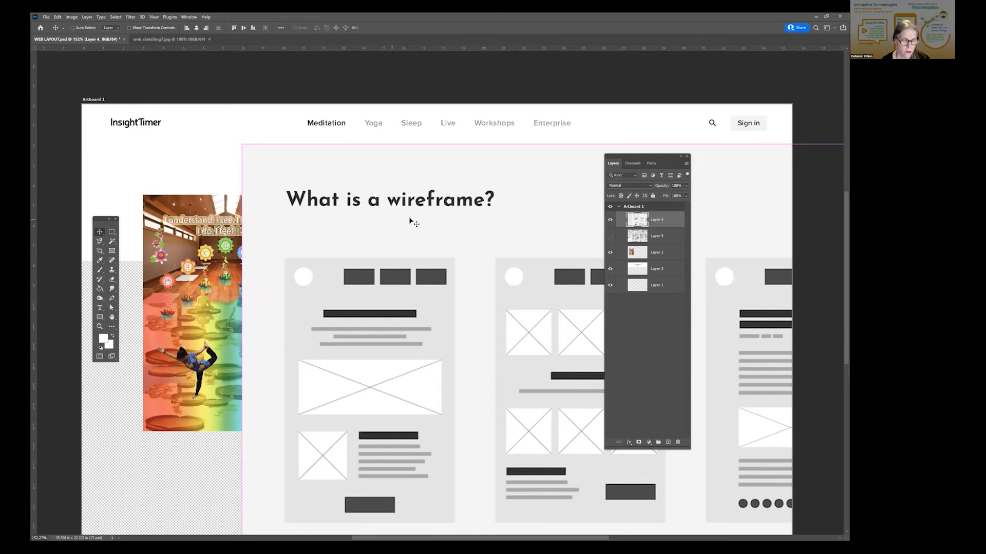
key("ctrl")
key("z")
left_click_drag(440, 214, 427, 229)
left_click(99, 232)
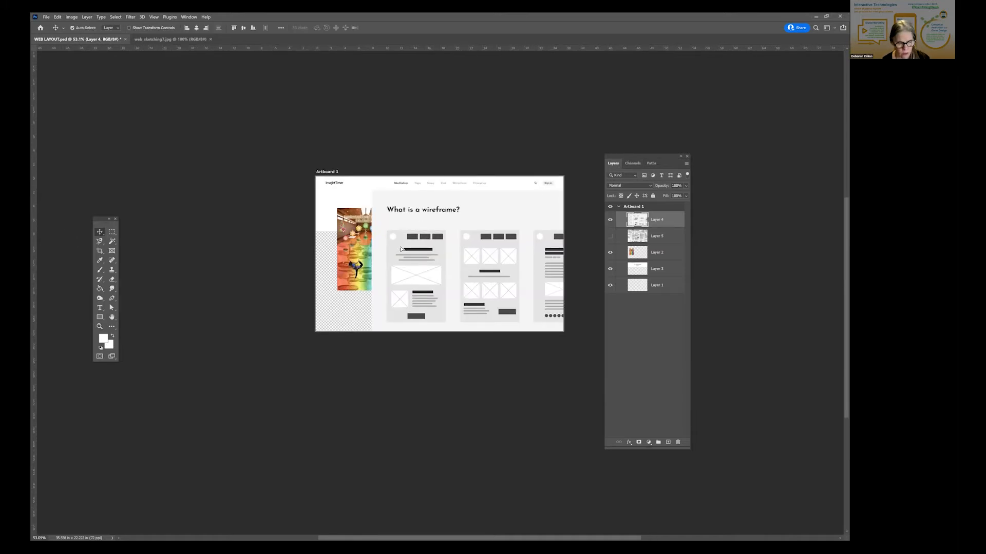
left_click_drag(401, 243, 327, 226)
- Scale the wireframe image up to about 413% with Free Transform, positioning the upper part of its first wireframe to fill the artboard
key("ctrl+t")
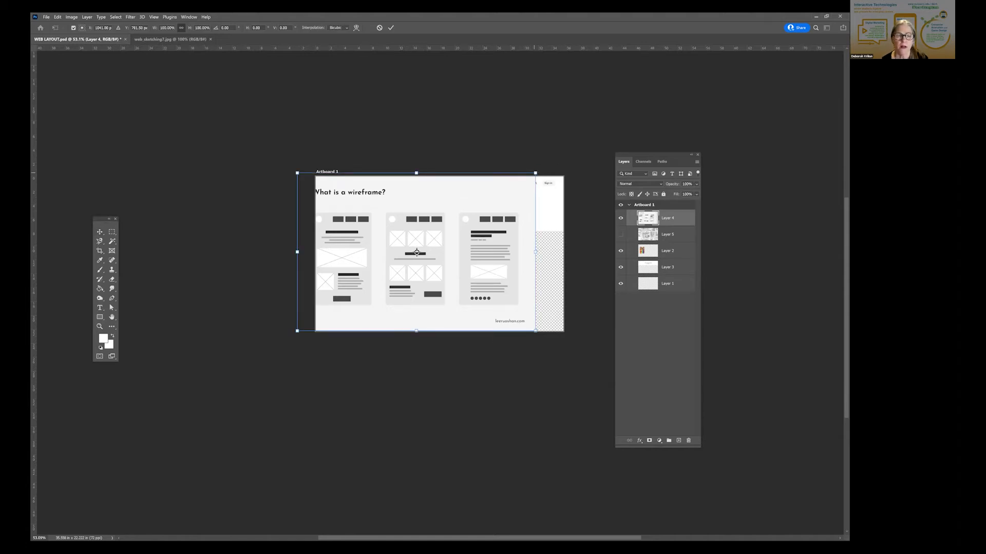
left_click_drag(390, 240, 341, 147)
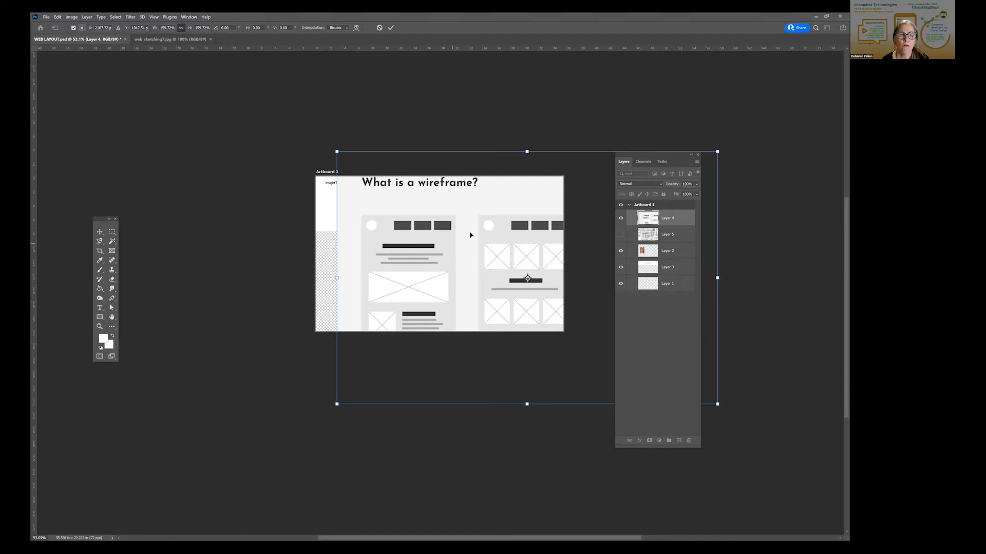
left_click_drag(412, 226, 420, 214)
left_click_drag(339, 139, 77, 77)
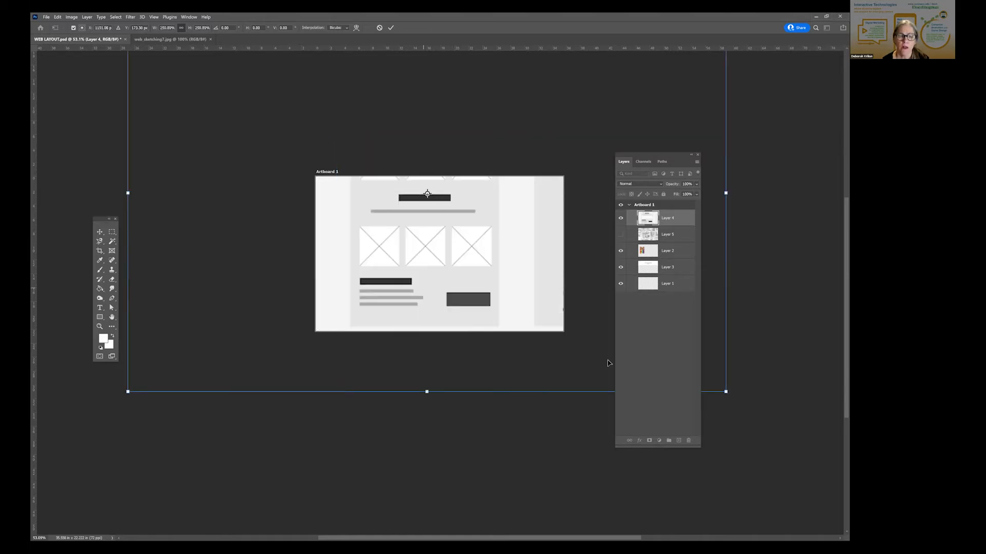
left_click_drag(405, 252, 584, 350)
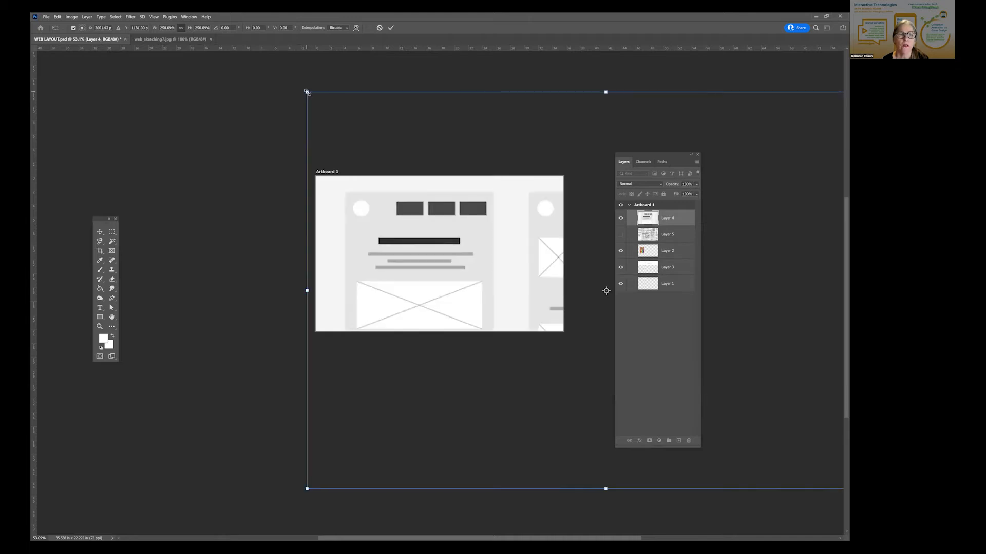
left_click_drag(306, 93, 67, 32)
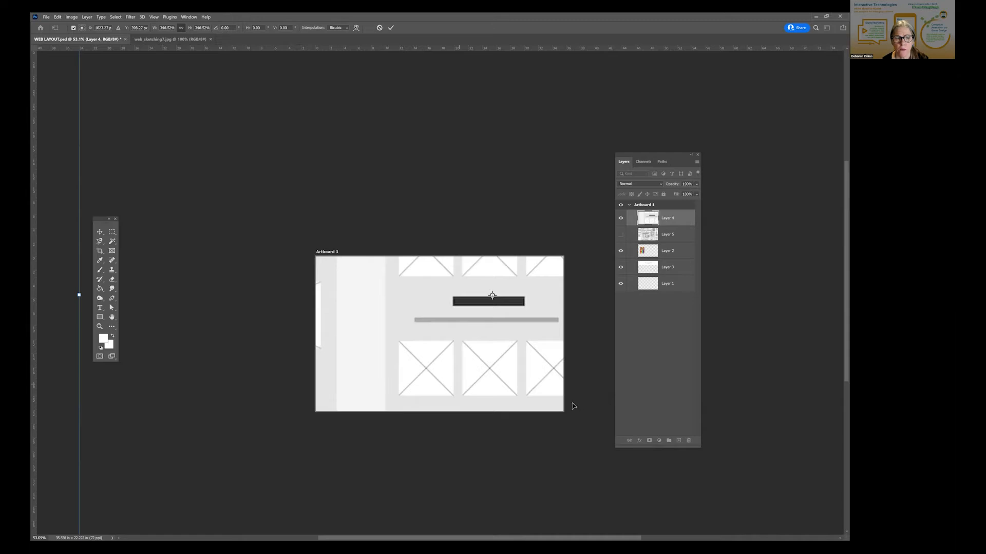
left_click_drag(378, 305, 573, 403)
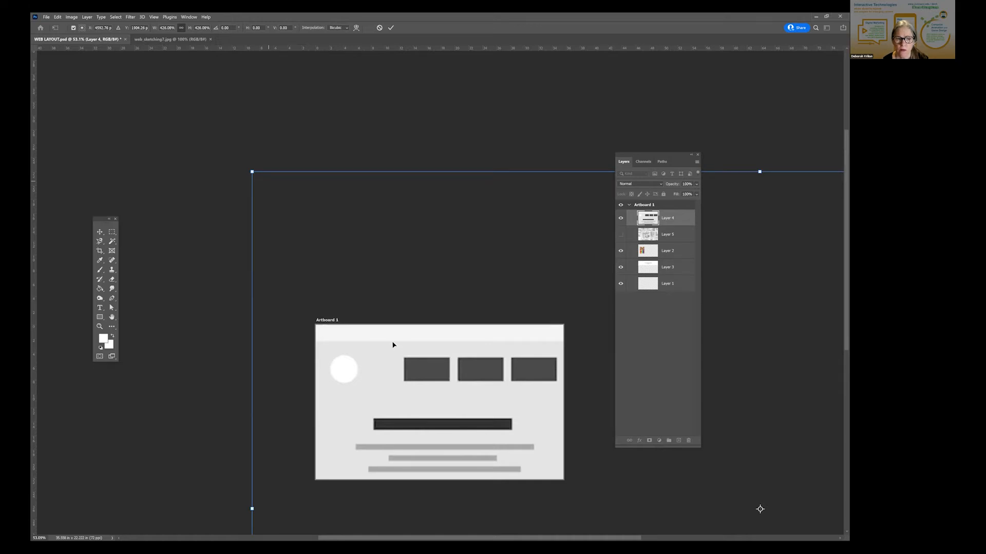
left_click_drag(393, 345, 405, 339)
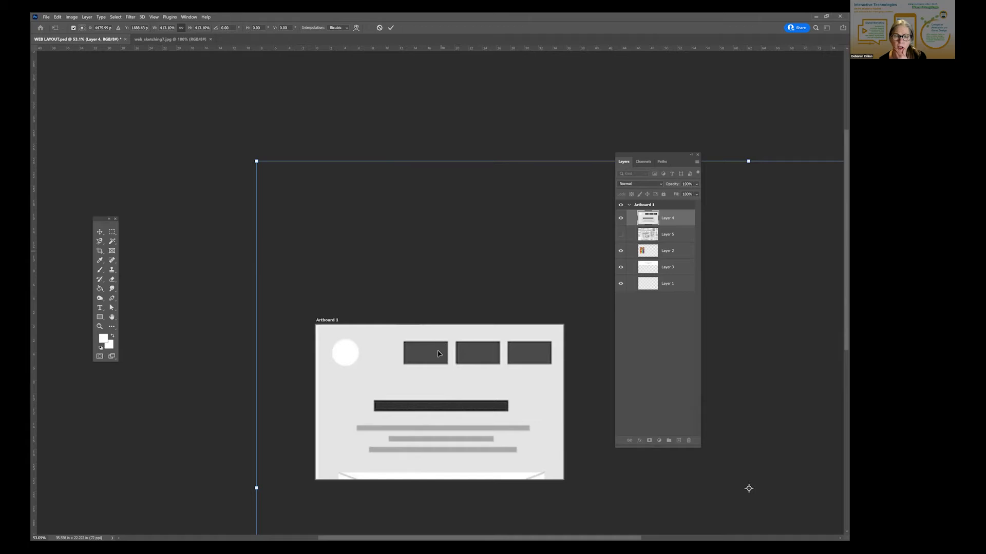
key("Return")
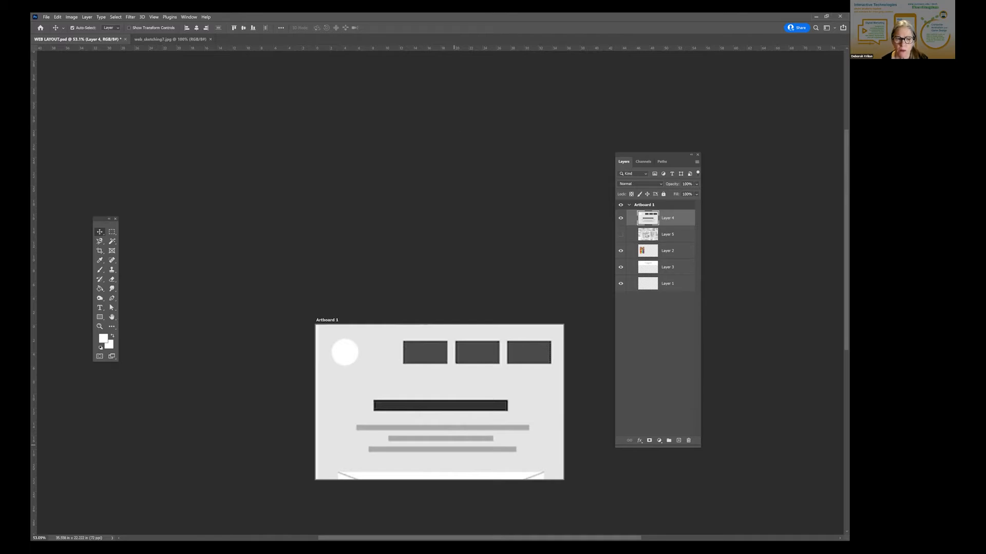
- Make the Coastal Capital sketch layer visible and nudge the enlarged wireframe image slightly down and to the left
left_click_drag(454, 445, 454, 448)
left_click(620, 236)
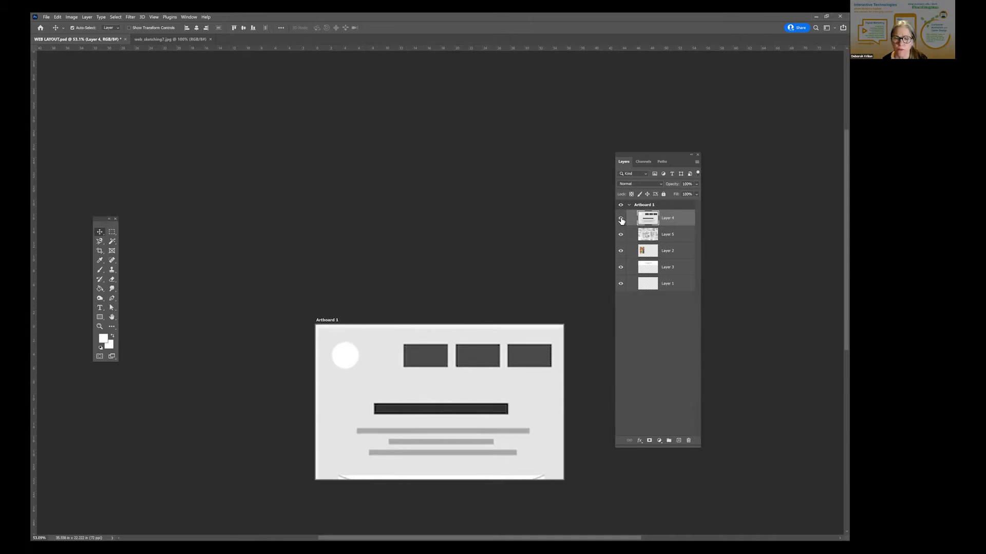
left_click(620, 219)
left_click_drag(458, 424, 456, 423)
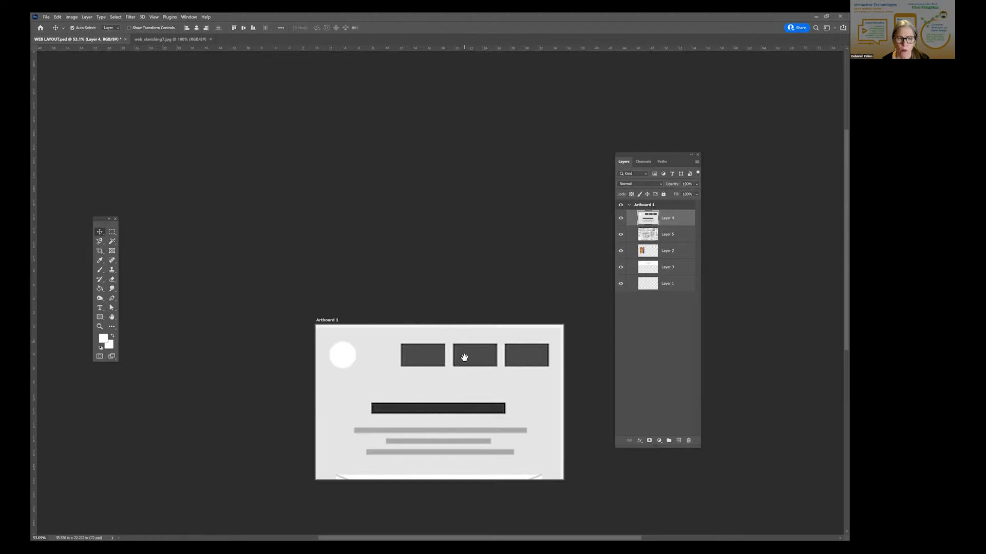
left_click_drag(464, 357, 424, 170)
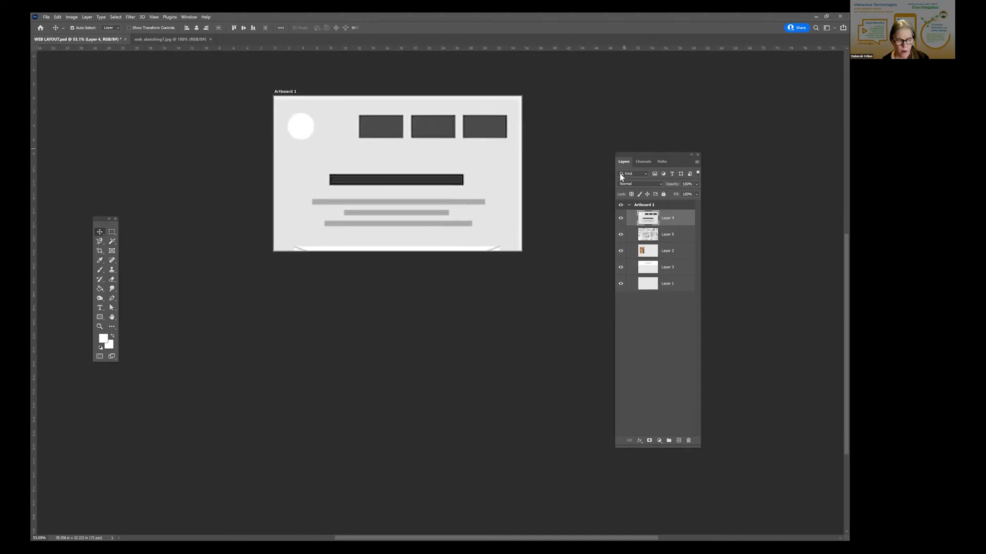
- Save the web layout document and collapse the layer list of Artboard 1
key("ctrl+s")
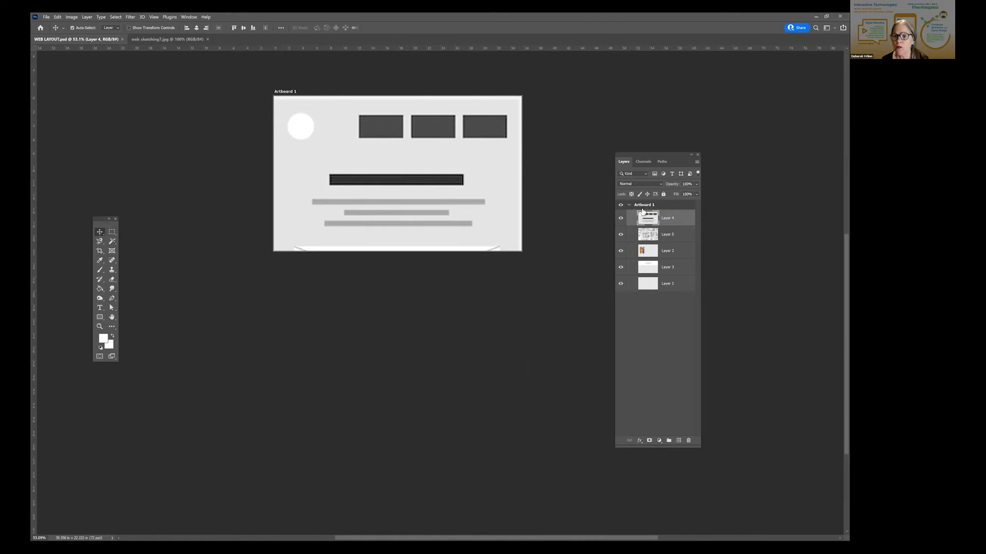
left_click(629, 206)
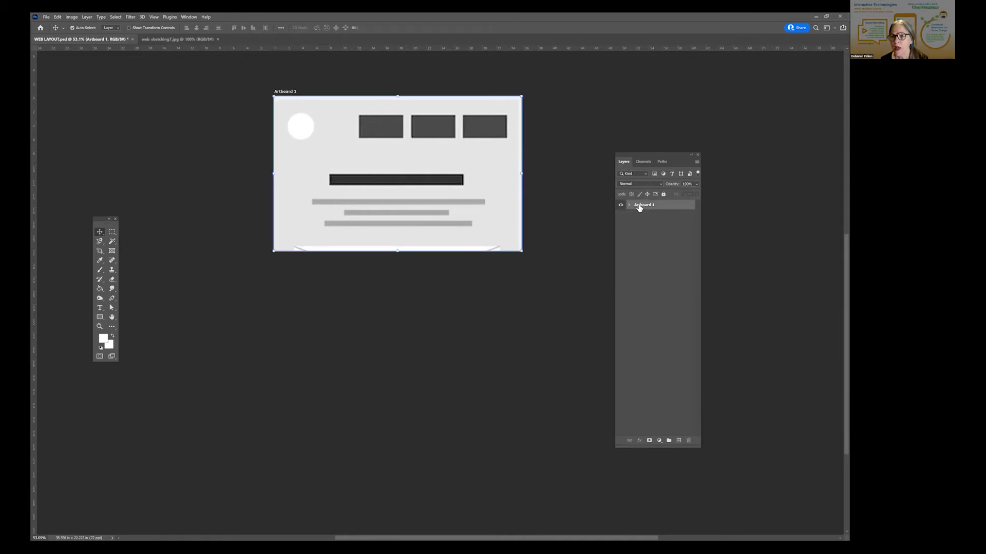
- Review the Web presets and the Artboards option for a new document, then close the dialog without creating one
left_click(47, 18)
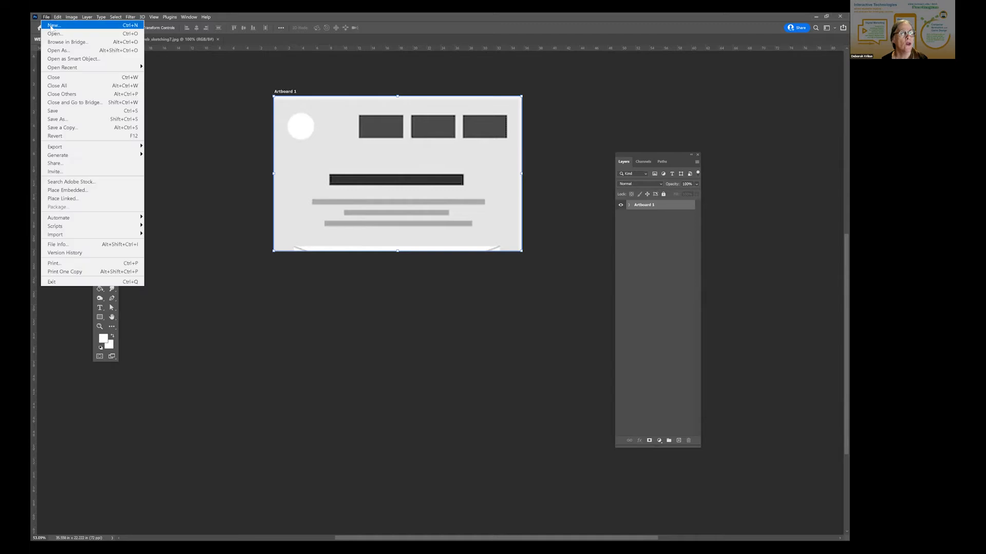
left_click(52, 26)
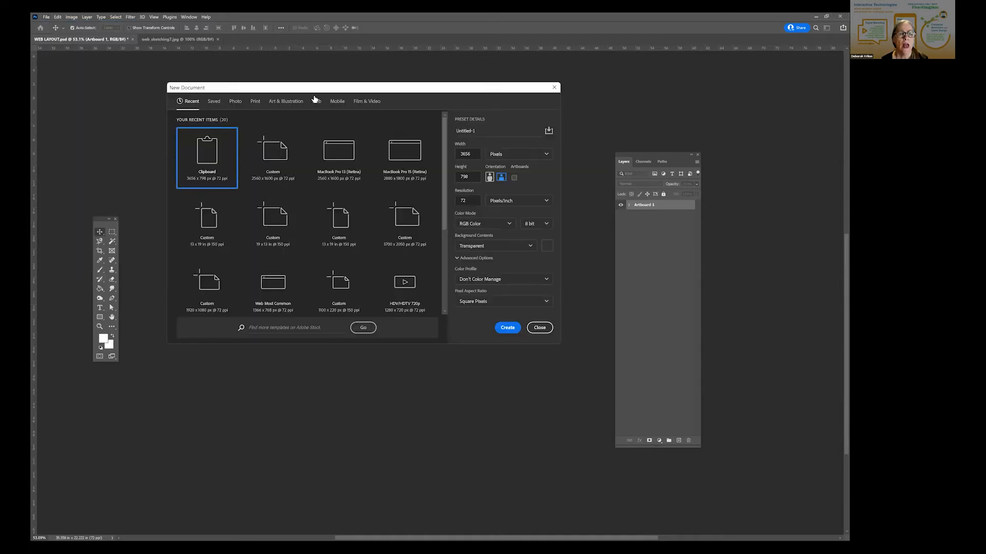
left_click(316, 102)
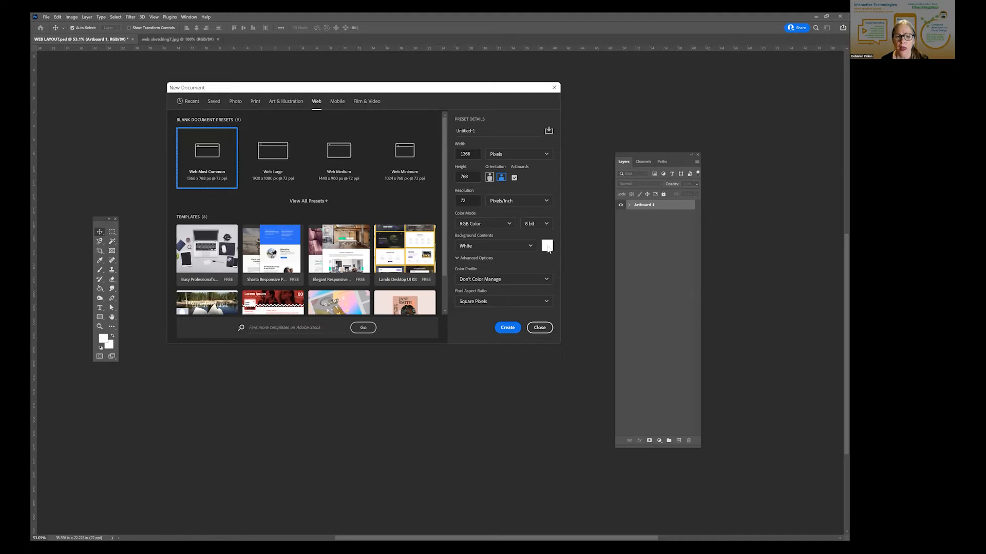
left_click(457, 259)
left_click(456, 258)
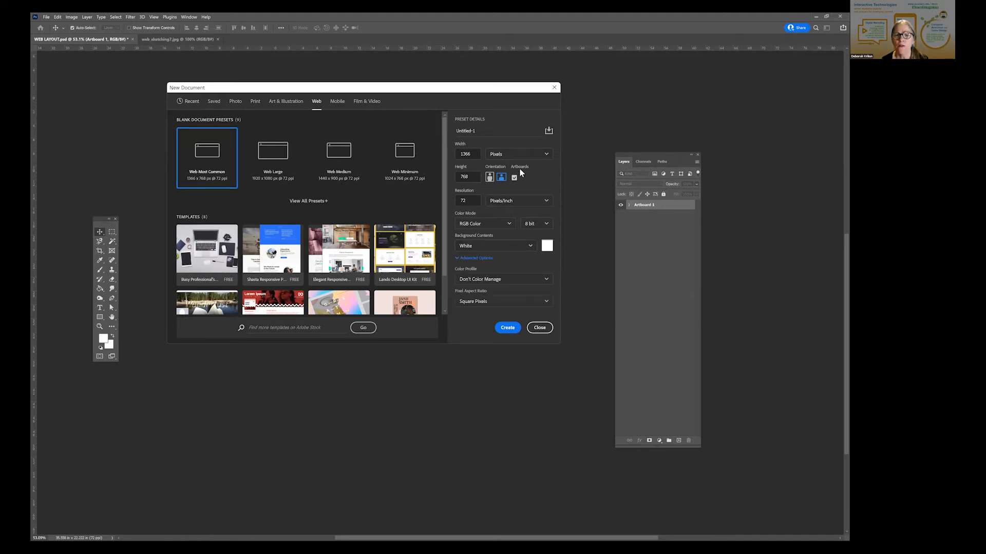
left_click(515, 178)
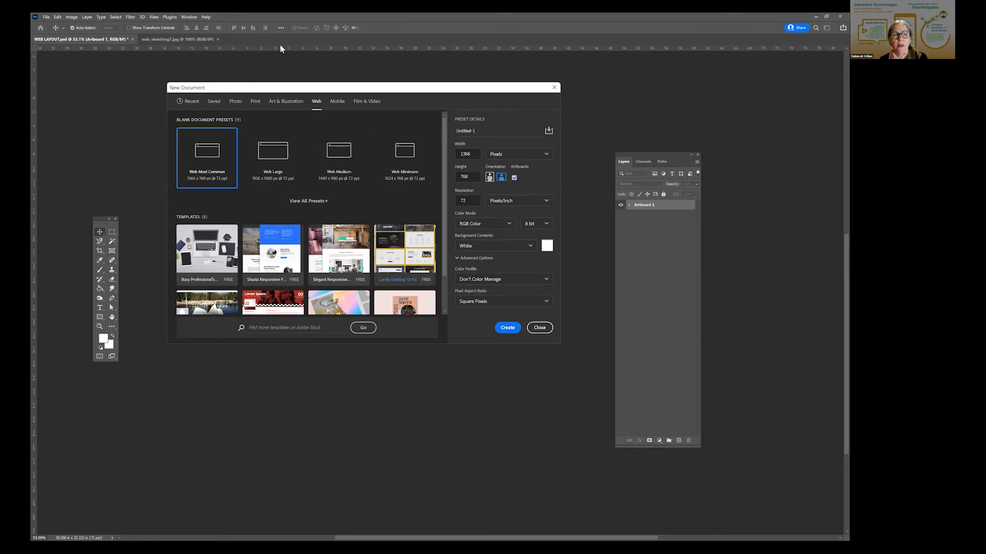
left_click(540, 327)
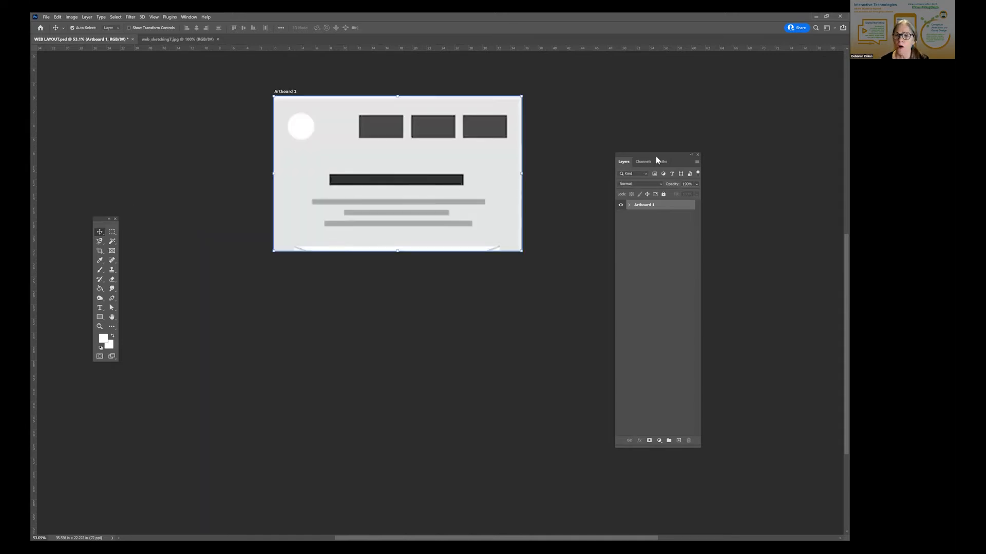
- Place the Layers panel closer to the artboard and look up its New Artboard command without running it
left_click_drag(656, 156, 587, 123)
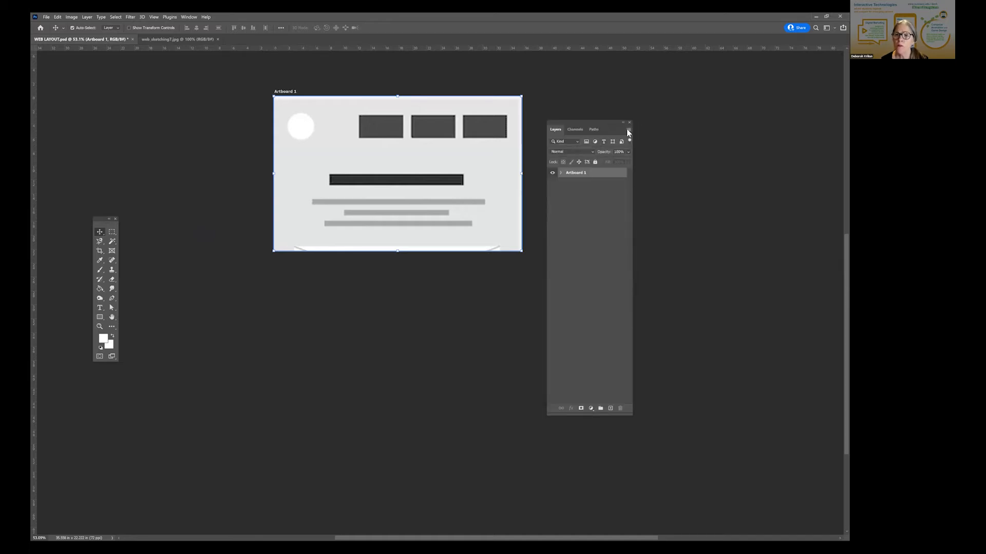
left_click(627, 131)
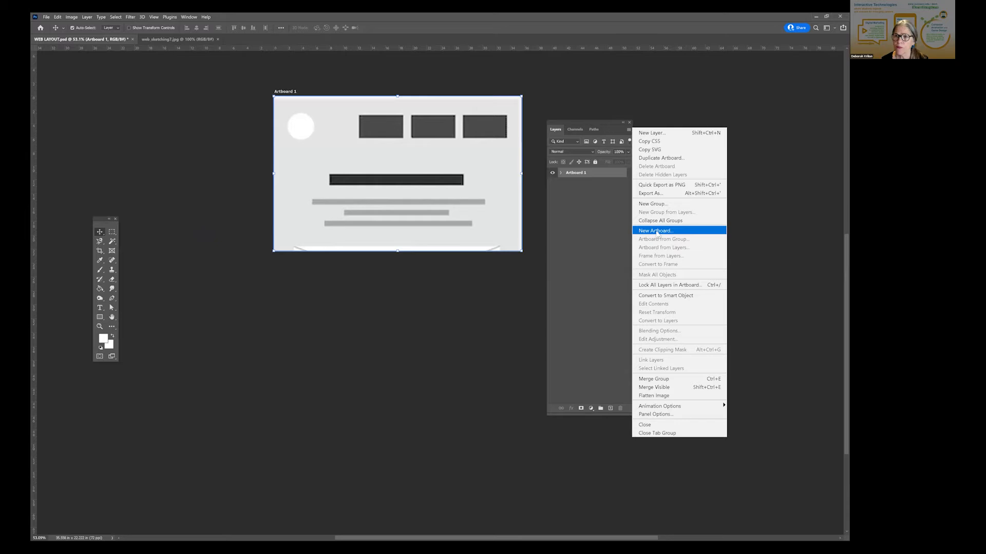
left_click(607, 125)
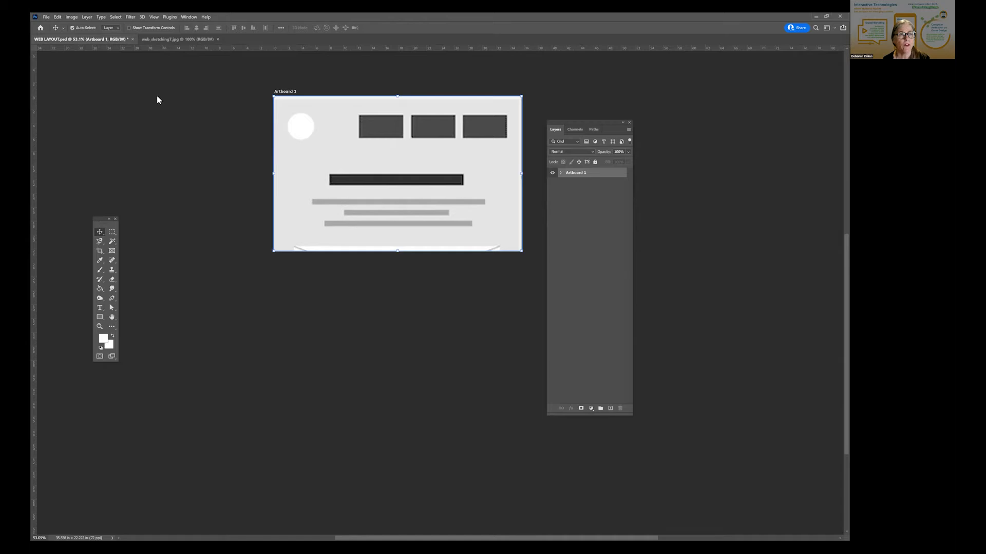
- Add three same-size artboards with the Artboard tool, stacked one below another beneath Artboard 1
left_click_drag(101, 219, 168, 94)
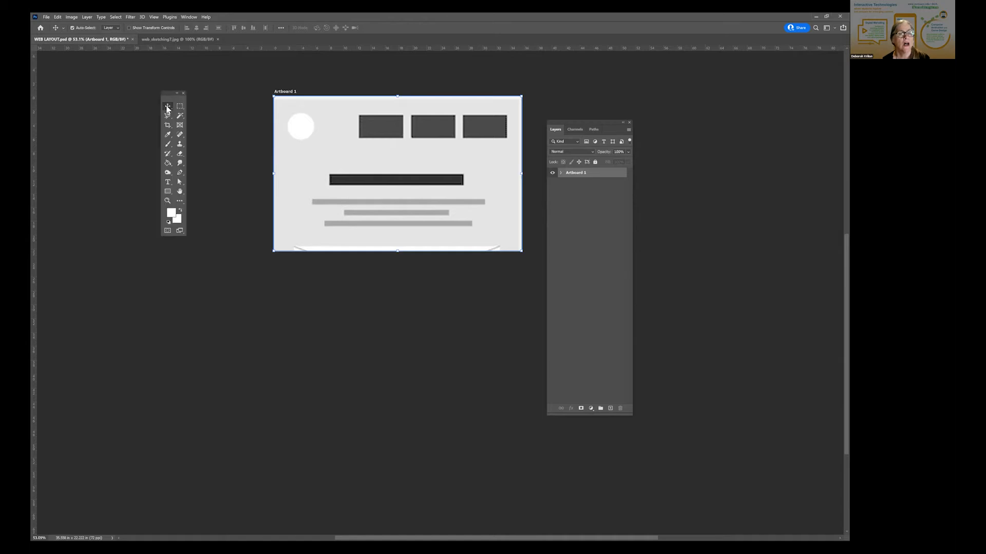
right_click(168, 109)
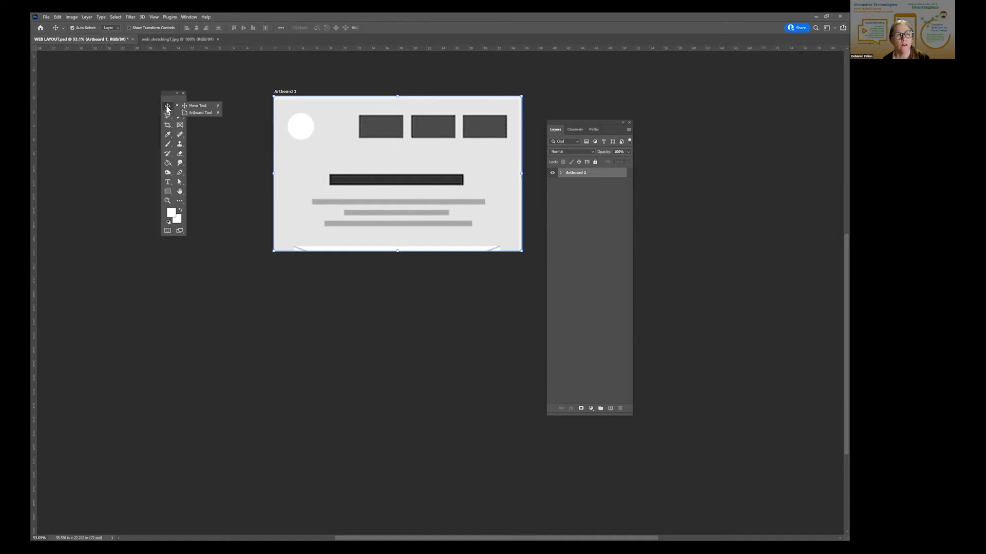
left_click(202, 112)
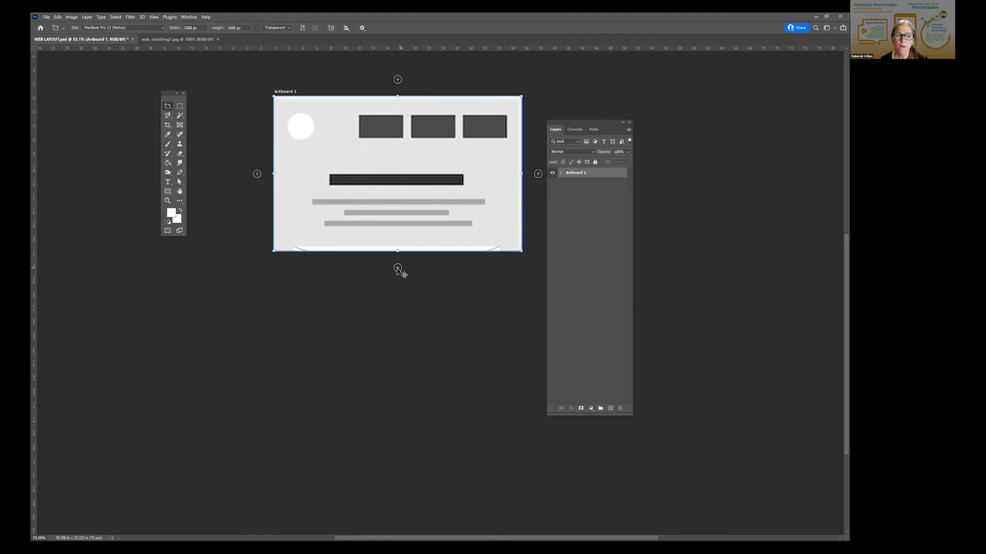
left_click(398, 268)
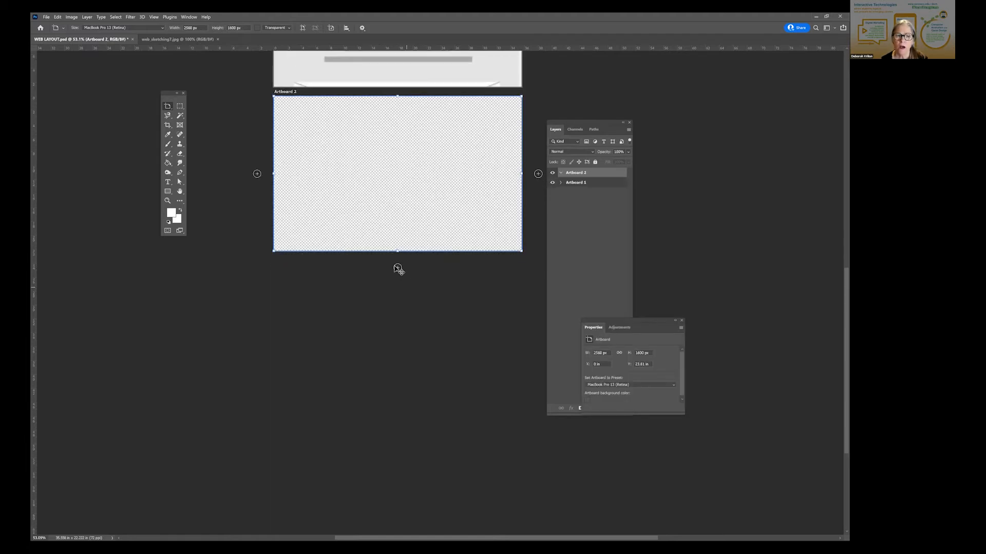
left_click(398, 268)
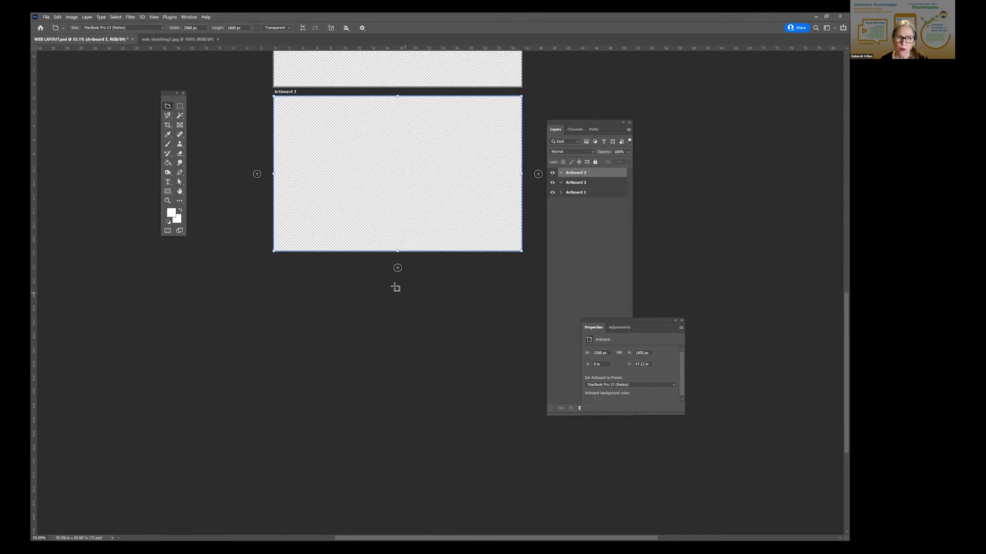
left_click(398, 268)
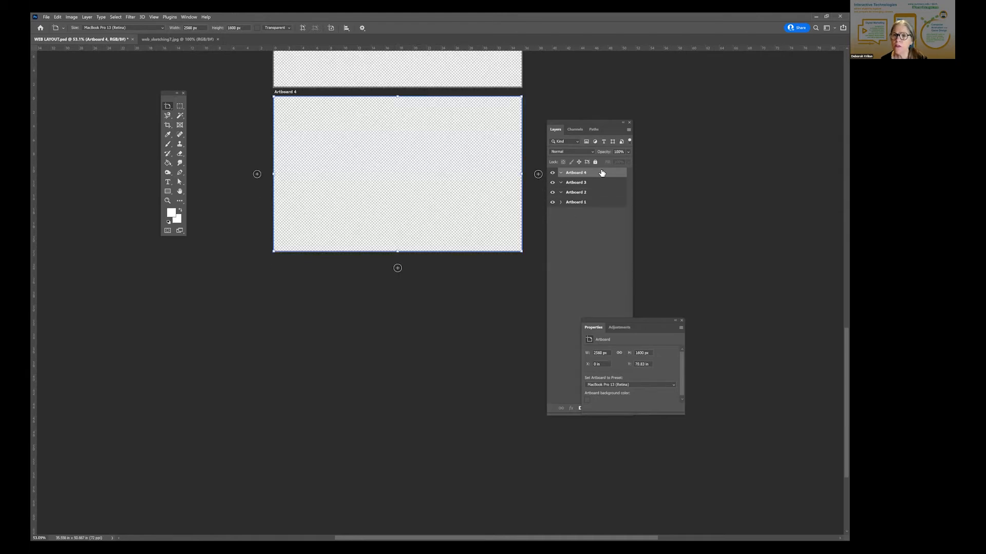
- Expand the layer list of Artboard 1 and switch back to the Move tool
left_click(560, 203)
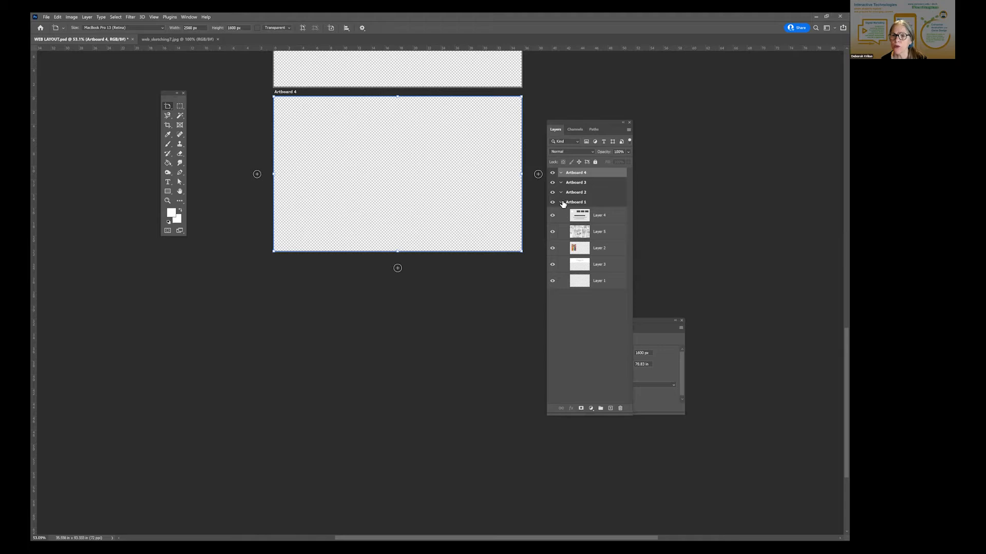
right_click(170, 109)
left_click(203, 107)
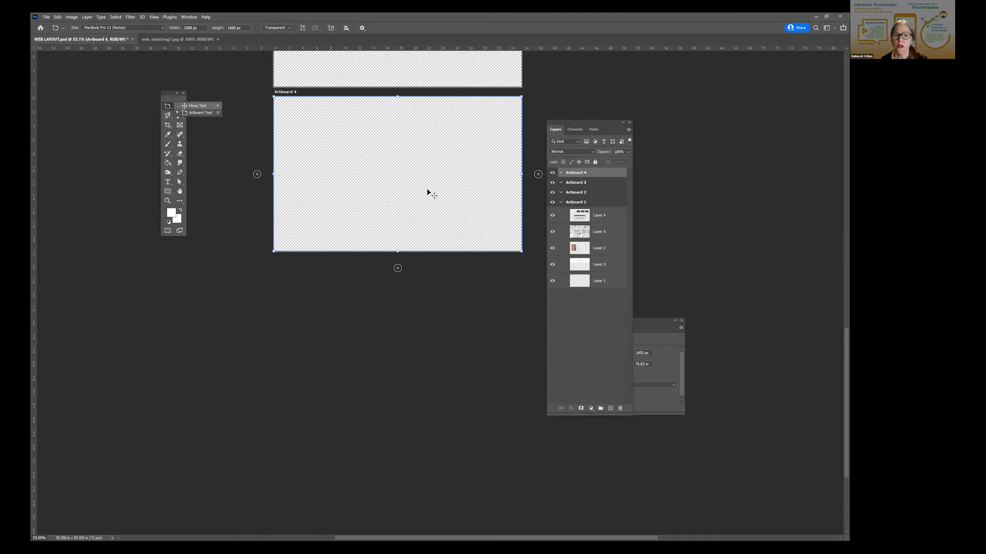
- Duplicate the wireframe Layer 4 in Artboard 1 and move the copy into Artboard 2
scroll(427, 191, "up", 3)
scroll(269, 198, "up", 1)
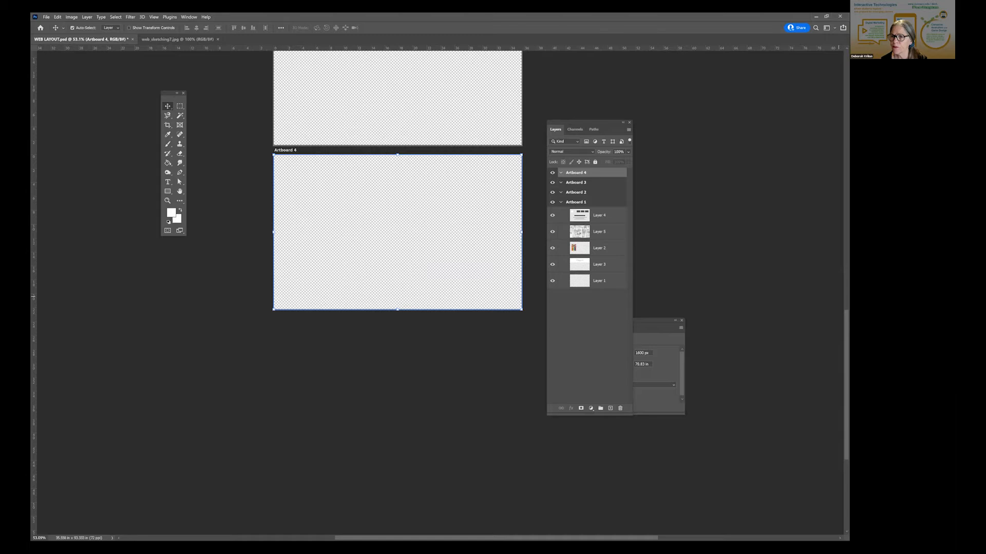
scroll(397, 287, "up", 5)
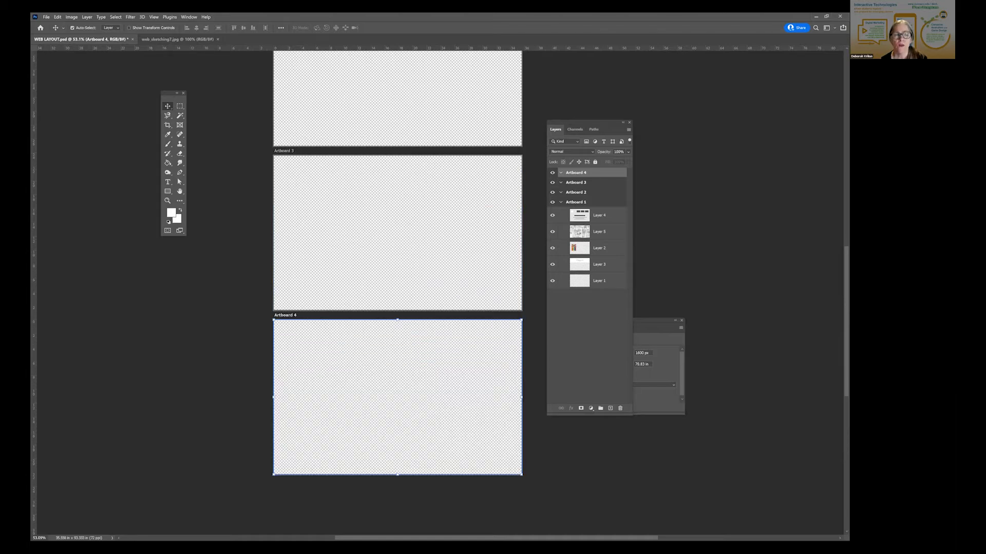
scroll(397, 287, "up", 10)
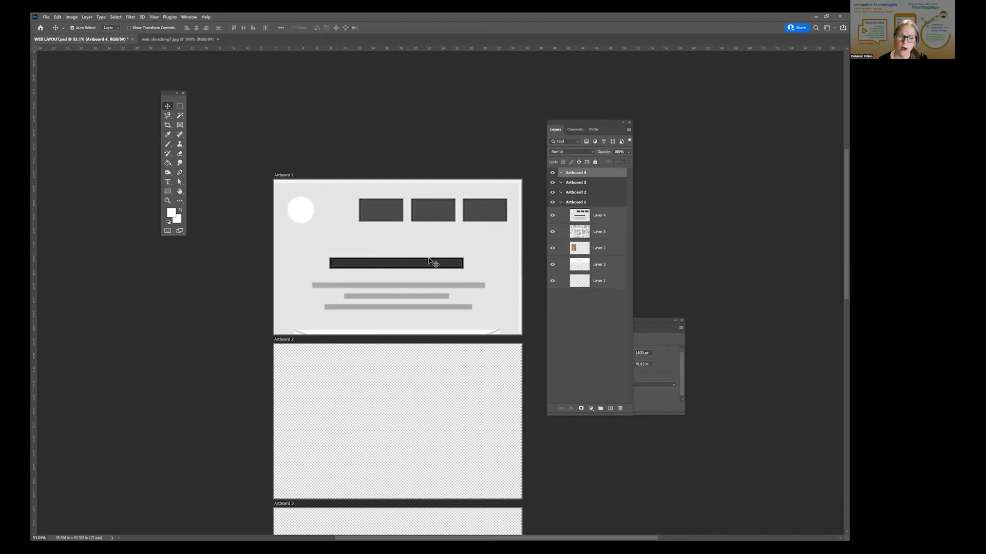
left_click(611, 216)
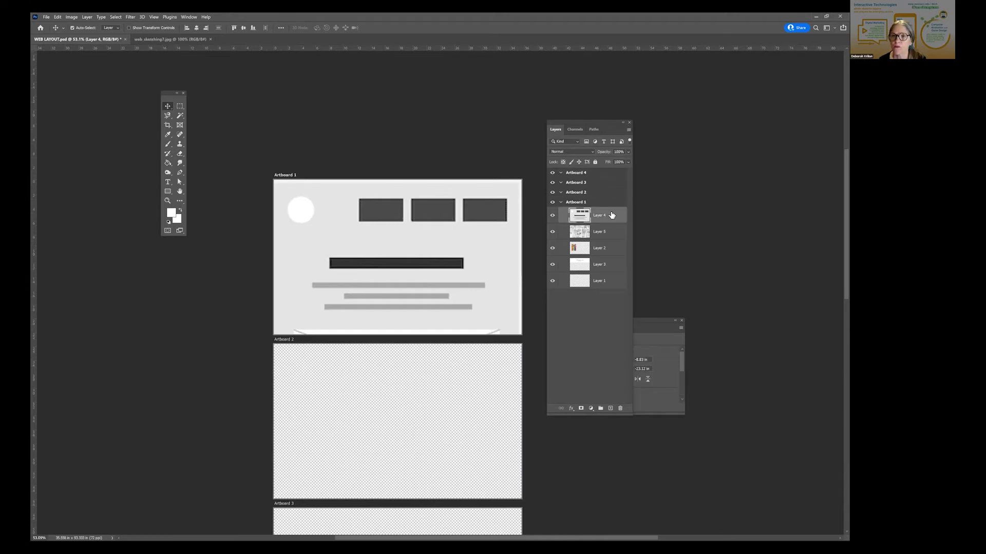
right_click(611, 215)
left_click(643, 245)
left_click(499, 172)
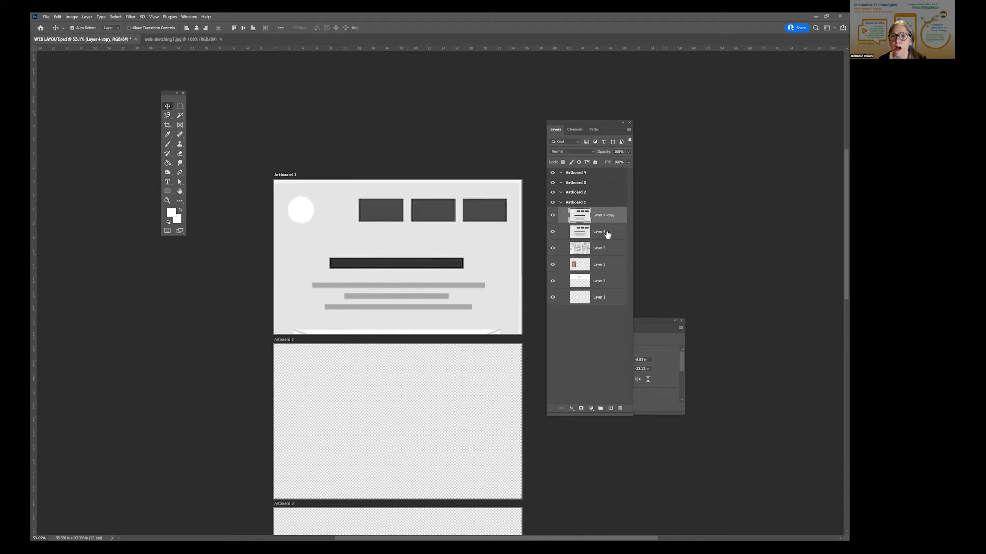
left_click_drag(605, 215, 606, 197)
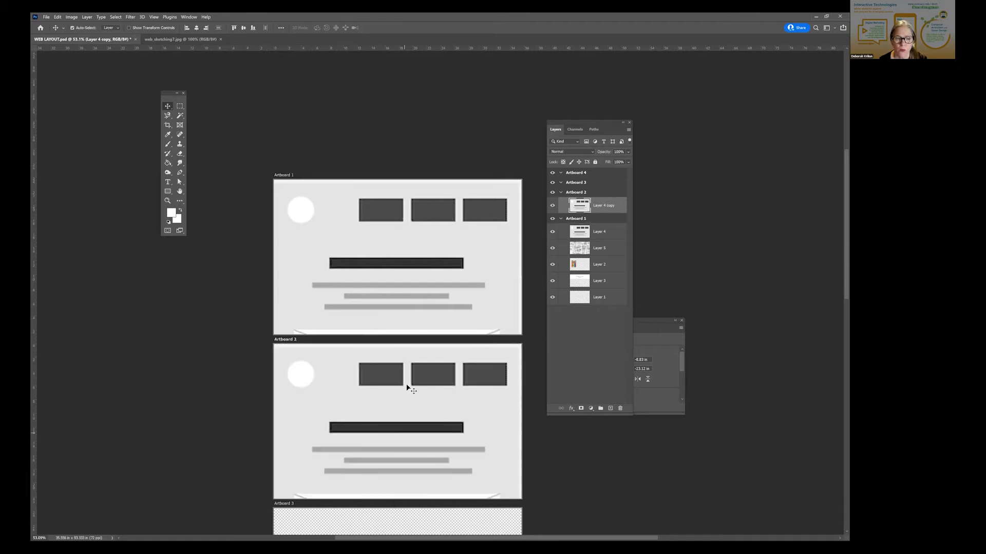
- Try moving the copied wireframe upward within Artboard 2, then undo the move
left_click_drag(405, 433, 404, 388)
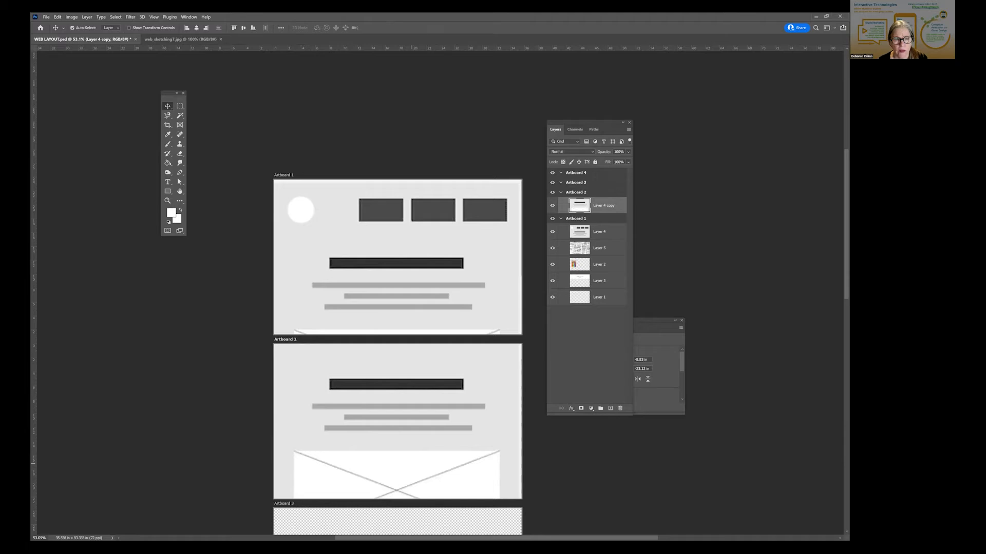
key("ctrl+z")
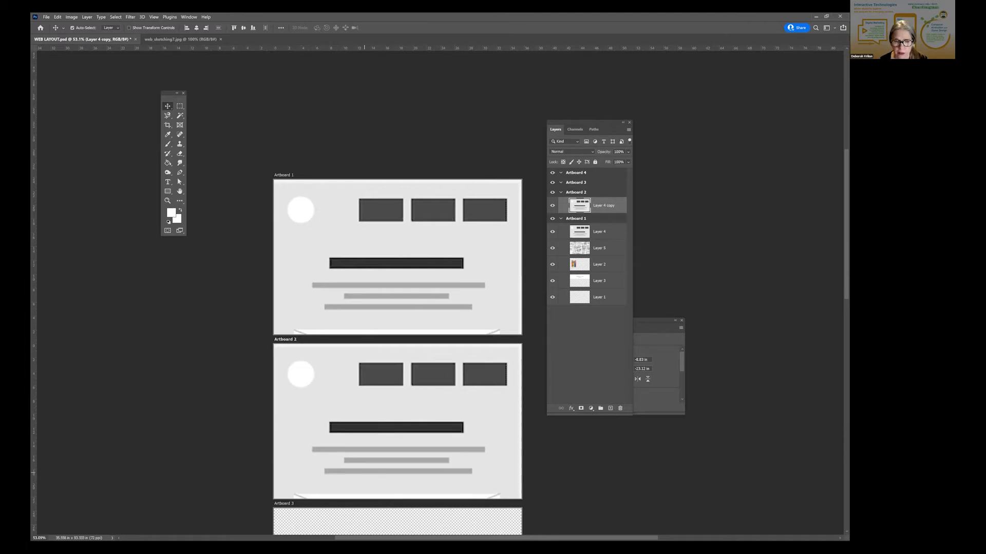
- Add a horizontal ruler guide just below the lowest grey text bar in Artboard 1
left_click_drag(393, 386, 379, 292)
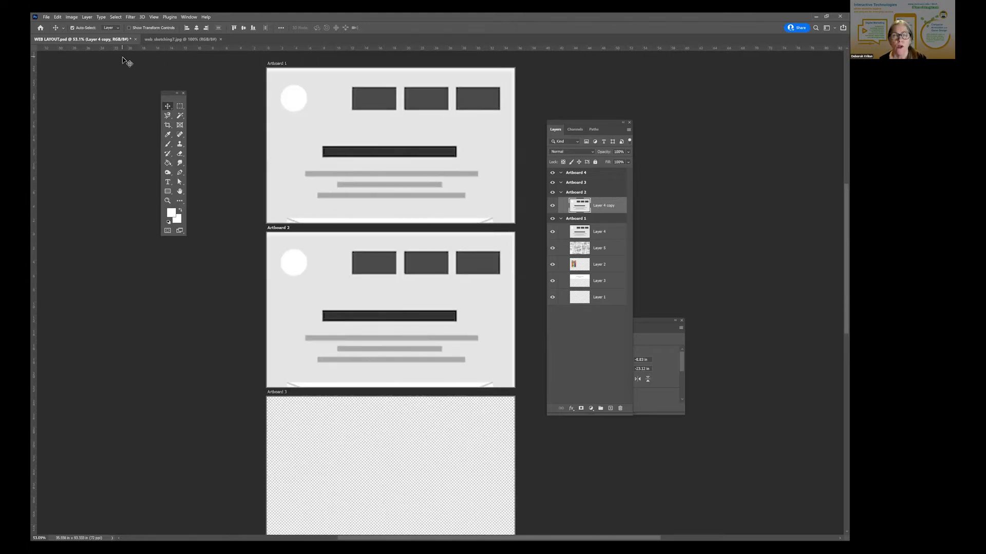
left_click(153, 17)
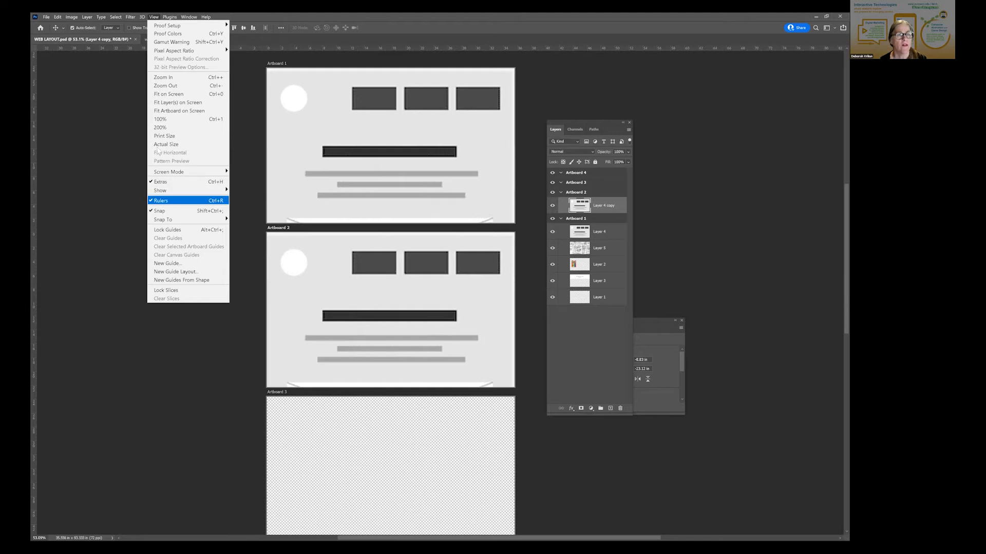
left_click(95, 60)
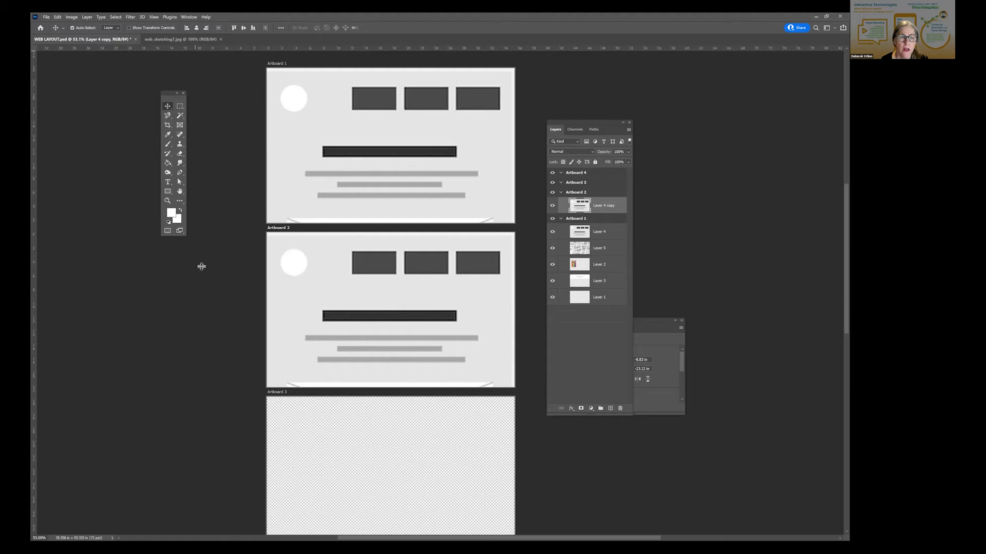
left_click_drag(203, 191, 204, 199)
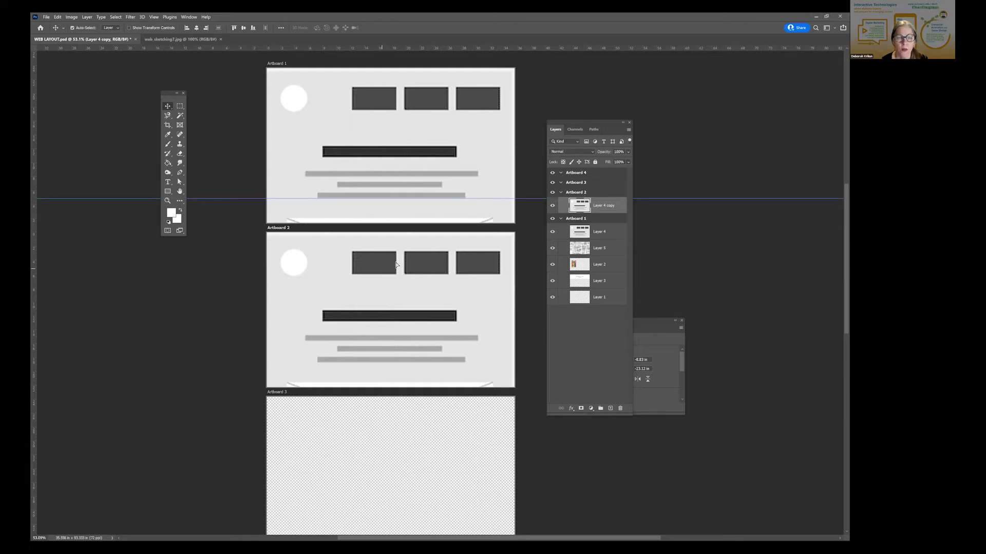
- Move the wireframe copy up until the large image placeholder starts Artboard 2, and shift the guide below that artboard's last text bar
left_click_drag(394, 259, 397, 257)
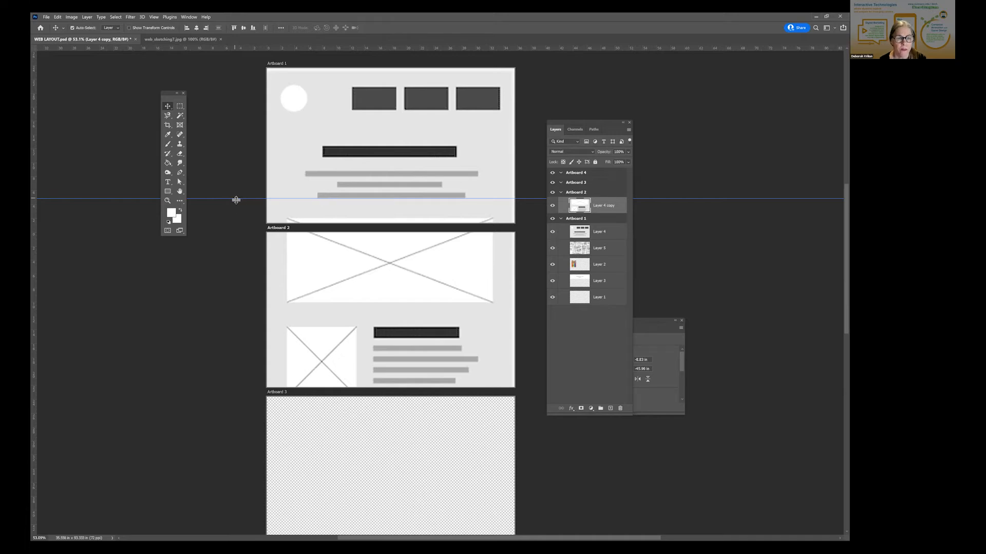
left_click_drag(229, 384, 229, 383)
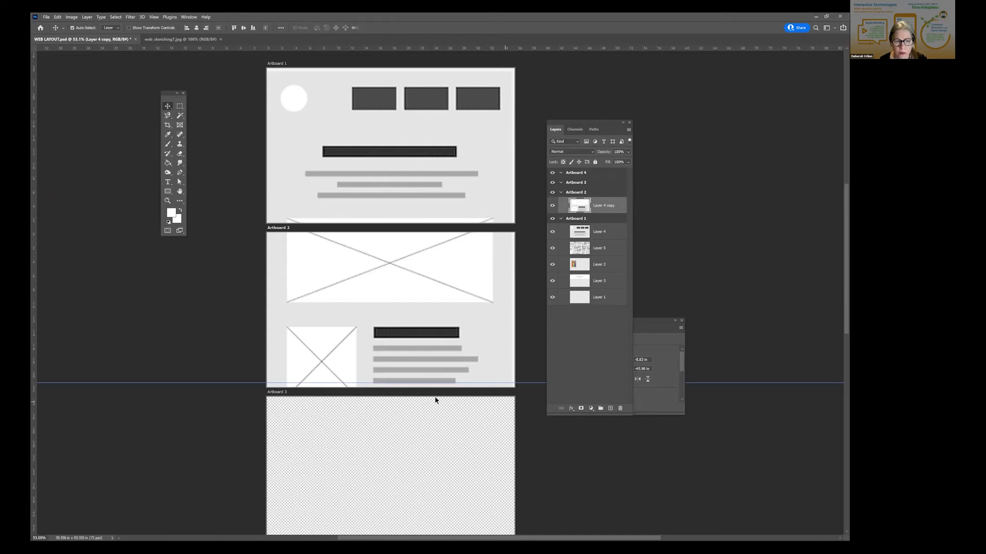
- Duplicate the wireframe Layer 4 again and move this second copy into Artboard 3
left_click(598, 234)
right_click(604, 231)
left_click(630, 261)
left_click(501, 172)
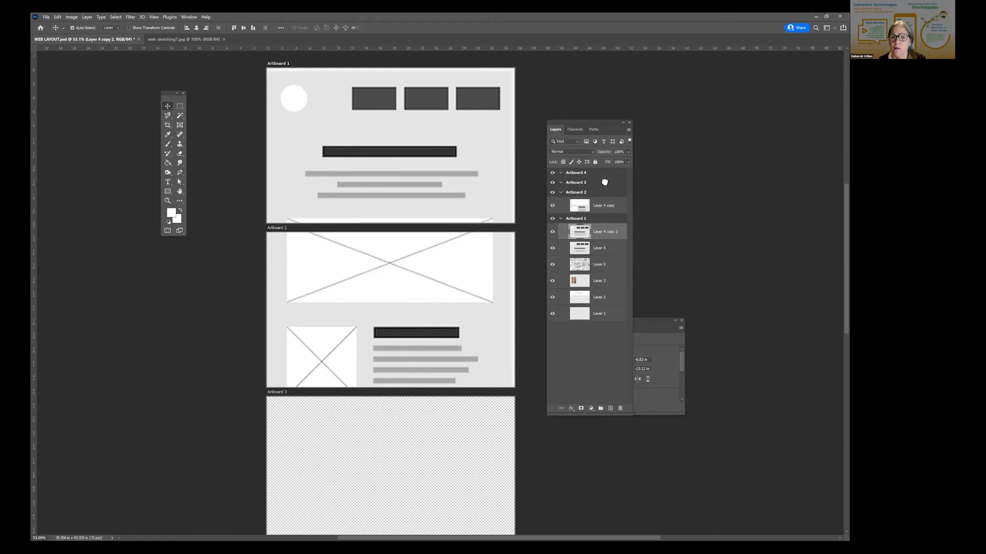
left_click_drag(605, 182, 604, 183)
scroll(366, 430, "down", 1)
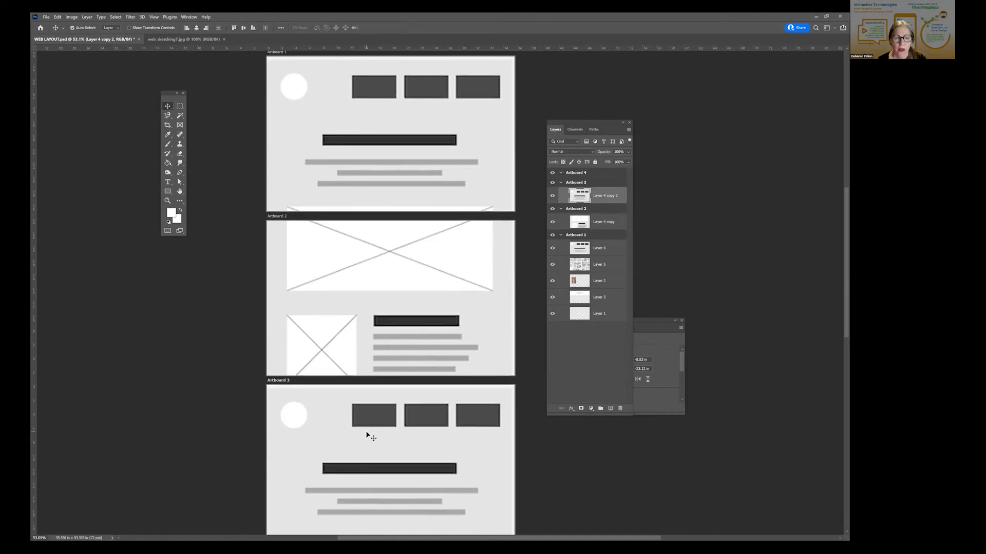
- Try moving the second wireframe copy up in Artboard 3 until it continues the image placeholder and text bars cut off in Artboard 2
scroll(366, 434, "down", 1)
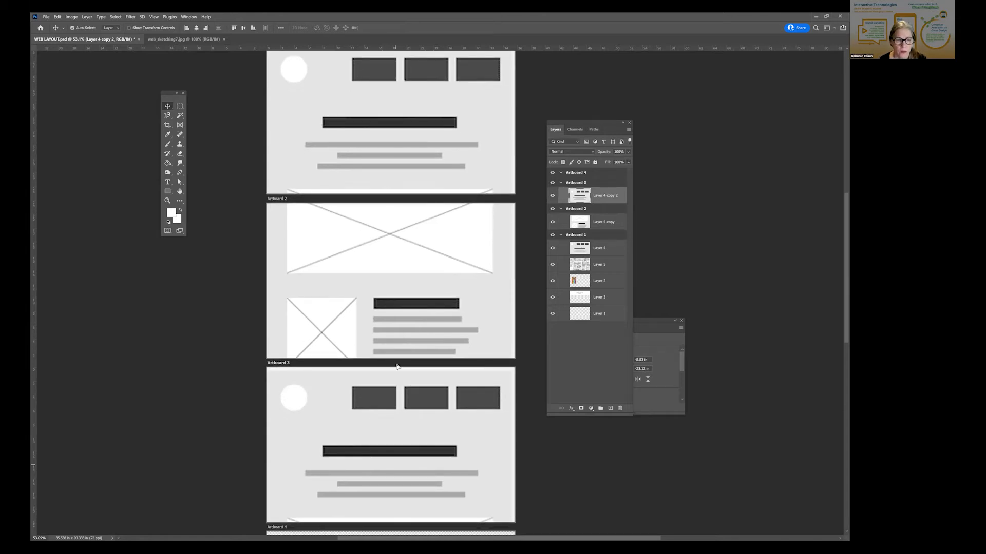
mouse_move(397, 356)
left_mouse_down()
mouse_move(397, 347)
mouse_move(397, 369)
left_mouse_up()
left_click_drag(390, 404, 392, 408)
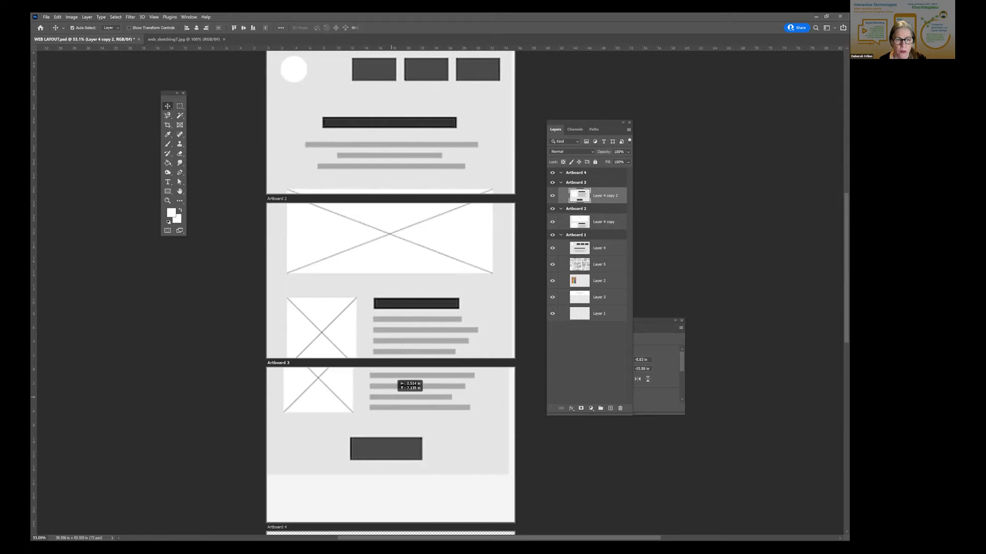
left_click_drag(398, 382, 398, 431)
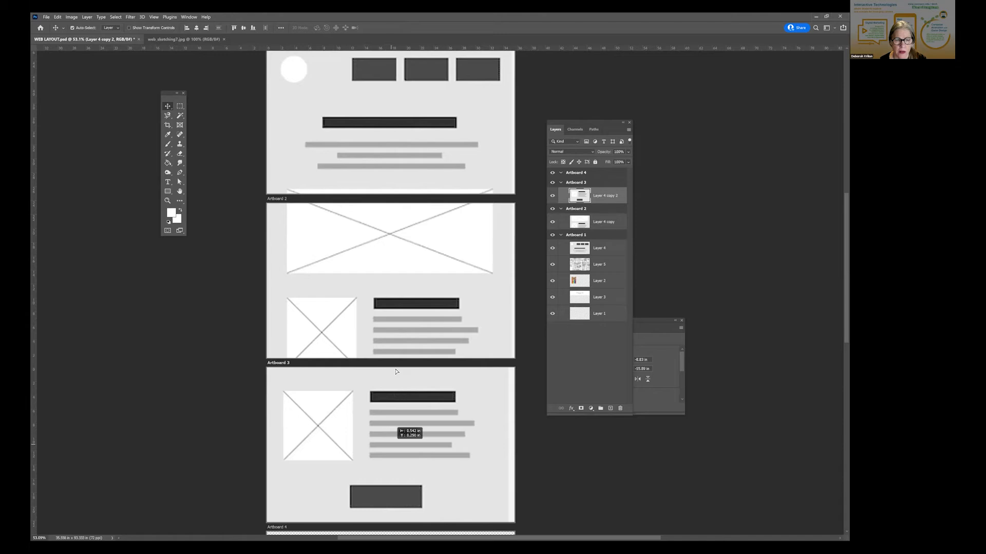
left_click_drag(395, 355, 401, 338)
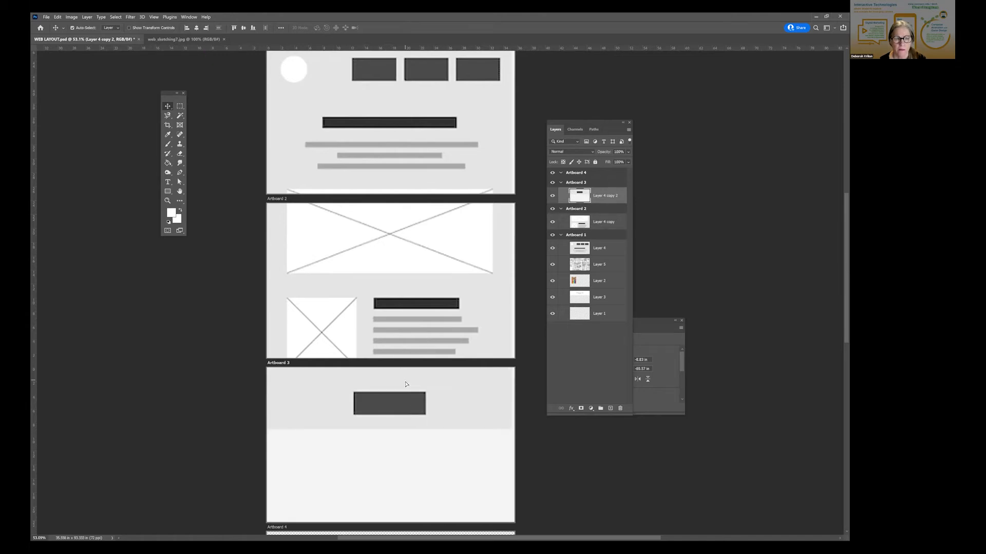
left_click_drag(405, 386, 407, 386)
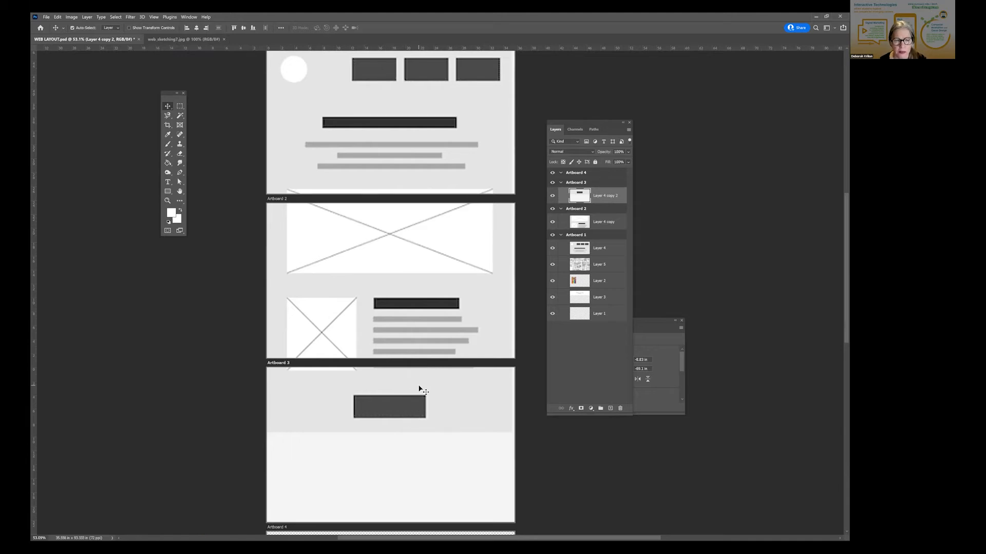
key("shift+Down")
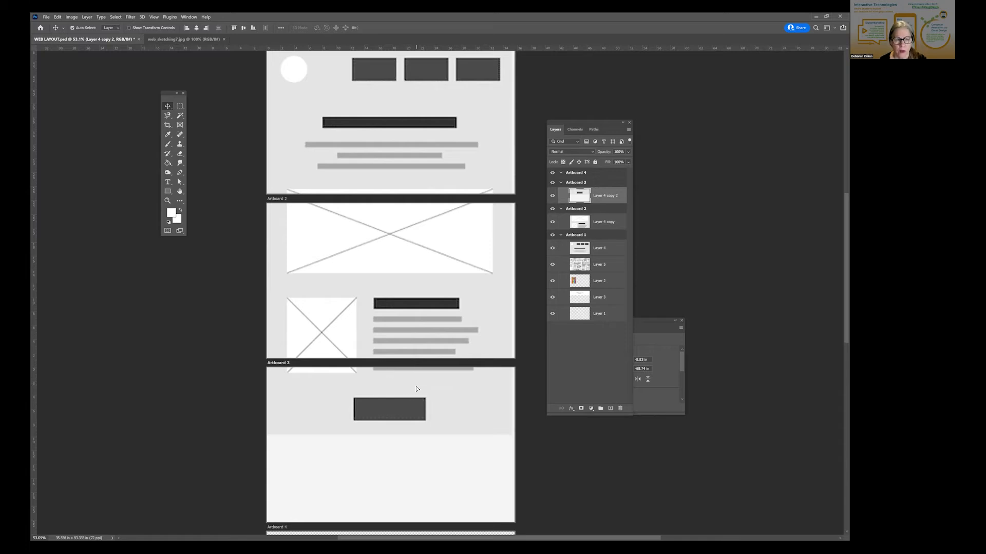
key("shift+Down")
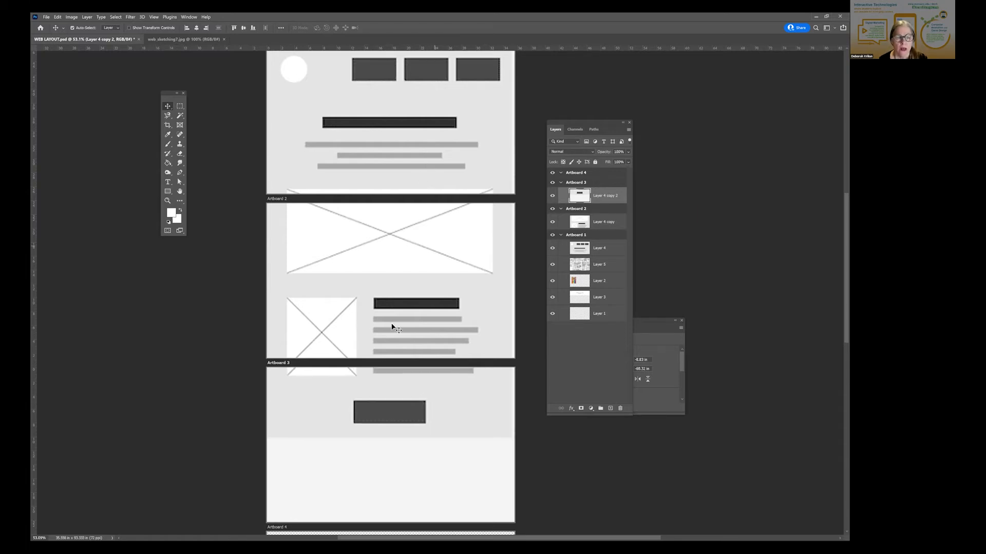
- Reposition the wireframe copy in Artboard 3 so the whole small image placeholder, its text block and the button fit inside
scroll(538, 358, "down", 2)
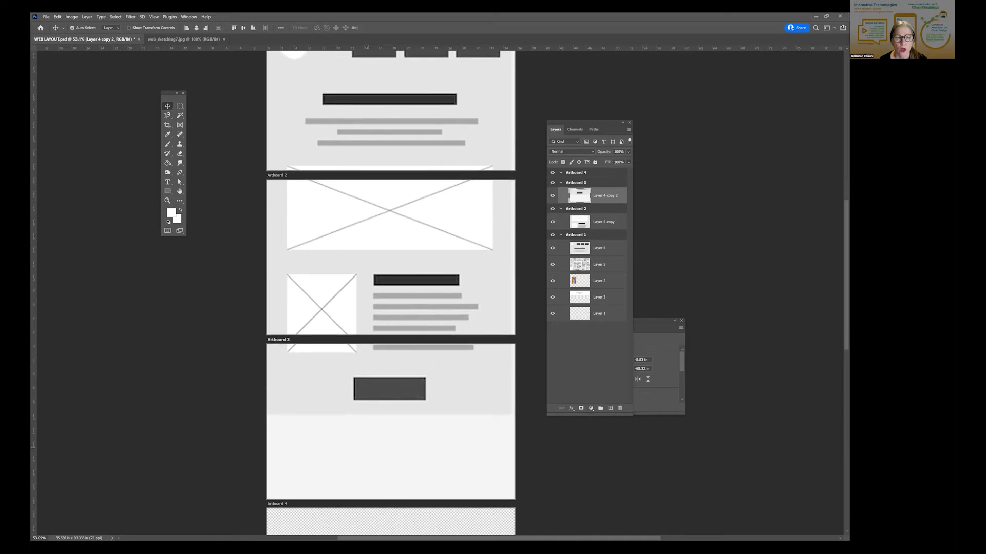
scroll(398, 405, "down", 5)
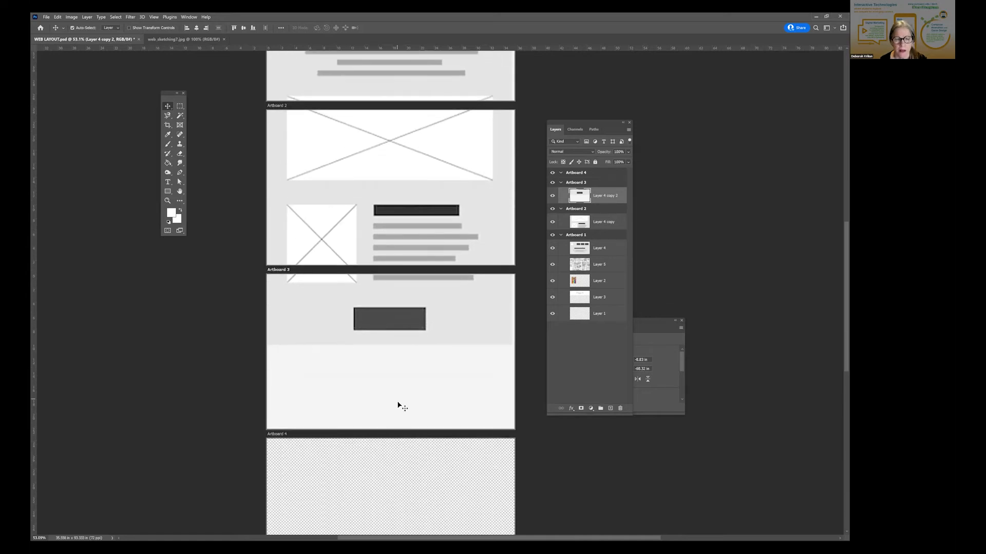
left_click_drag(411, 281, 397, 102)
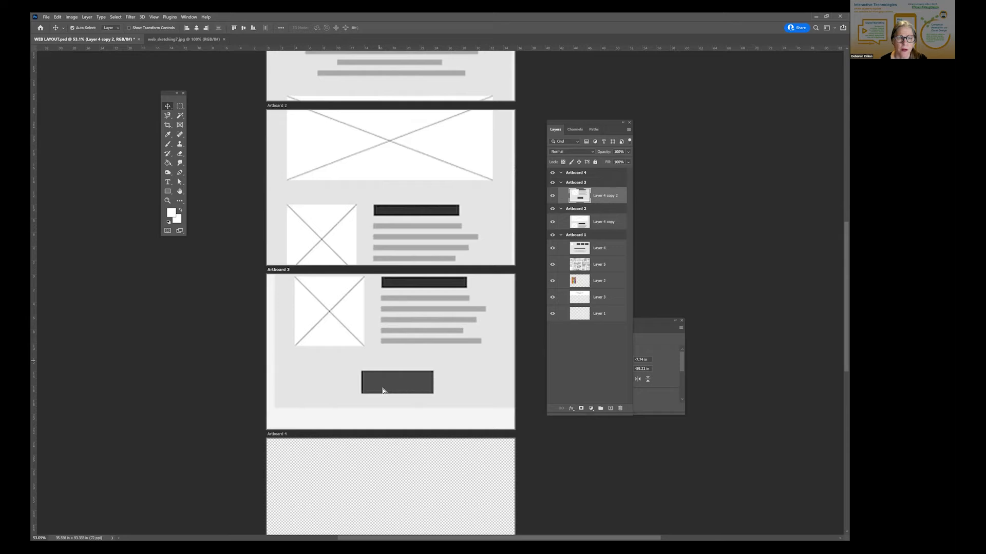
left_click_drag(392, 375, 381, 392)
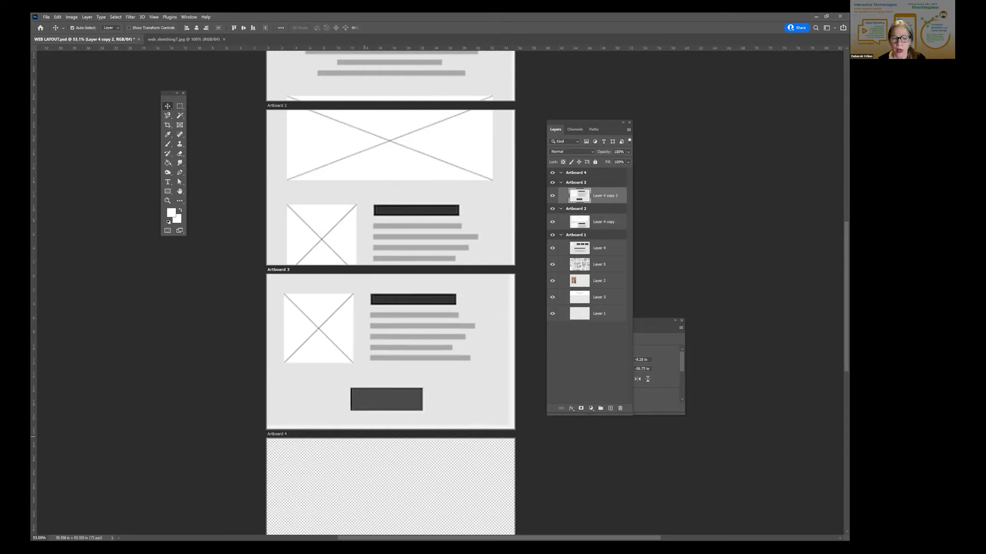
- Examine how the wireframe sections are distributed over the stacked artboards, from Artboard 1 to the empty Artboard 4
scroll(388, 428, "down", 1)
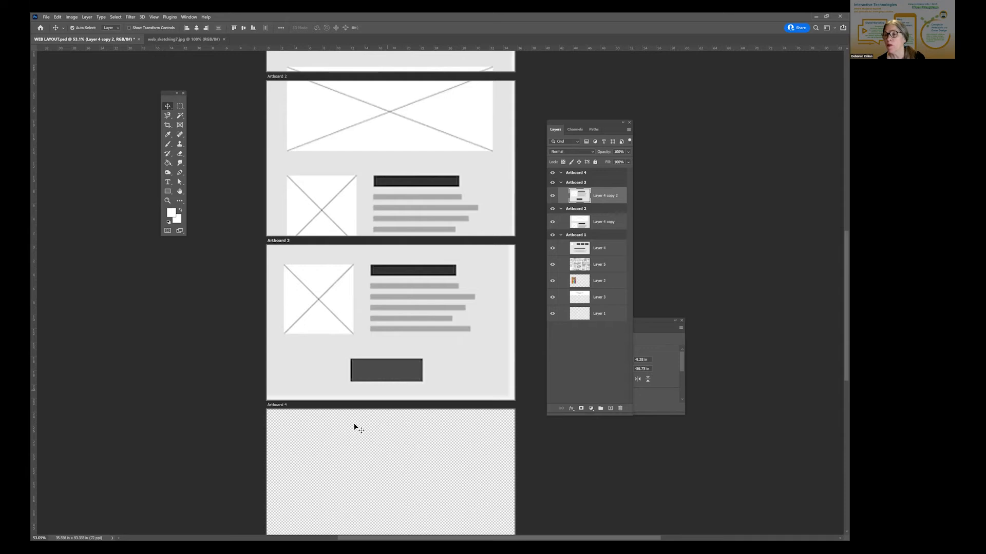
scroll(280, 425, "down", 1)
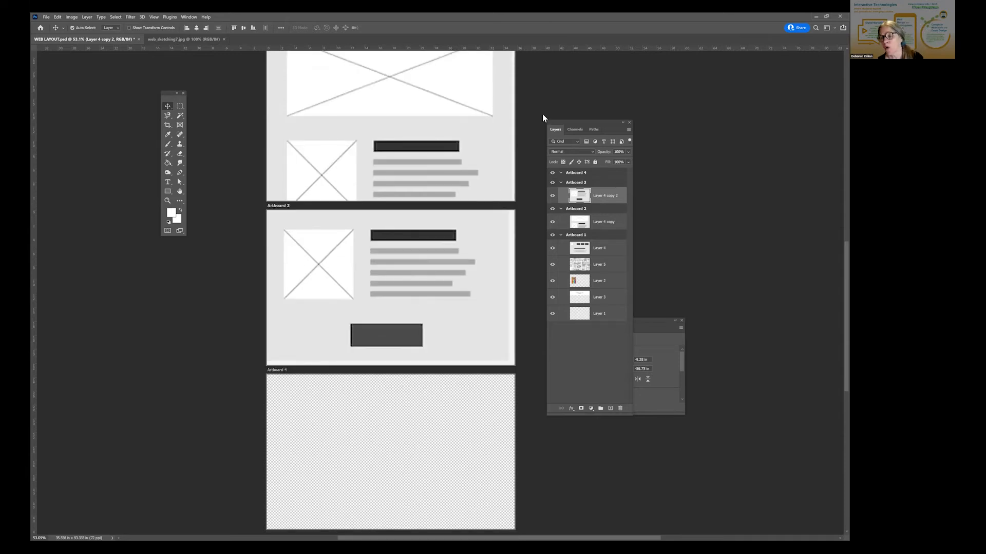
scroll(282, 236, "up", 1)
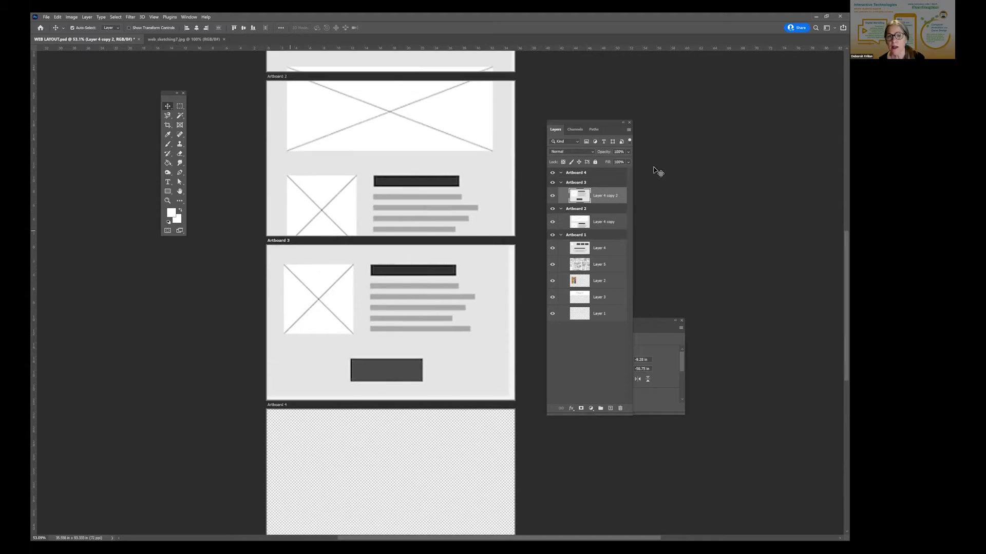
scroll(657, 170, "up", 1)
scroll(373, 233, "up", 10)
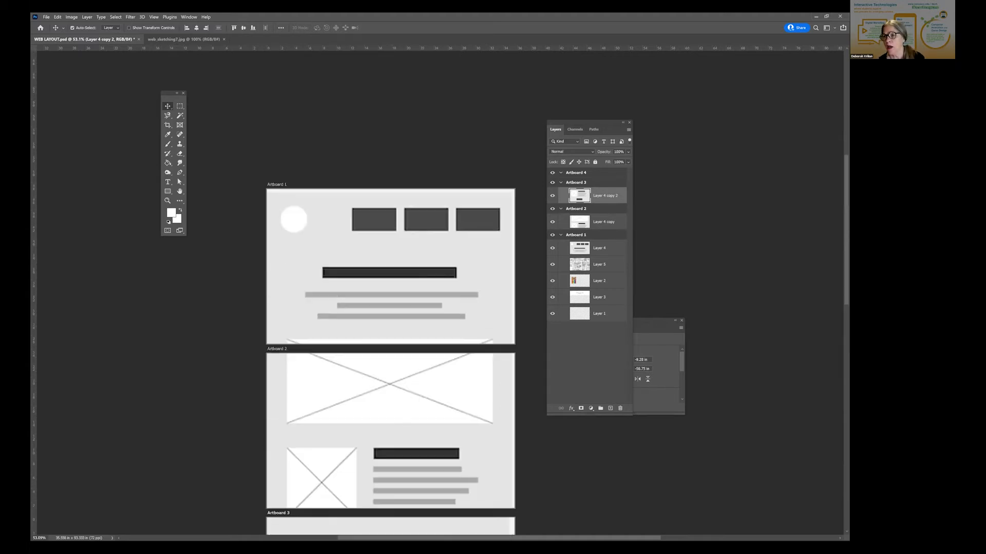
scroll(374, 233, "down", 5)
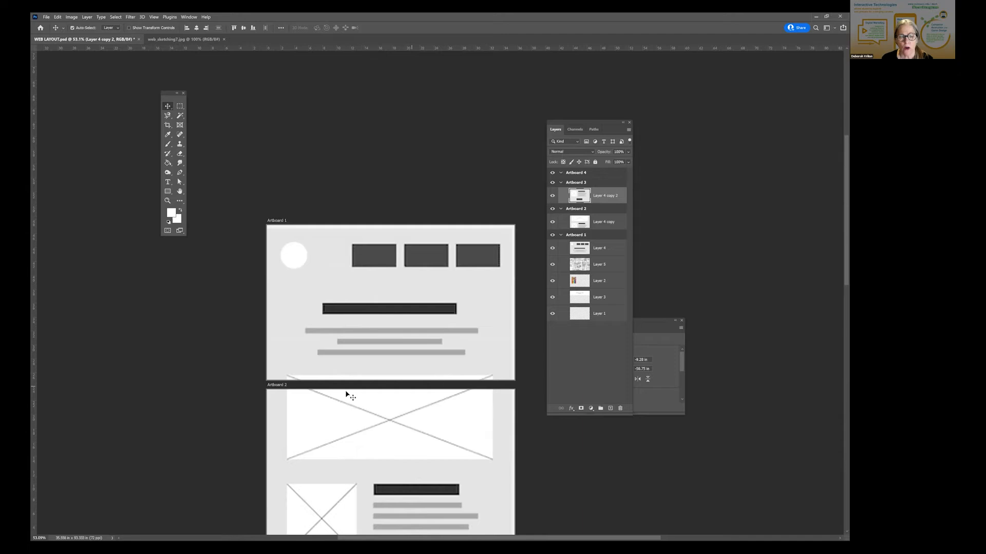
left_click_drag(393, 402, 393, 268)
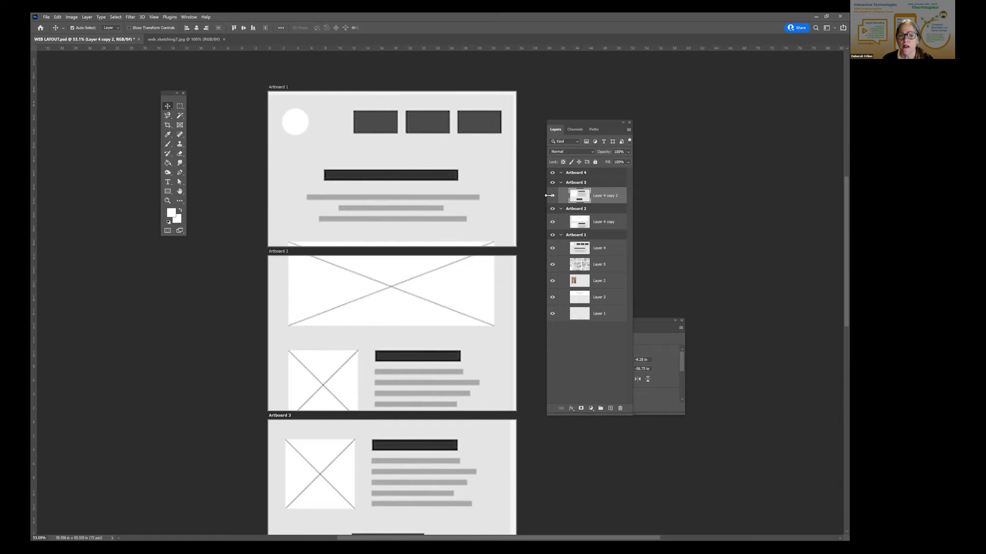
- Hide the wireframe layers in Artboards 1, 2 and 3 and the sketch Layer 5, keeping the artboards themselves visible
left_click_drag(553, 196, 553, 251)
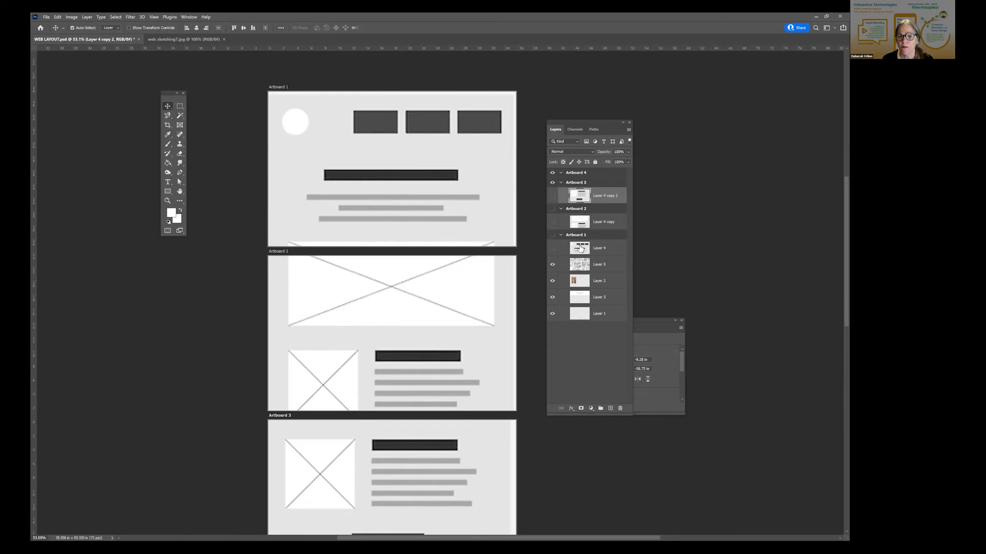
left_click(552, 209)
left_click(553, 234)
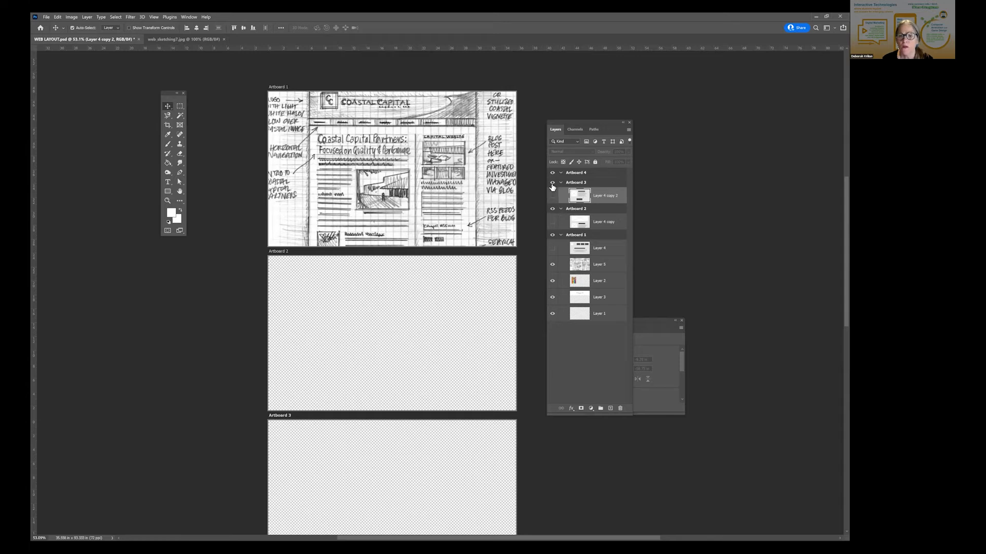
left_click(553, 266)
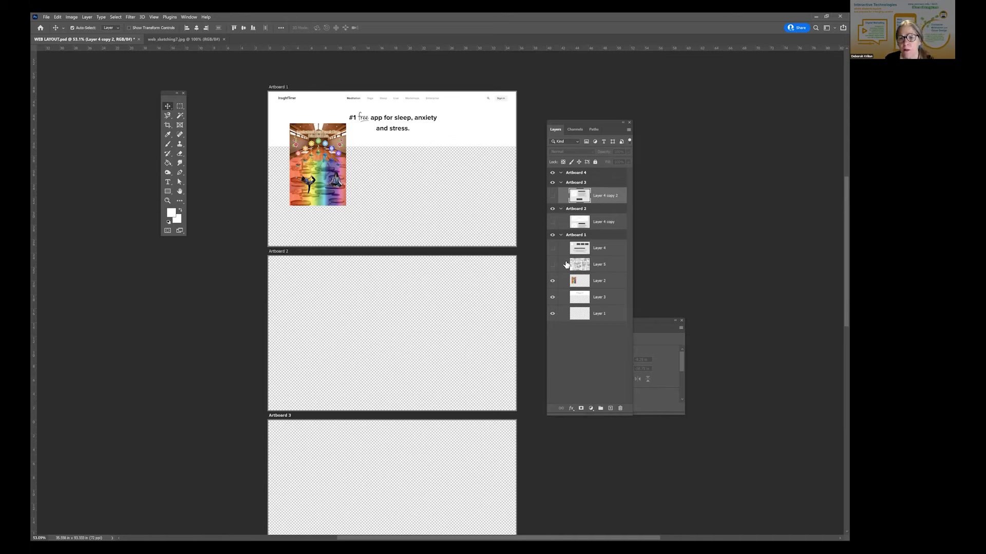
- Move wireframe Layer 4 beneath picture Layer 2 in Artboard 1 and make it visible
left_click_drag(604, 292, 599, 288)
left_click(553, 280)
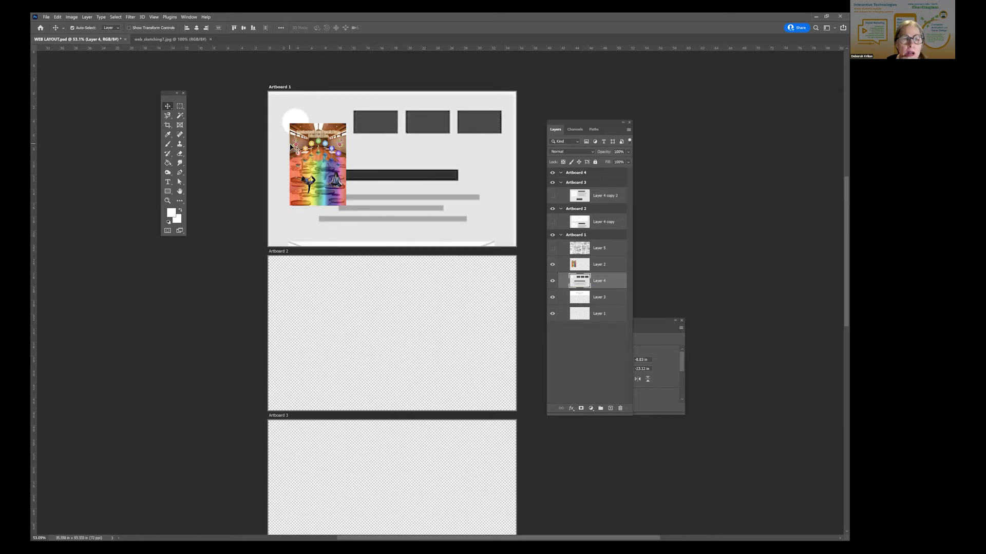
- Scale the colourful picture on Layer 2 to about 338% and centre it horizontally over the wireframe in Artboard 1
left_click(321, 163)
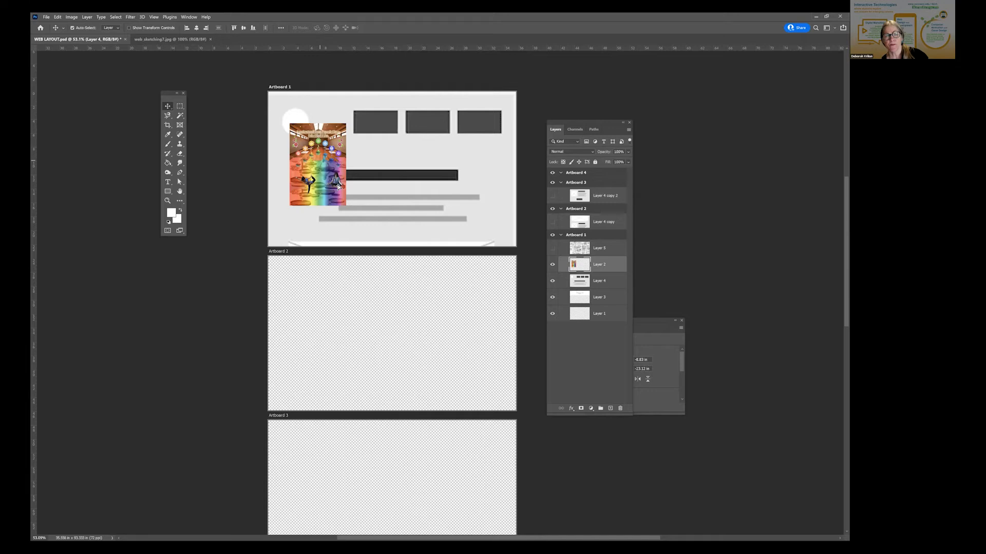
left_click_drag(331, 185, 340, 185)
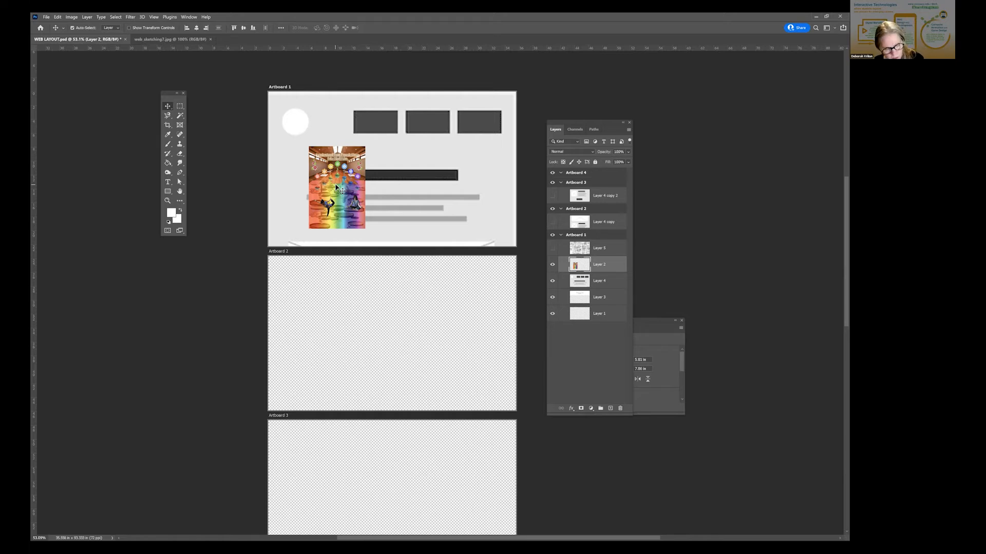
key("ctrl+t")
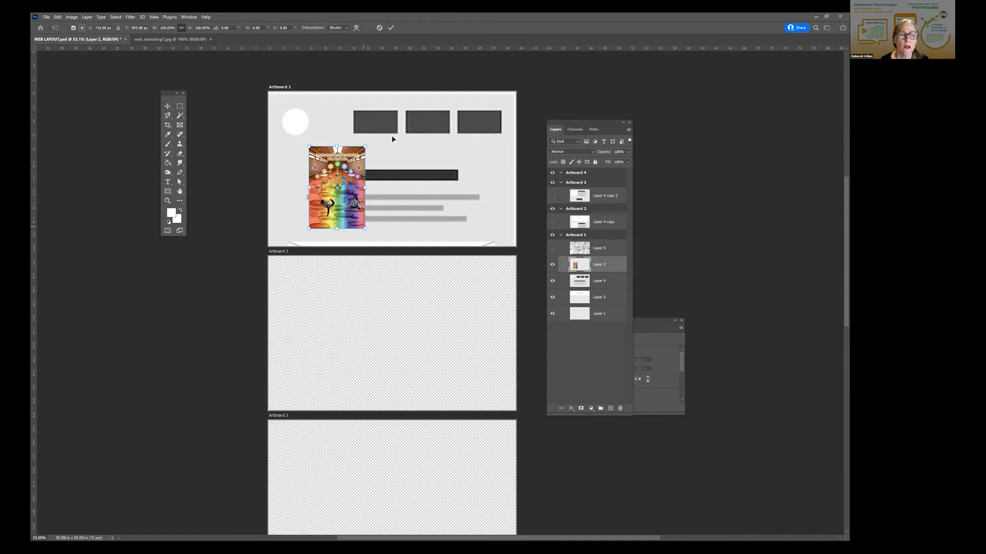
left_click_drag(395, 157, 391, 161)
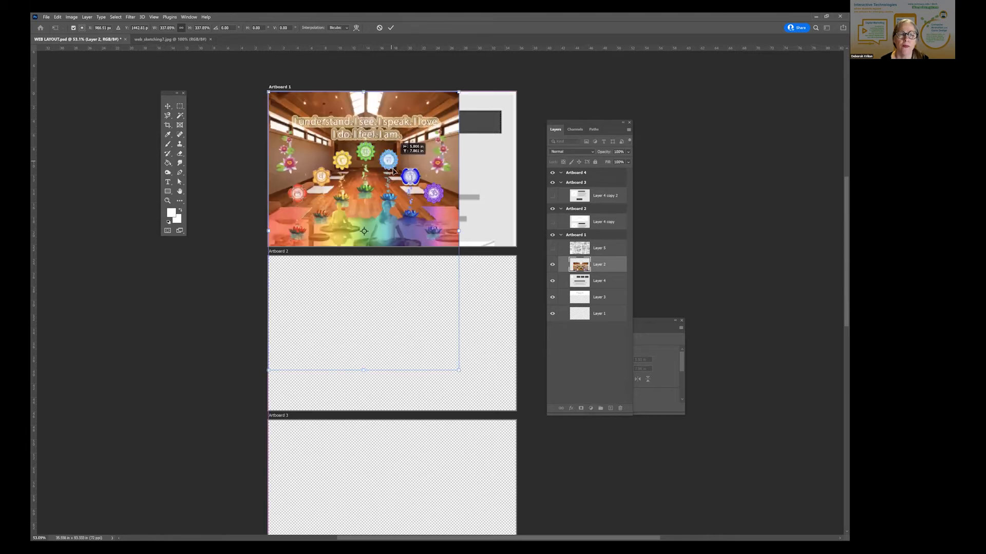
left_click_drag(405, 180, 424, 181)
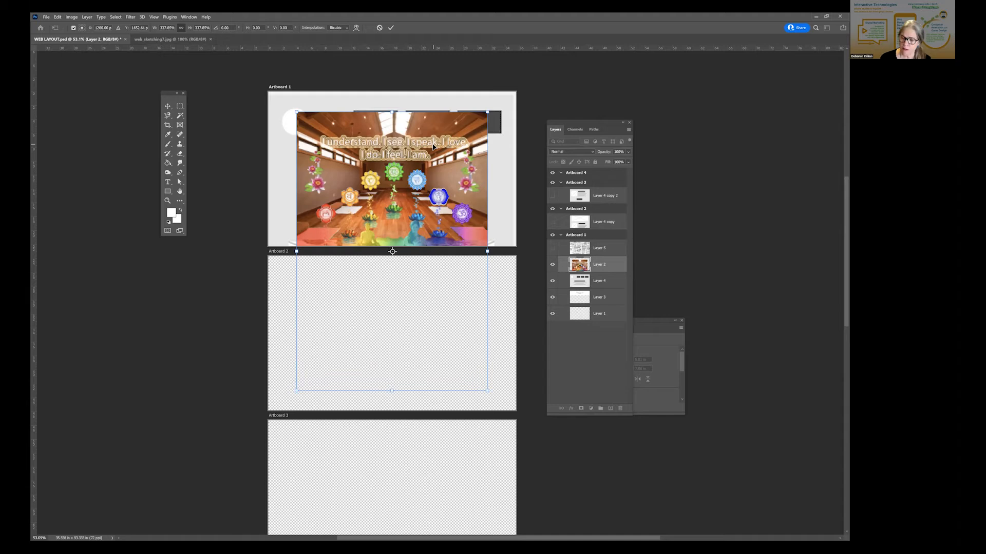
- At 100% zoom, move the Layers panel clear of the artboards and raise Layer 3 to the top of Artboard 1
left_click(154, 17)
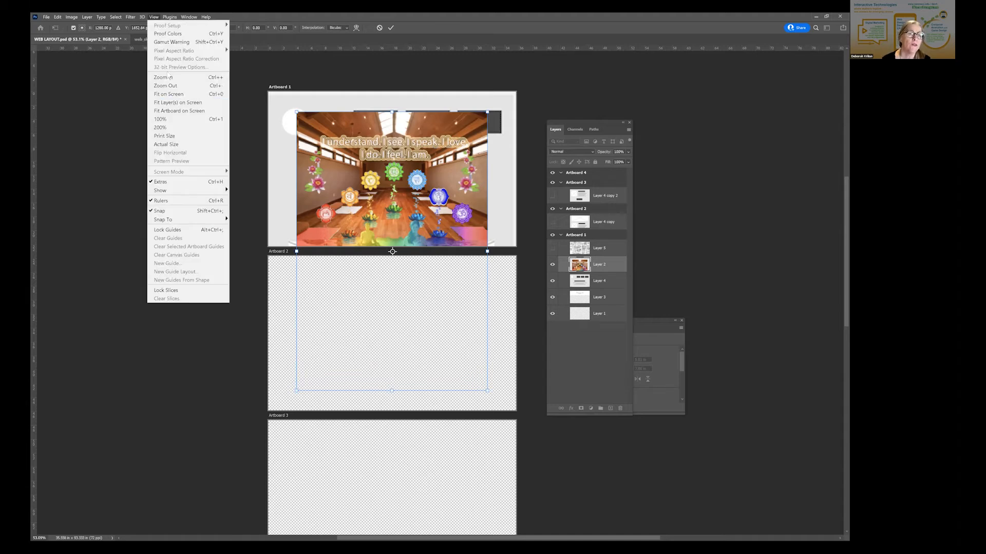
left_click(161, 119)
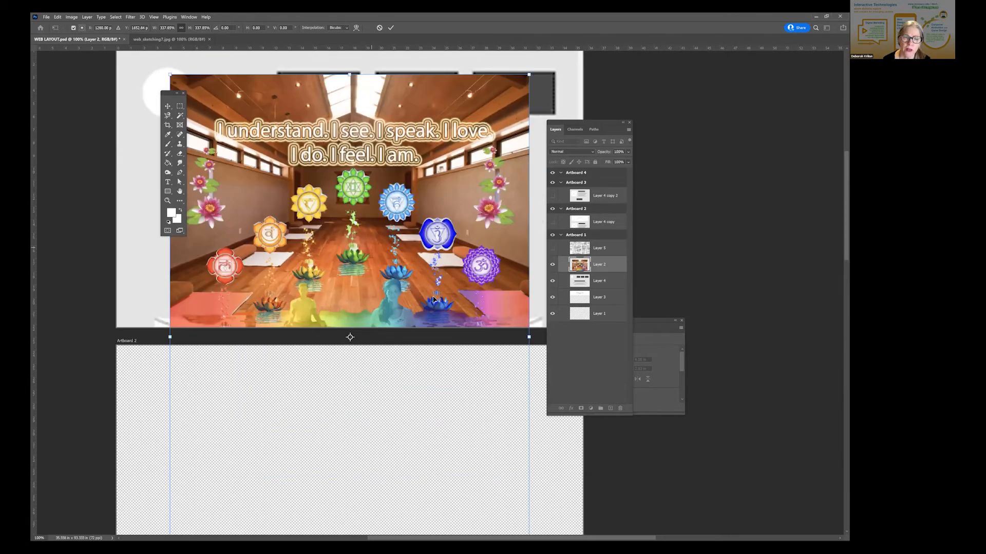
scroll(429, 259, "up", 2)
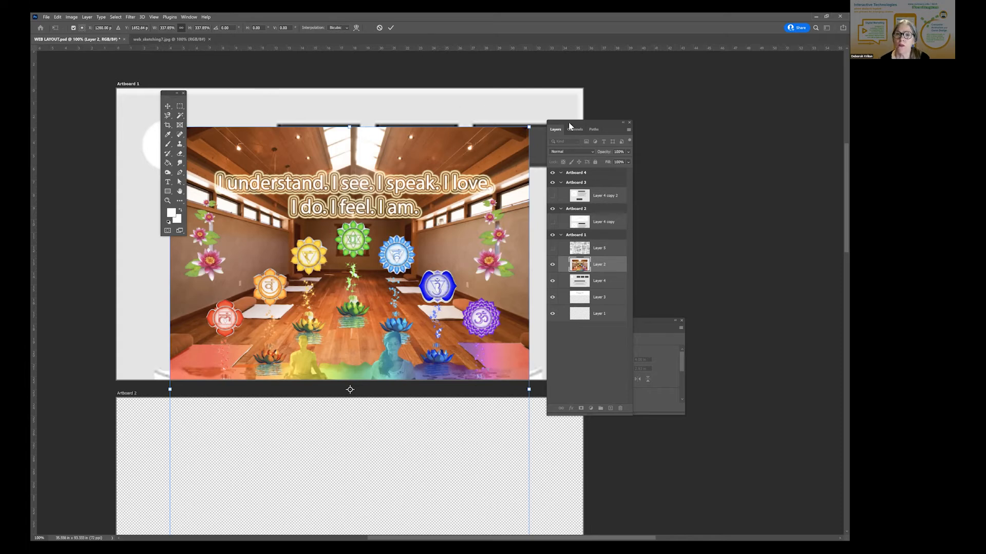
left_click_drag(569, 126, 710, 132)
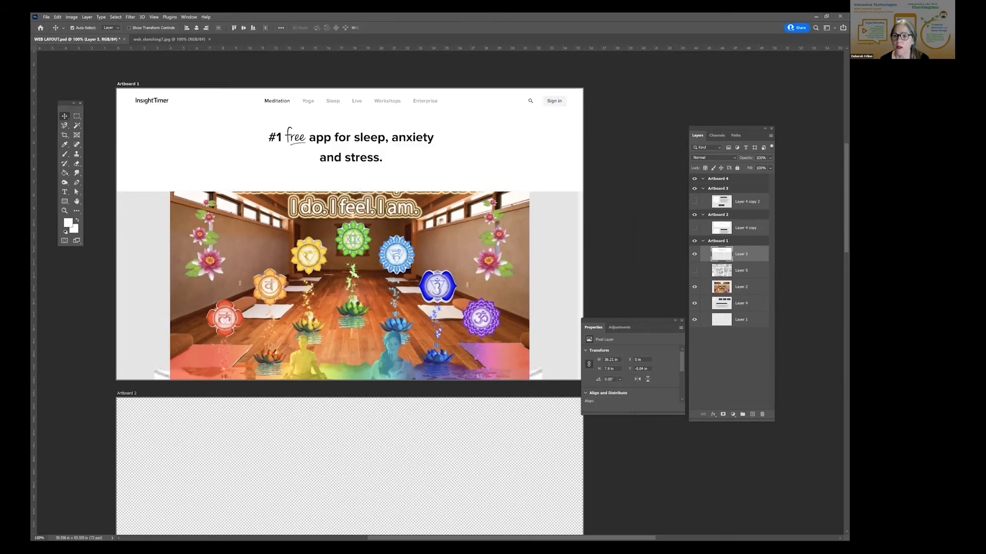
- Hide picture Layer 2 and website screenshot Layer 3 so only the wireframe shows in Artboard 1
left_click(694, 287)
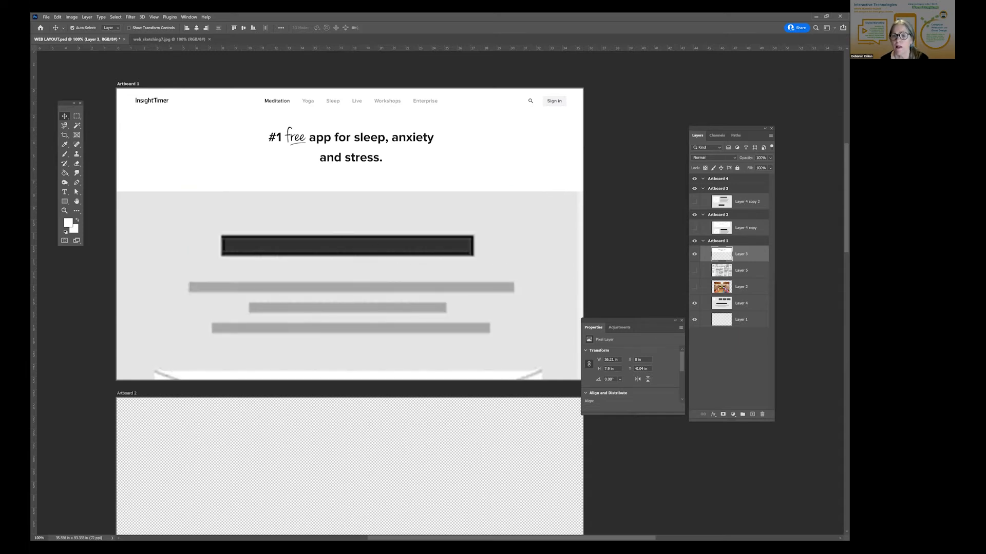
left_click(694, 254)
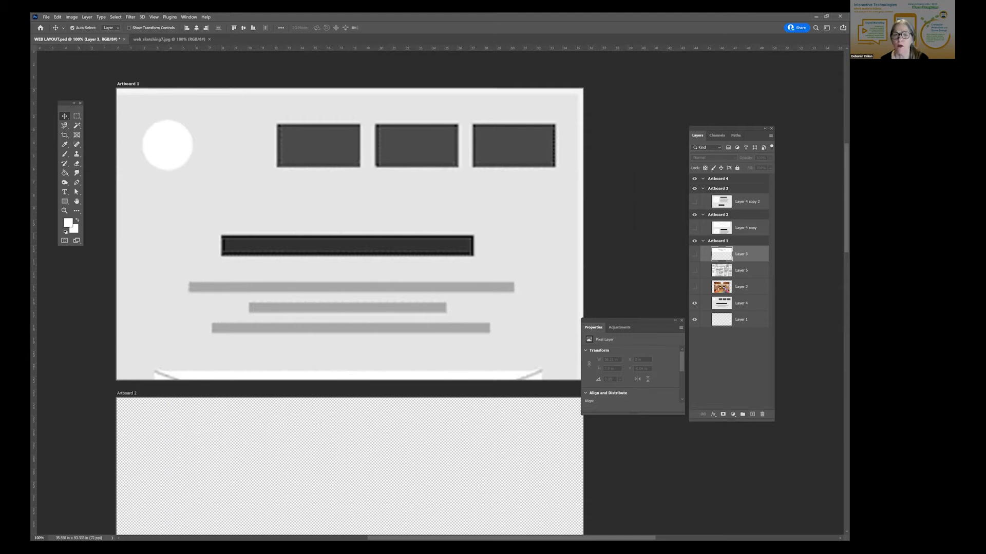
left_click(694, 254)
left_click(694, 254)
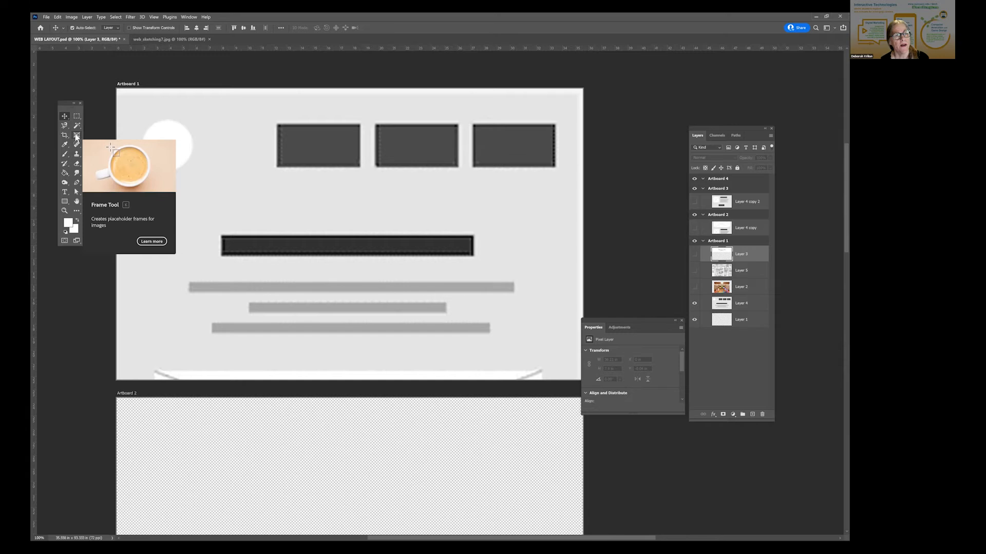
- Draw a rectangular placeholder frame about 8.6 by 6.2 in over the left part of Artboard 1's dark heading bar with the Frame tool
left_click(76, 136)
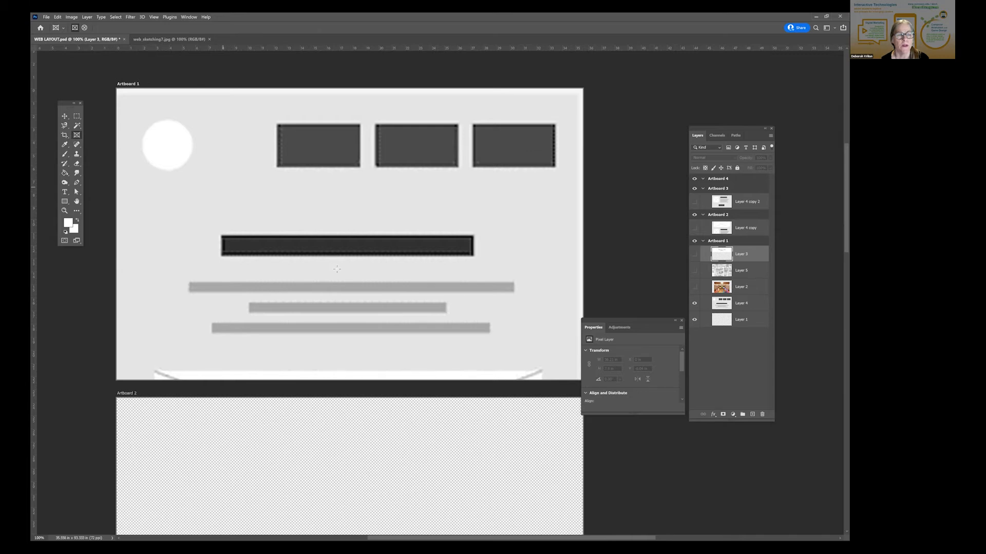
left_click_drag(337, 269, 223, 187)
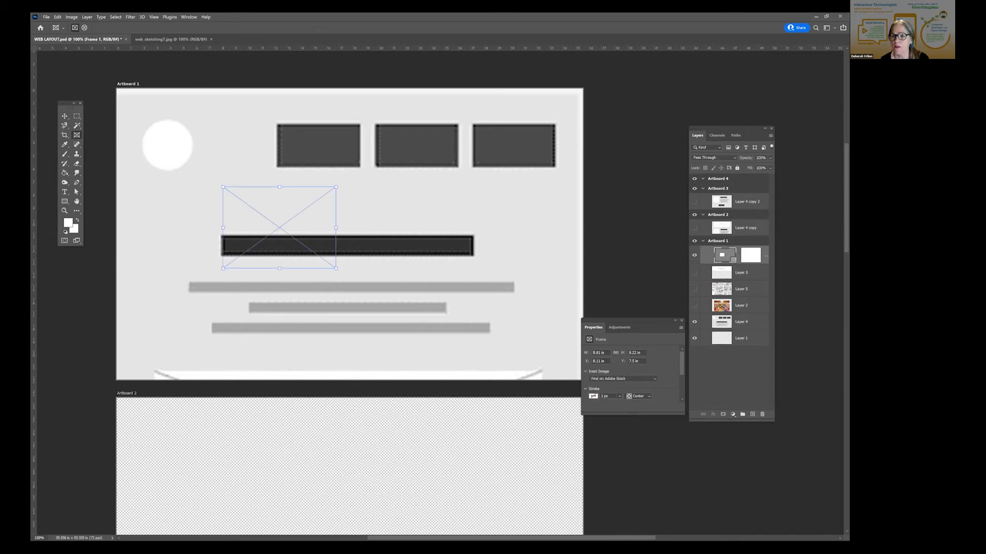
- Place the Layer 2 picture inside the placeholder frame and try repositioning the framed picture in Artboard 1
left_click_drag(723, 306, 726, 255)
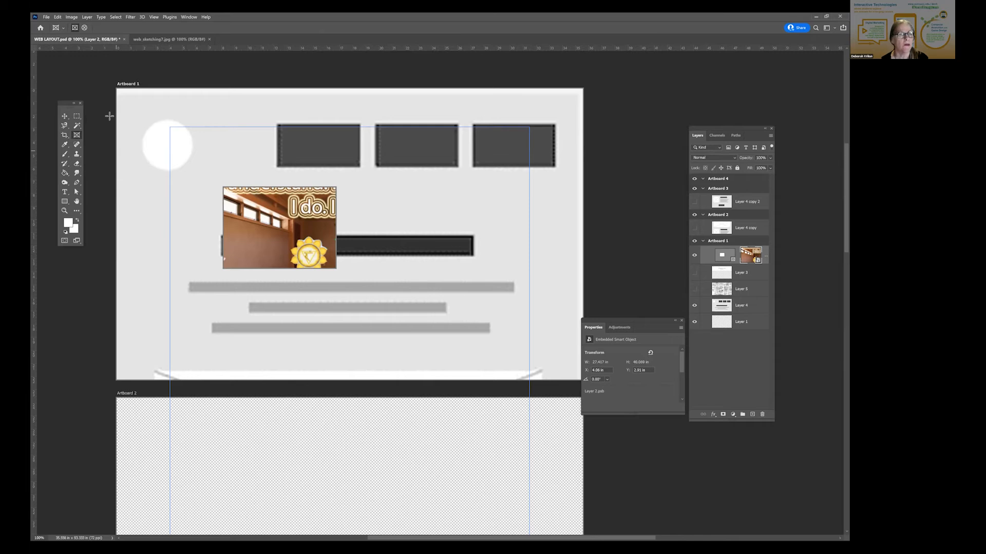
left_click(63, 117)
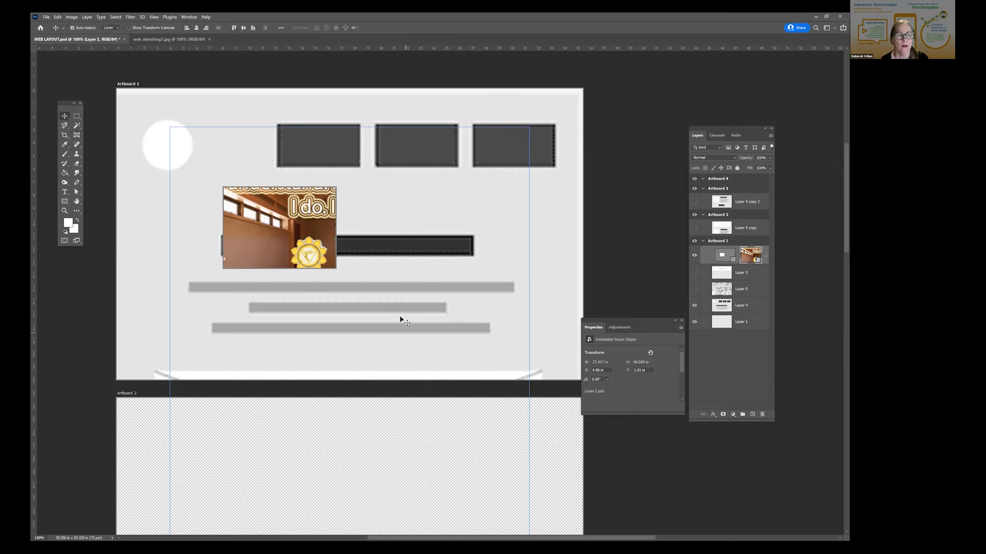
left_click(445, 381)
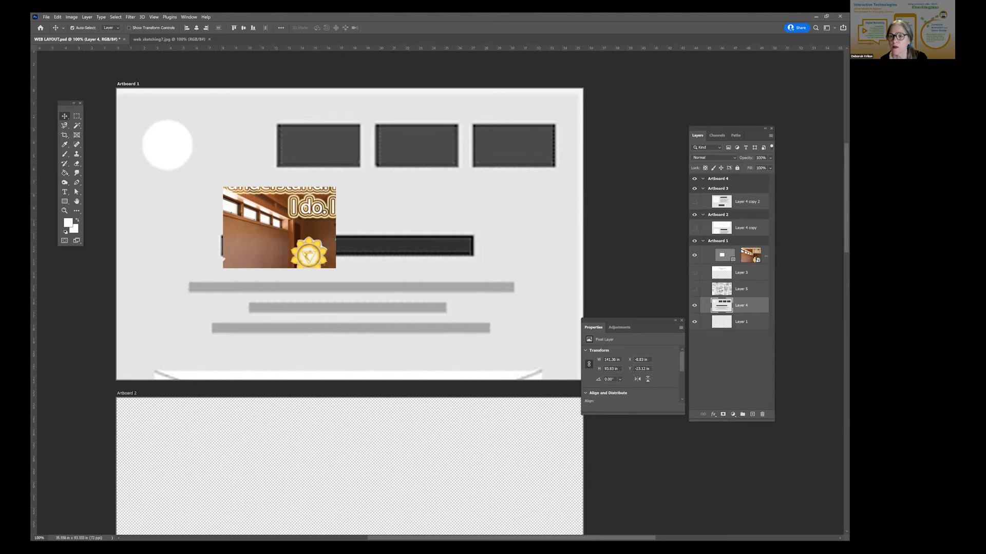
left_click(764, 255)
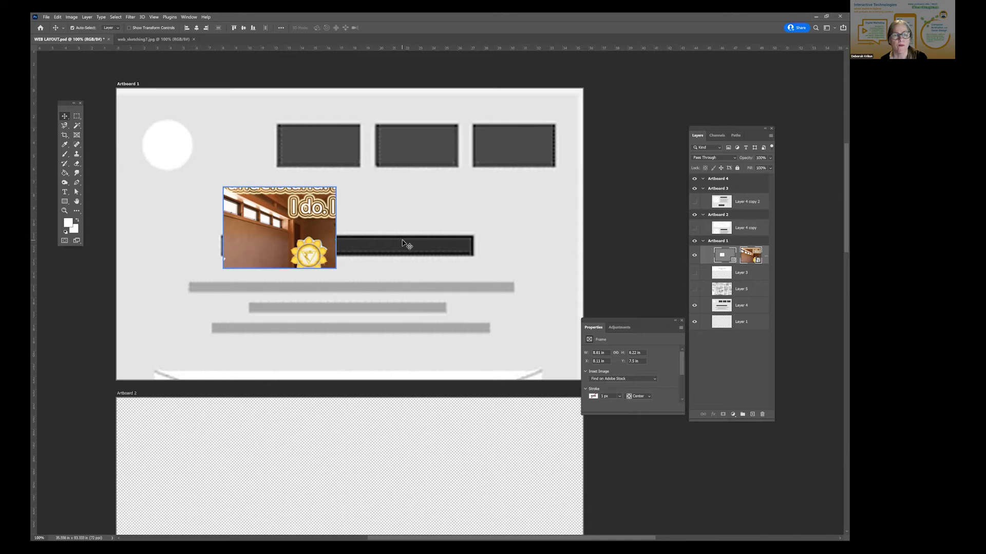
left_click(411, 256)
left_click_drag(467, 282, 399, 252)
key("ctrl+z")
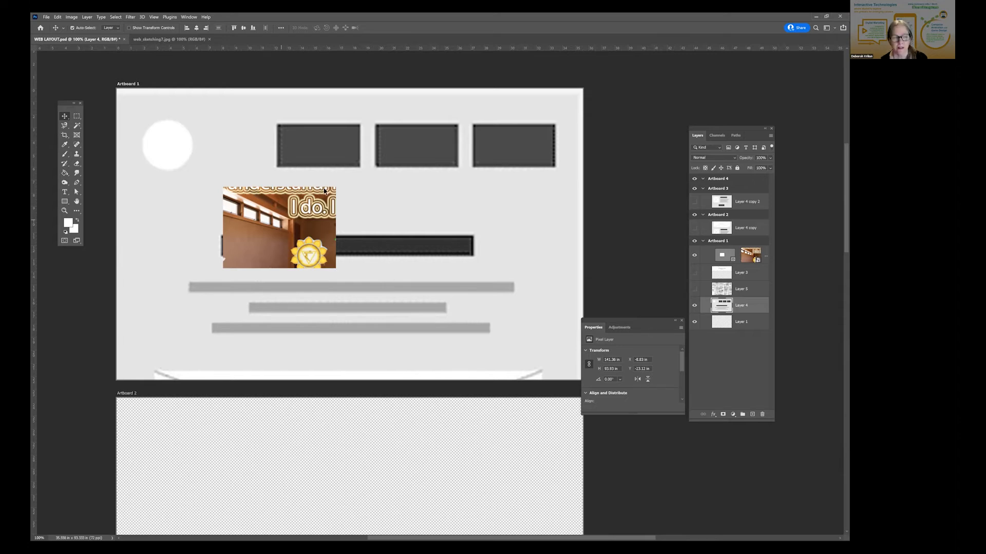
- Undo the picture placement and the placeholder frame over the dark heading bar in Artboard 1
left_click_drag(325, 190, 368, 155)
key("ctrl+z")
key("ctrl+z")
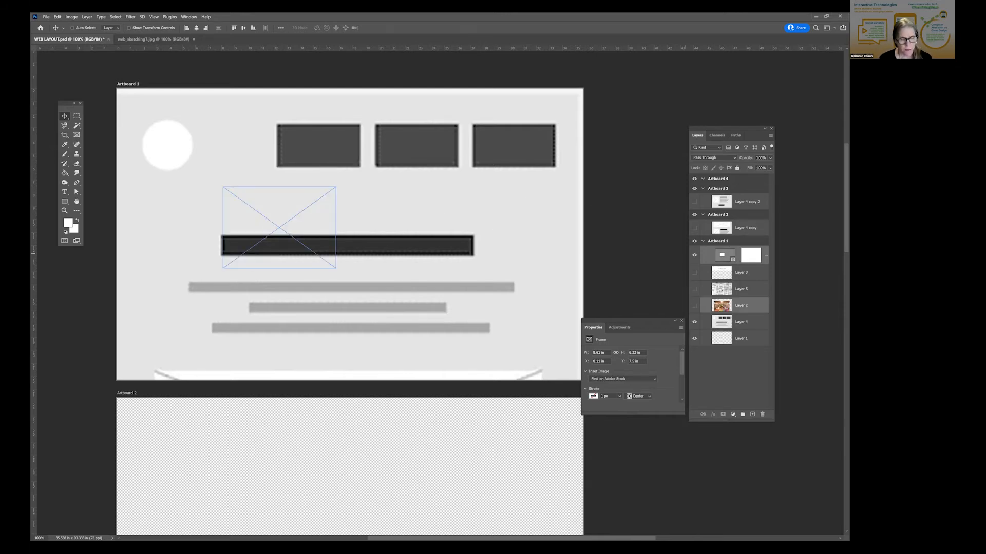
key("ctrl+z")
key("ctrl+z")
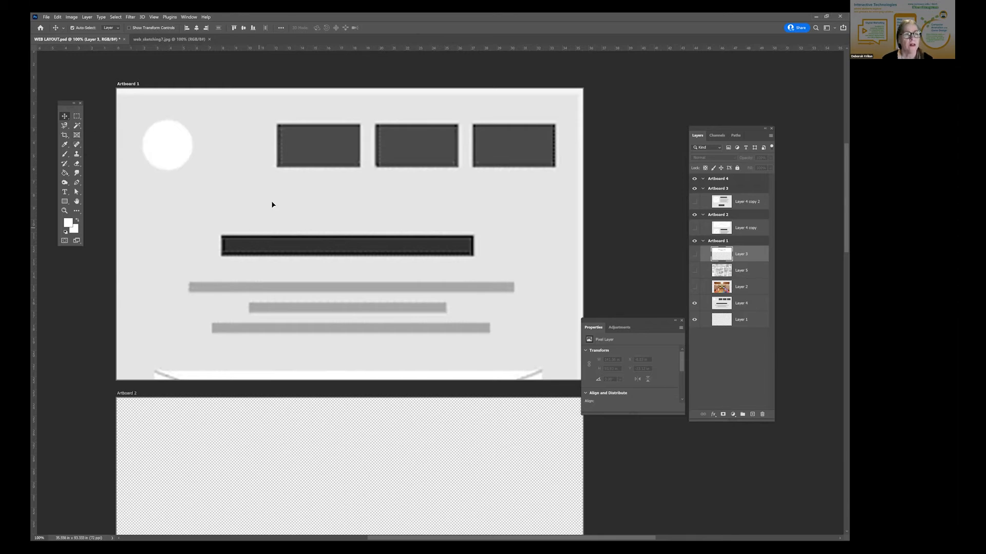
- Shift wireframe Layer 4 up slightly, draw a 3.5 by 3.5 in frame over the white circle and try filling it with Layer 2
left_click_drag(278, 218, 278, 207)
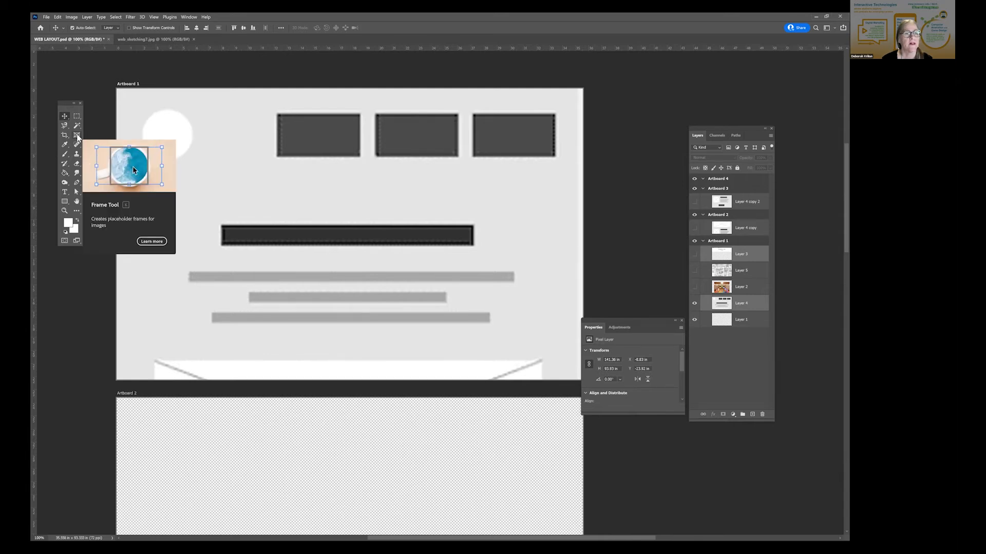
left_click(77, 136)
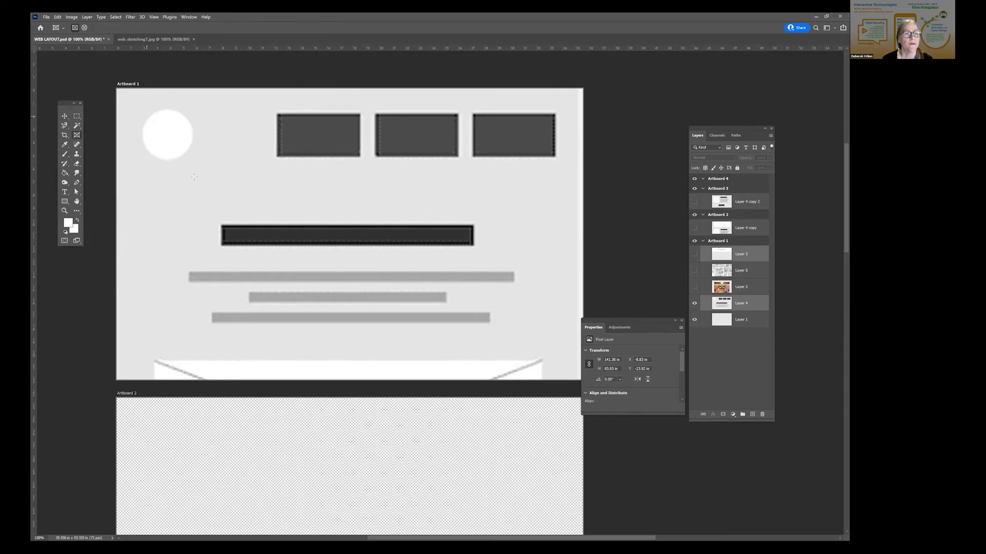
left_click_drag(147, 117, 194, 163)
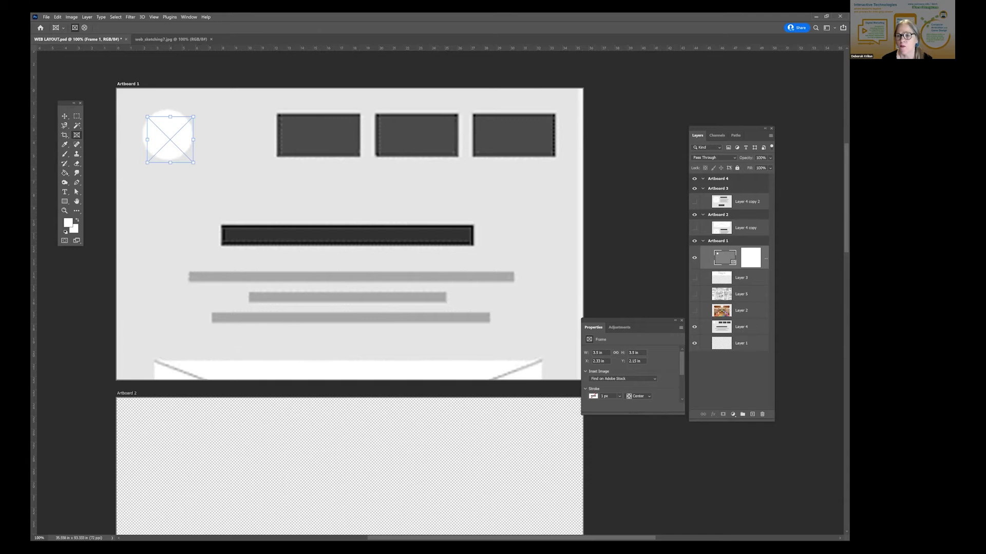
left_click_drag(723, 310, 729, 259)
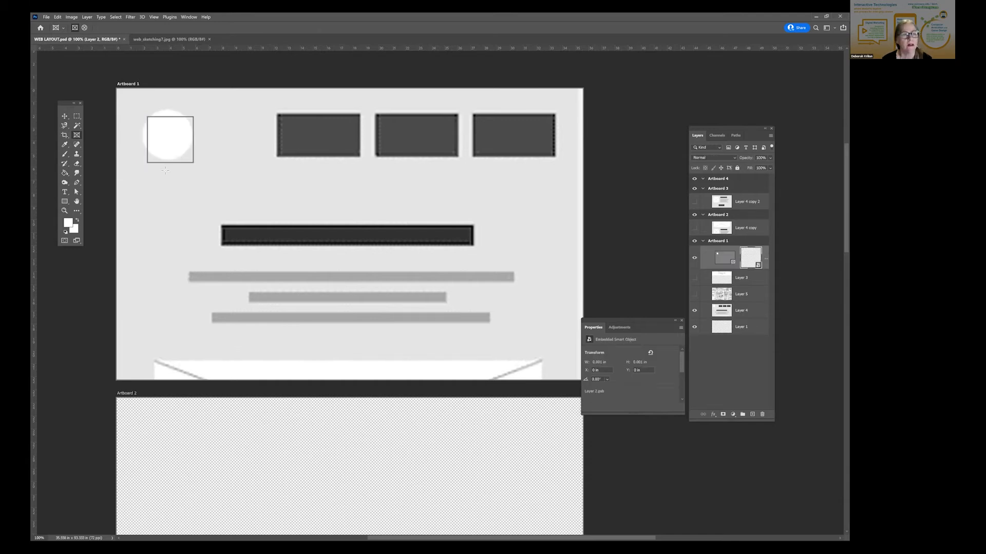
key("ctrl+z")
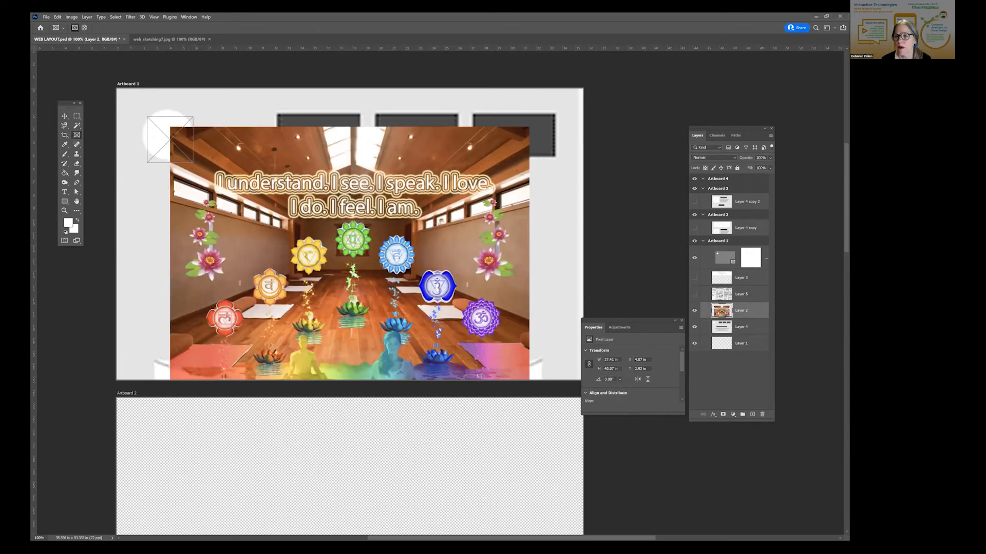
- Delete the empty placeholder frame over the white circle, keeping wireframe Layer 4
left_click(65, 116)
left_click(171, 115)
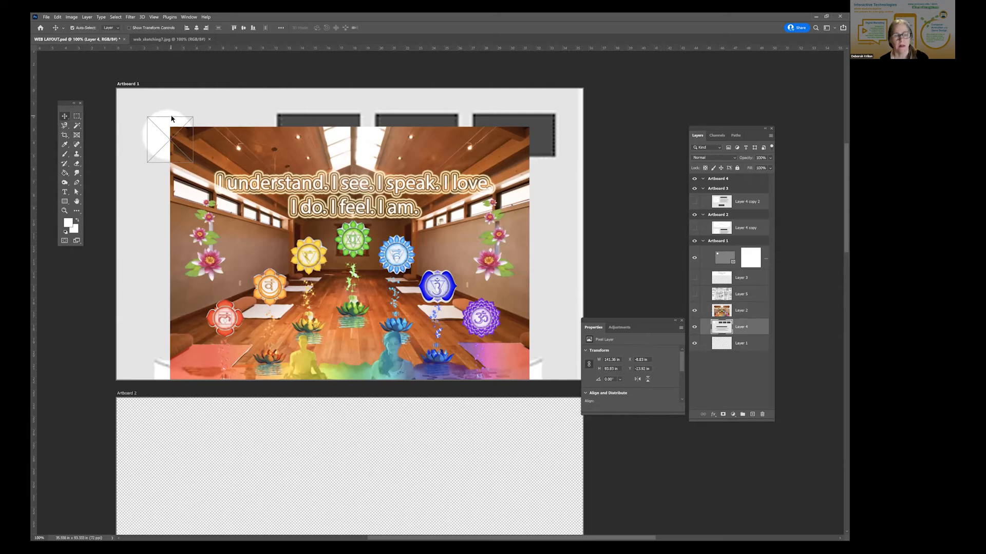
key("Delete")
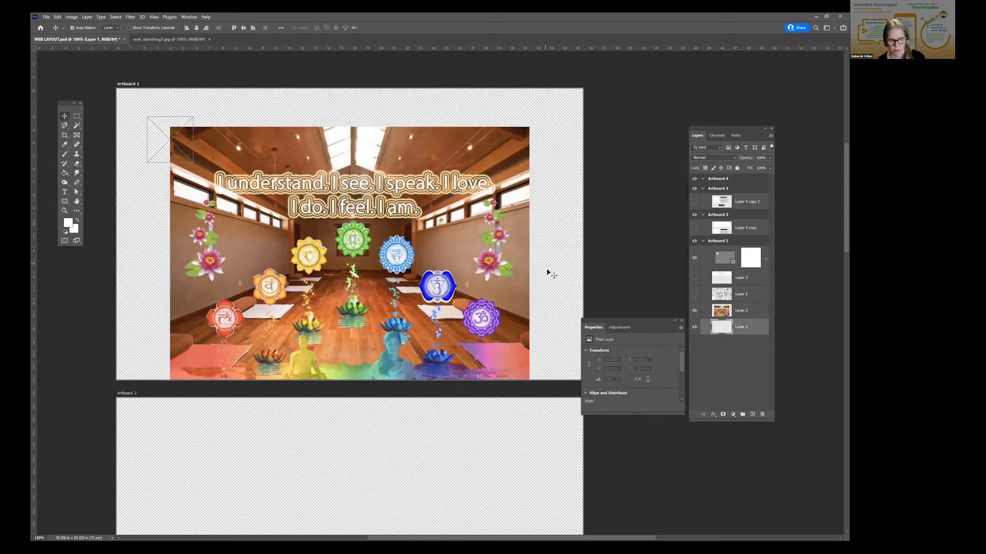
key("ctrl+z")
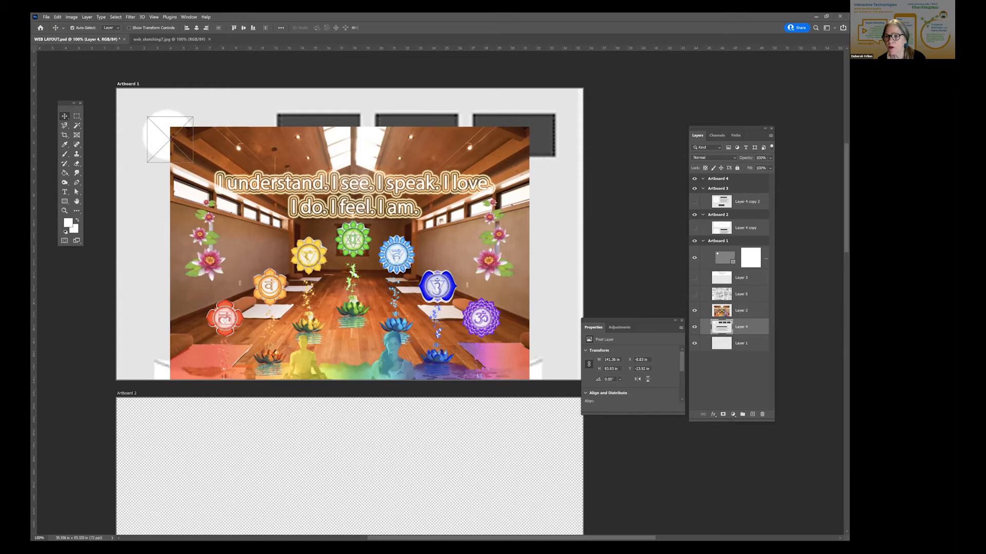
left_click(725, 257)
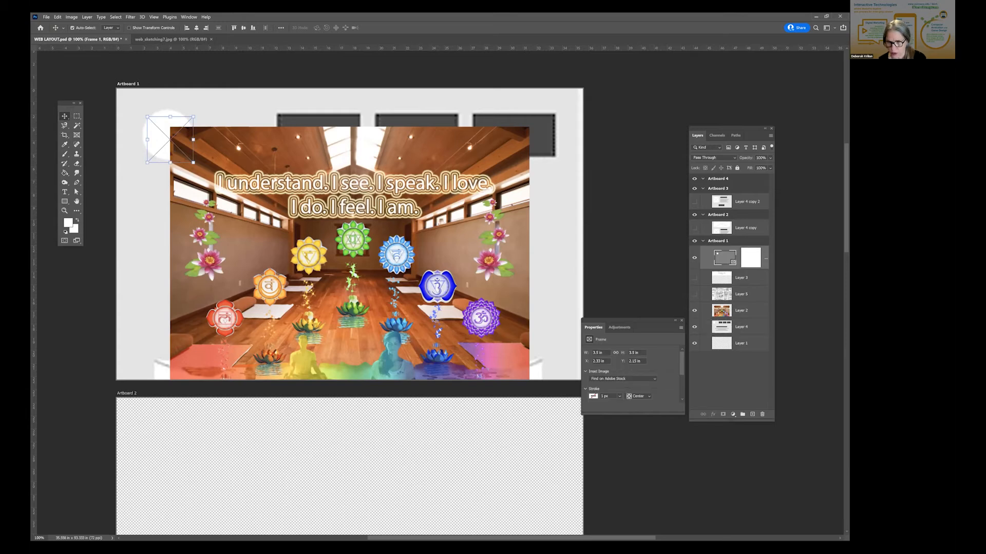
key("Delete")
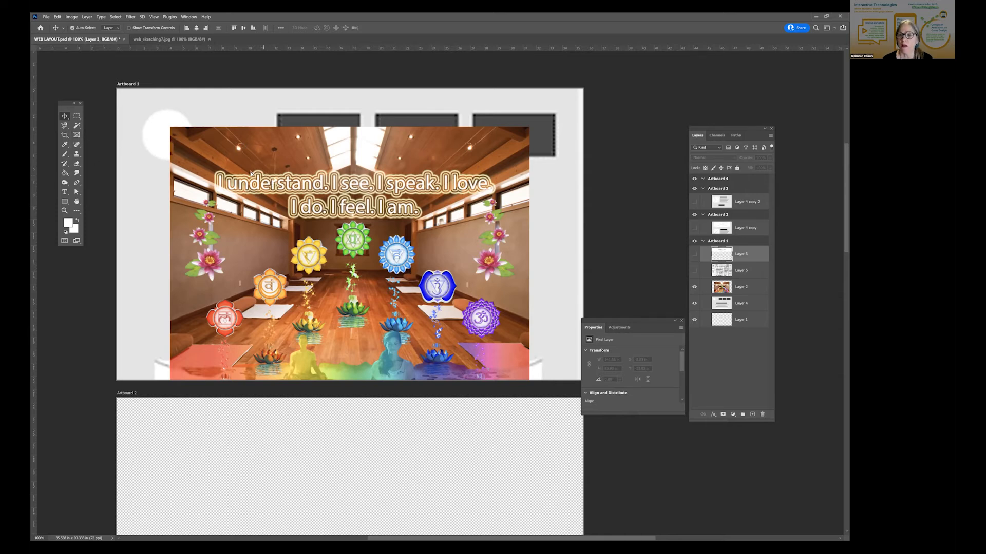
- Shift the Layer 2 picture about 1 in to the left in Artboard 1
left_click_drag(253, 175, 239, 176)
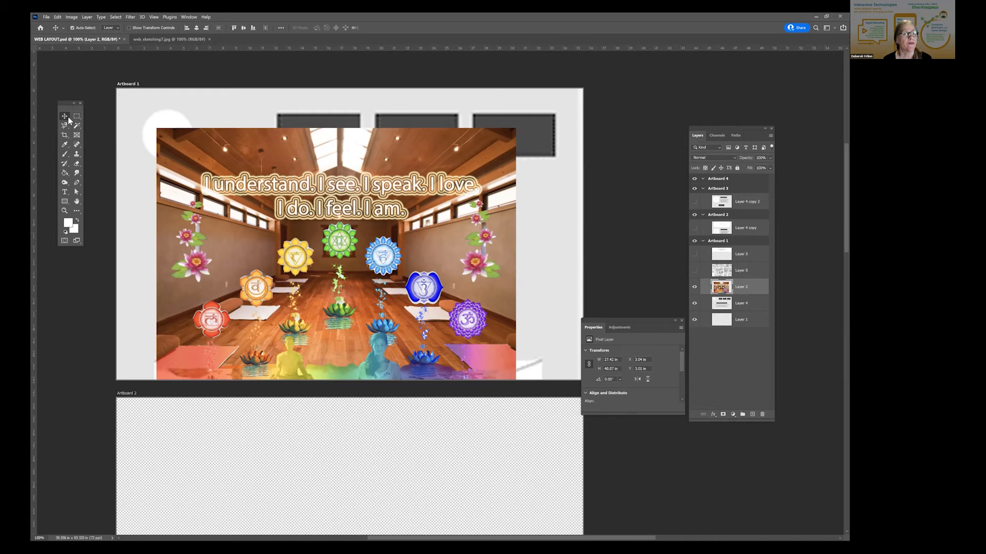
left_click(77, 135)
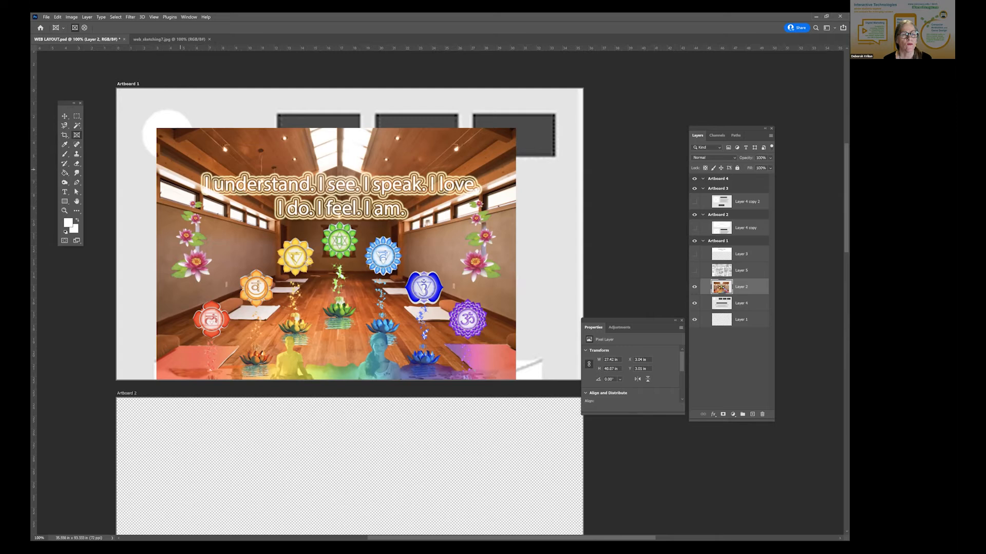
- Try masking parts of the Layer 2 picture with rectangular frames drawn directly over it
left_click_drag(185, 169, 306, 260)
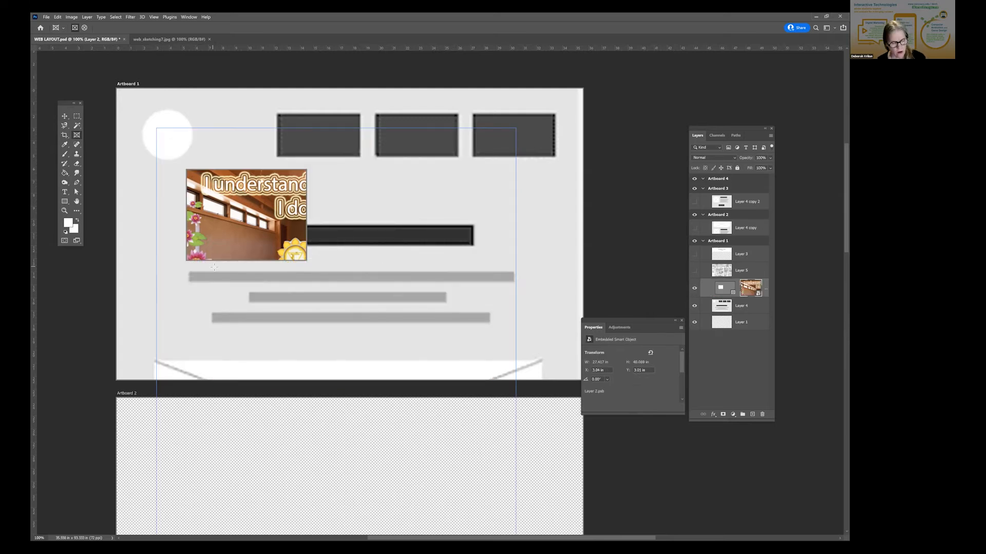
key("ctrl+z")
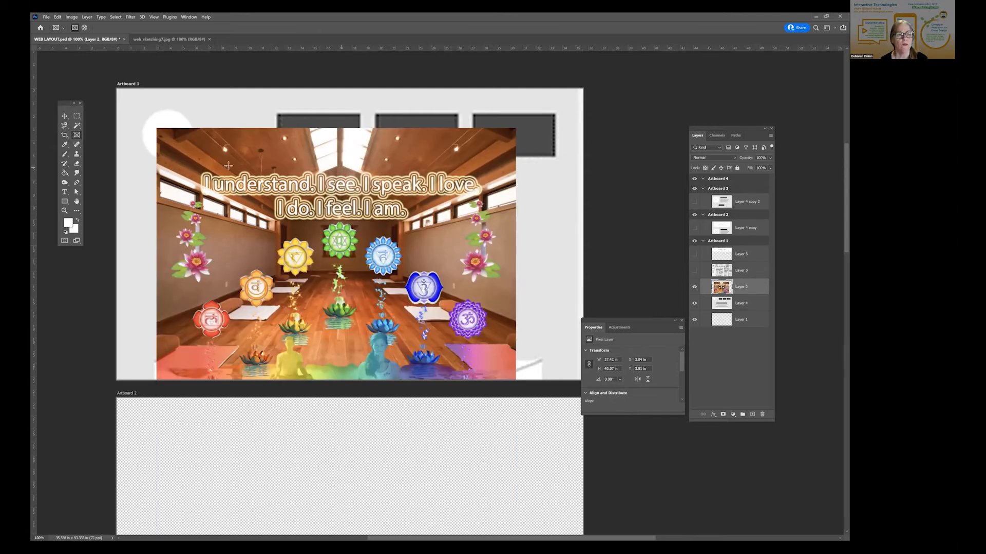
left_click_drag(227, 164, 408, 270)
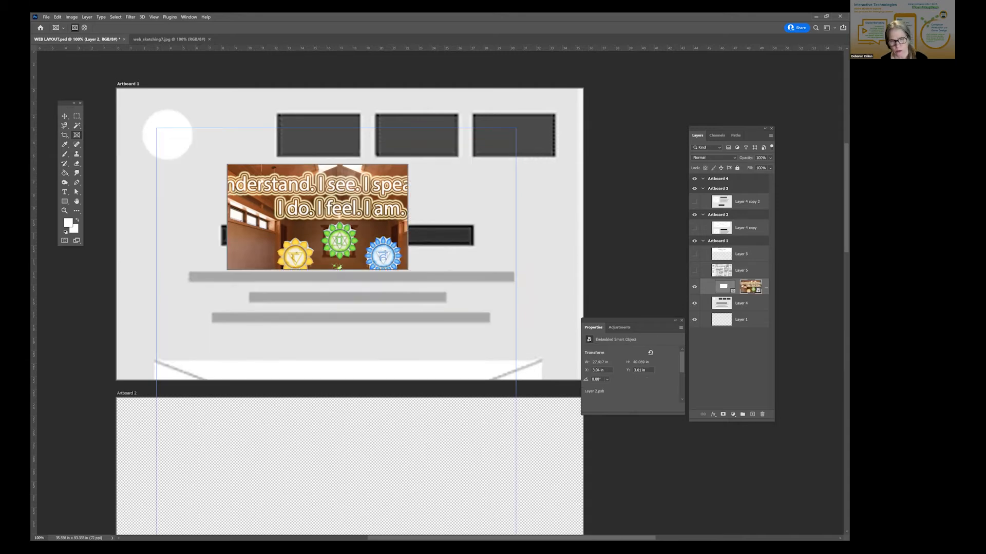
key("ctrl+z")
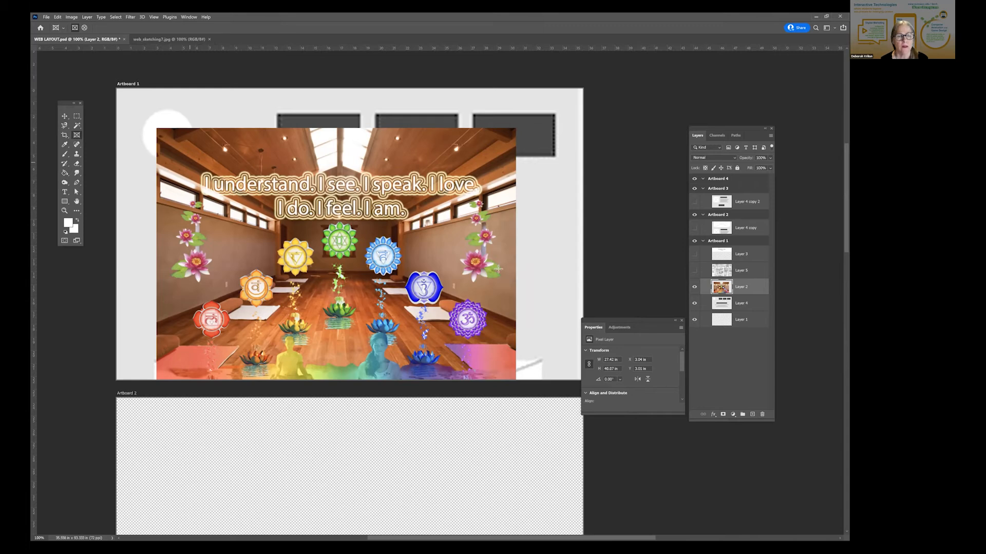
- Mask Layer 2 to its two-line heading with a frame about 23.9 by 4.7 in and move it over the three dark boxes
left_click_drag(505, 221, 504, 224)
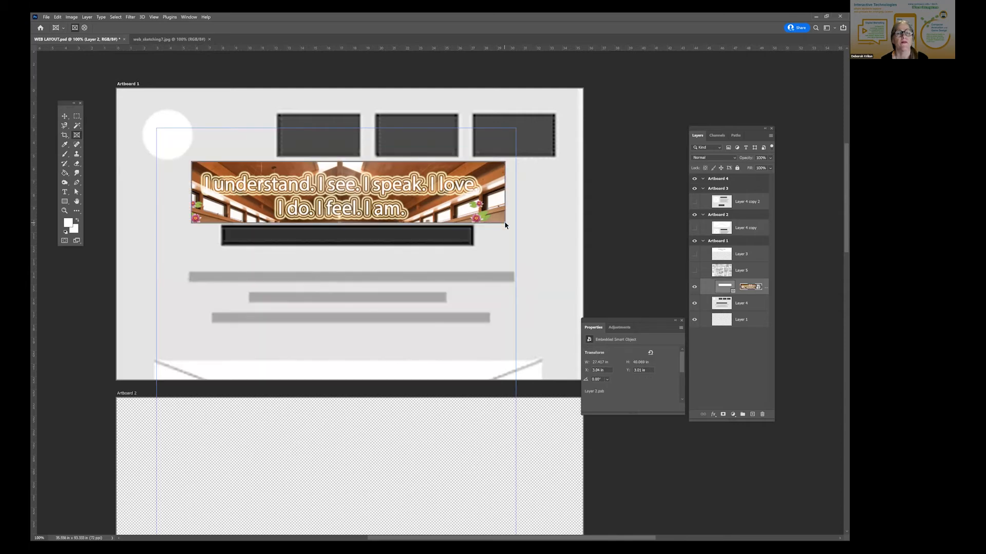
left_click(64, 115)
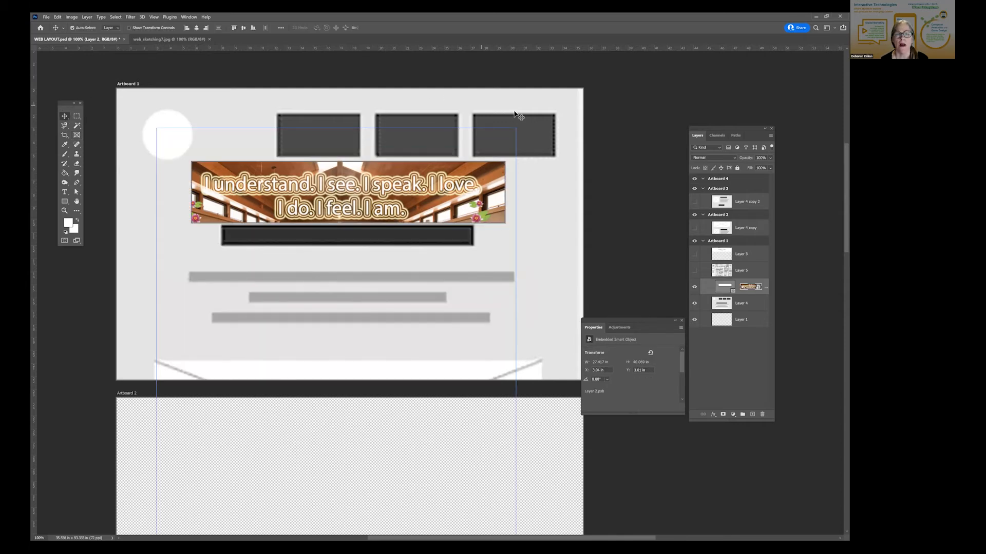
left_click(550, 286)
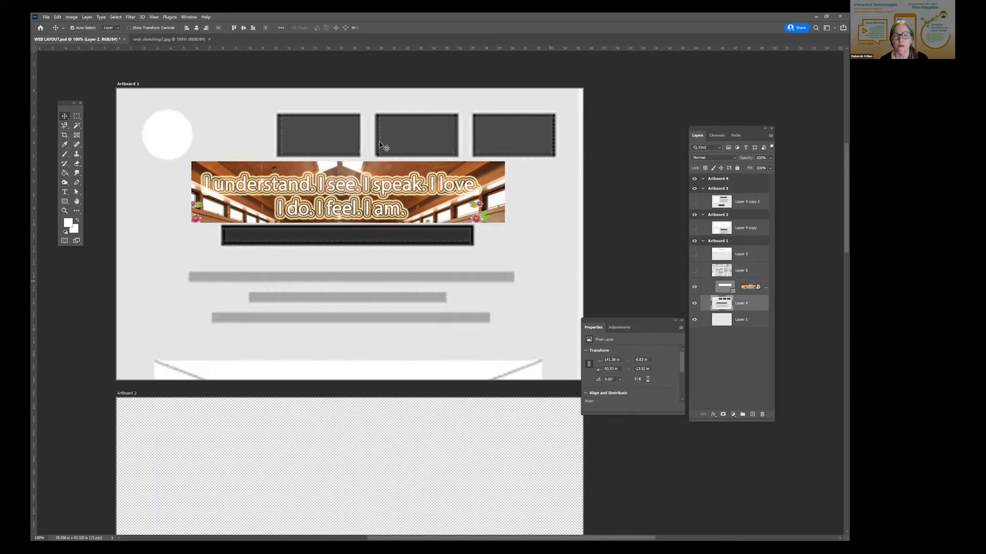
left_click(372, 193)
left_click_drag(432, 138, 424, 136)
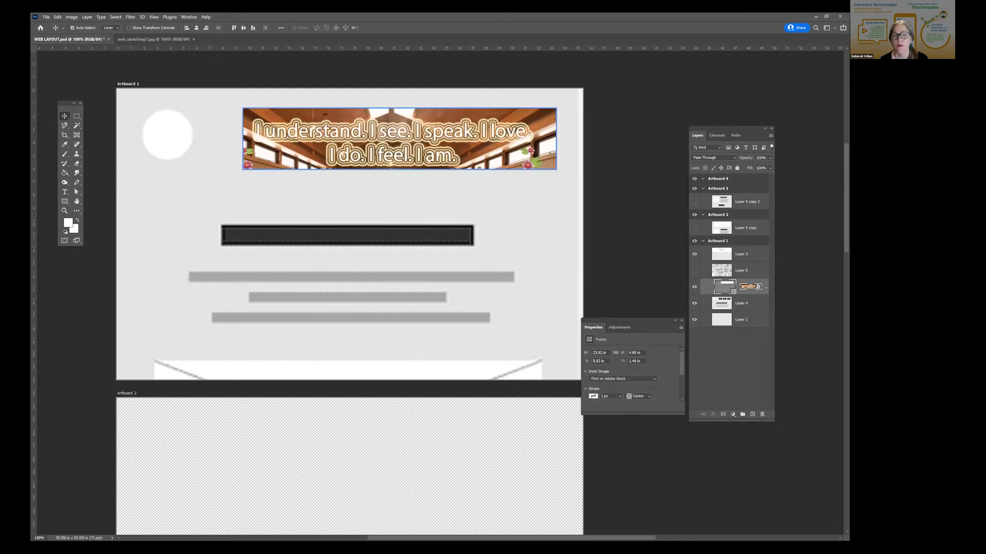
- Show website screenshot Layer 3 and stack it directly beneath the framed picture in Artboard 1
left_click(694, 254)
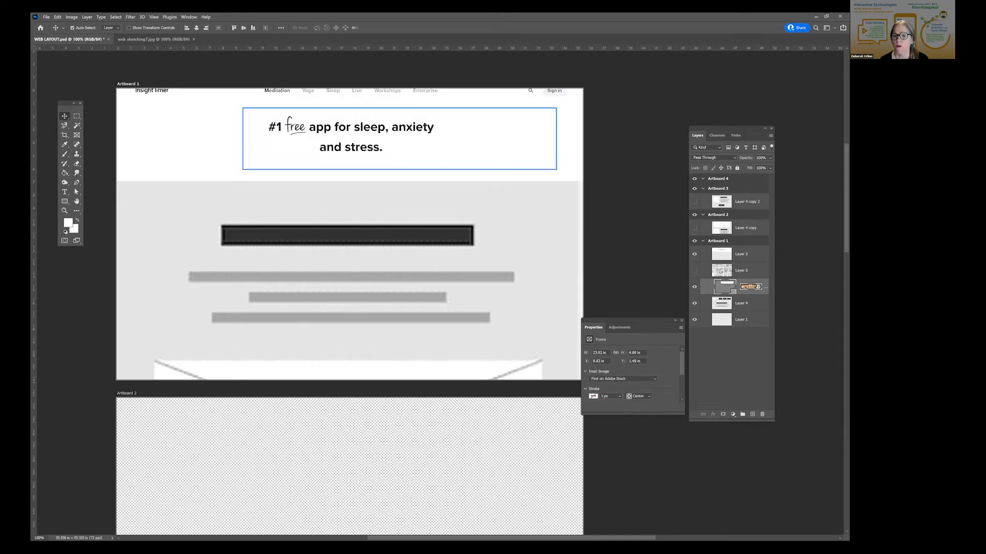
left_click_drag(741, 254, 732, 293)
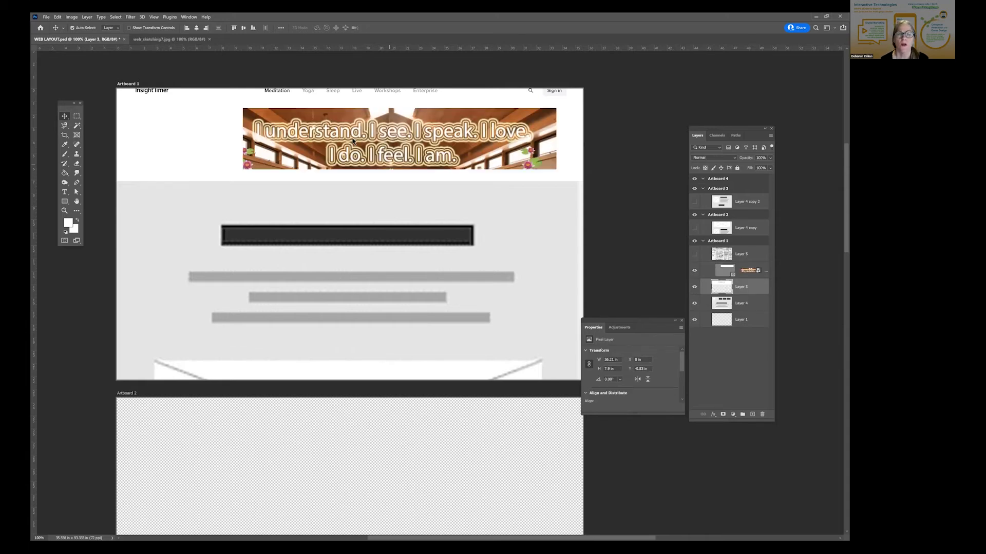
scroll(353, 141, "up", 1)
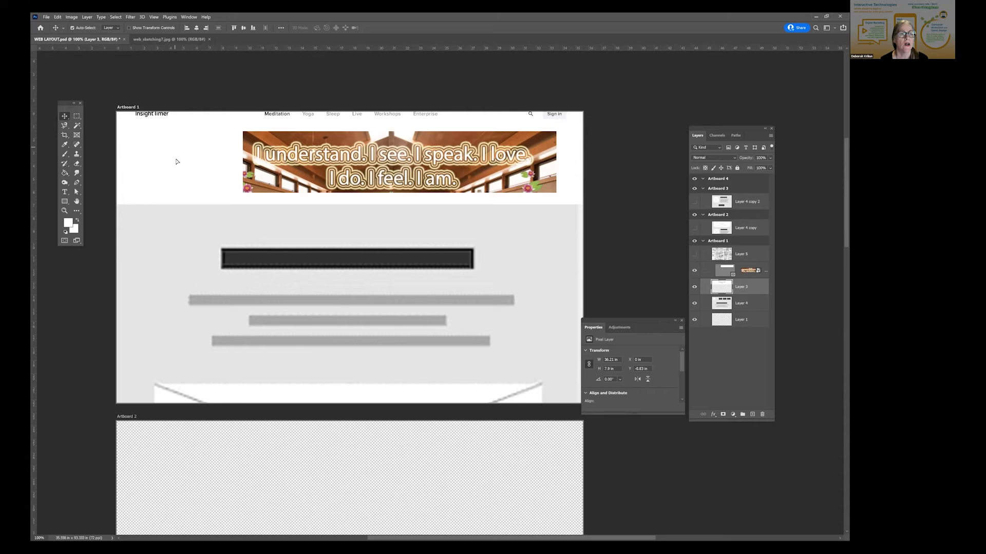
- Position the framed picture below the navigation bar at about X 4.9 in, and lower wireframe Layer 4 so its boxes sit beneath the header
left_click(414, 170)
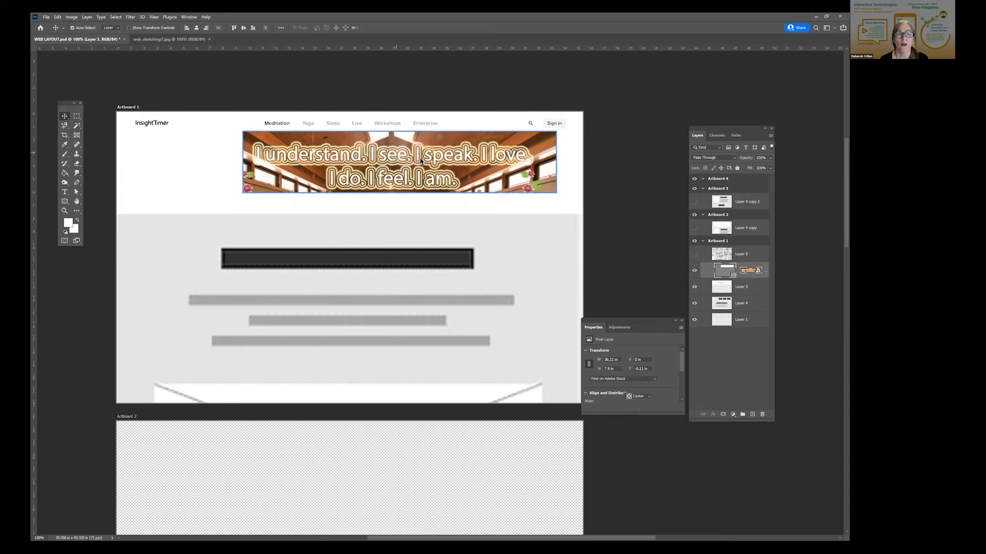
left_click_drag(413, 170, 405, 181)
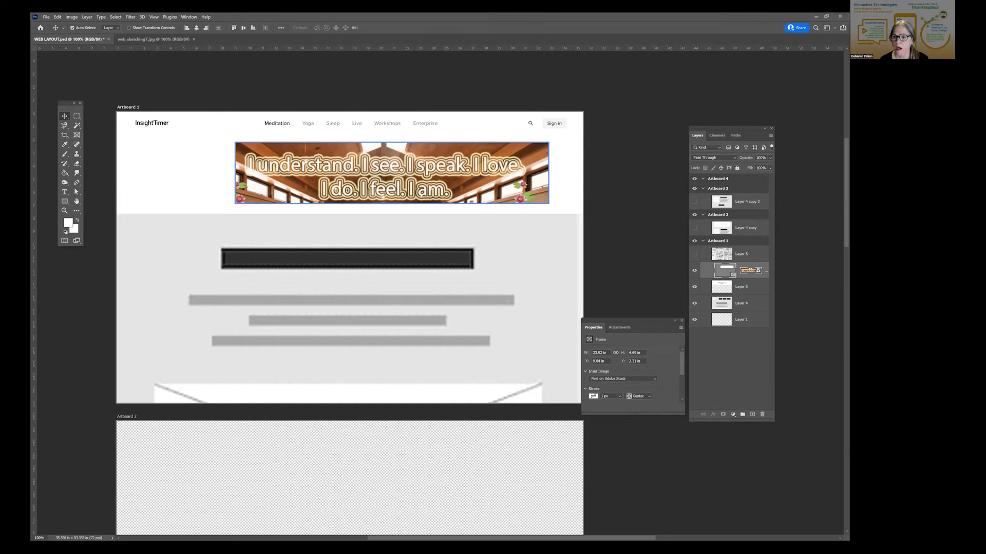
left_click(410, 313)
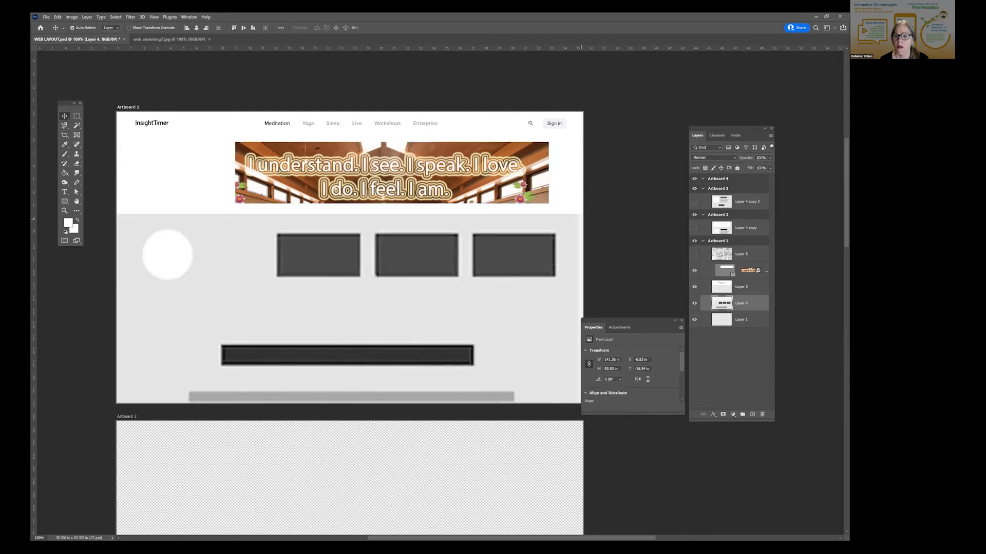
left_click(291, 166)
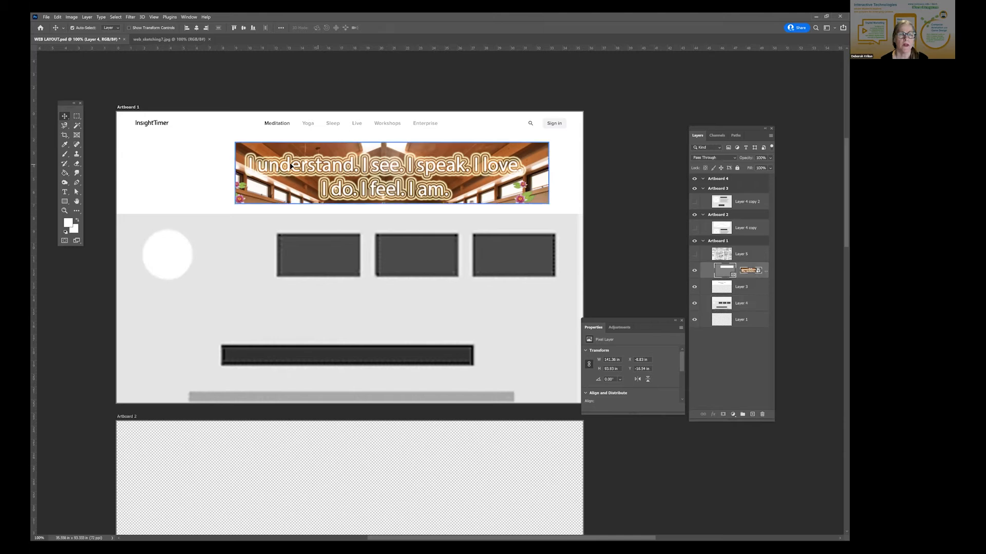
left_click_drag(314, 171, 320, 171)
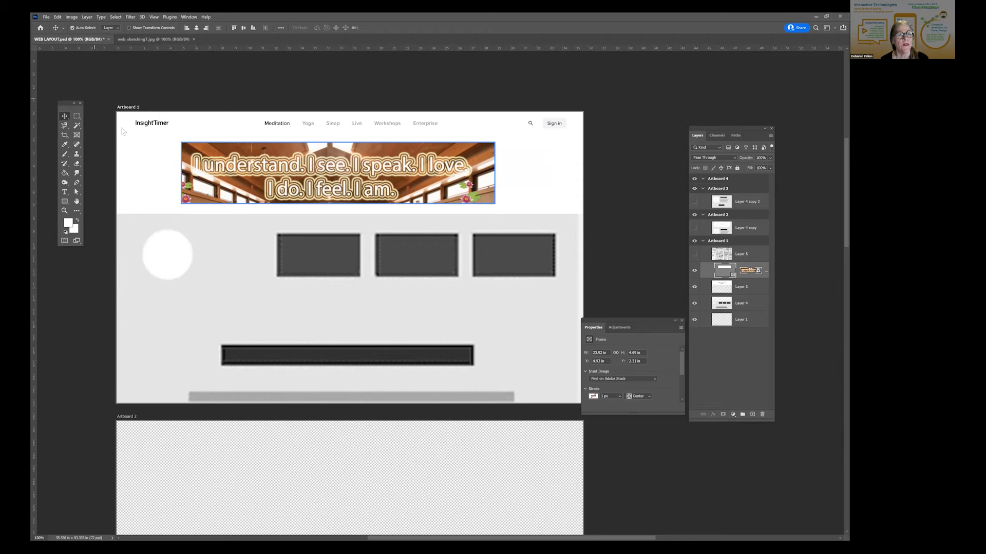
- Try moving the framed picture toward the right edge of Artboard 1 while the Frame tool is active
left_click(77, 135)
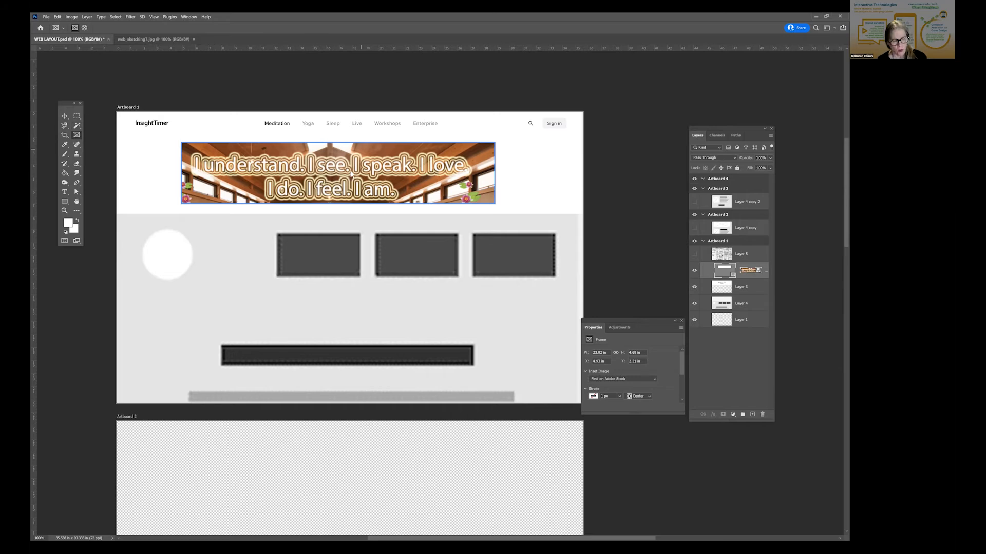
left_click_drag(380, 172, 433, 173)
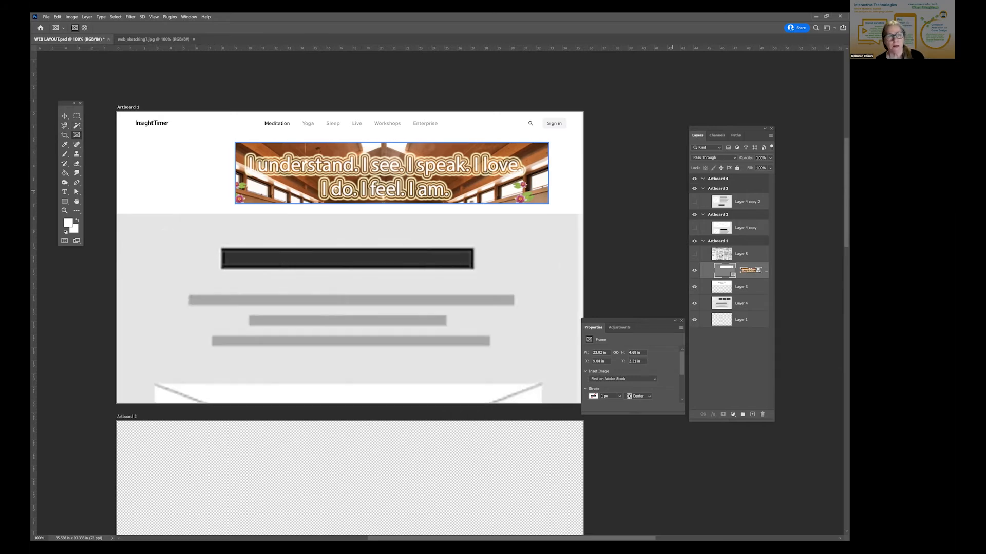
left_click_drag(434, 172, 442, 162)
- Undo the recent positioning, layer stacking and frame masking until the full unmasked Layer 2 picture is restored
key("ctrl+z")
key("ctrl+z")
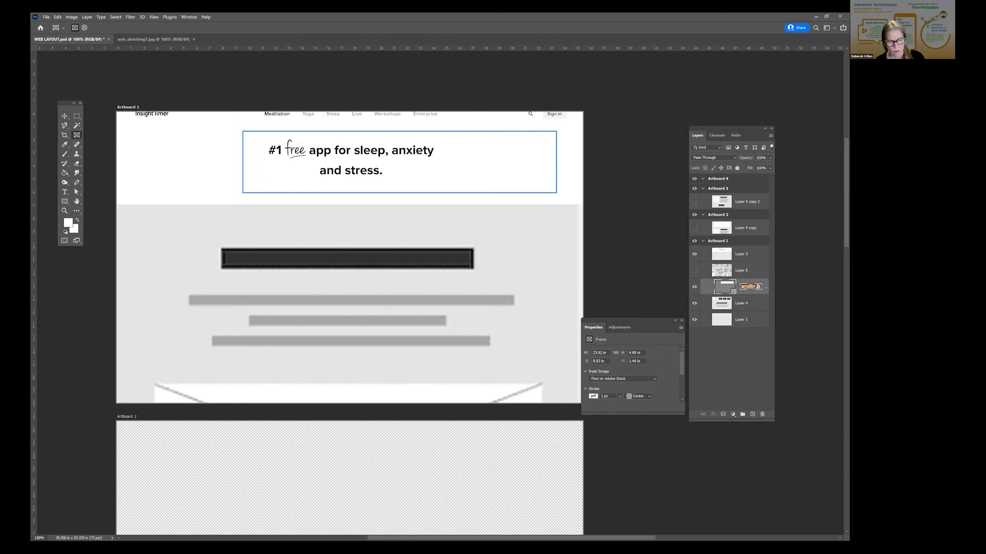
key("ctrl+z")
key("ctrl+z")
key("ctrl+z")
key("ctrl+z")
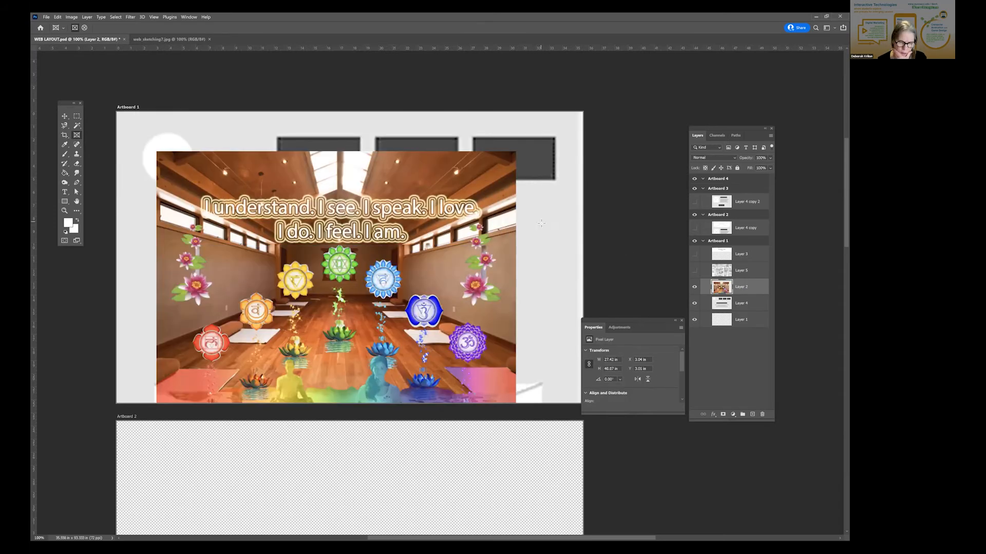
- Move the full Layer 2 picture within Artboard 1 to about X 4.3 in, Y 3.9 in
left_click(64, 116)
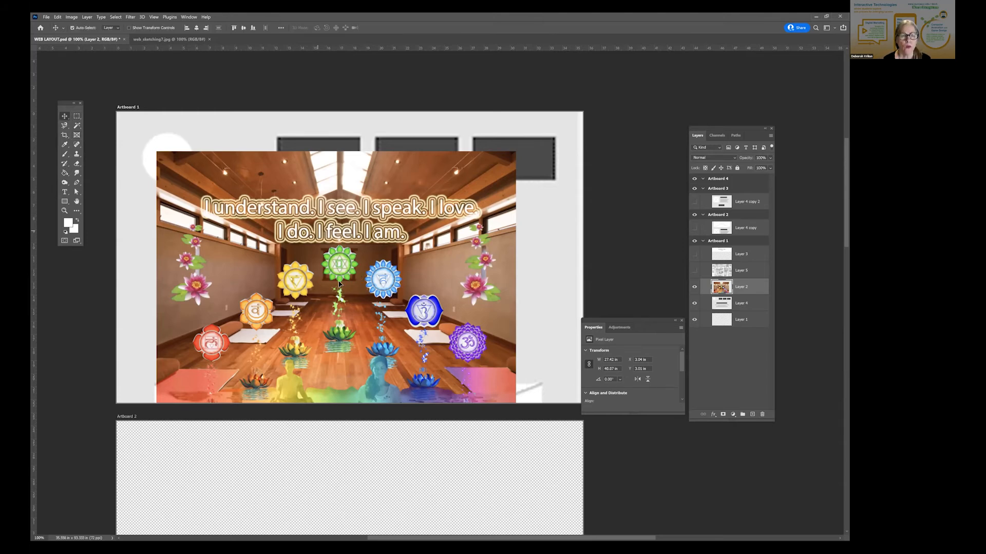
left_click_drag(337, 269, 358, 305)
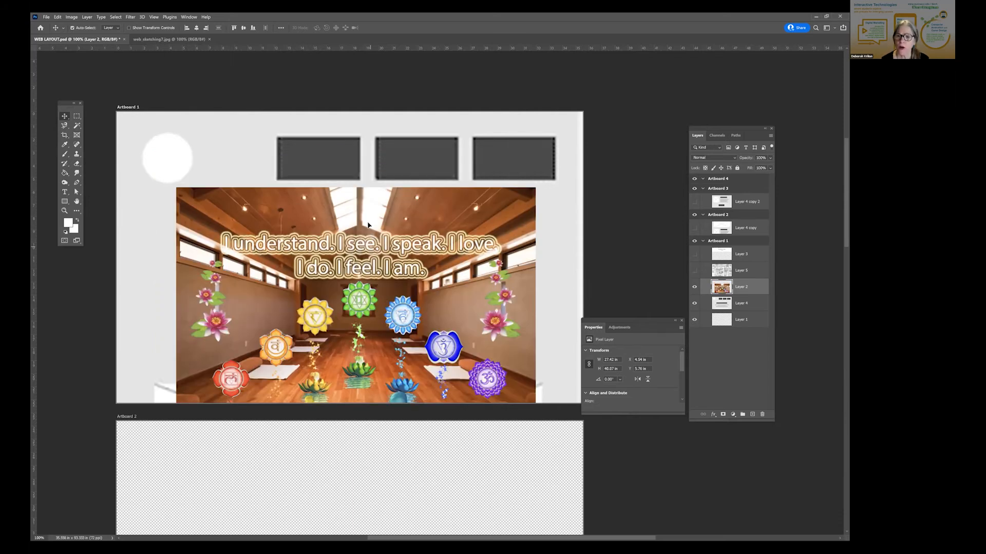
left_click_drag(368, 224, 365, 199)
- Show the wireframe copies in Artboards 2 and 3, and raise Layer 4 copy to about Y -56.7 in so Artboard 2 starts at the square placeholder section
left_click(694, 227)
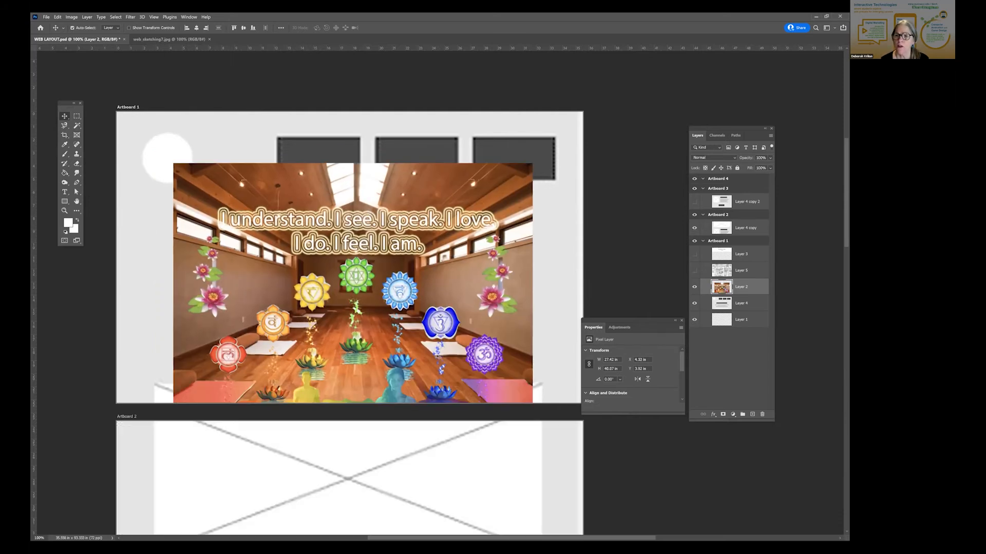
scroll(468, 371, "down", 3)
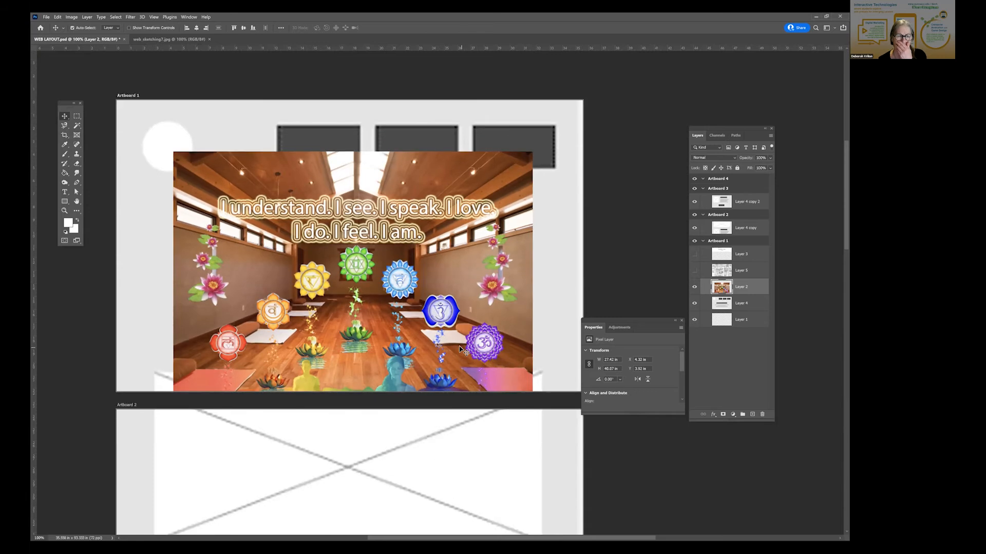
scroll(453, 337, "down", 3)
scroll(453, 337, "down", 5)
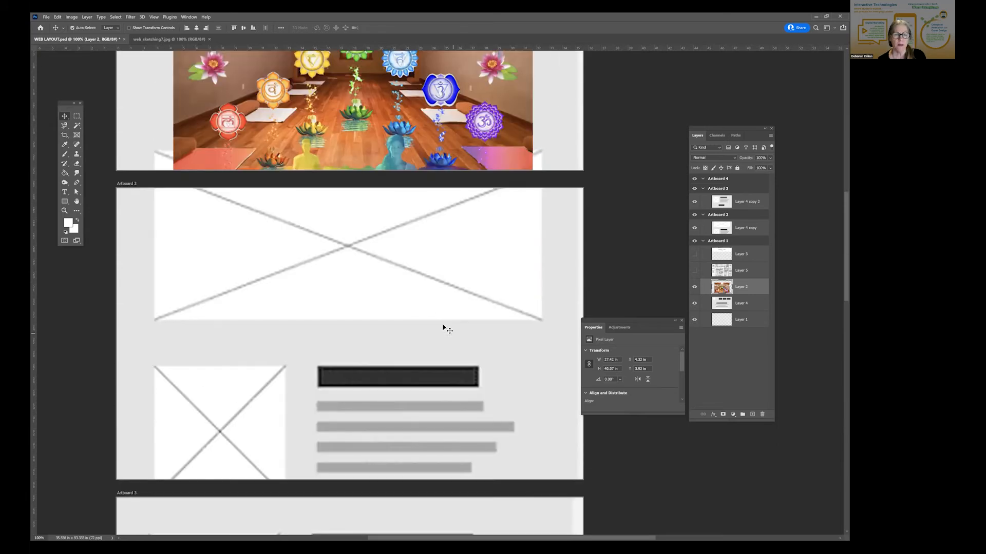
left_click(420, 230)
scroll(420, 181, "down", 1)
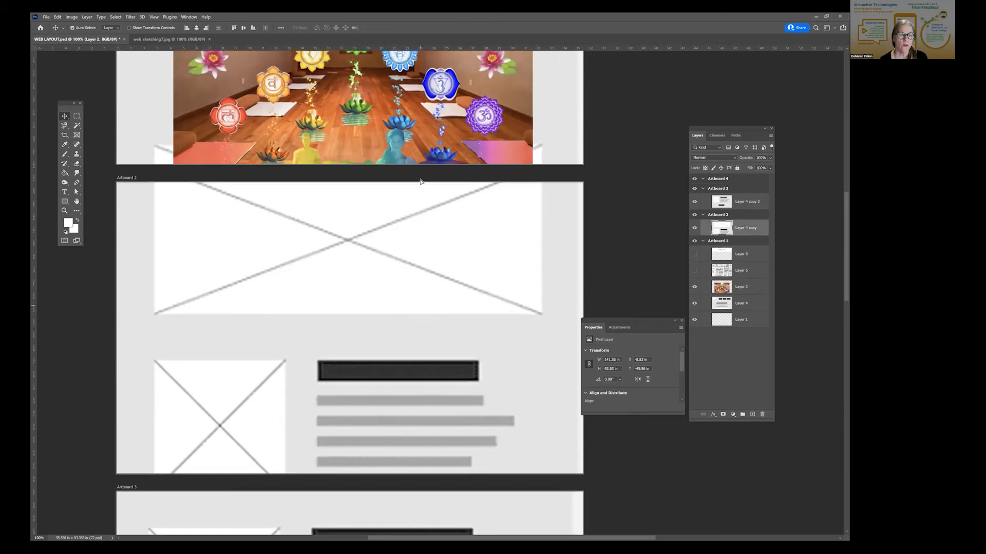
left_click_drag(421, 323, 420, 181)
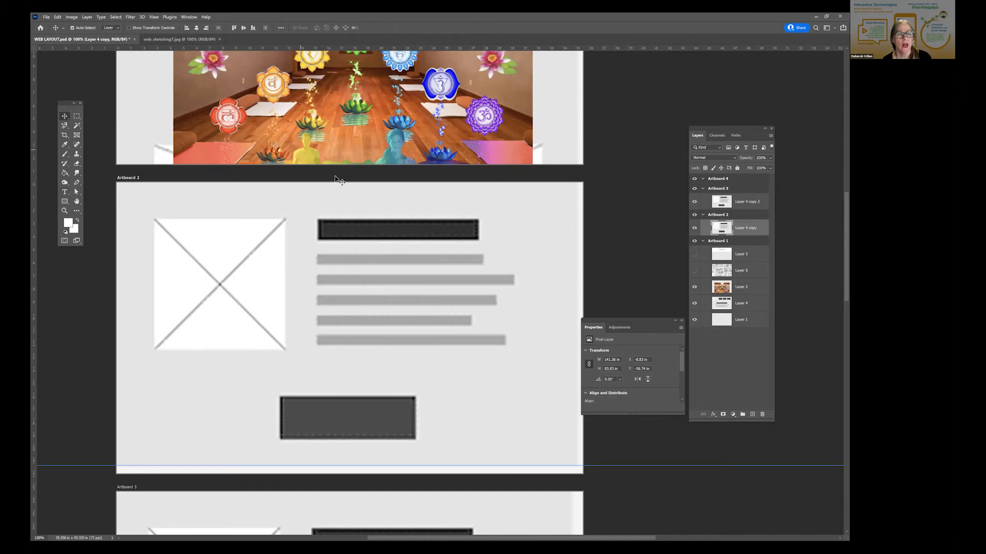
- Try a circular marquee about 13.2 in across, centred on the green chakra symbol, and deselect it
scroll(336, 180, "up", 2)
scroll(337, 179, "up", 8)
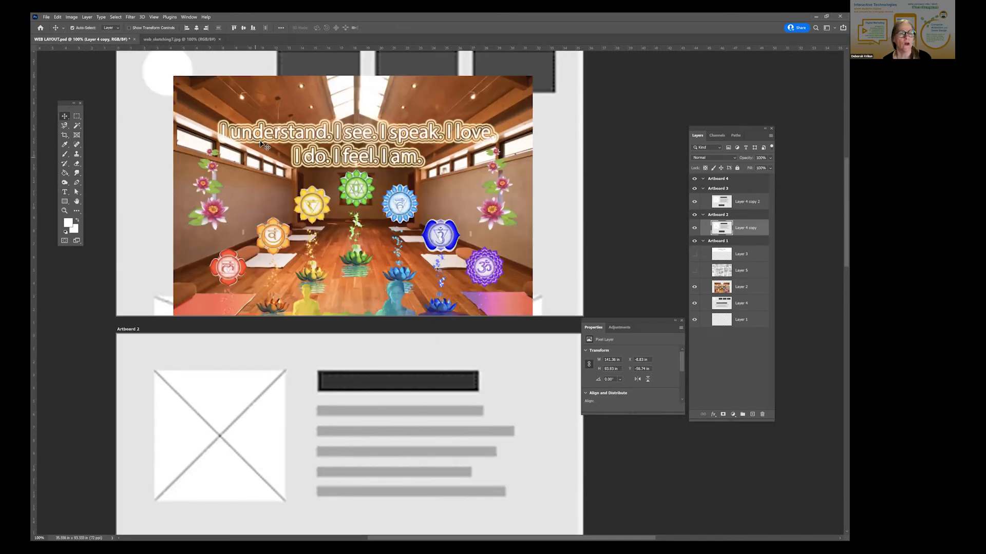
scroll(295, 164, "up", 1)
scroll(295, 163, "up", 3)
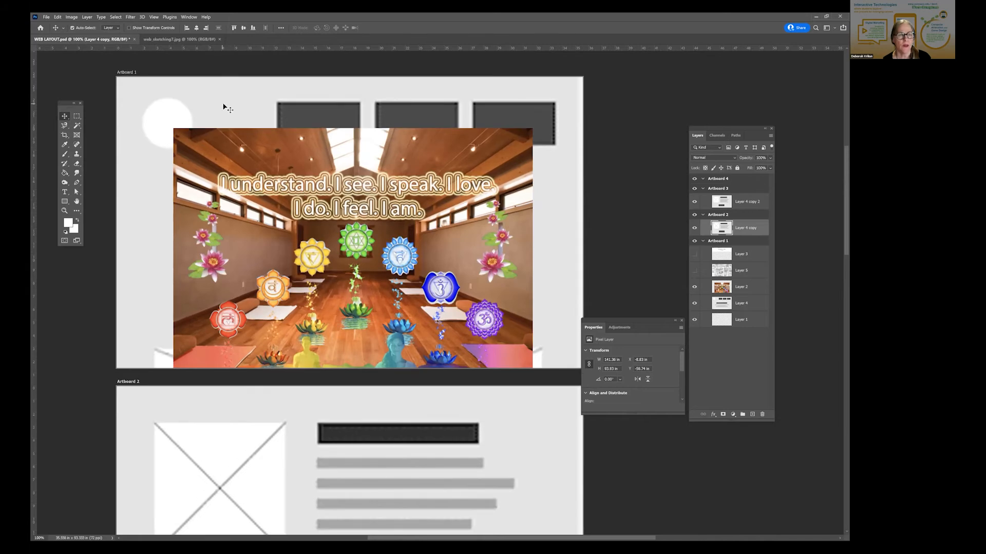
left_click(77, 136)
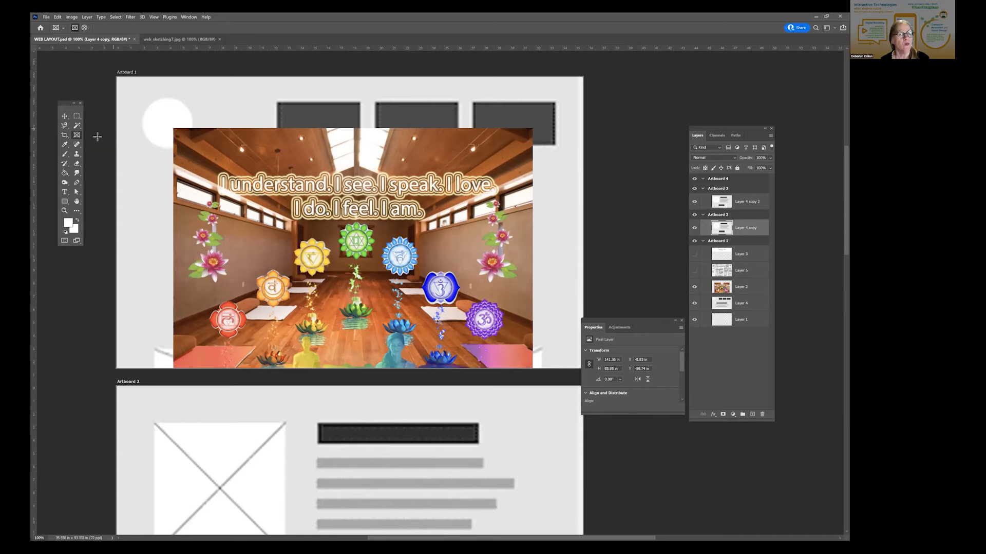
left_click(75, 118)
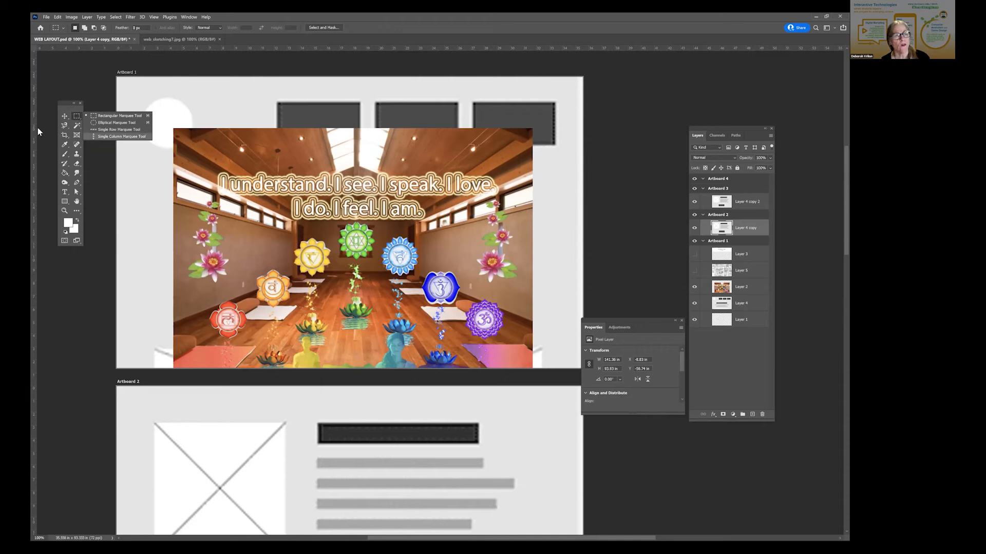
left_click(97, 122)
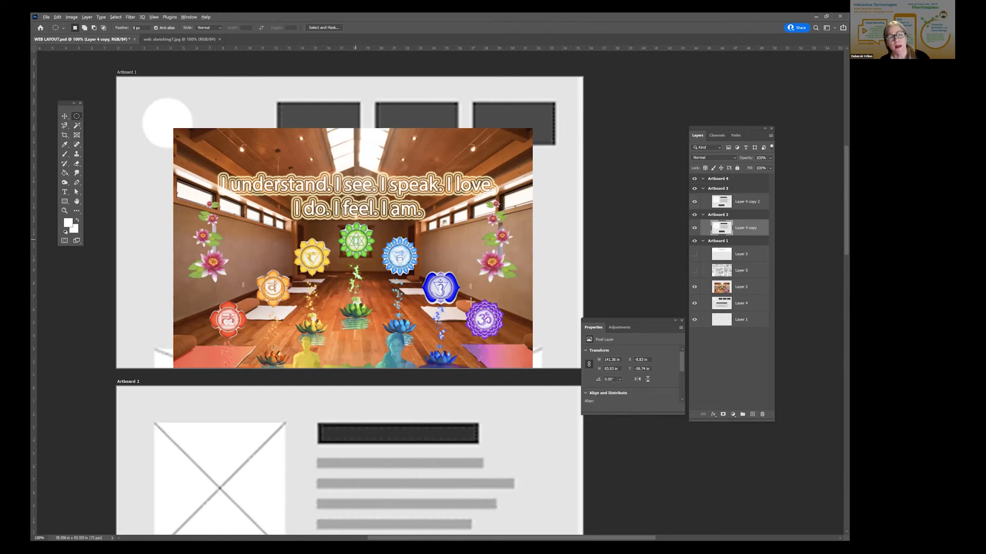
left_click_drag(355, 240, 484, 326)
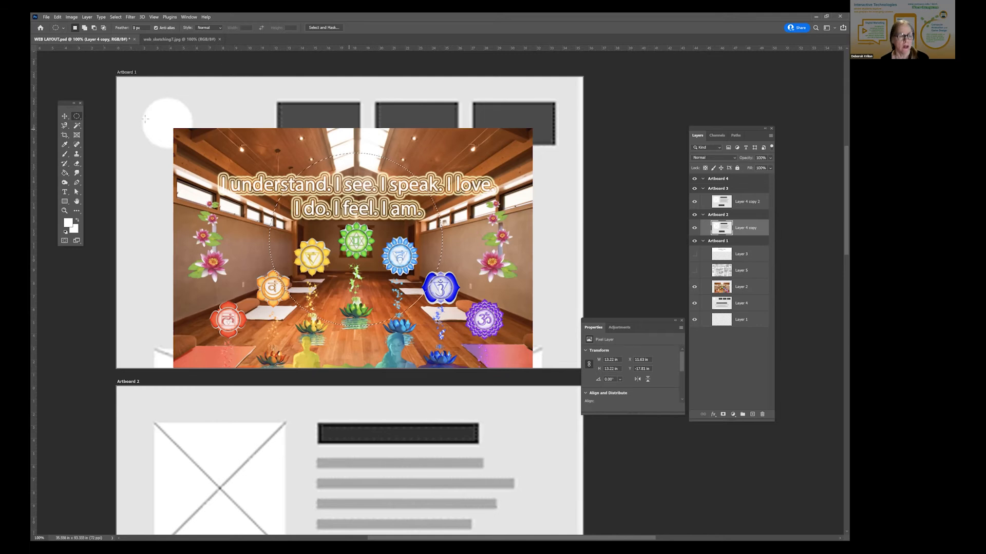
key("ctrl+d")
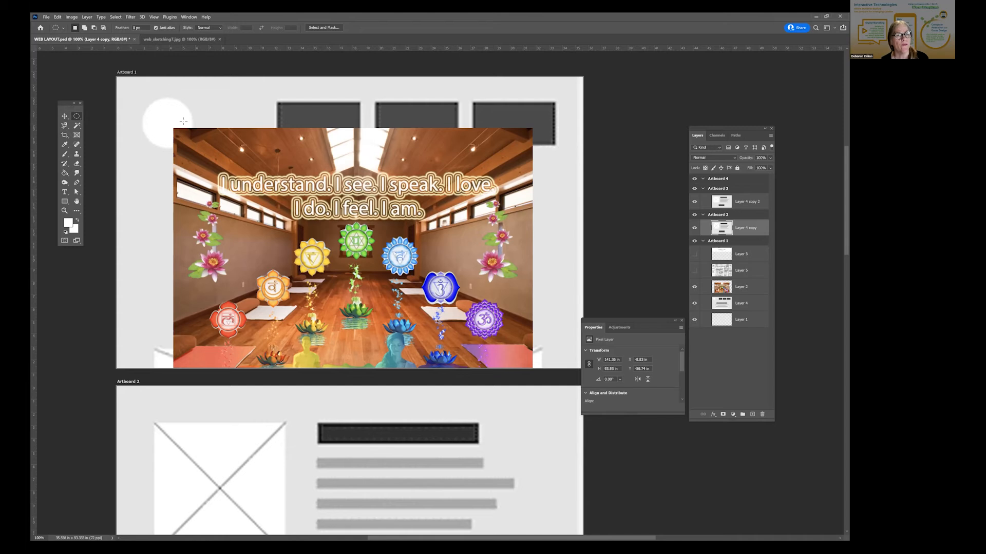
- Move the floating toolbox closer to the Layer 2 picture and view the marquee tool variants
left_click_drag(69, 106, 134, 146)
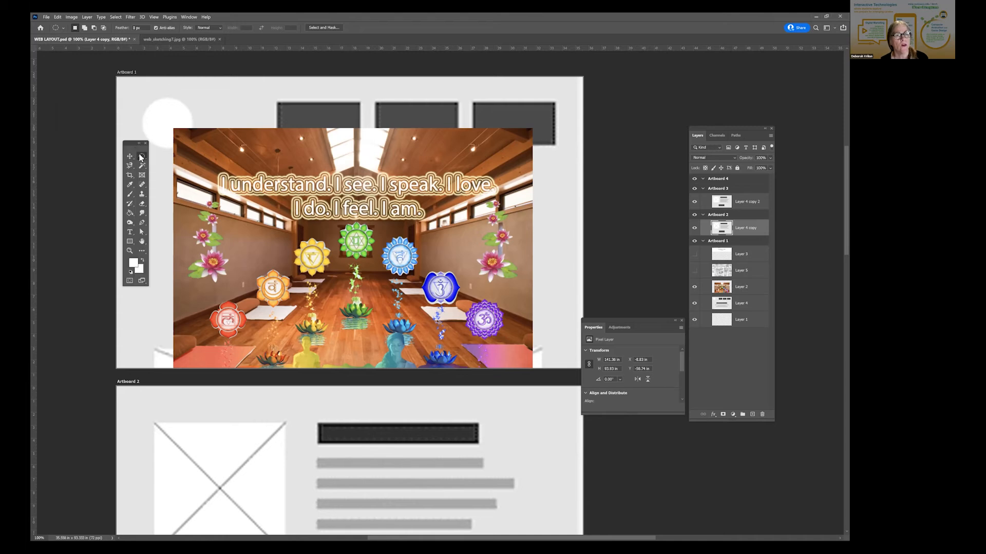
right_click(141, 157)
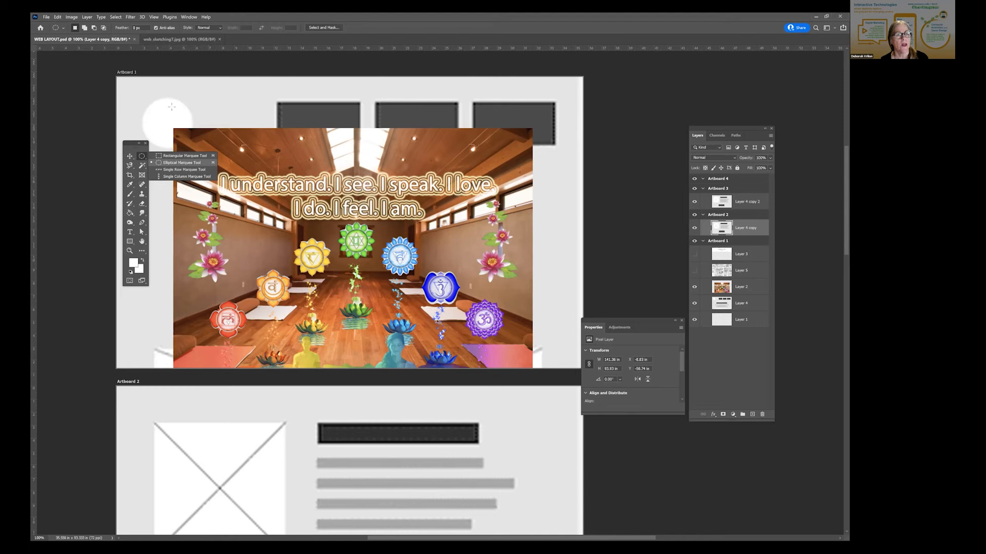
left_click(127, 149)
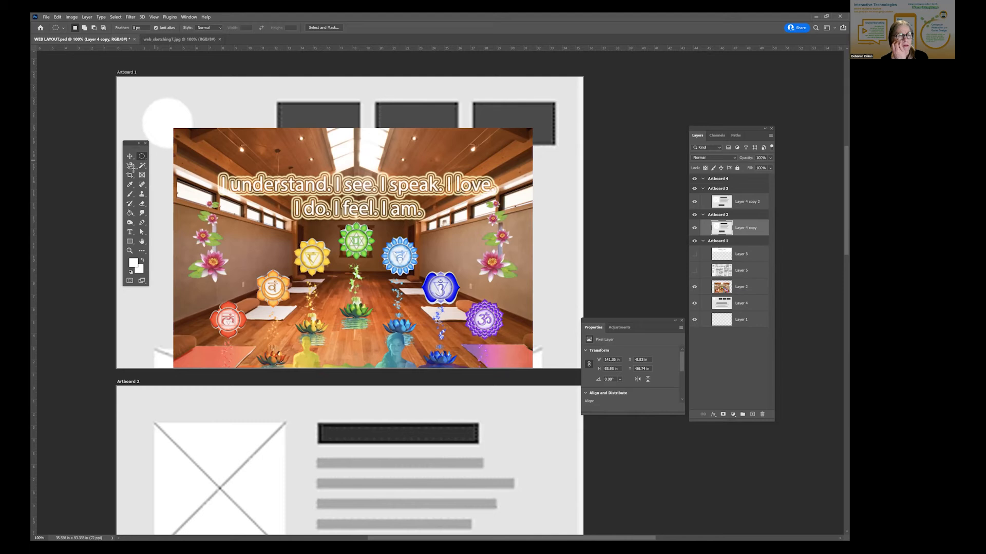
- Review the tool groups in the Customize Toolbar dialog and close it
left_click(143, 253)
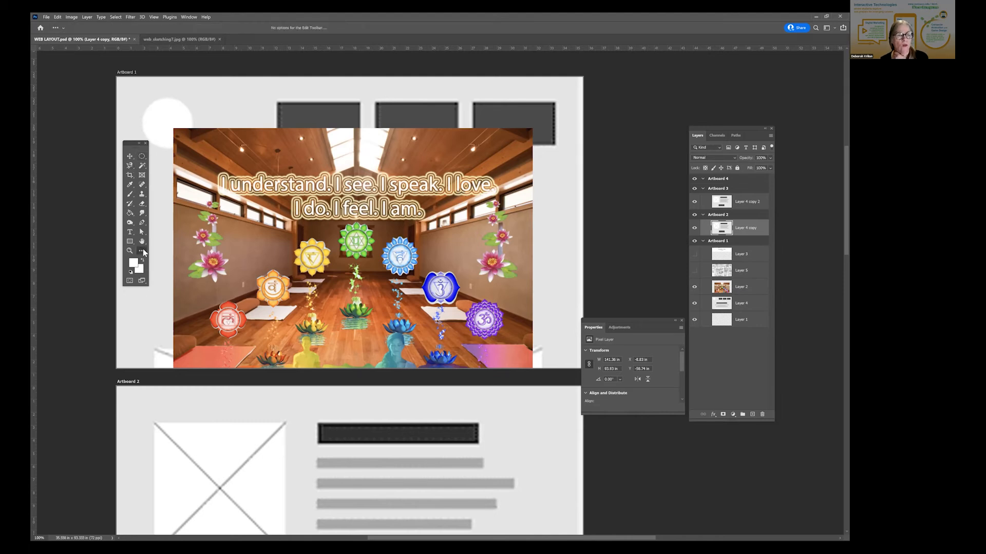
left_click(144, 253)
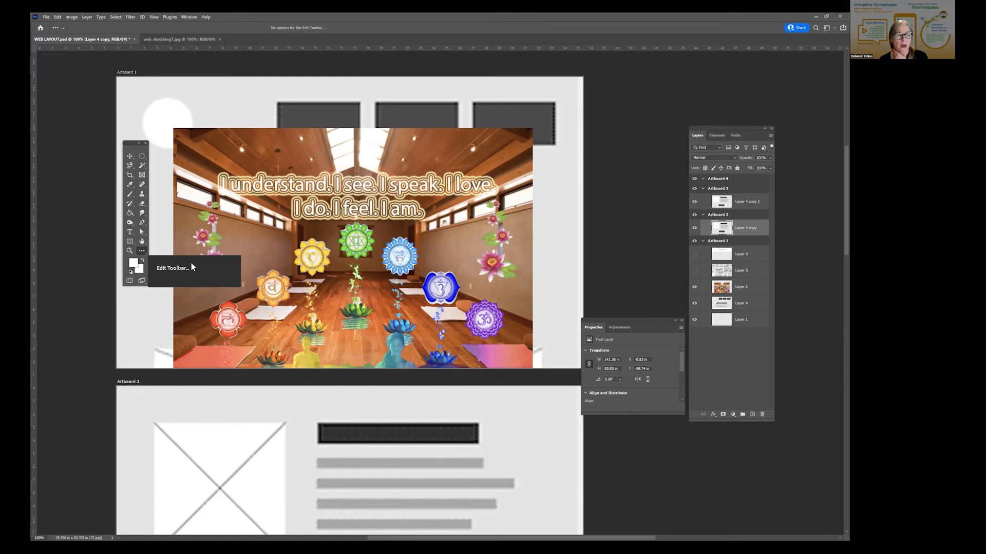
left_click(139, 253)
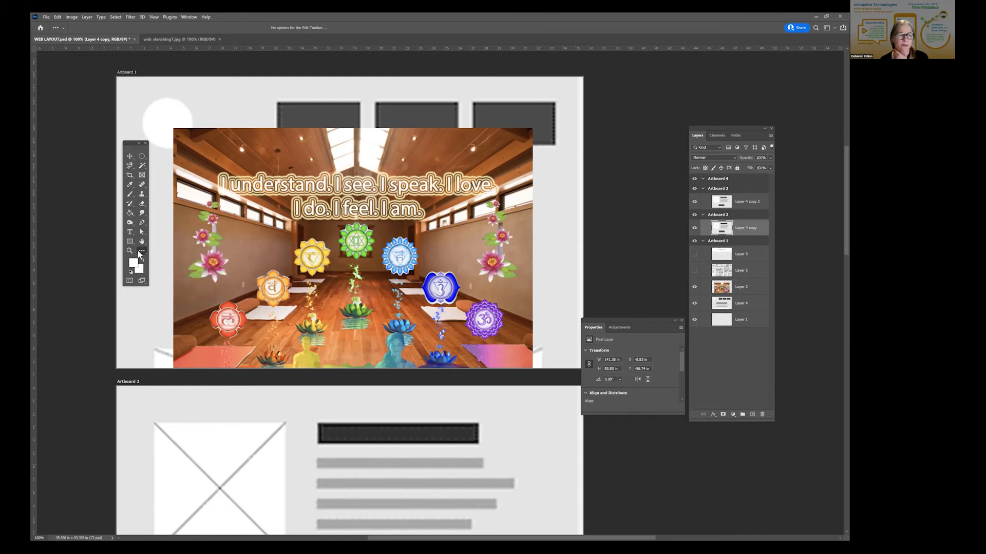
left_click(144, 252)
left_click(172, 251)
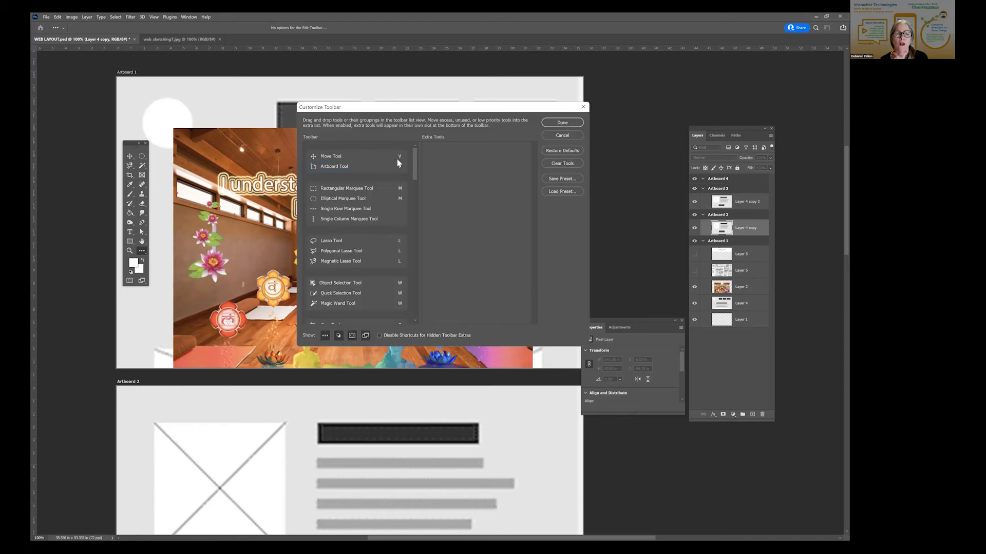
left_click(563, 123)
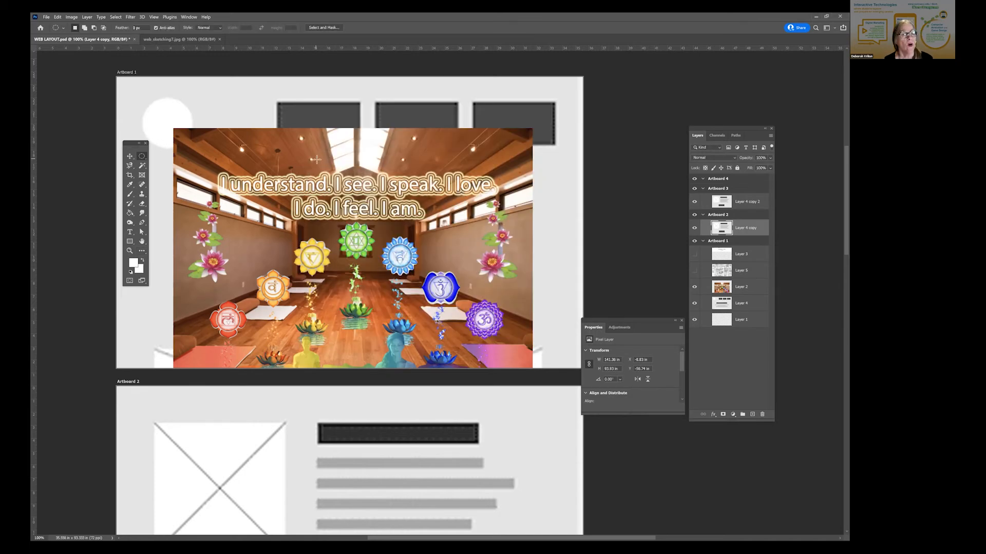
- Choose the Rectangular Marquee as the marquee variant, and lower and hide the Layer 2 picture in Artboard 1
right_click(142, 158)
left_click(165, 155)
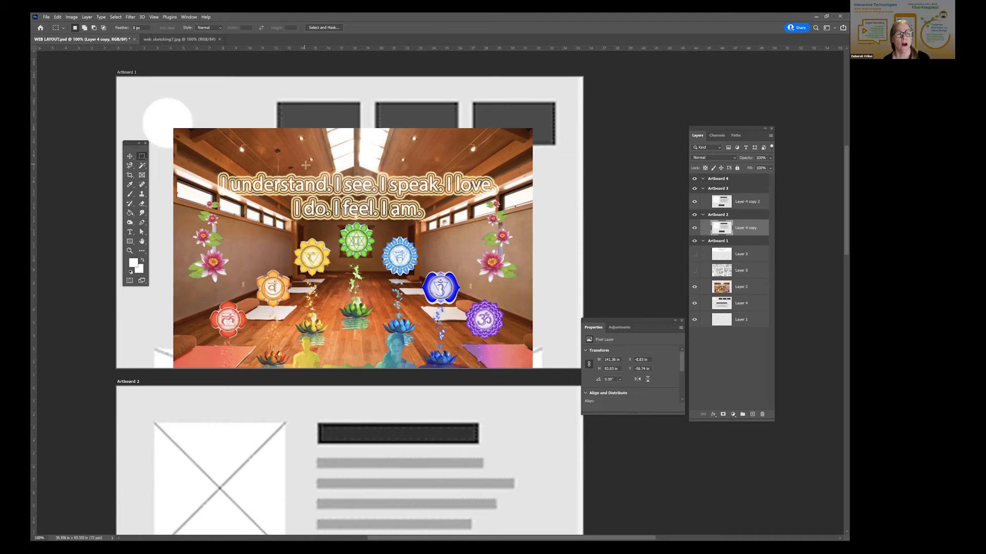
left_click(130, 156)
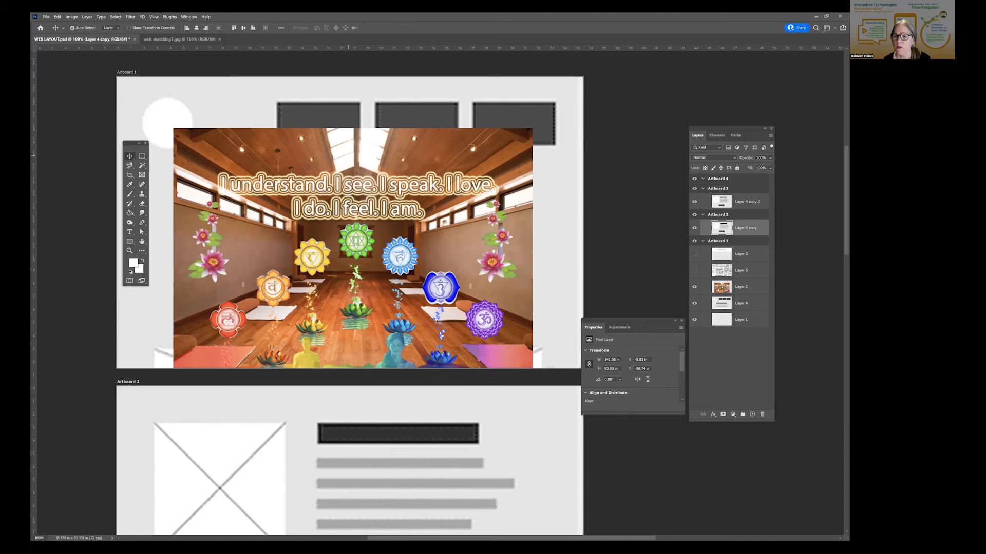
left_click_drag(349, 156, 368, 236)
left_click(694, 287)
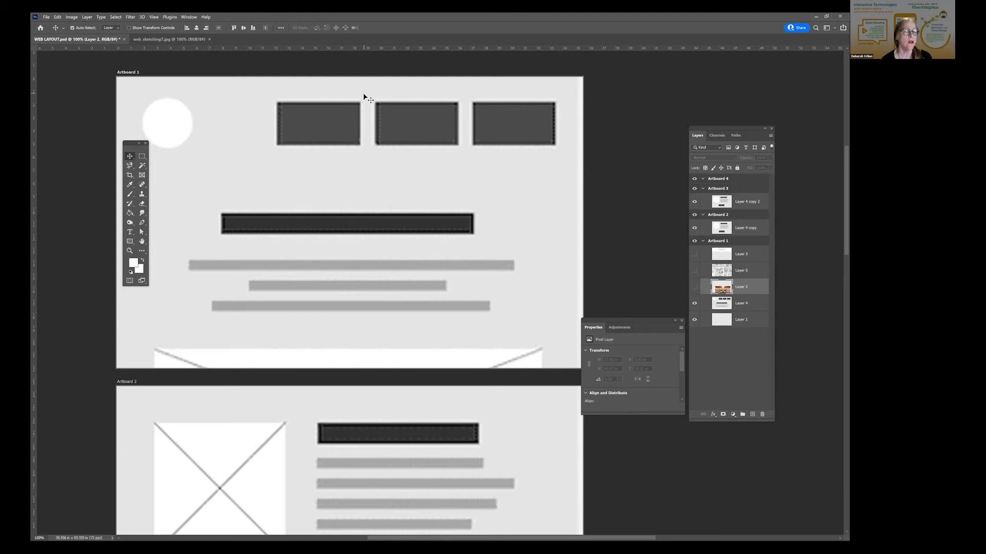
- Activate the Rectangular Marquee, show the Info panel and place it just beneath the three dark boxes of Artboard 1
left_click(142, 156)
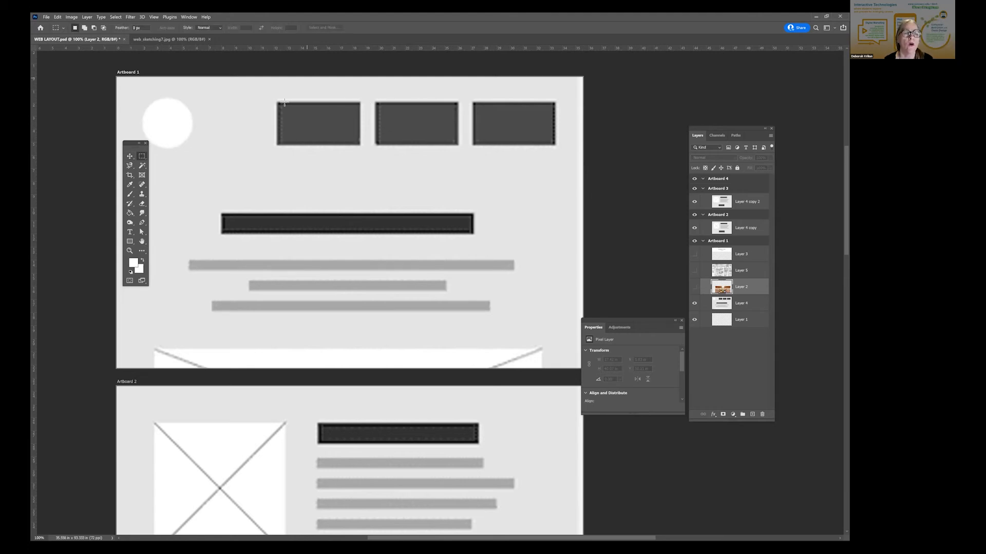
left_click(189, 17)
left_click(191, 188)
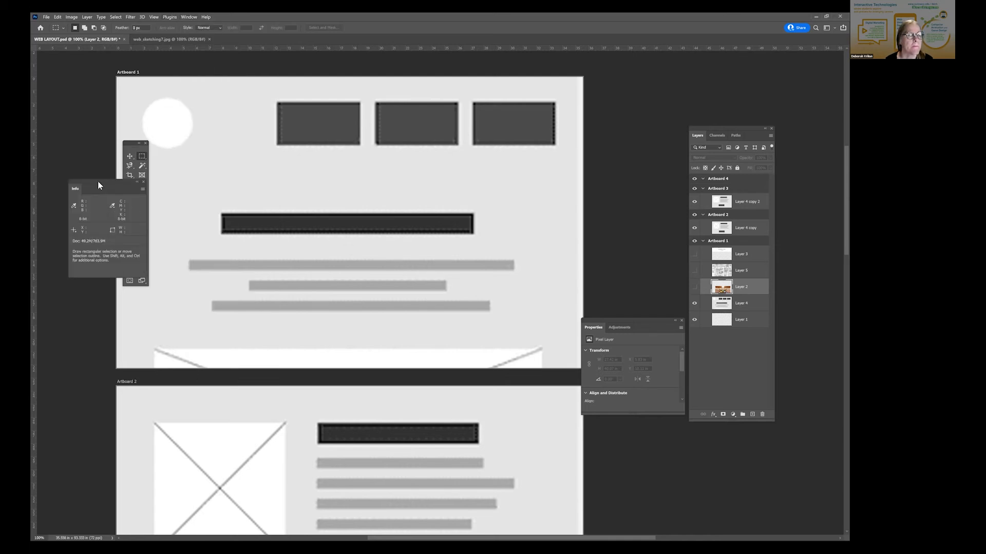
left_click_drag(98, 185, 427, 171)
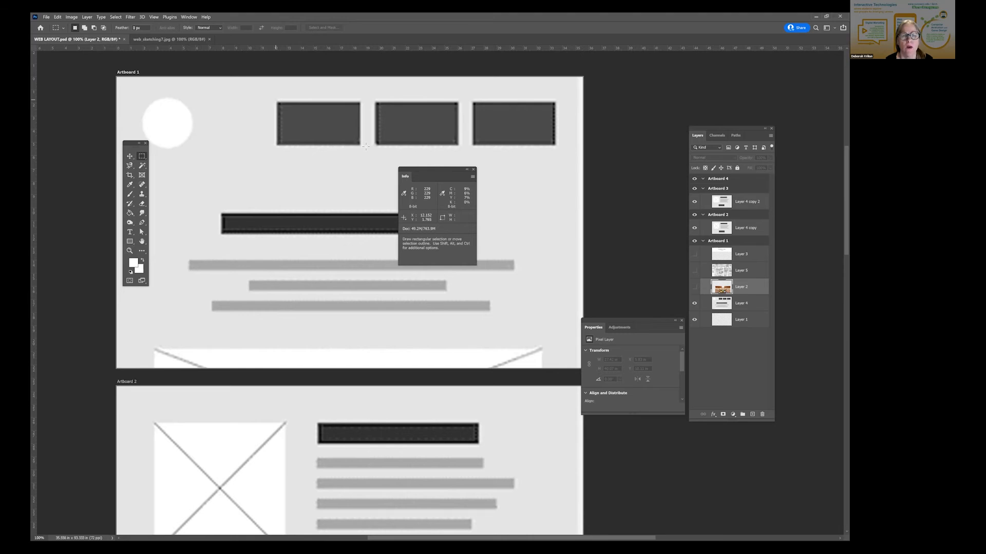
- Draw a rectangular selection about 6.4 by 3.5 in around the first dark box in Artboard 1 to measure it
left_click_drag(277, 101, 363, 146)
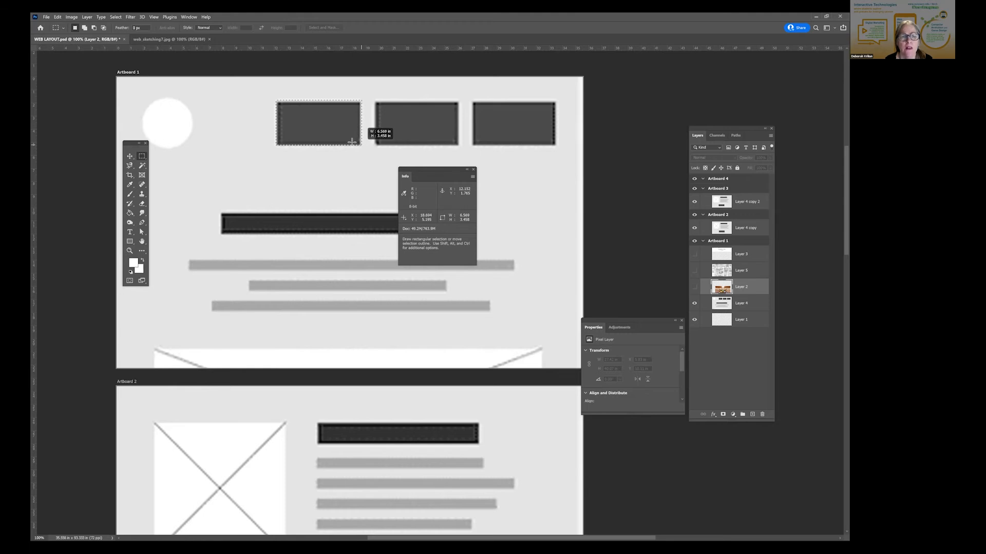
left_click_drag(361, 146, 359, 145)
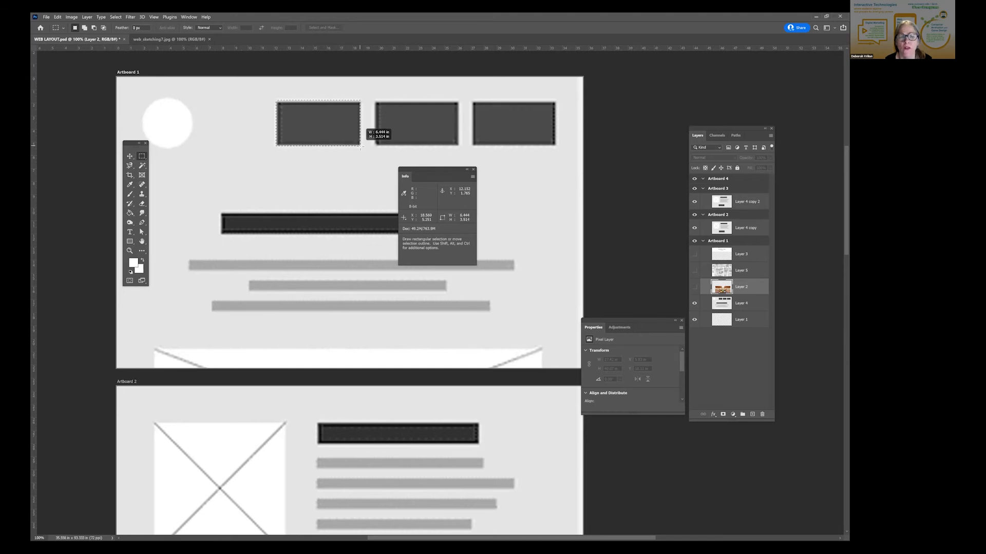
left_click_drag(361, 146, 360, 146)
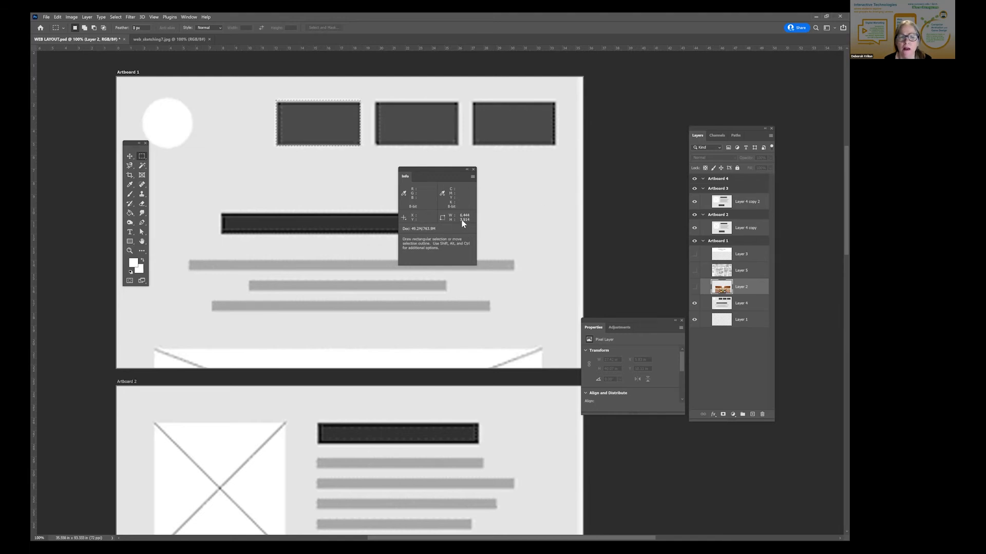
- Try a Fixed Size style for the Rectangular Marquee with a width of 6 px
left_click(219, 27)
left_click(209, 44)
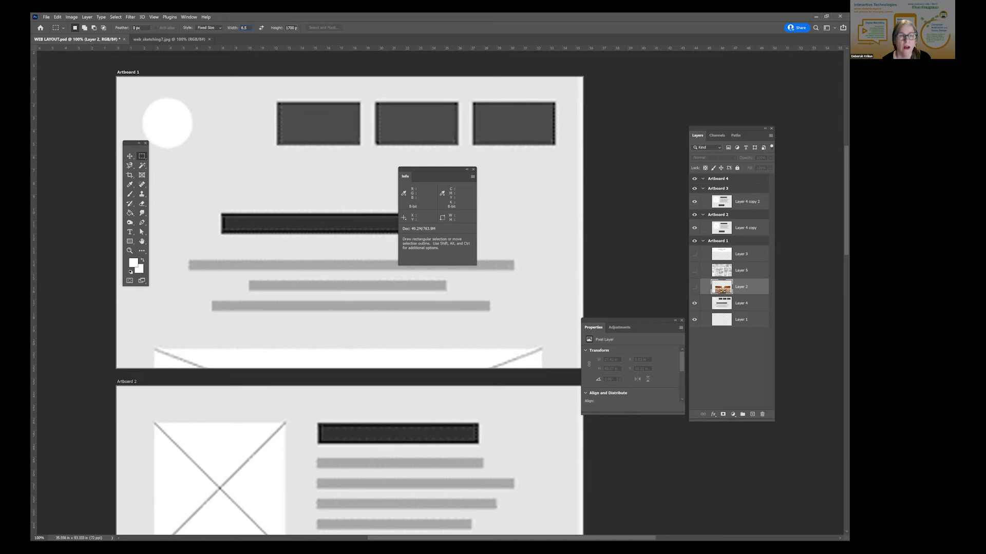
key("Return")
left_click(325, 136)
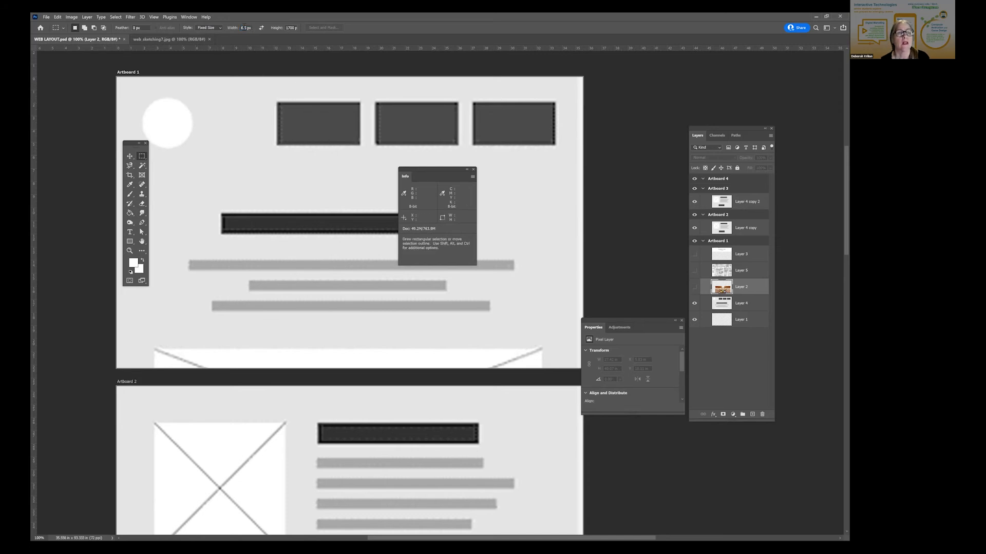
type("6")
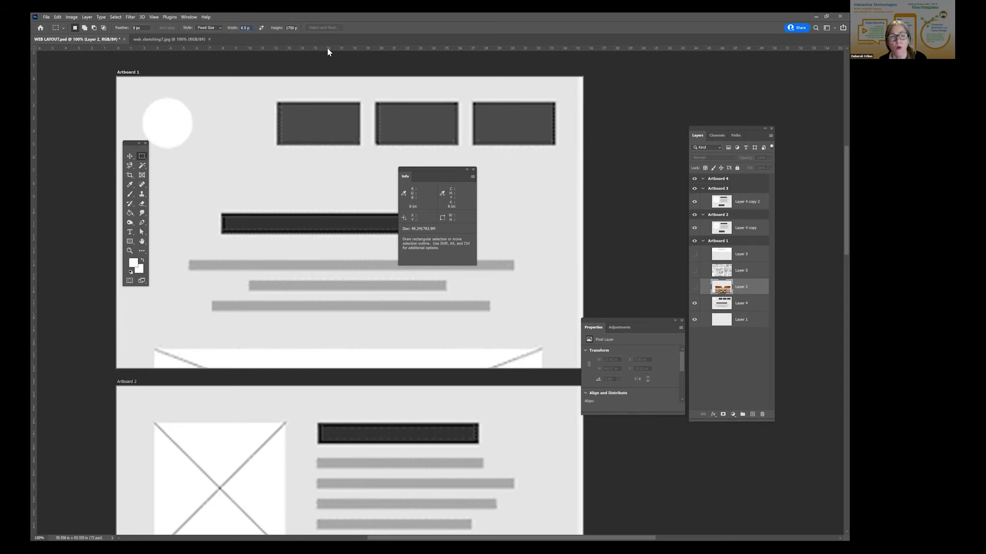
- Set the Info panel's second color readout to RGB Color and have it display the measurement scale
left_click(473, 177)
left_click(489, 180)
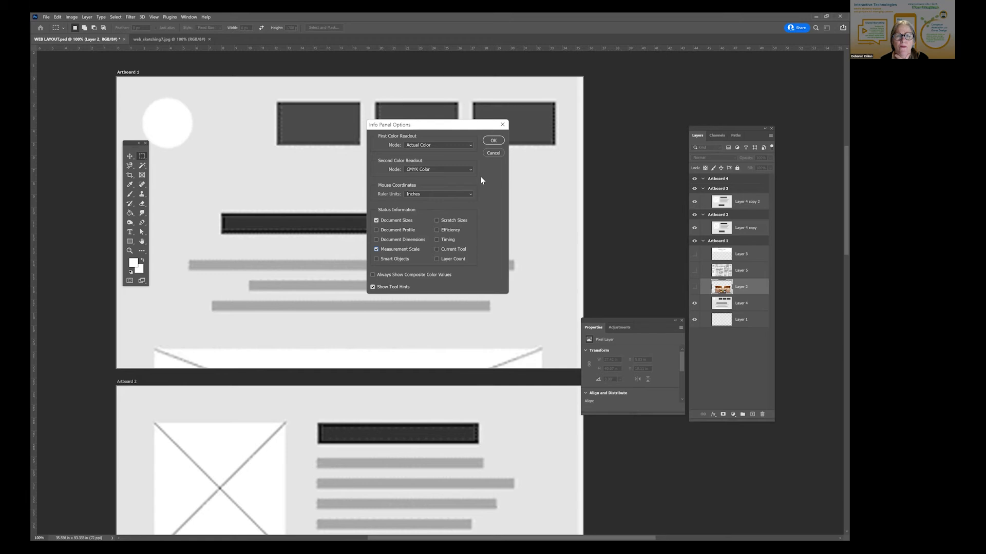
left_click(442, 169)
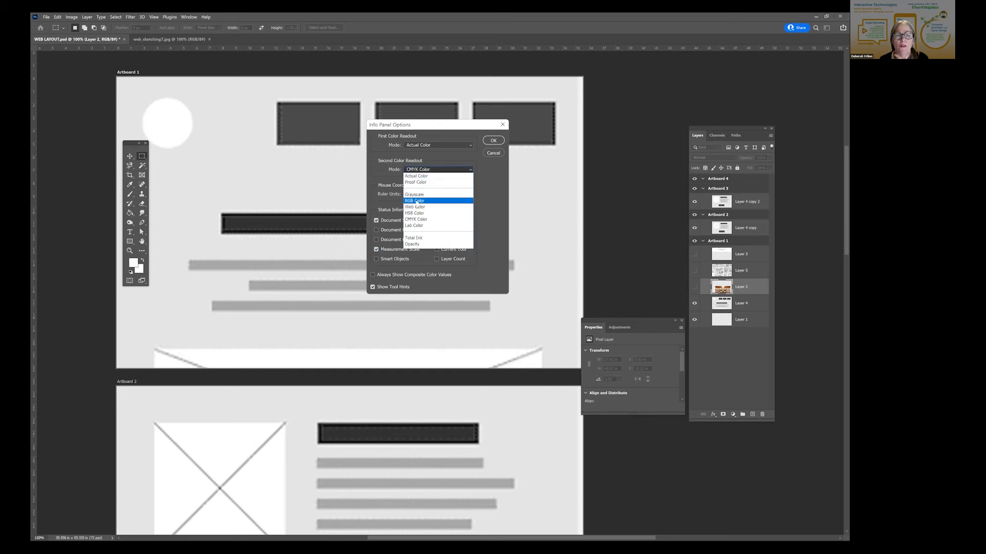
left_click(416, 201)
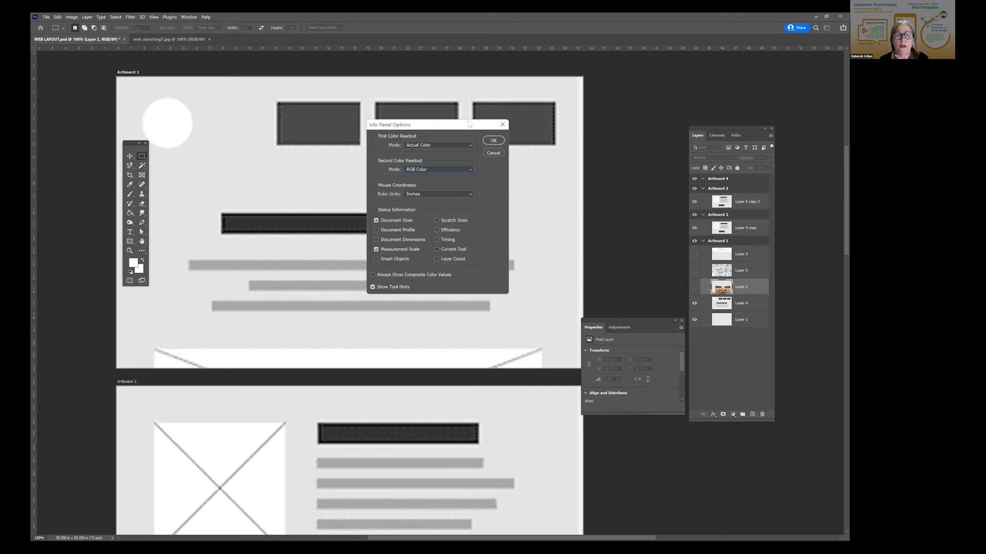
left_click(491, 141)
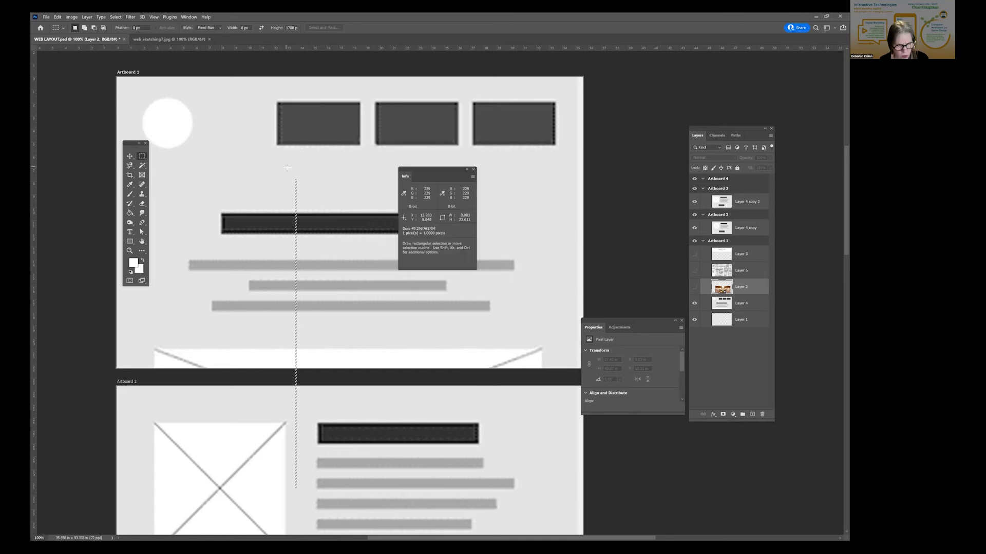
- Return the marquee style to Normal, measure the first dark box with a selection about 6.5 by 3.5 in, and deselect it
left_click(209, 29)
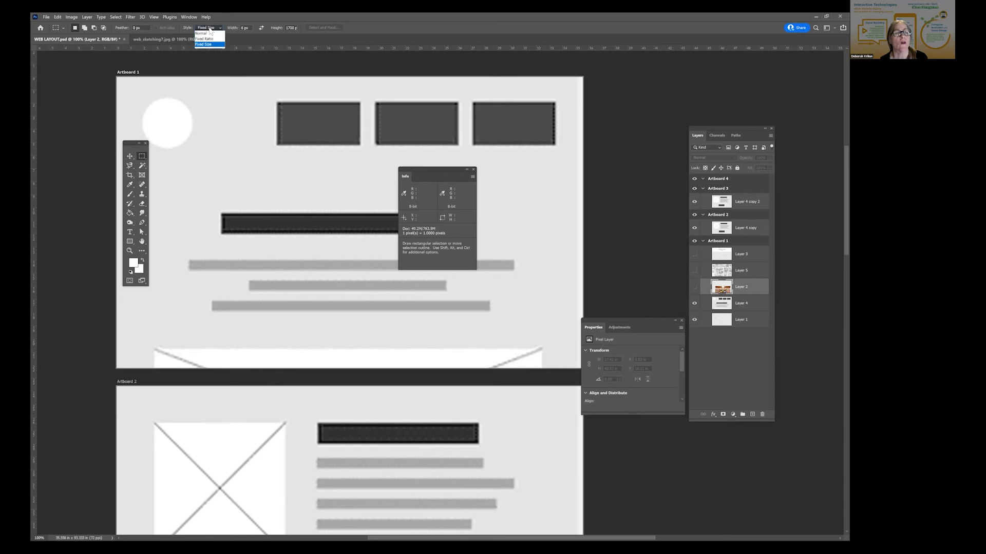
left_click(203, 33)
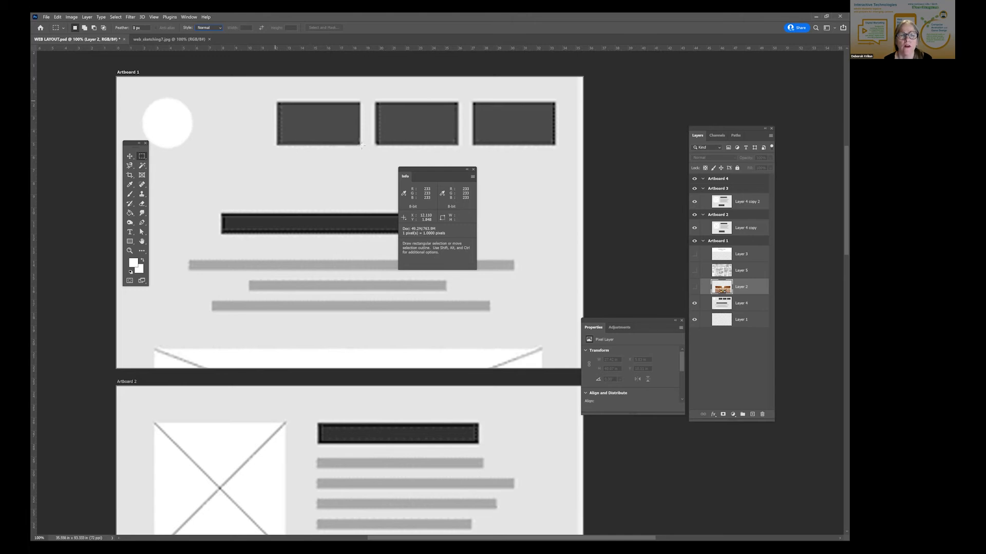
left_click_drag(276, 101, 360, 147)
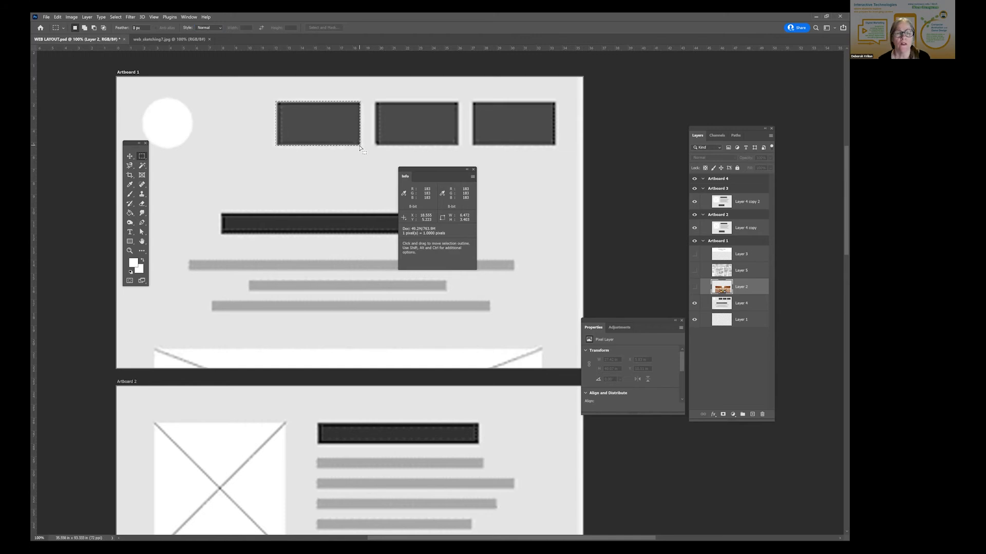
key("ctrl+d")
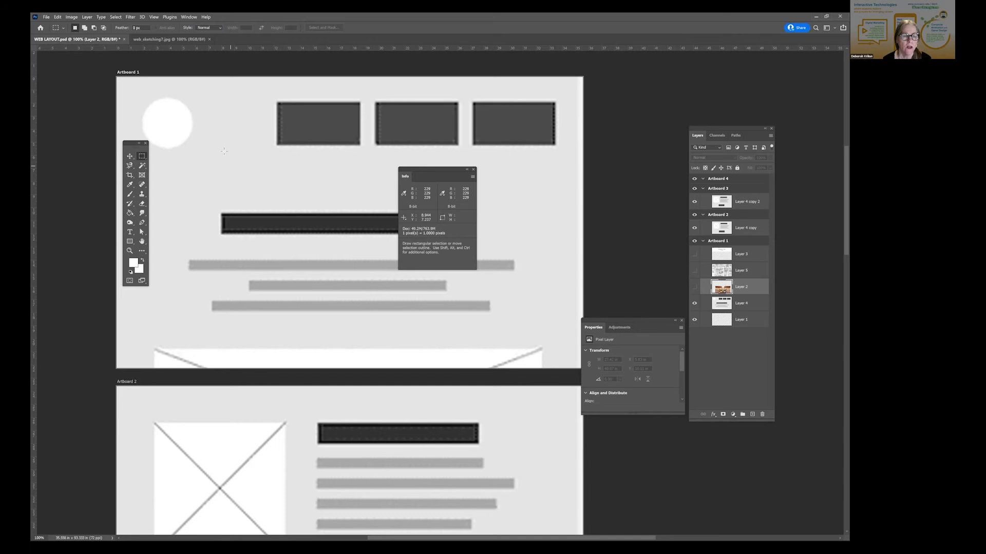
- Try a square selection about 4.1 in wide above the dark heading bar in Artboard 1 and undo it
key("shift")
left_click_drag(228, 149, 282, 225)
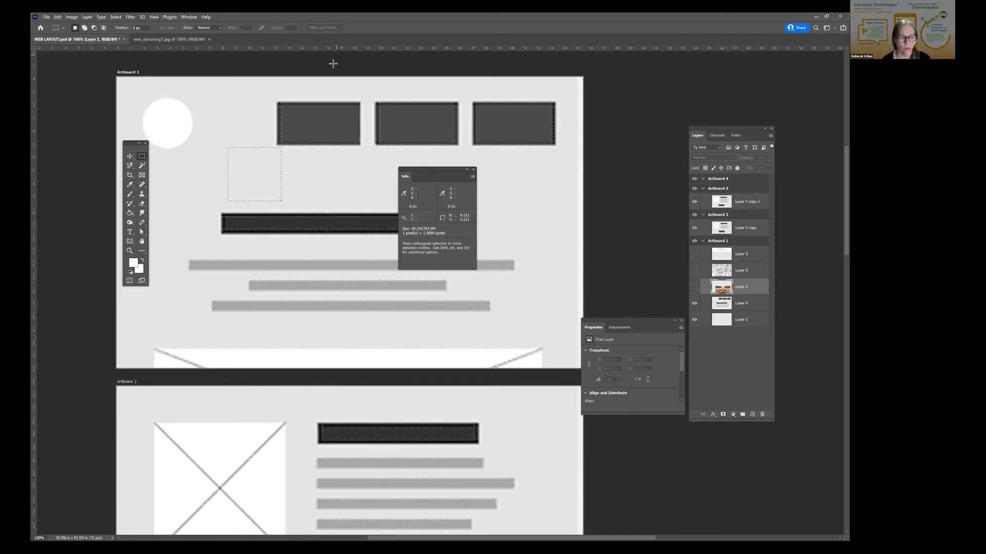
key("ctrl+z")
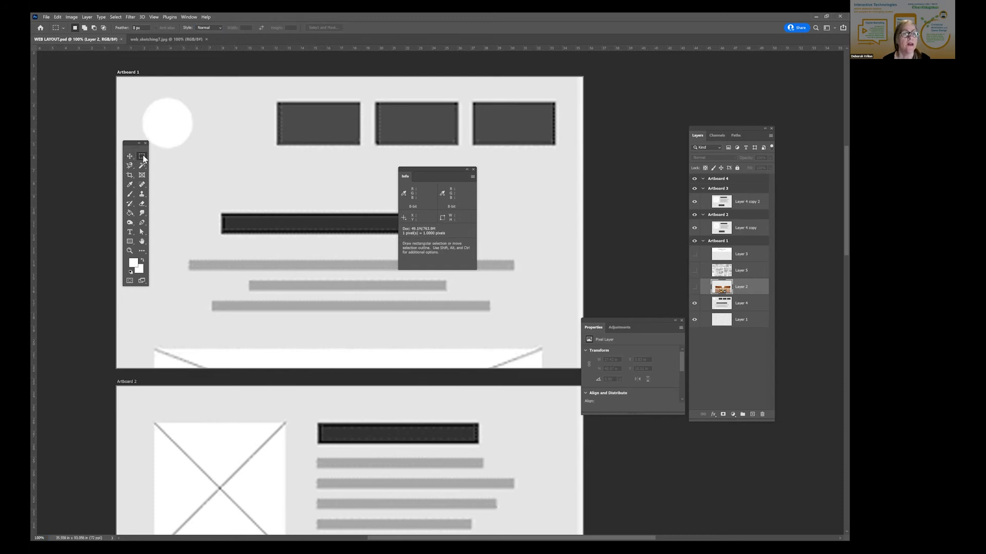
- Try a Fixed Size marquee of 200 by 200 px above the dark heading bar, deselect it, and place another over the first dark box
left_click(204, 25)
left_click(207, 47)
left_click_drag(252, 30, 201, 29)
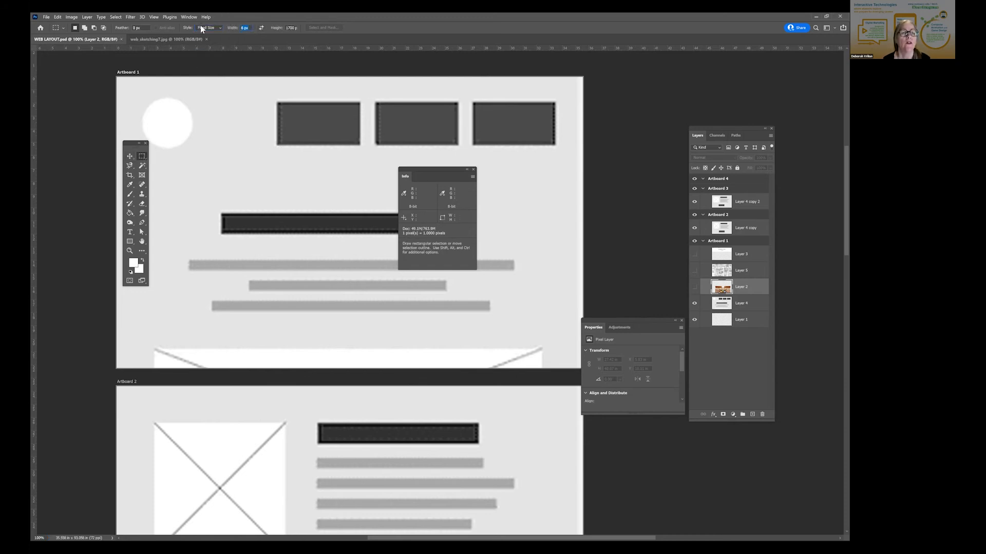
type("200")
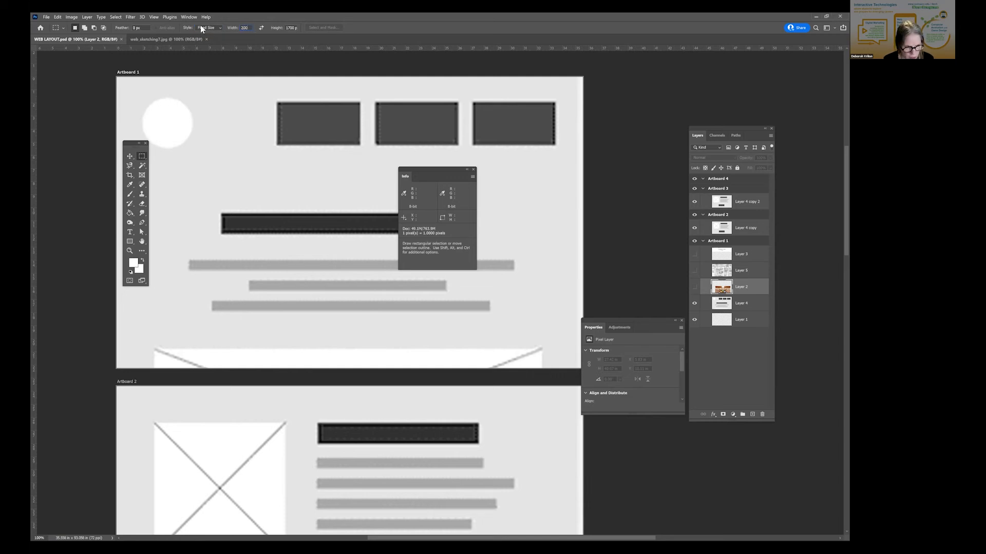
key("Tab")
type("2")
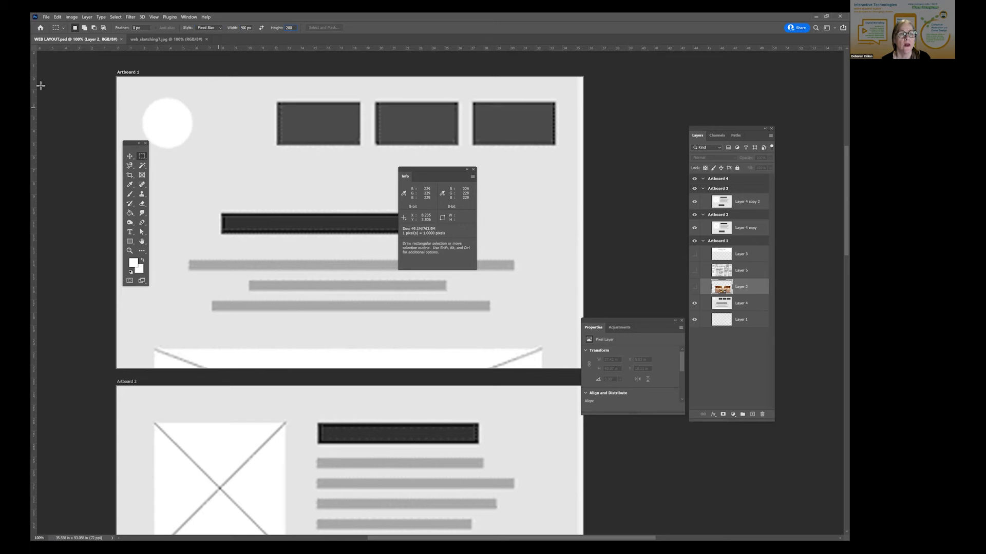
left_click(219, 135)
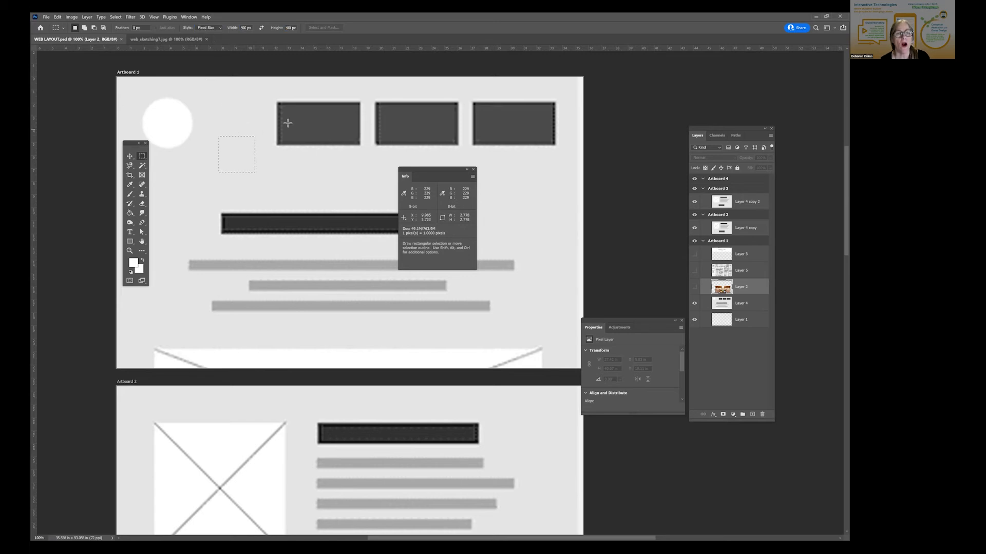
key("ctrl+d")
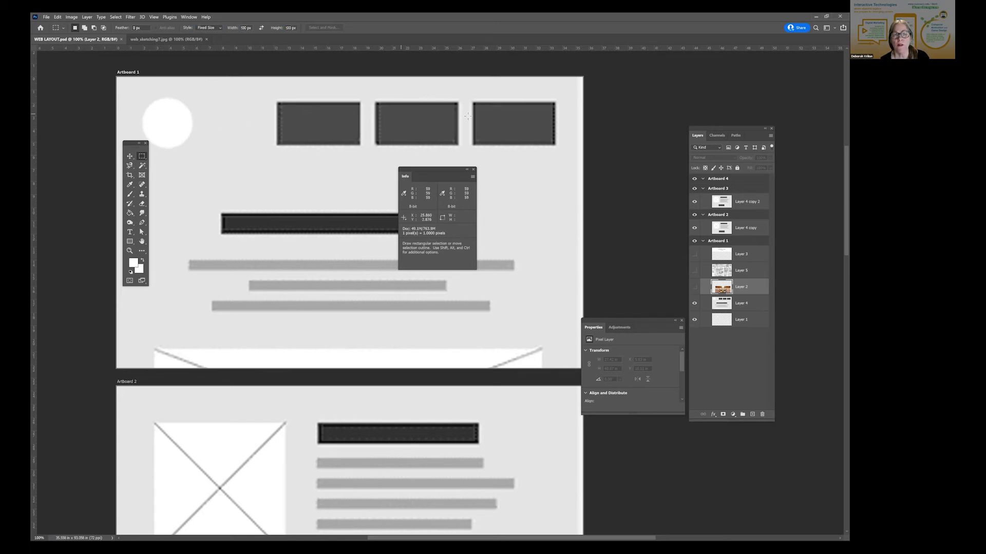
left_click(306, 124)
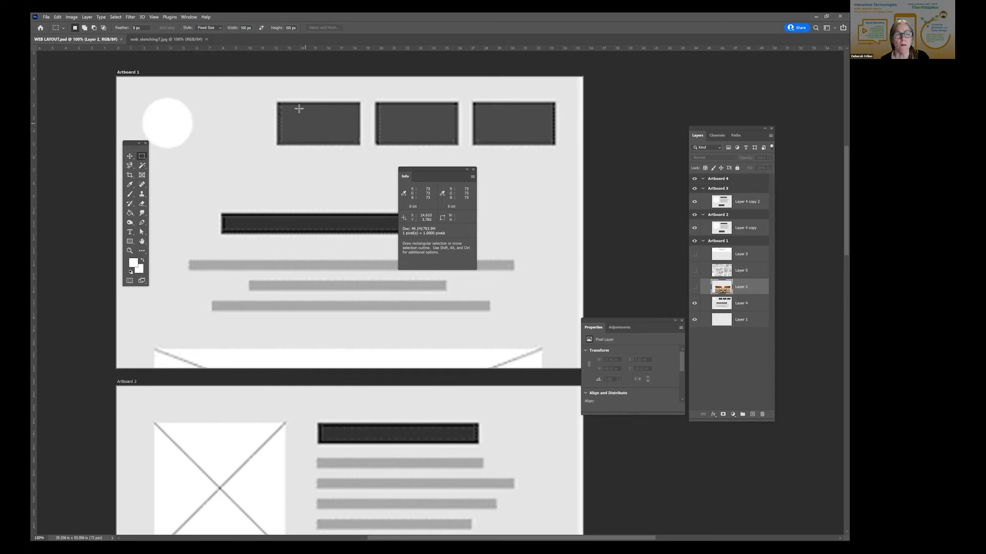
left_click(293, 101)
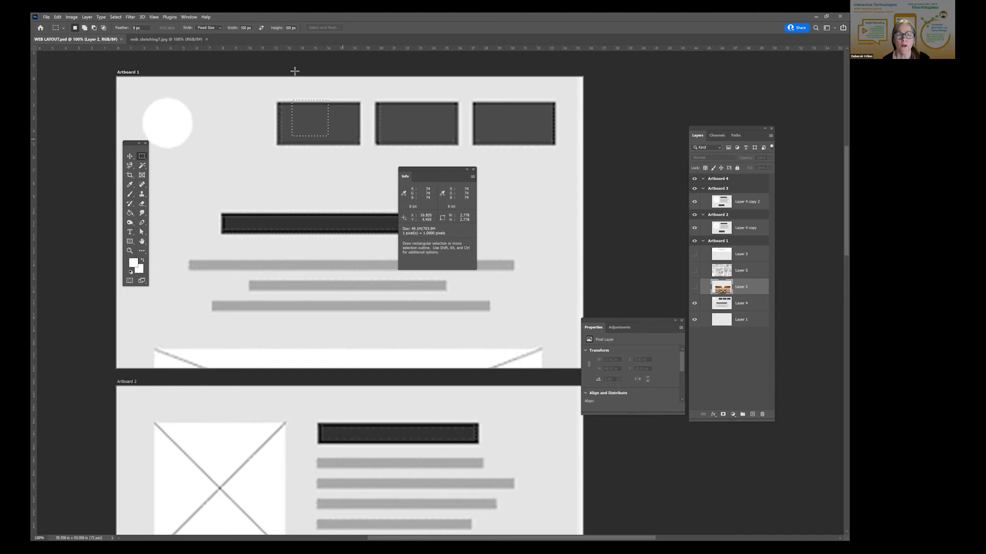
- Change the ruler units preference to Pixels and clear the selection over the first dark box
left_click(58, 17)
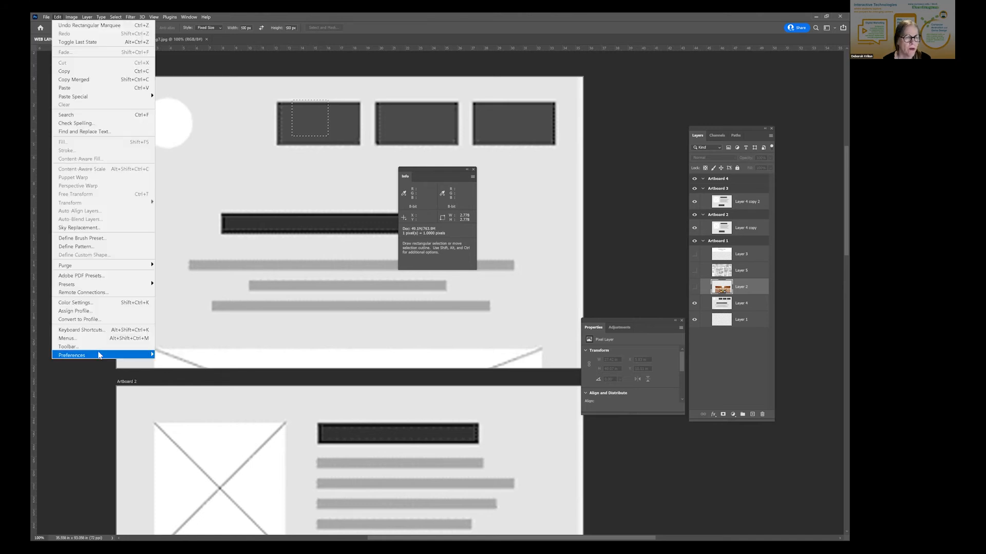
mouse_move(100, 355)
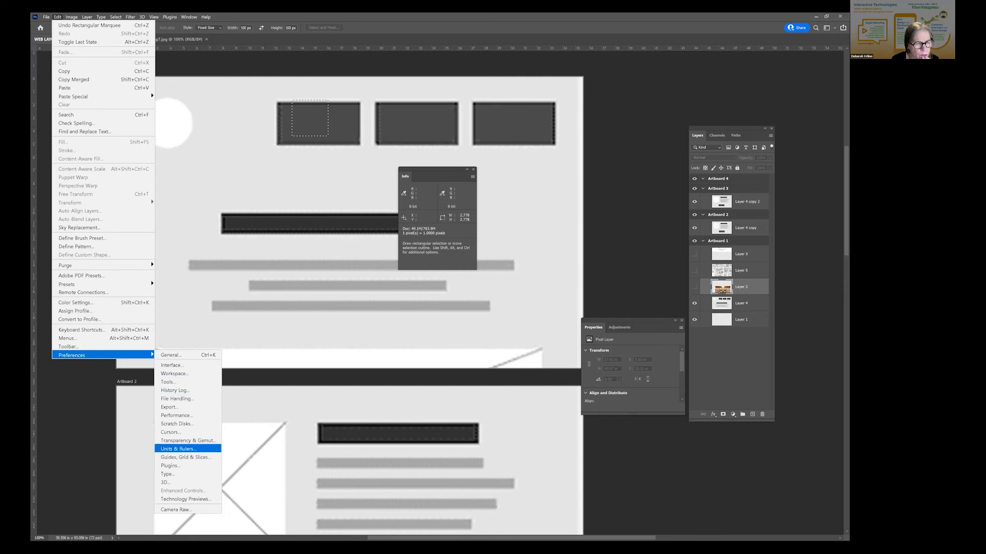
left_click(178, 449)
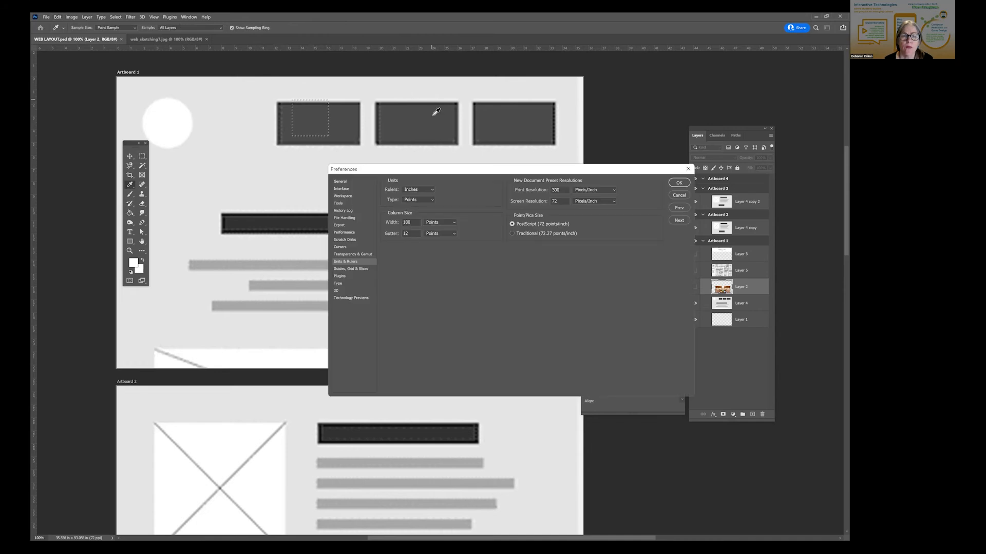
left_click(424, 189)
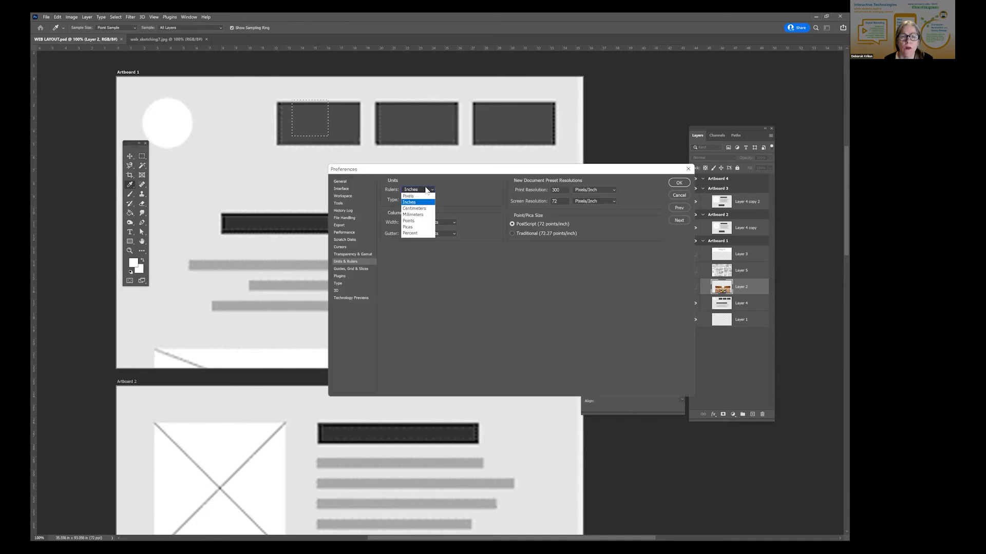
left_click(416, 196)
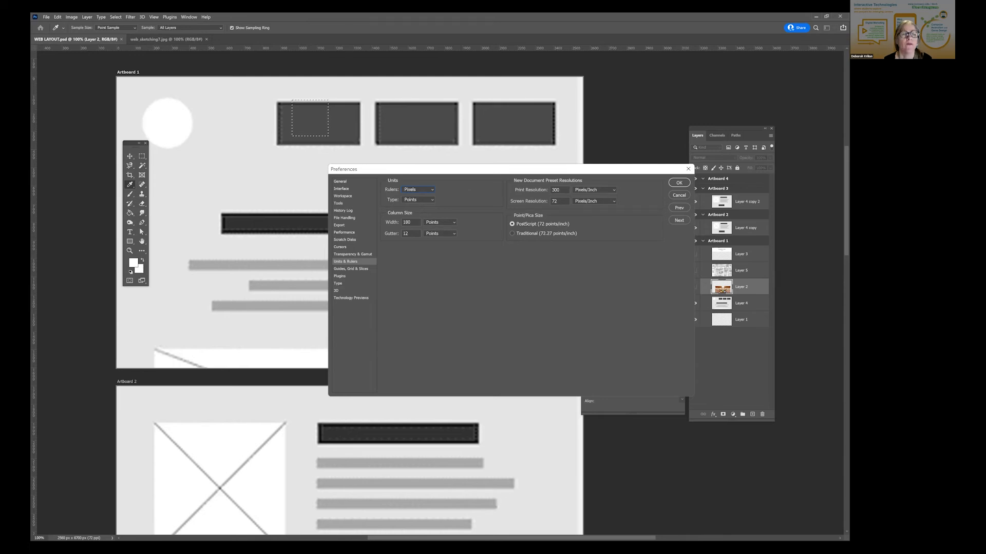
left_click(678, 183)
key("ctrl+d")
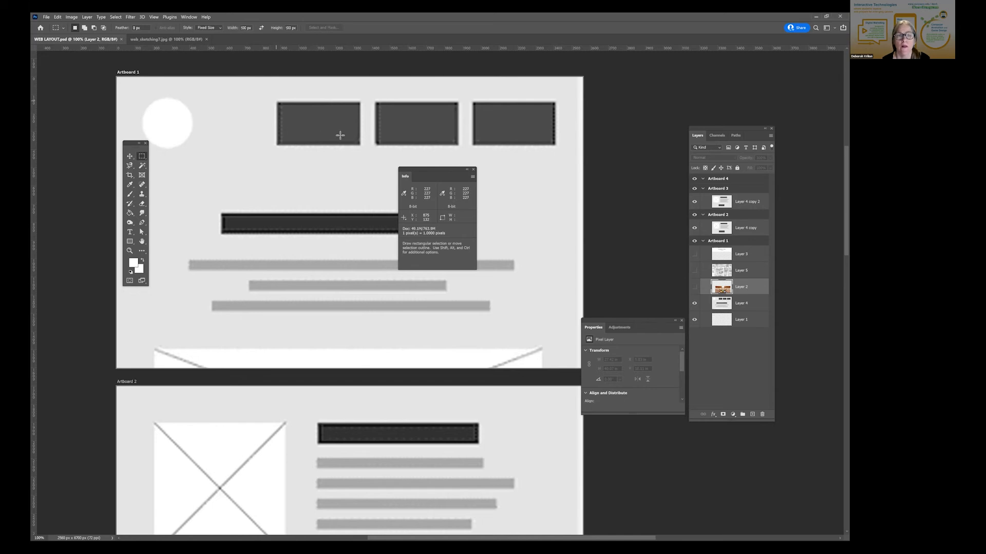
- Return the marquee style to Normal and measure the first dark box with a selection about 460 by 250 px
left_click(299, 150)
key("ctrl+d")
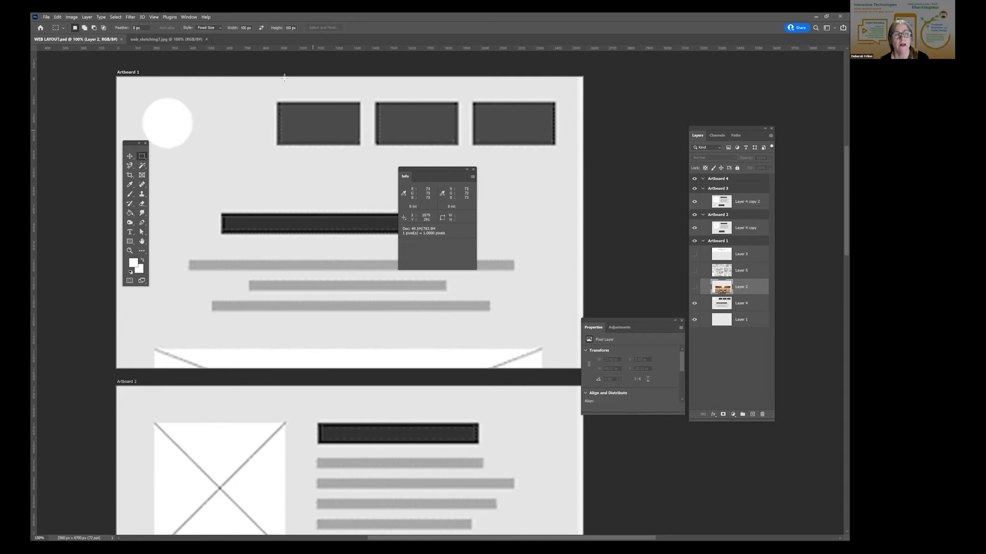
left_click(211, 28)
left_click(208, 37)
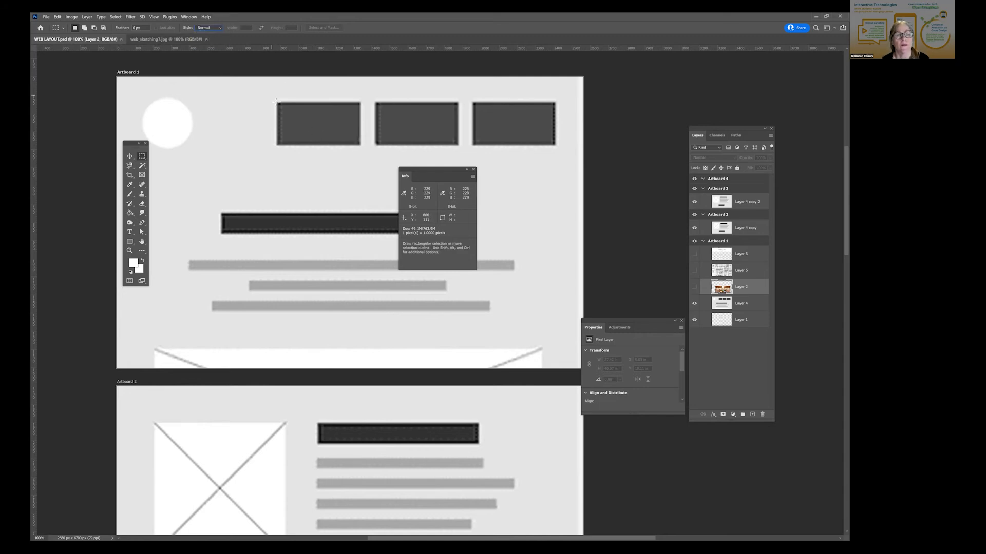
left_click_drag(276, 100, 361, 145)
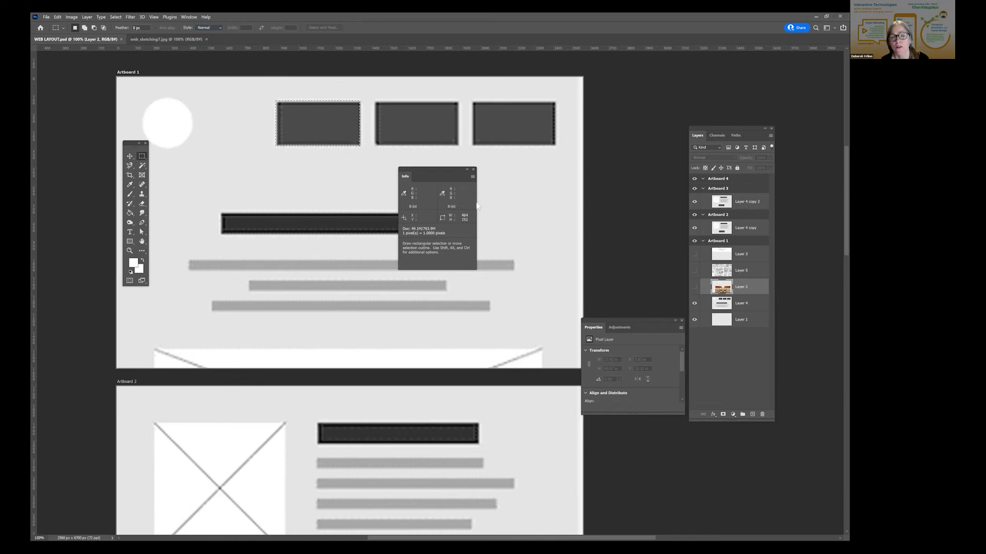
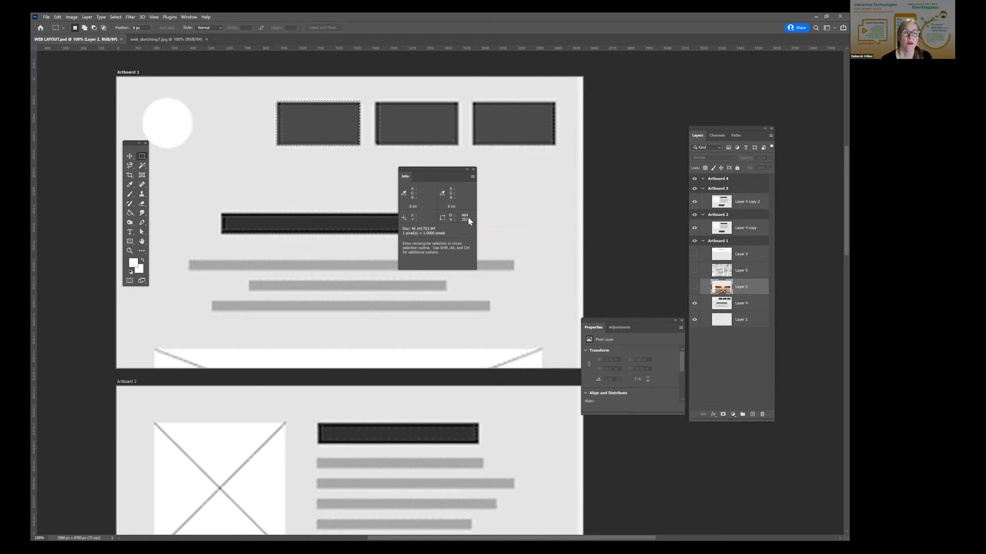
- Clear the selection and set the rectangular marquee to Fixed Size, 464 px wide and 252 px high
left_click(326, 82)
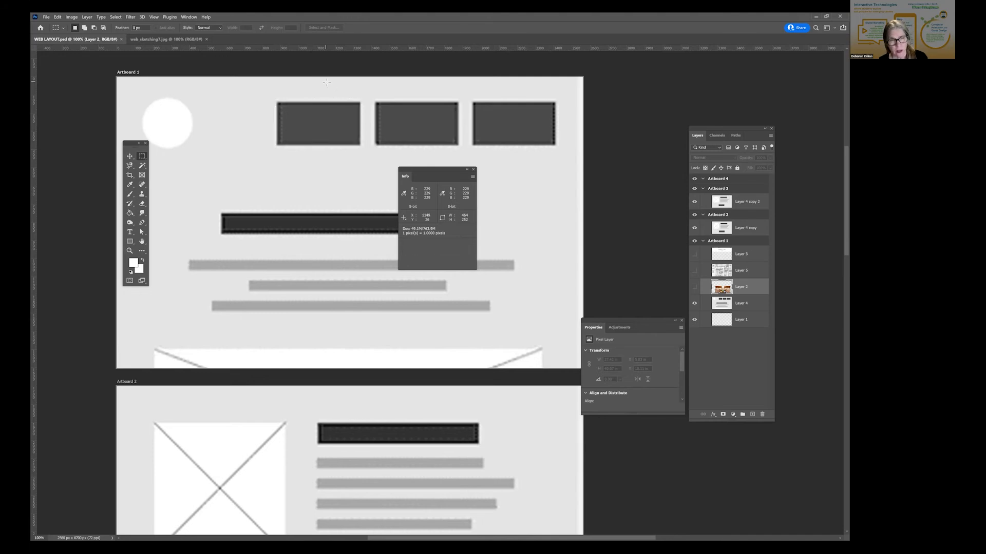
left_click(210, 28)
left_click(210, 49)
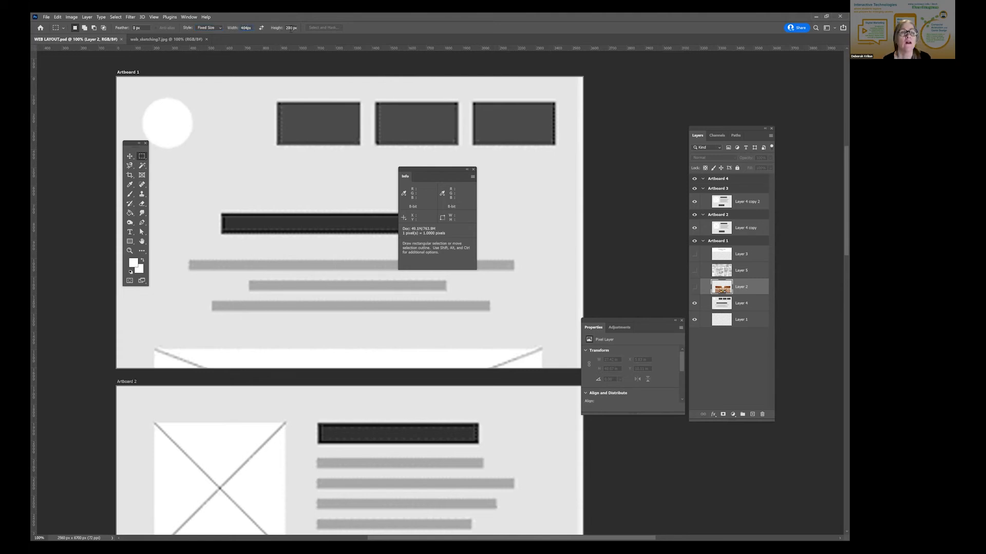
type("565")
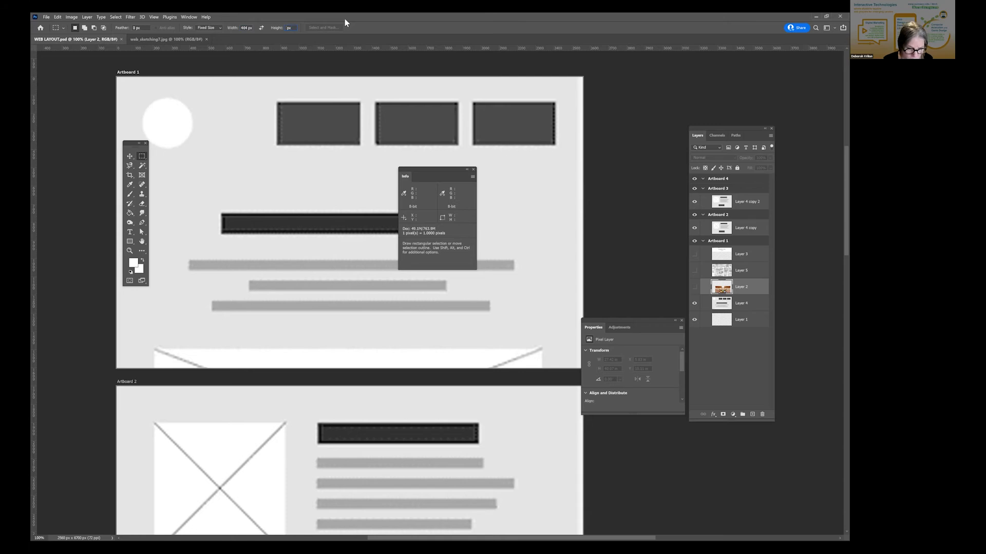
key("Return")
key("BackSpace")
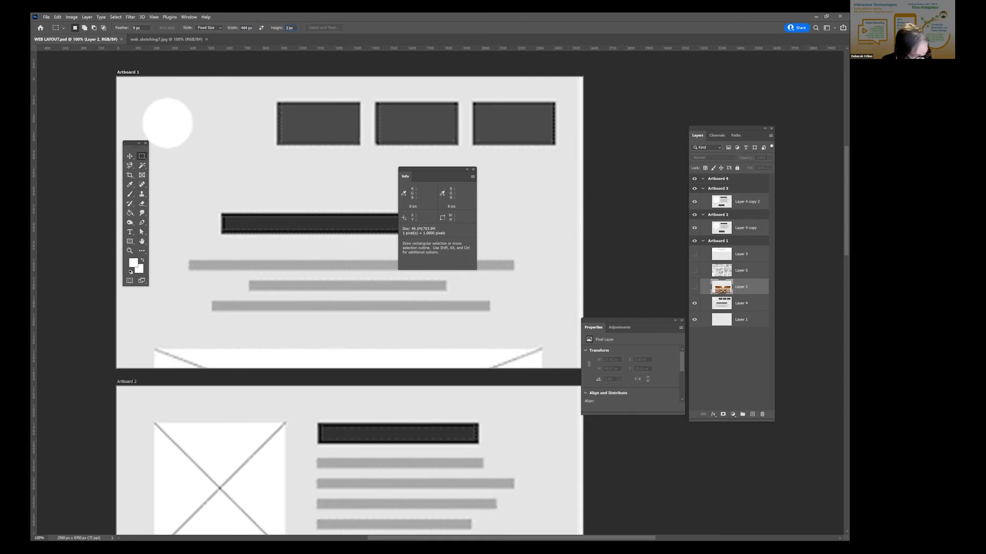
type("25")
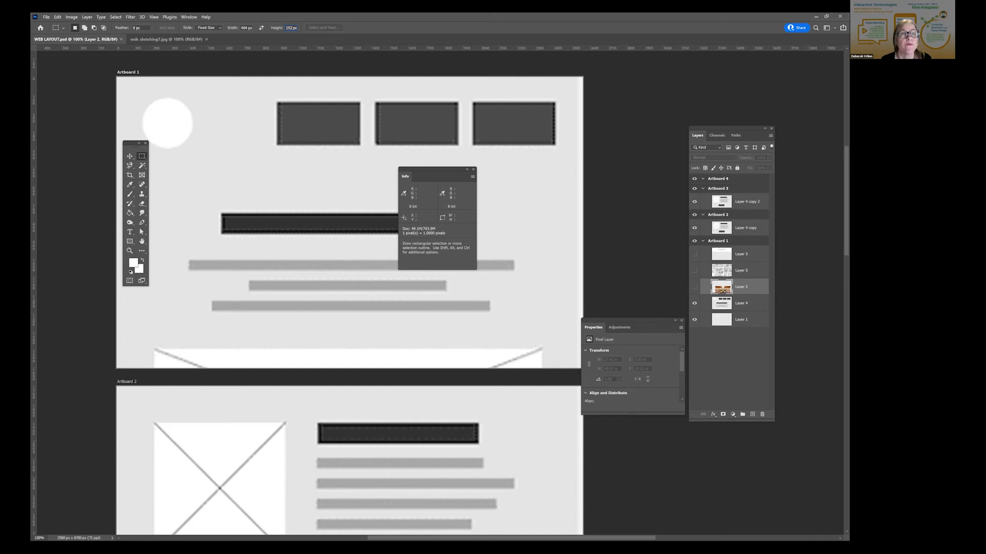
- Try the fixed-size selection on the first dark box of Artboard 1 and on the second one
left_click(296, 105)
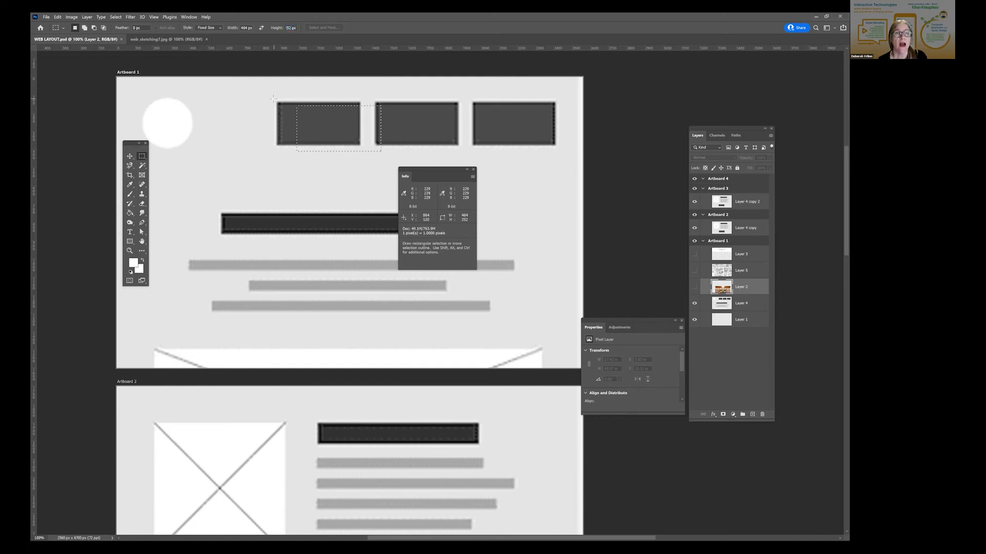
left_click(276, 101)
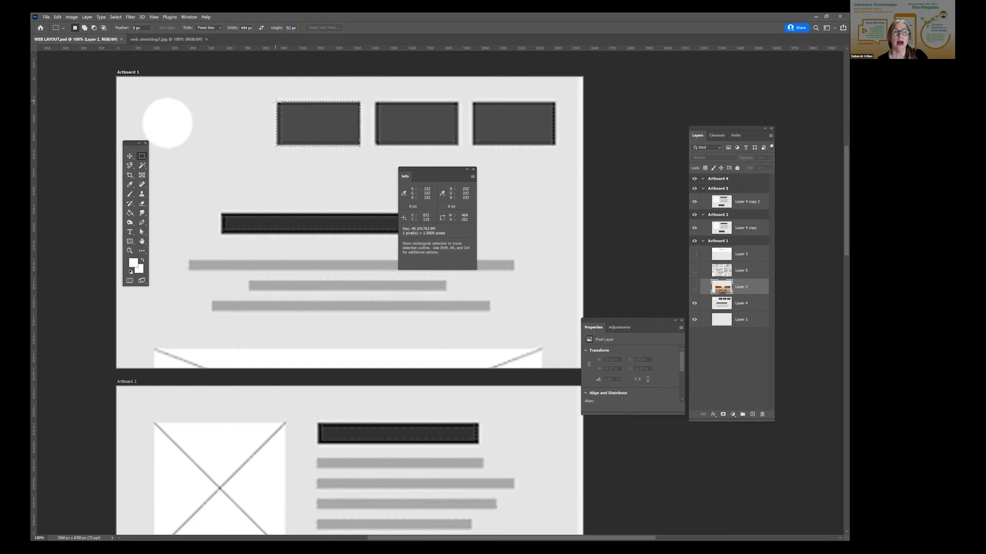
left_click(376, 102)
- Show Layer 2, clear the selection, and move the picture up so its chakra symbols cover the dark boxes of Artboard 1
left_click(695, 287)
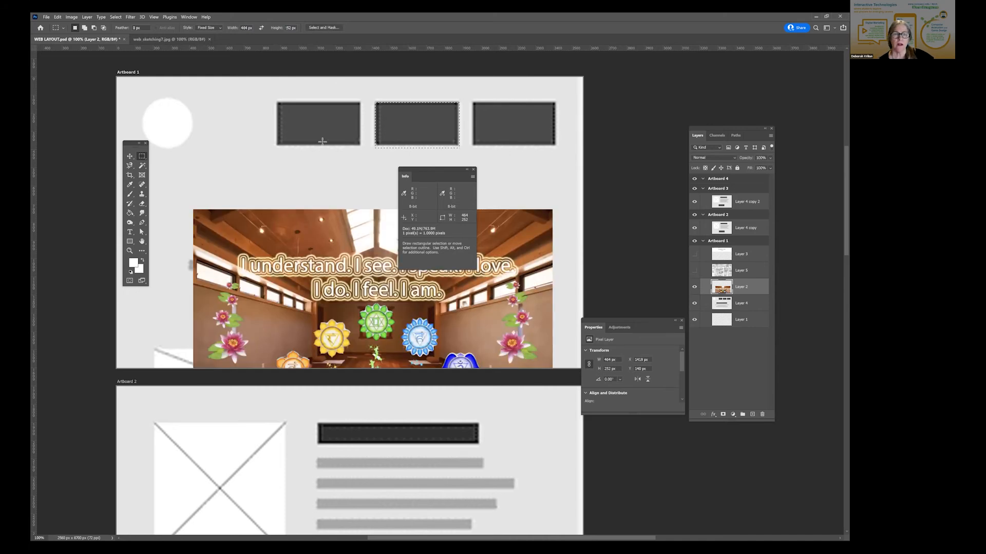
key("ctrl+d")
left_click_drag(429, 171, 619, 144)
left_click(130, 158)
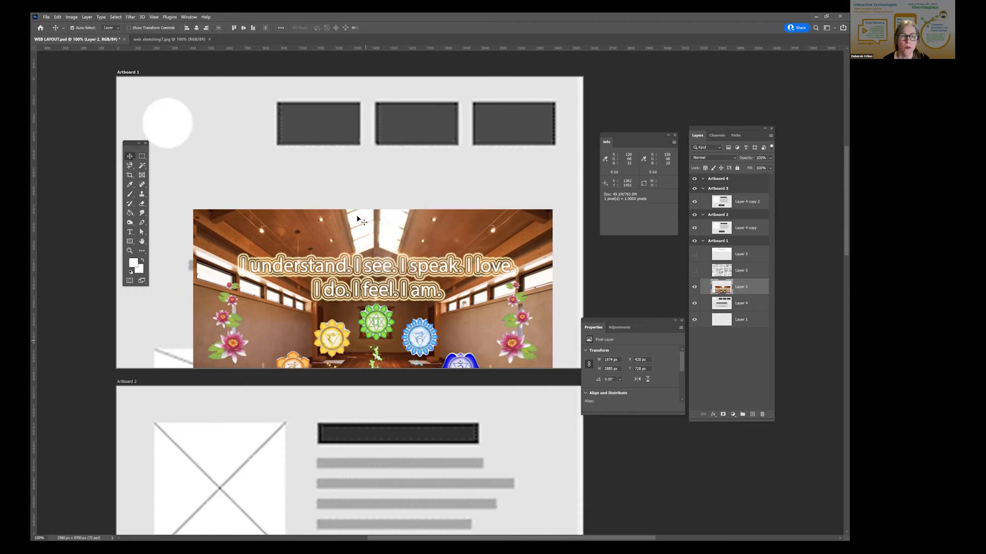
key("ctrl+z")
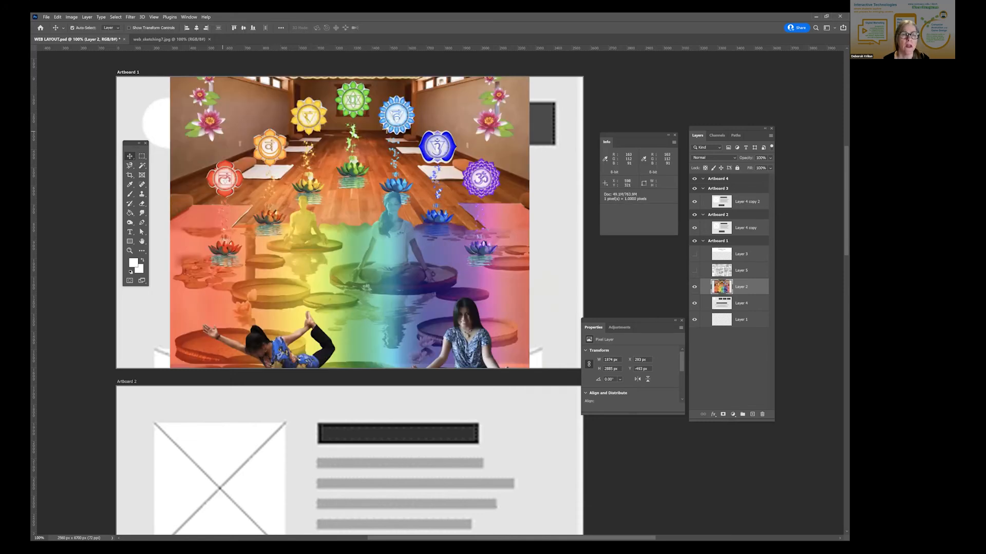
- Try the 464 by 252 px selection at several spots on the Layer 2 picture and deselect it
key("m")
left_click(332, 128)
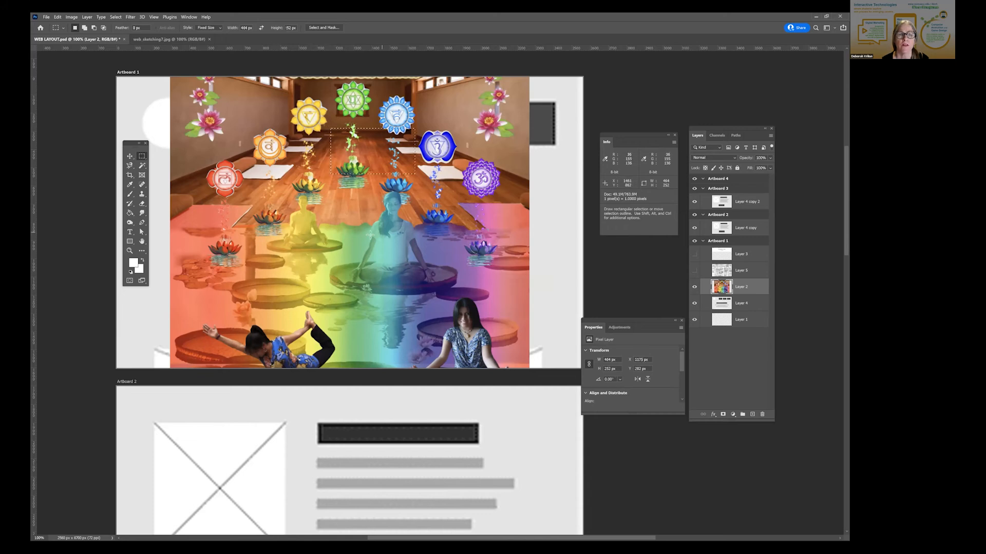
scroll(370, 235, "up", 3)
scroll(352, 295, "up", 1)
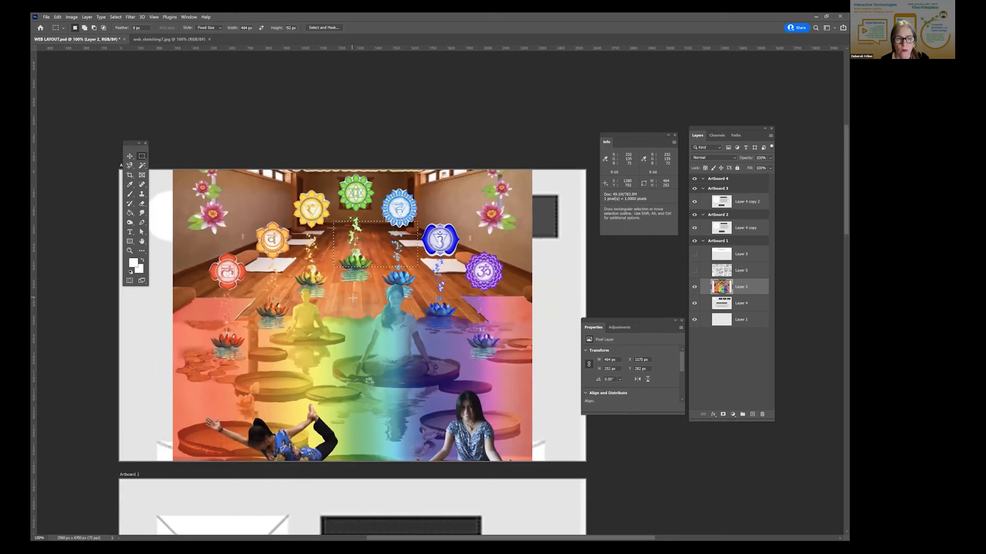
left_click(360, 273)
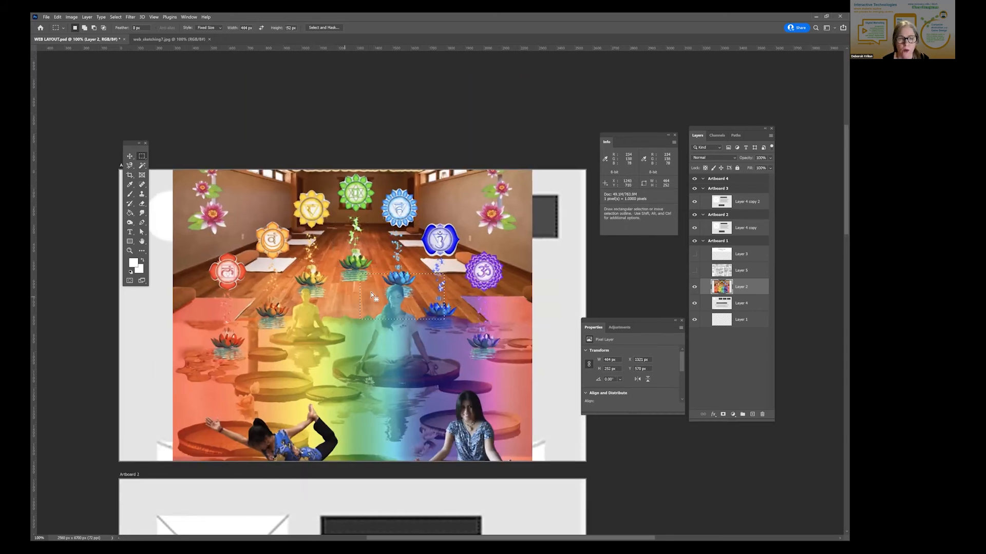
left_click_drag(323, 403, 334, 317)
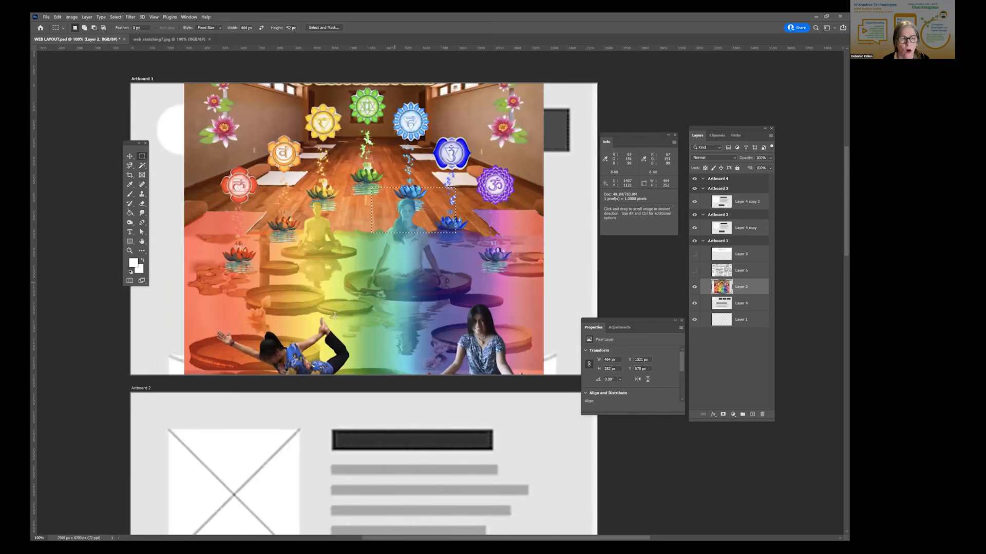
left_click(208, 224)
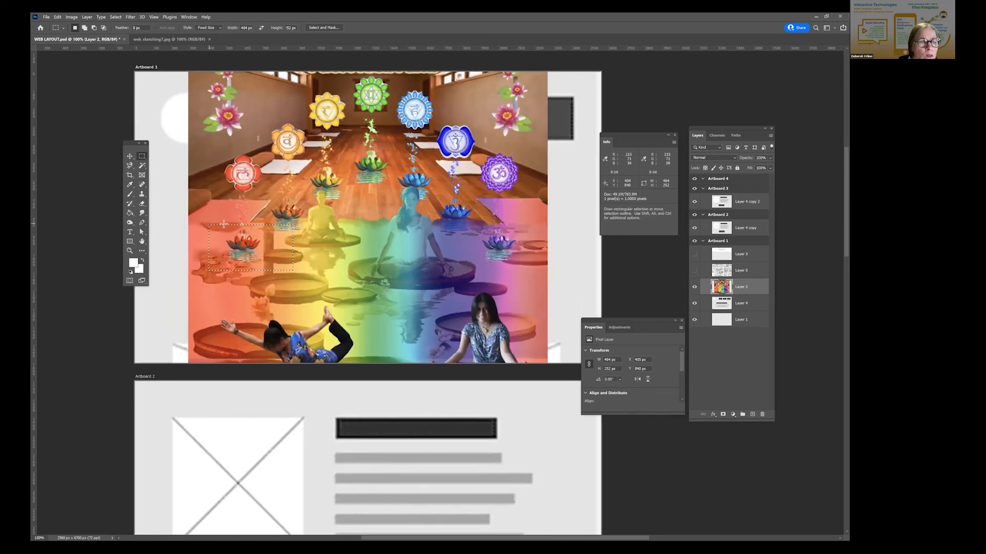
key("ctrl+d")
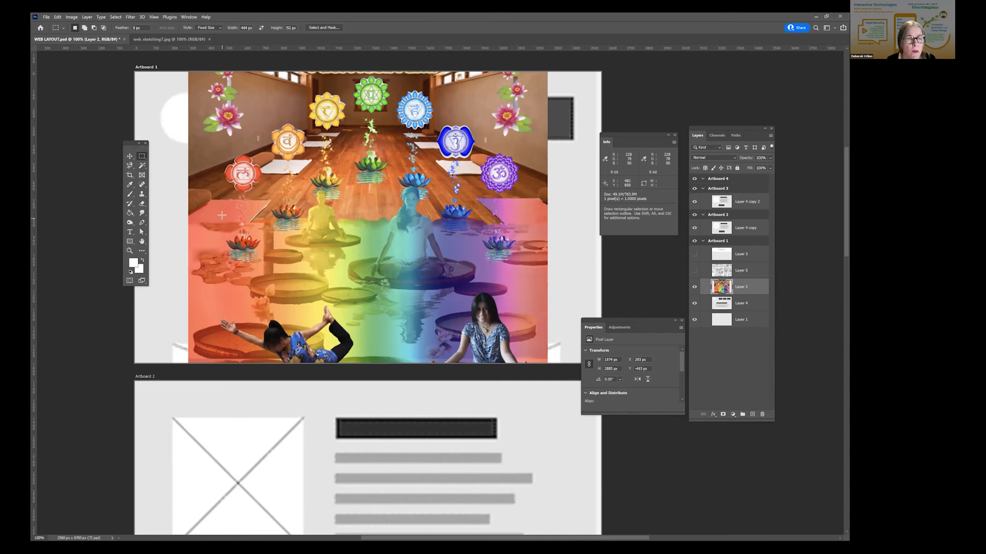
- Place the 464 by 252 px selection around the red lotus at the picture's left edge
left_click(266, 234)
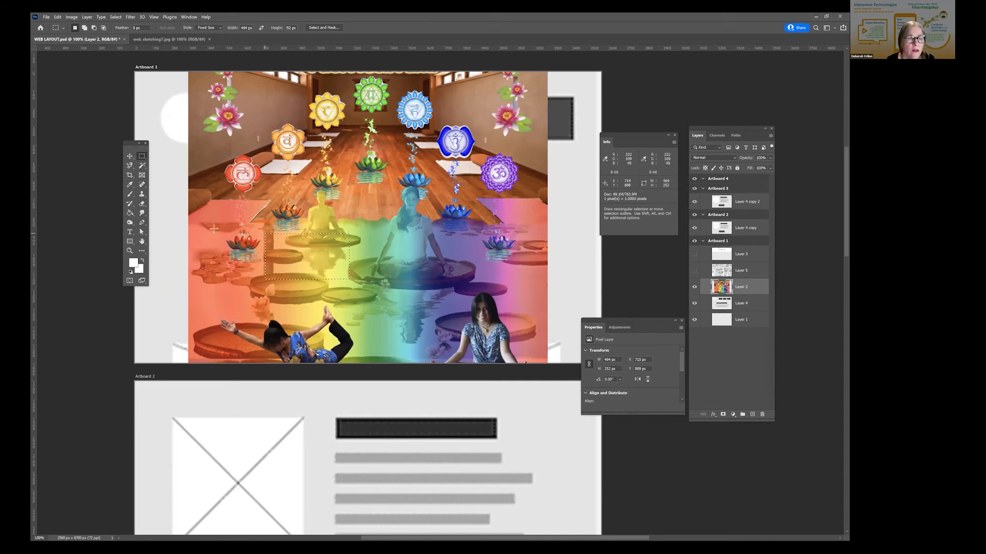
left_click(194, 231)
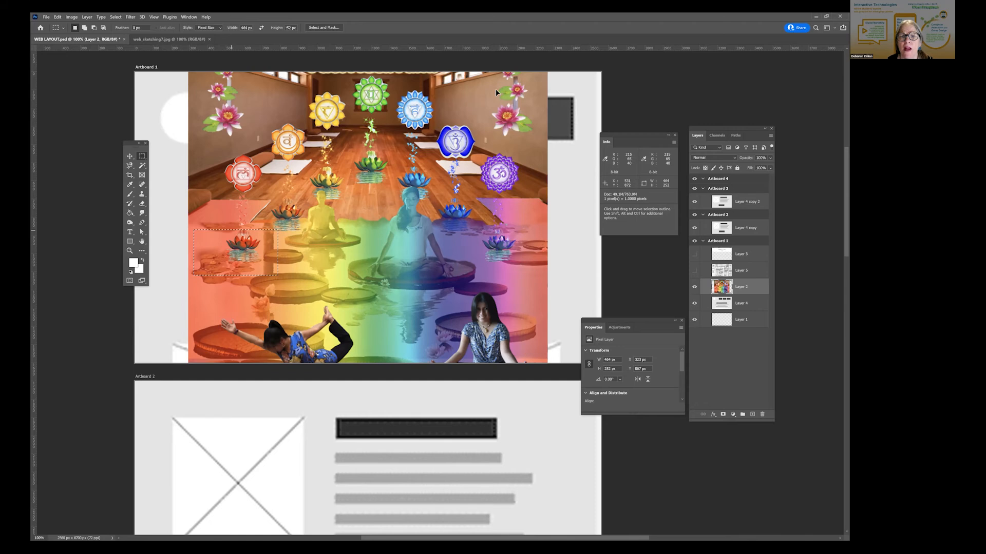
left_click_drag(496, 93, 488, 107)
left_click_drag(405, 150, 399, 222)
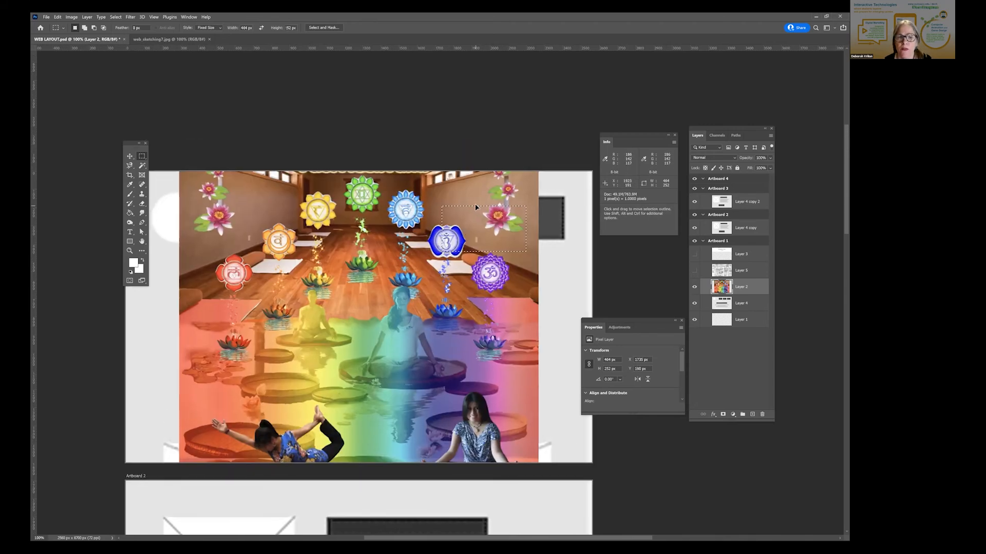
left_click_drag(476, 208, 353, 252)
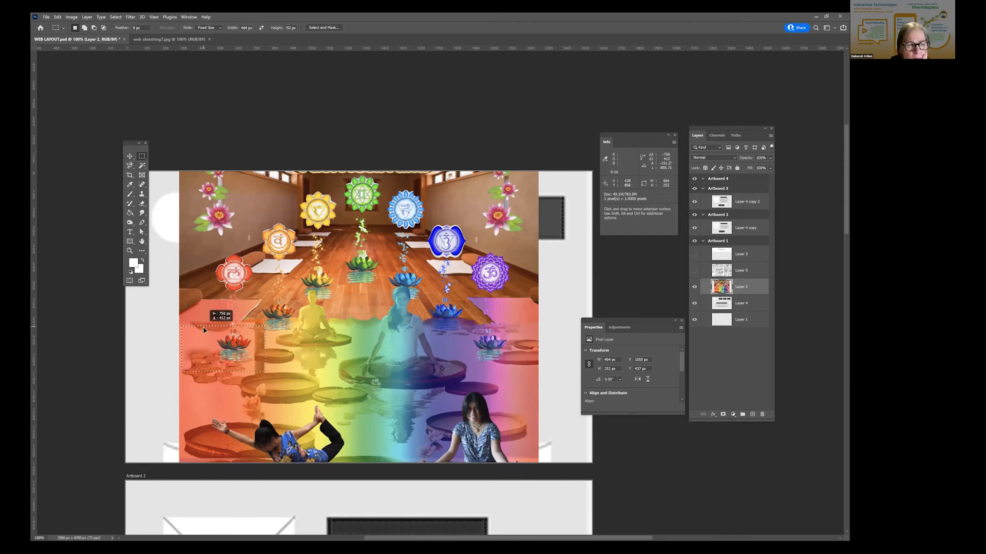
left_click(181, 326)
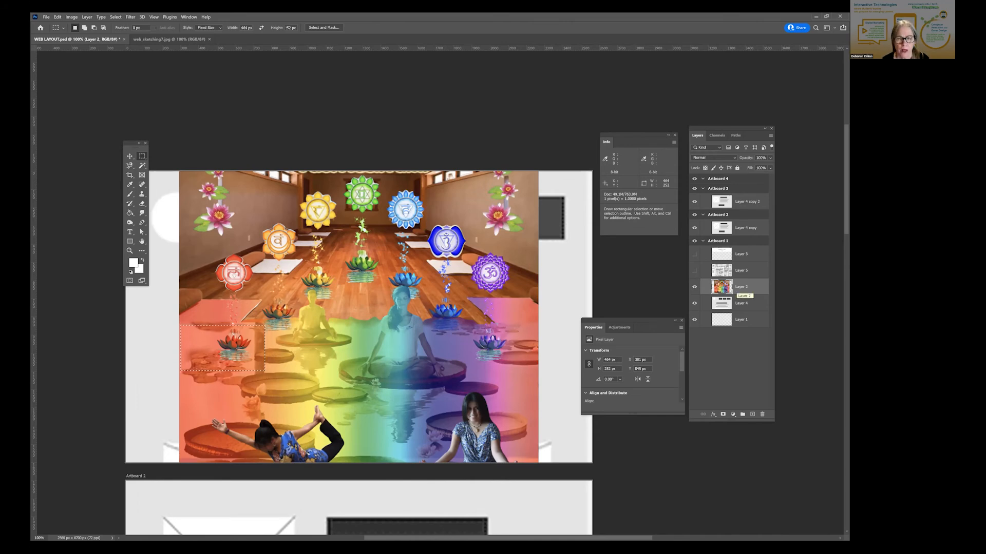
- Duplicate Layer 2 as Layer 2 copy in Artboard 1 and move the original Layer 2 into Artboard 2
right_click(738, 287)
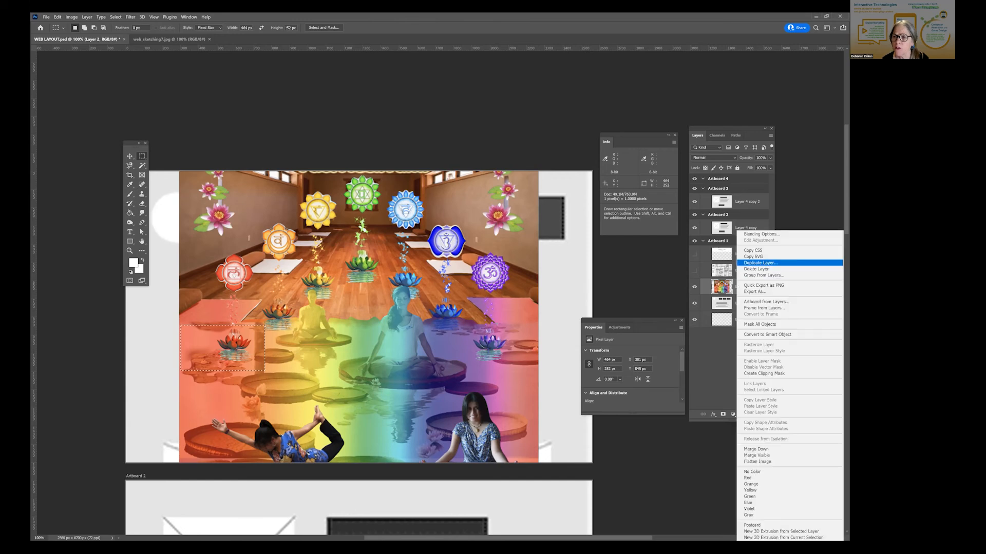
left_click(760, 263)
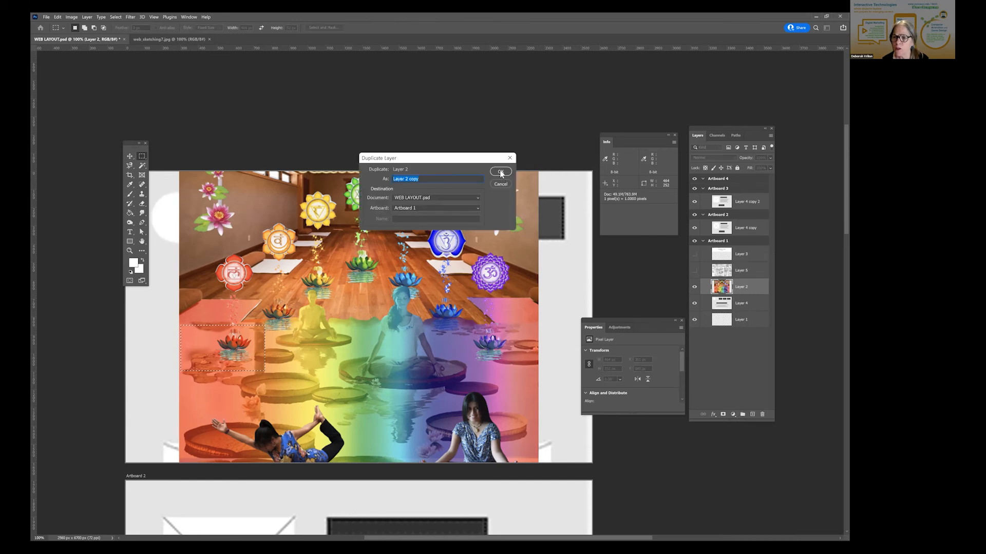
left_click(501, 172)
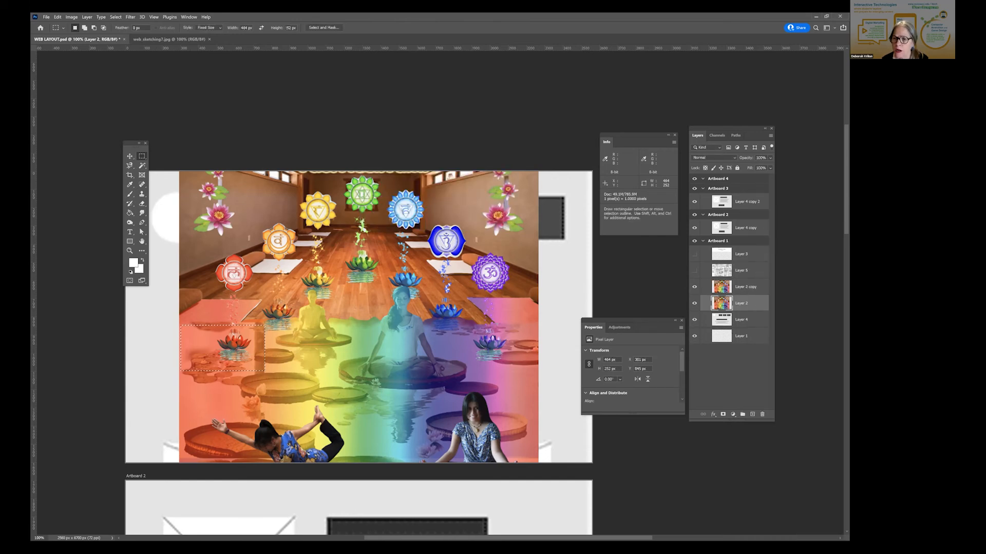
left_click_drag(741, 303, 739, 218)
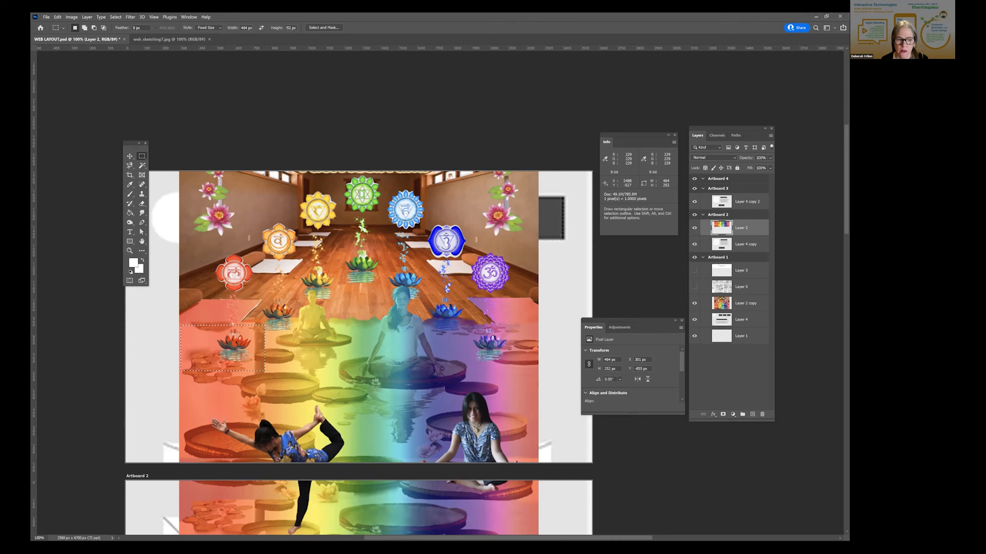
- Move the Layer 2 picture down in Artboard 2 so its upper edge sits just below the artboard's upper edge
scroll(462, 370, "down", 5)
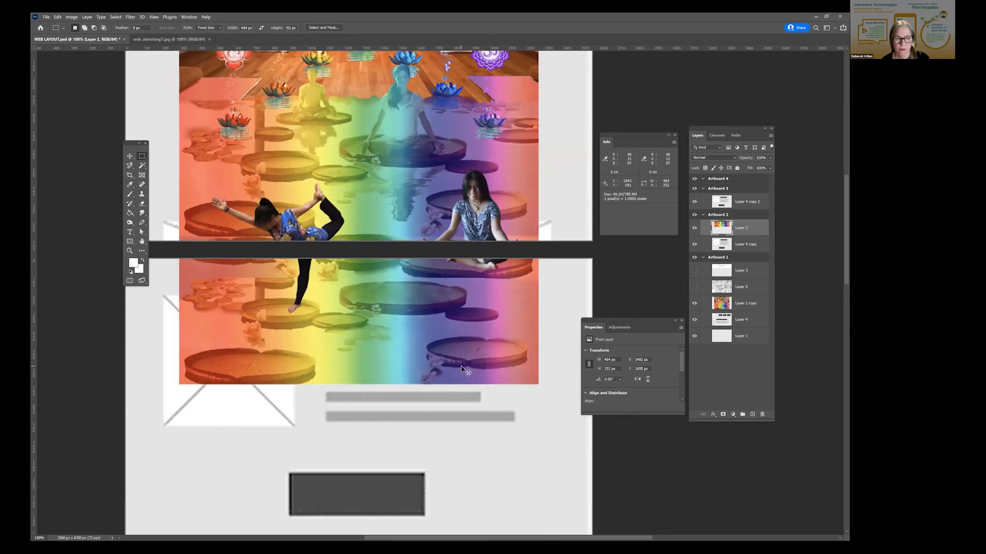
left_click(130, 156)
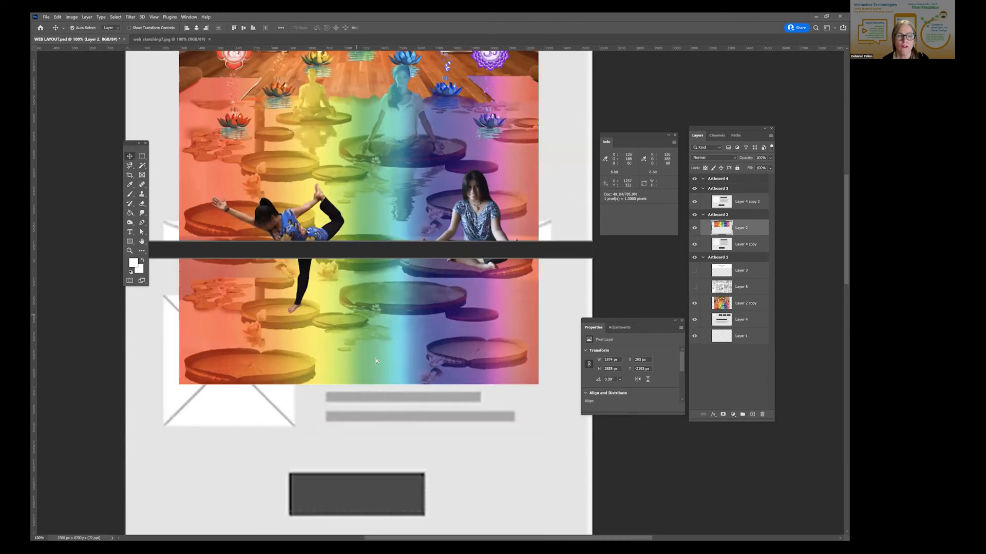
left_click_drag(359, 392, 362, 485)
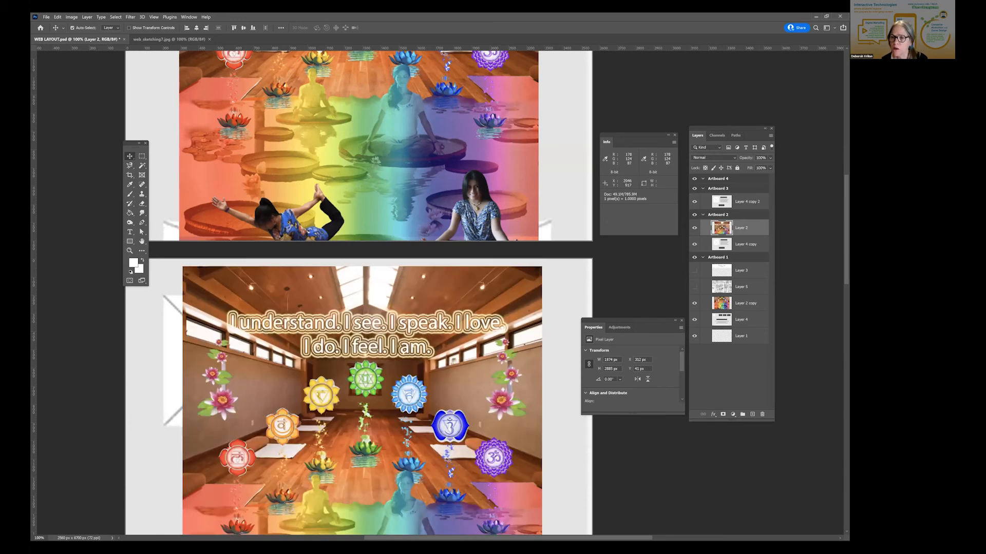
- Duplicate Layer 2 copy within Artboard 1
right_click(749, 304)
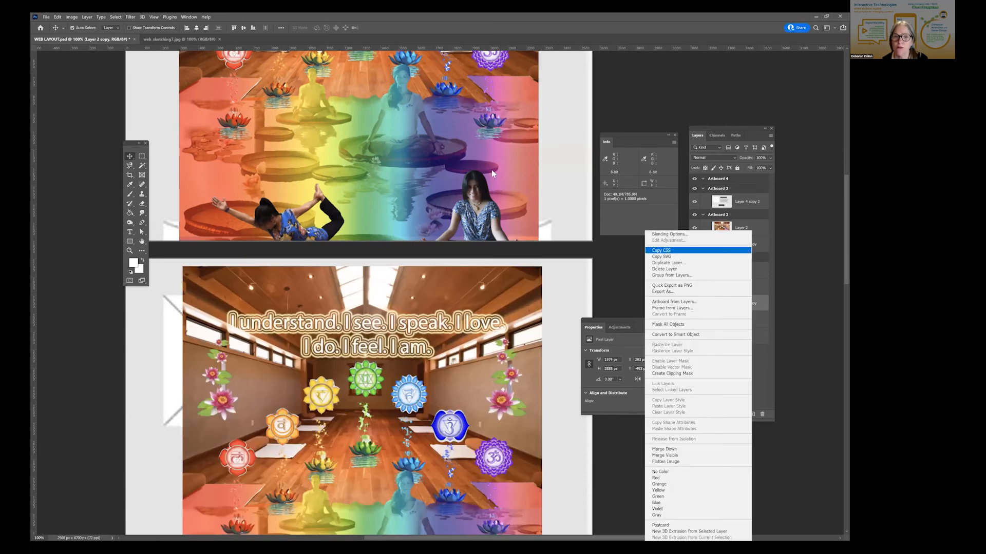
left_click(668, 263)
left_click(499, 172)
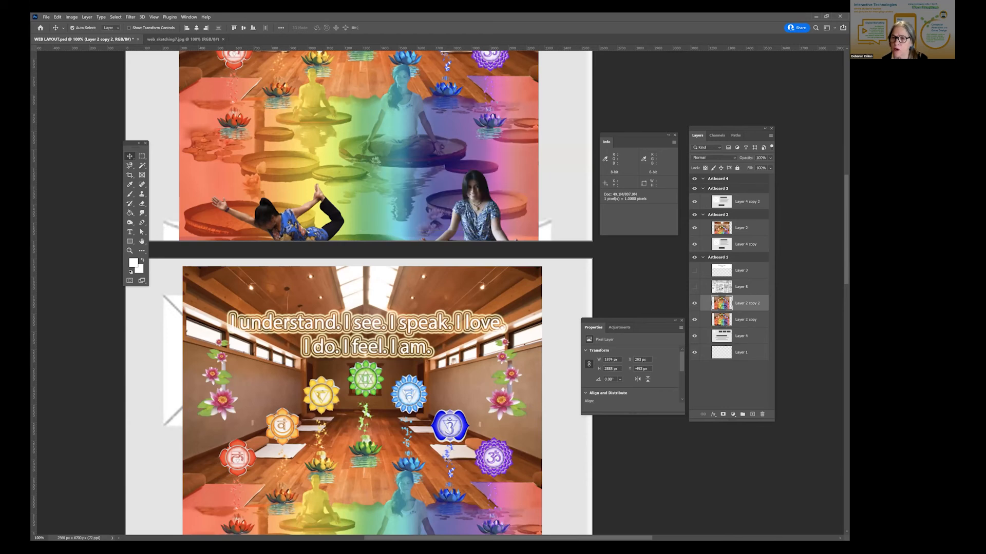
- Undo a trial move of Layer 2 copy into Artboard 2, and place the layer hidden below Layer 4 in Artboard 1
left_click_drag(746, 320, 744, 221)
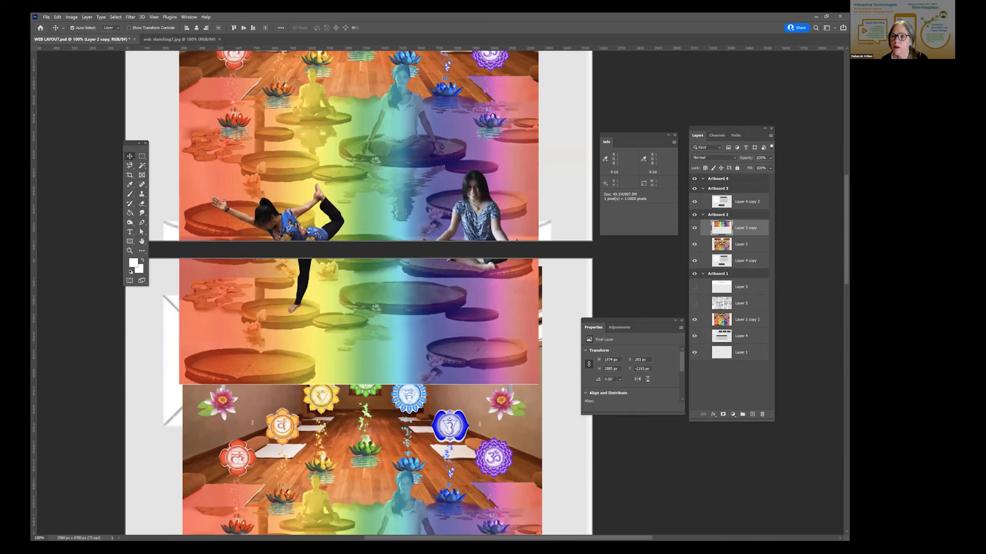
key("ctrl+z")
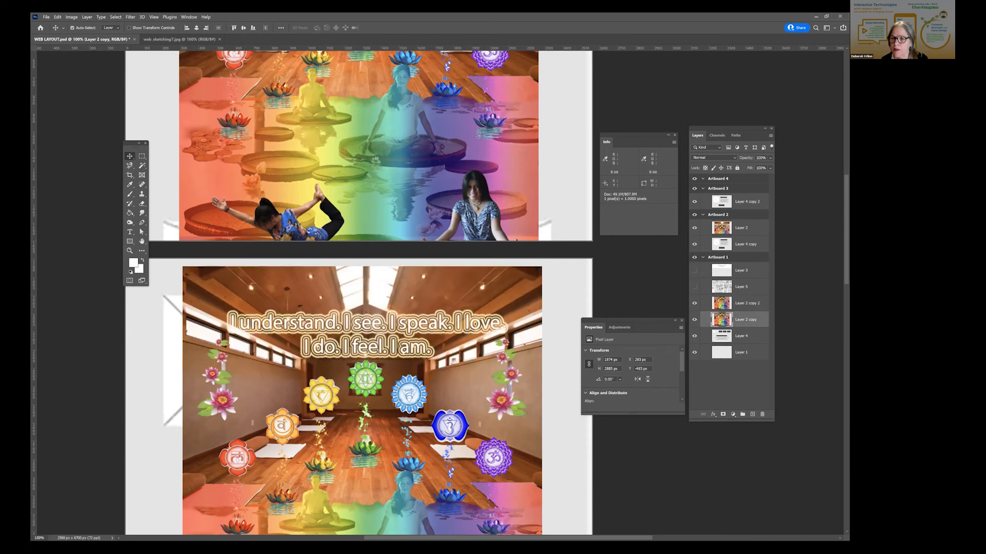
key("ctrl+z")
key("ctrl+z")
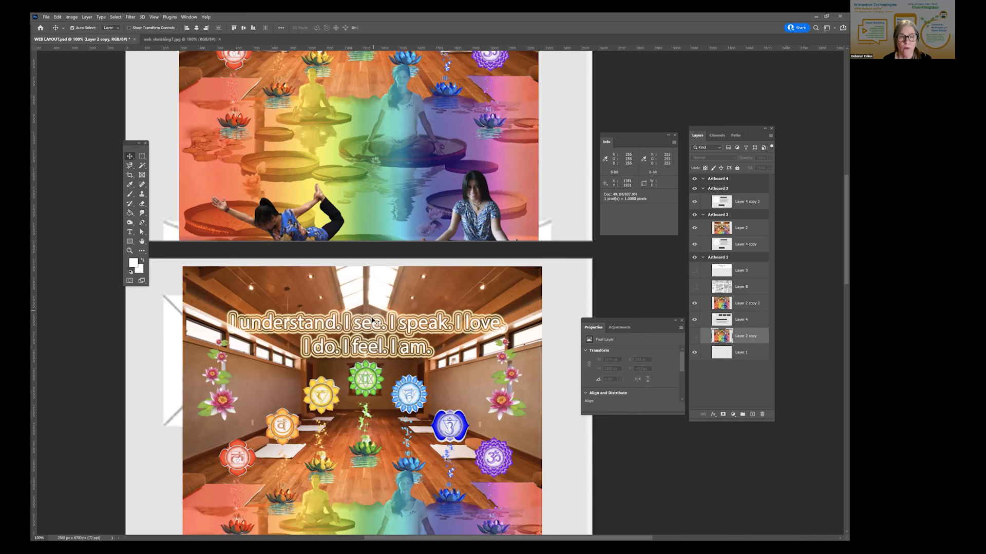
- Select the Layer 2 copy 2 picture in Artboard 1
left_click_drag(388, 212, 383, 314)
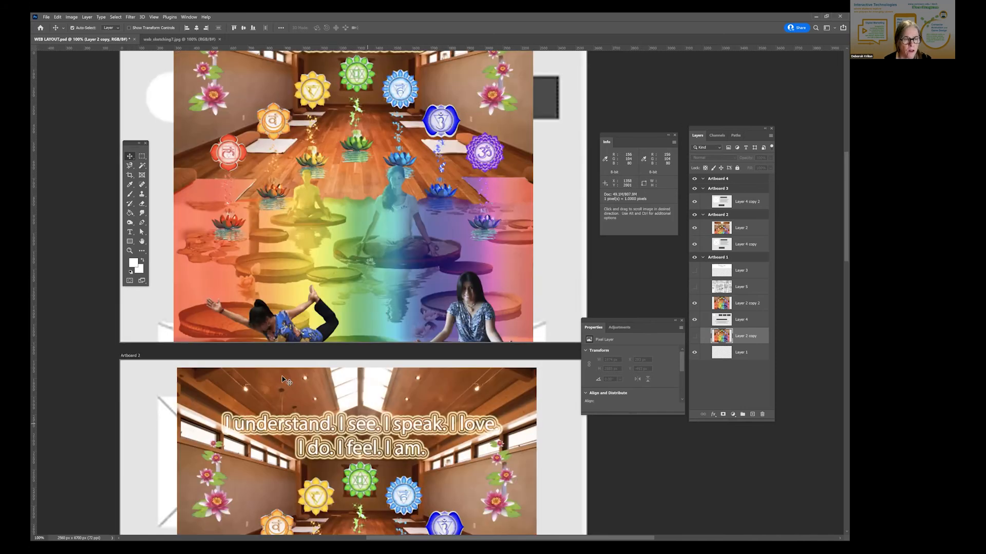
left_click_drag(367, 418, 402, 553)
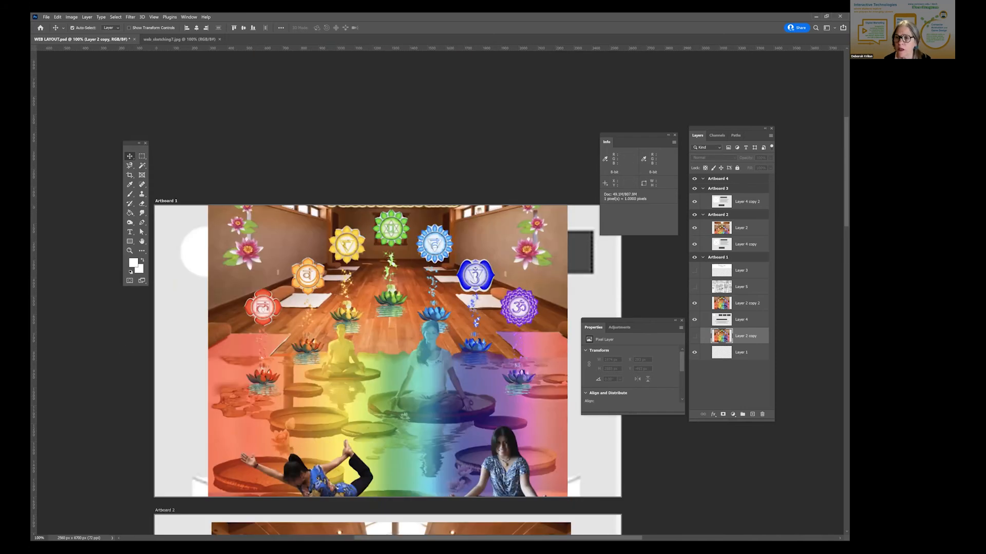
left_click(465, 305)
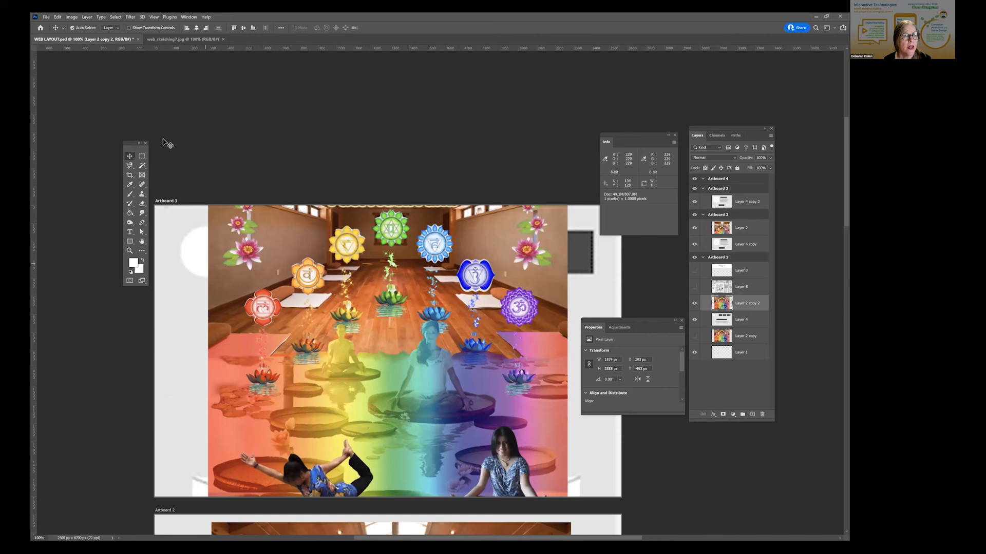
- Place a fixed-size 464 by 252 px marquee selection around the red lotus at the side of the Layer 2 copy 2 picture
left_click(142, 156)
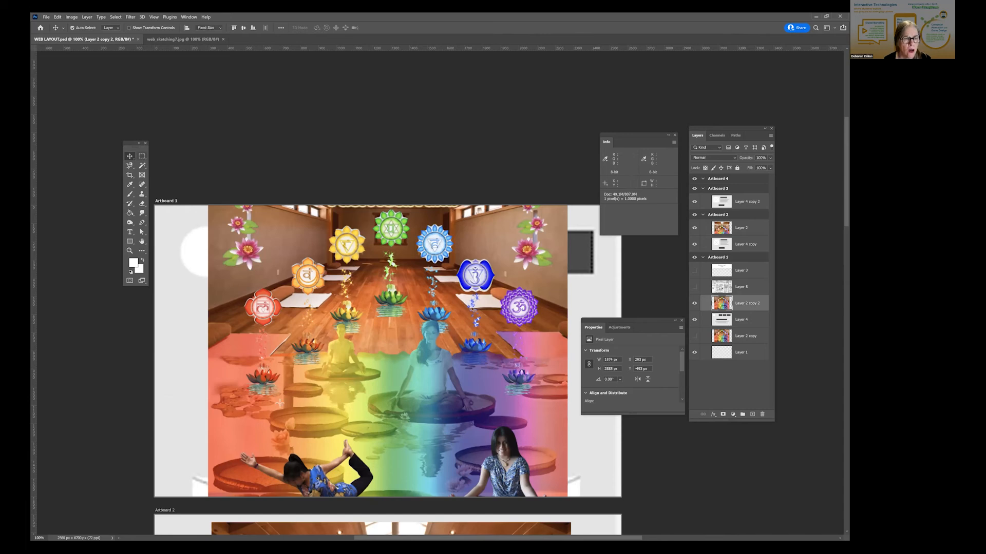
left_click(213, 357)
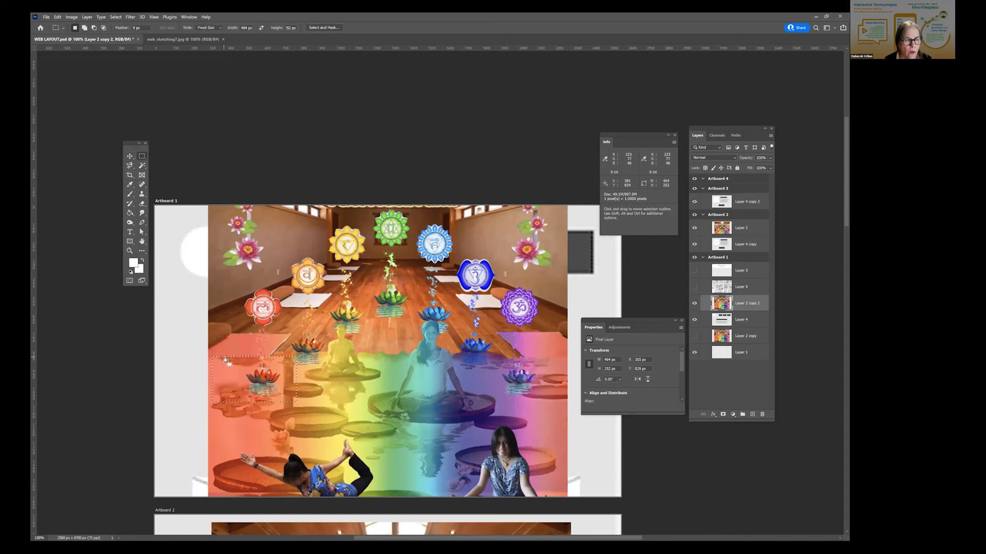
left_click_drag(222, 360, 220, 360)
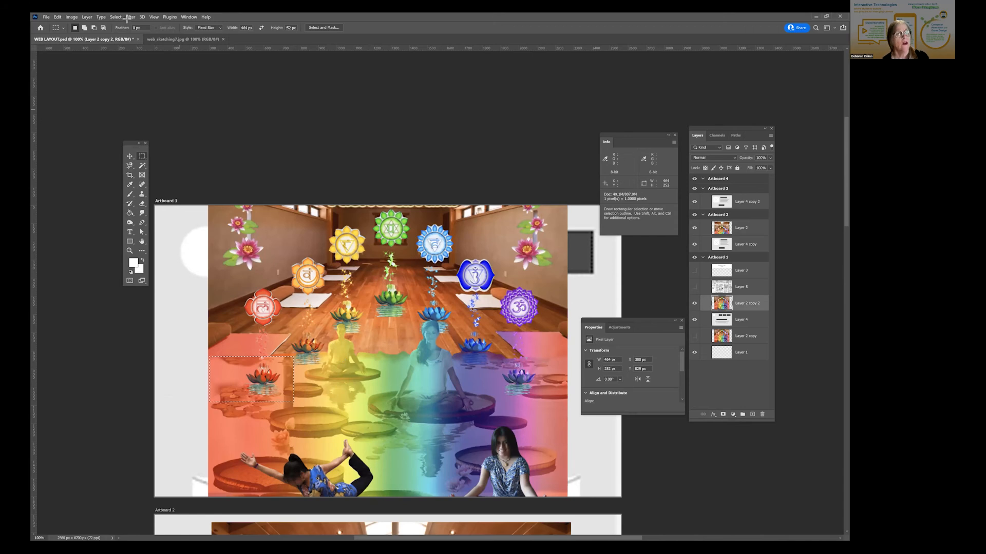
- Copy the selected lotus area and paste it in place as a new layer in Artboard 1
left_click(71, 18)
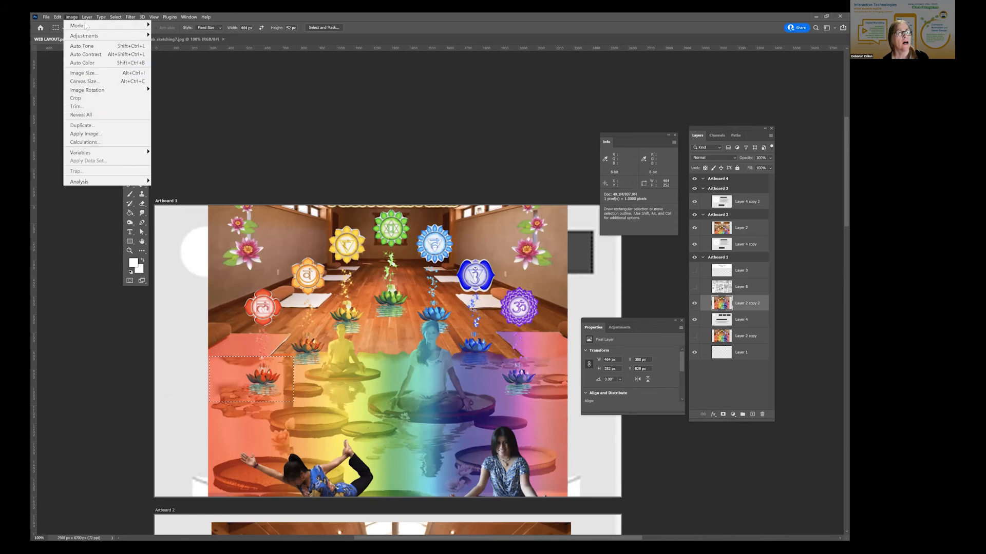
mouse_move(60, 17)
left_click(60, 70)
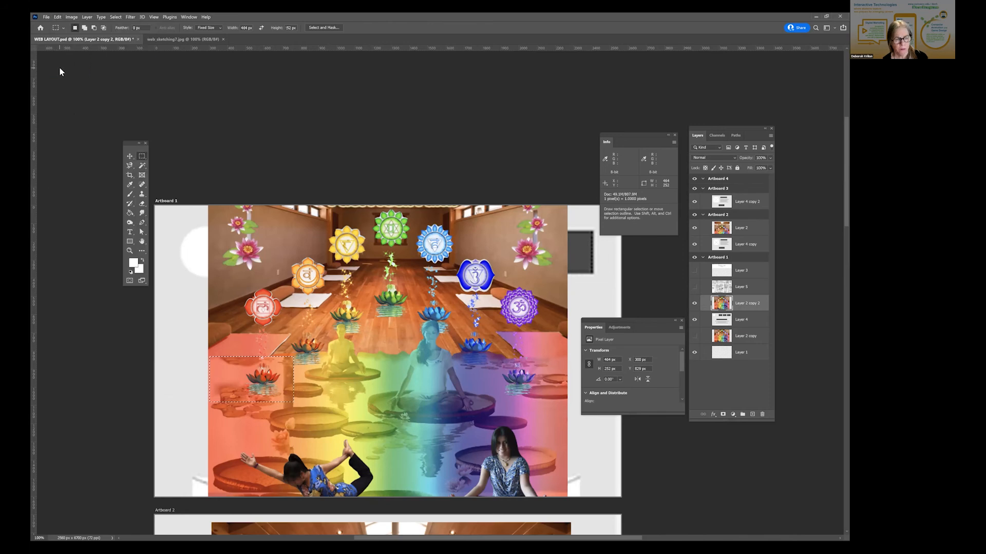
key("ctrl+d")
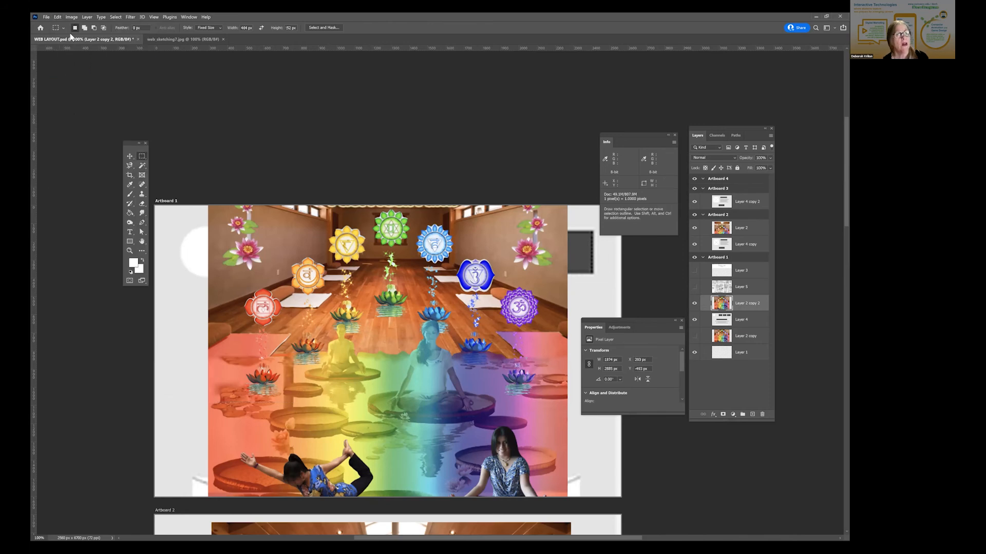
left_click(57, 18)
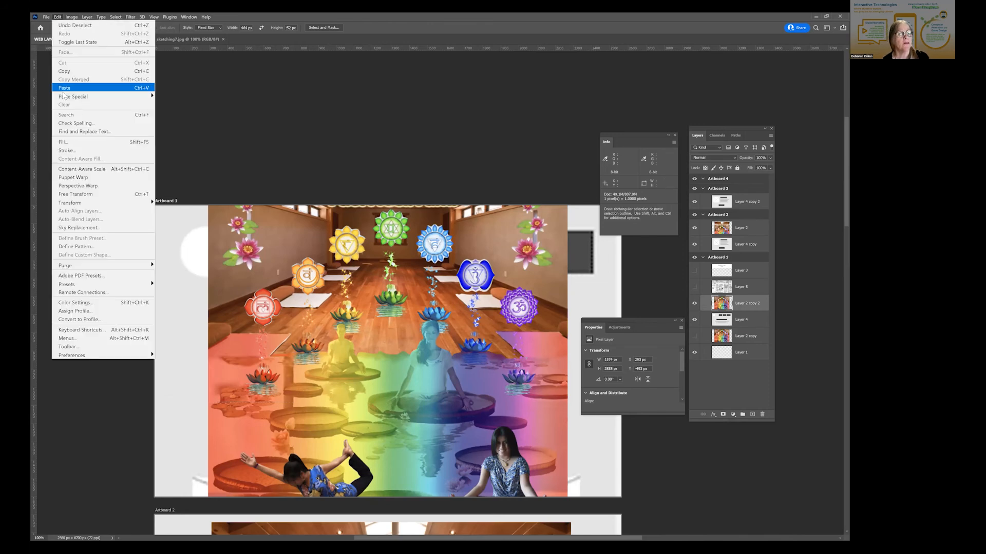
mouse_move(64, 96)
left_click(176, 106)
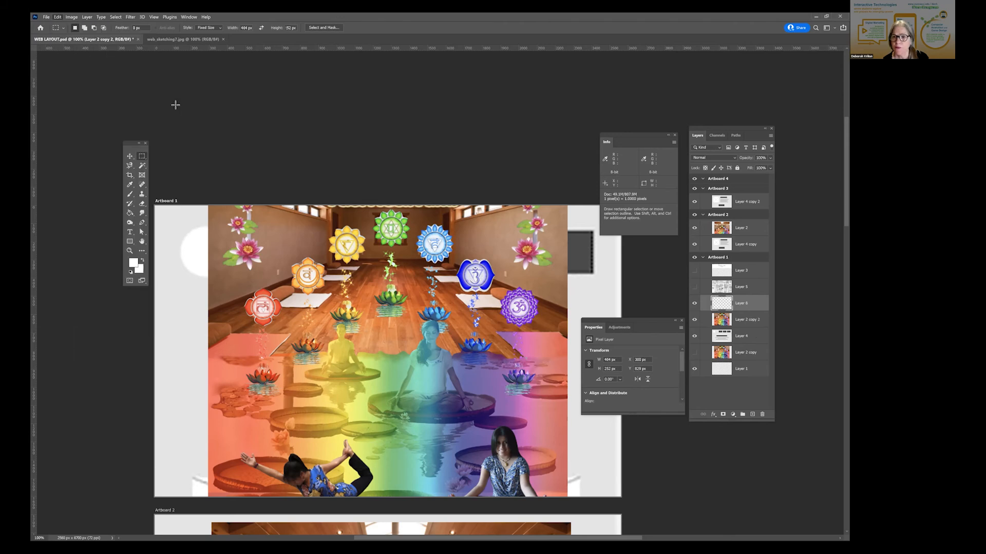
- Hide Layer 2 copy 2 and move the cropped lotus picture over the first dark wireframe box in Artboard 1
left_click(694, 320)
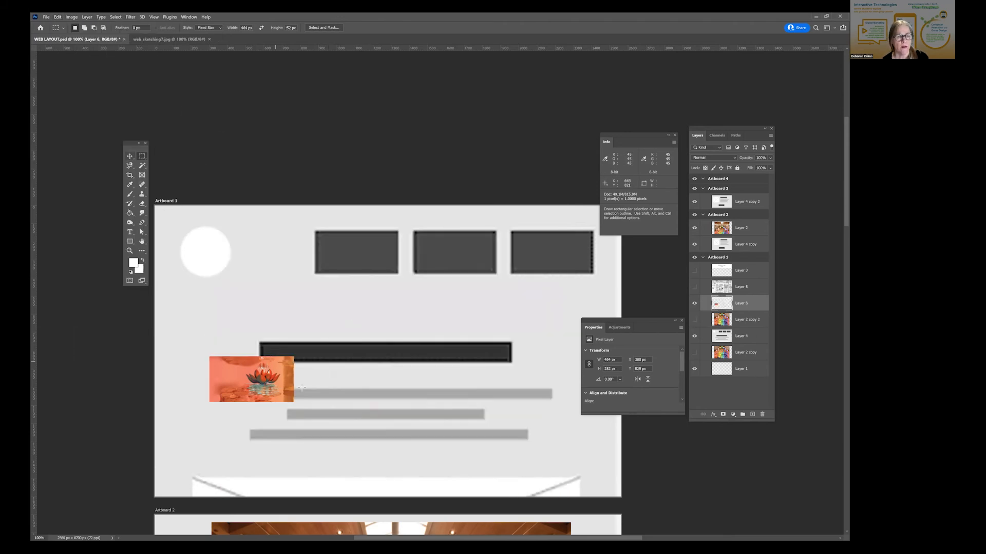
left_click(130, 157)
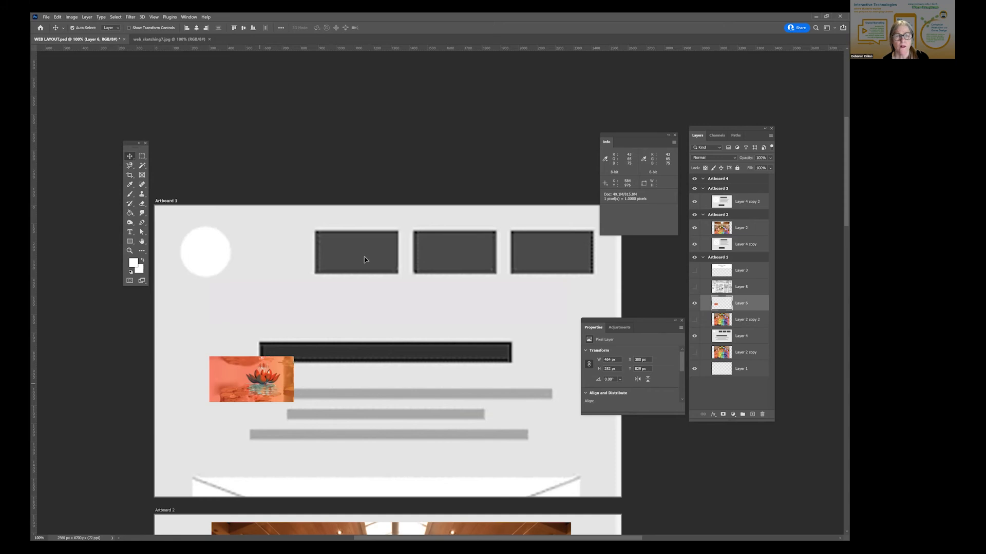
left_click_drag(261, 384, 365, 257)
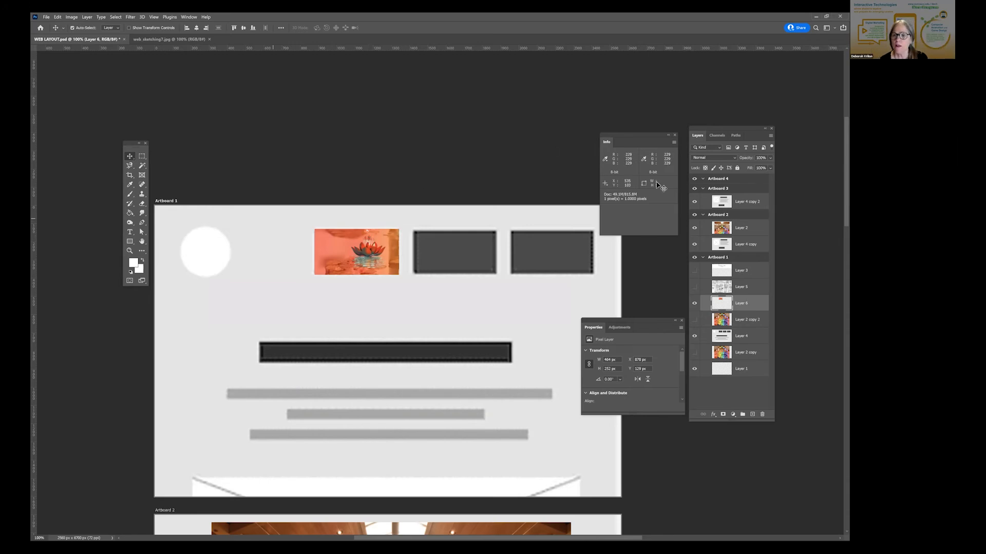
- Show the Layer 3 header flush with Artboard 1's upper edge and stack it directly below Layer 6
left_click(694, 270)
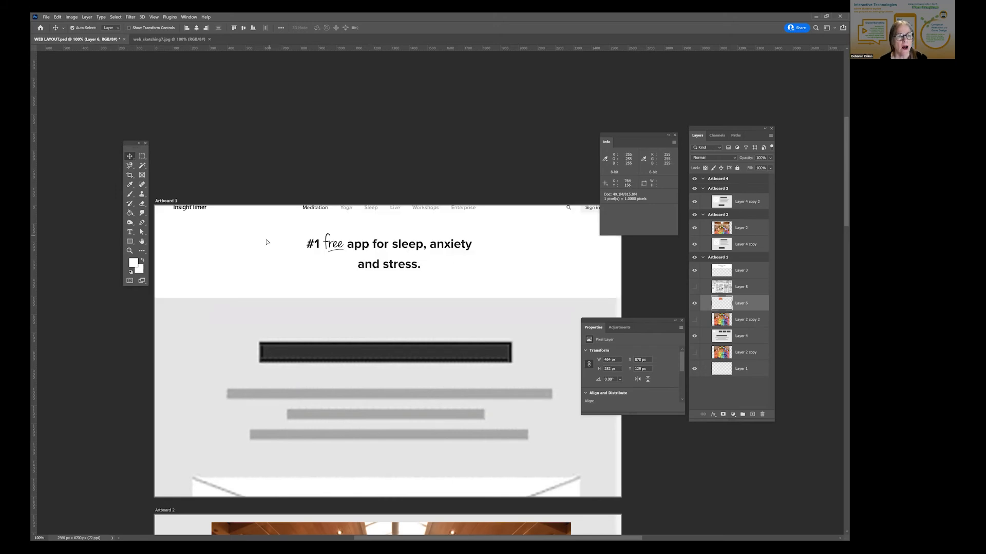
left_click_drag(264, 252, 266, 247)
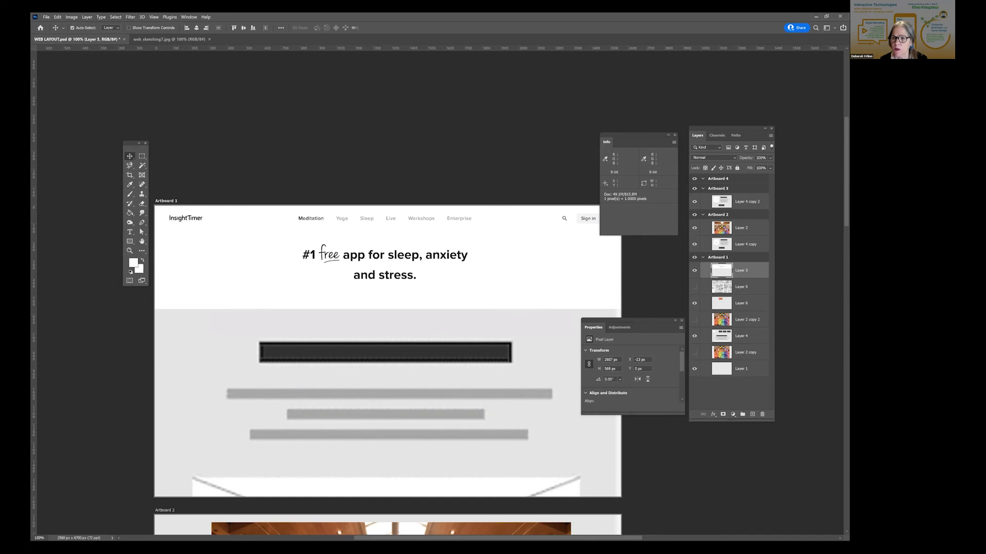
left_click_drag(741, 270, 741, 312)
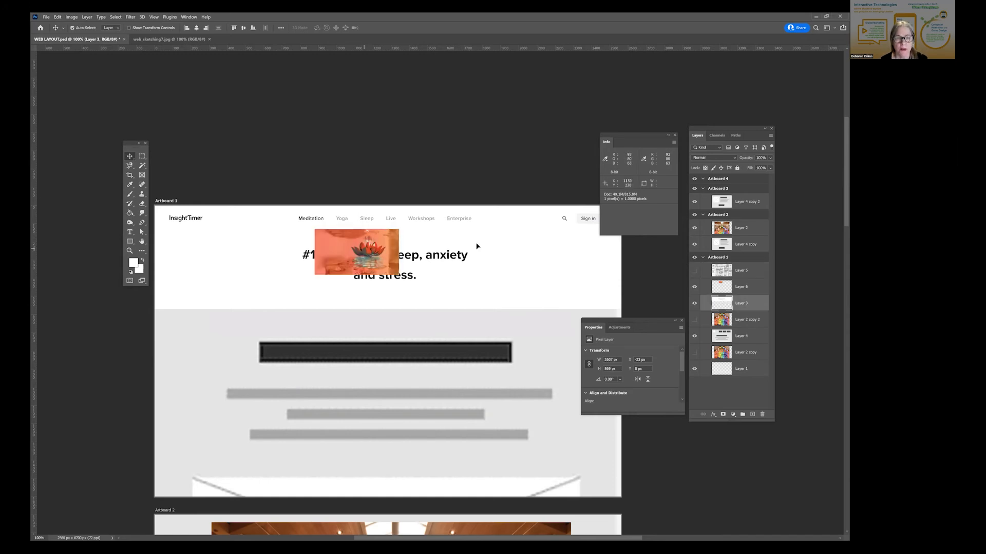
- Undo a trial move of Layer 3, and duplicate the Layer 6 lotus picture twice to form an evenly spaced row of three
left_click_drag(364, 249, 459, 249)
key("ctrl+z")
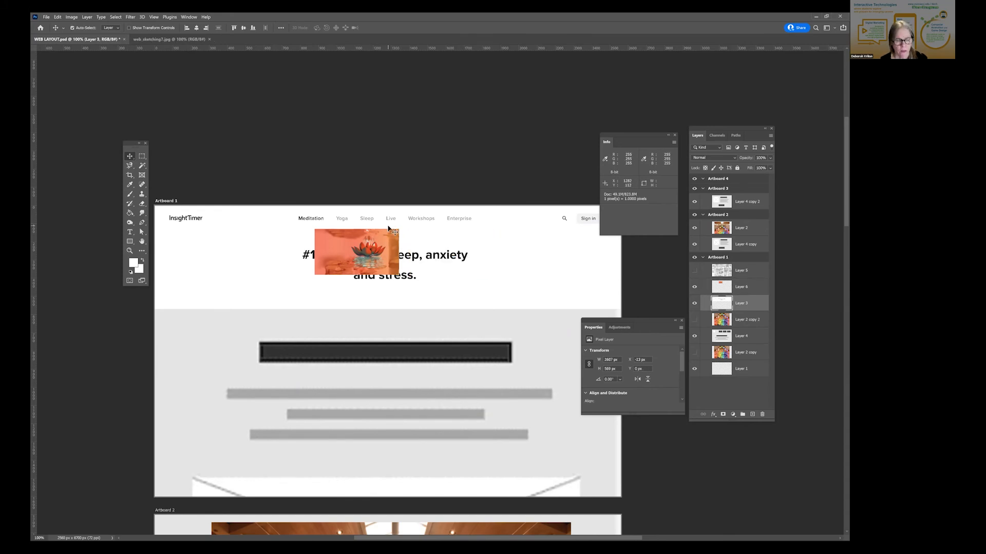
left_click(363, 242)
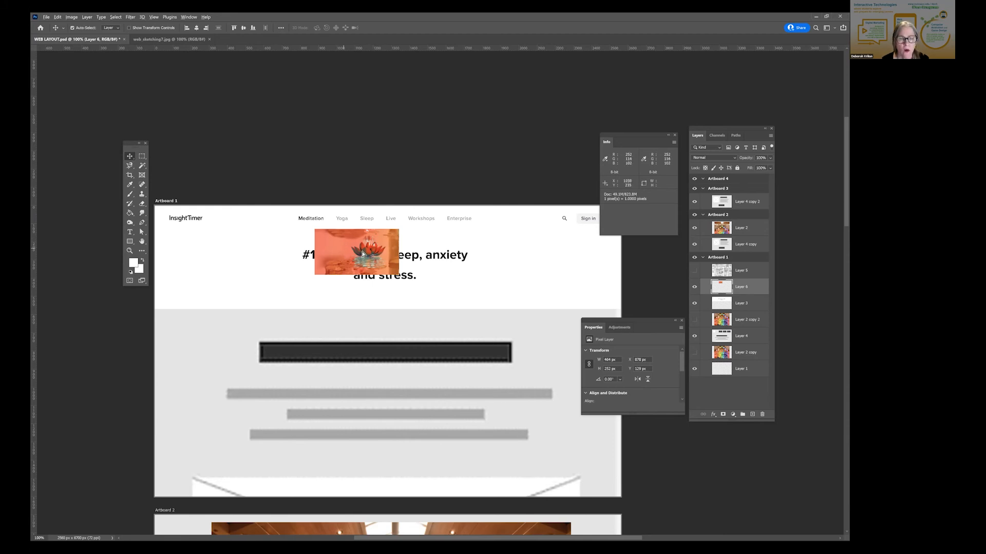
left_click_drag(442, 251, 539, 252)
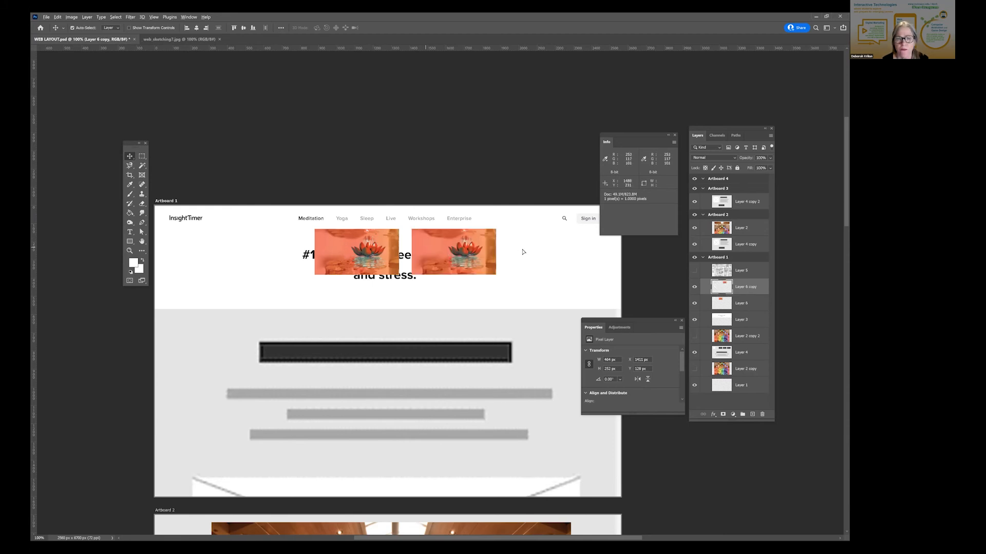
left_click_drag(426, 249, 523, 250)
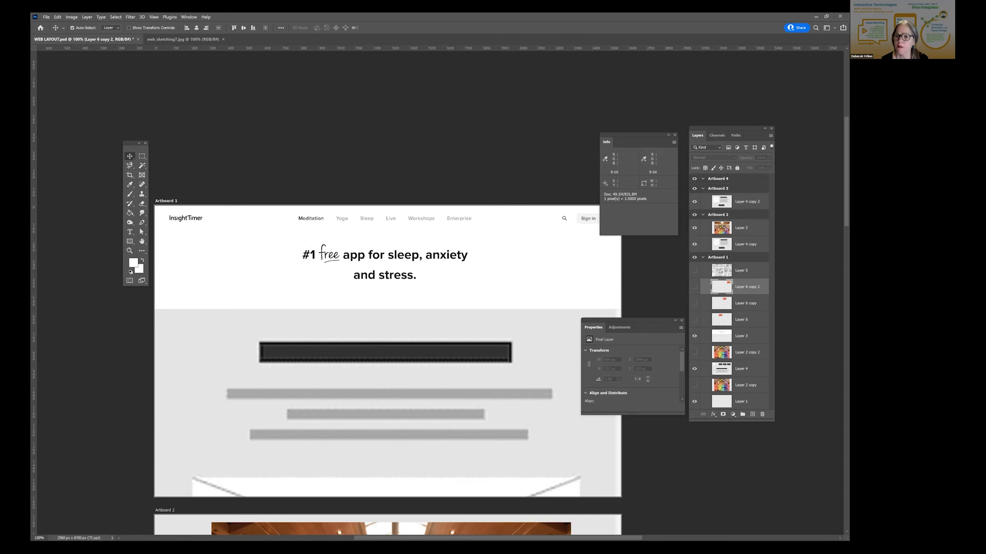
- Set the marquee style to Normal and select an area of about 1210 by 330 px around the headline on Layer 3
left_click(742, 336)
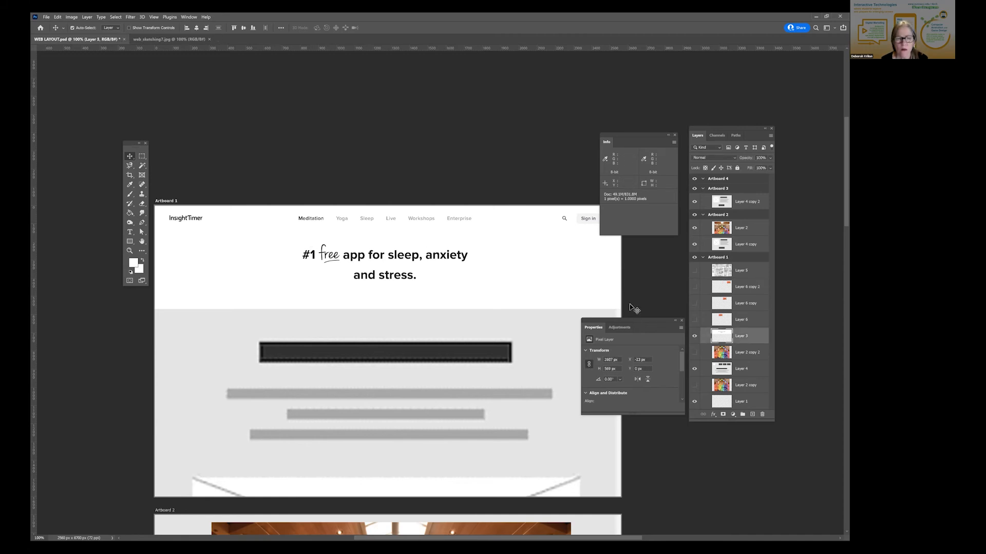
left_click(142, 156)
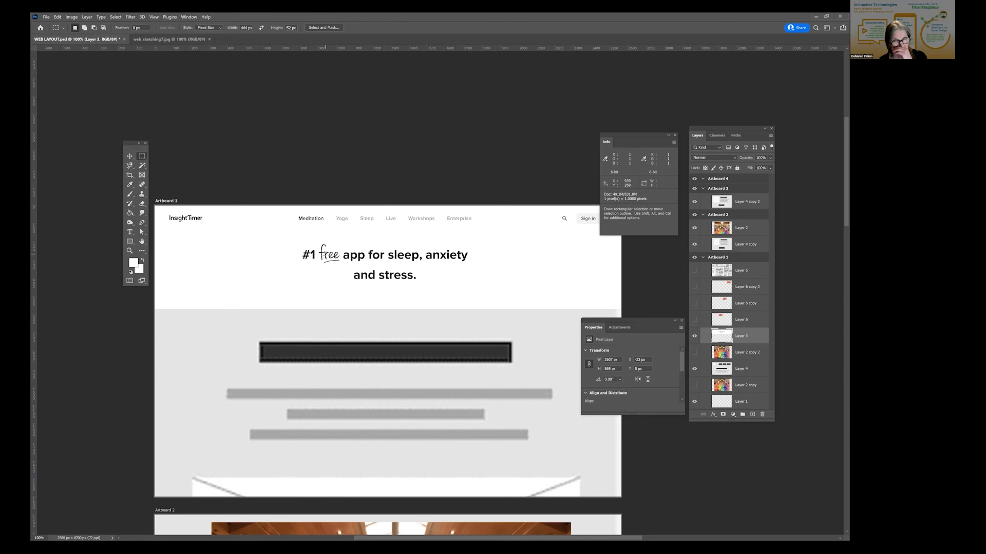
left_click(203, 27)
left_click(201, 33)
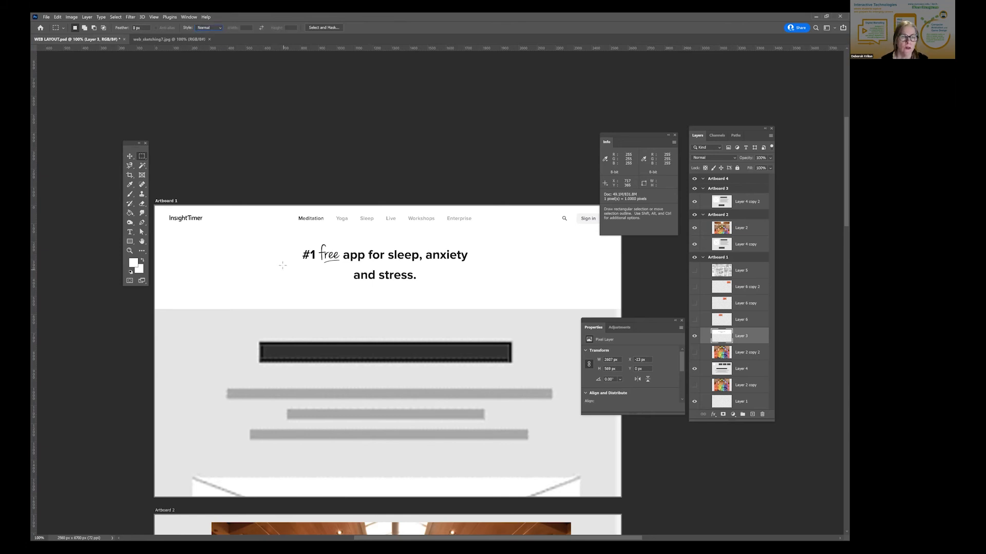
left_click_drag(497, 296, 278, 235)
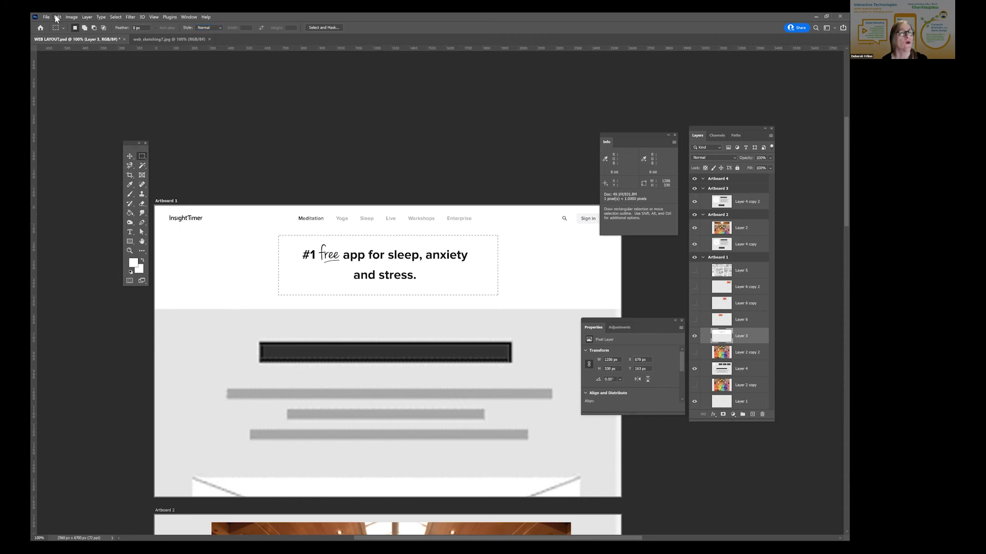
- Copy the selected headline and paste it in place as a separate layer above Layer 3
left_click(57, 18)
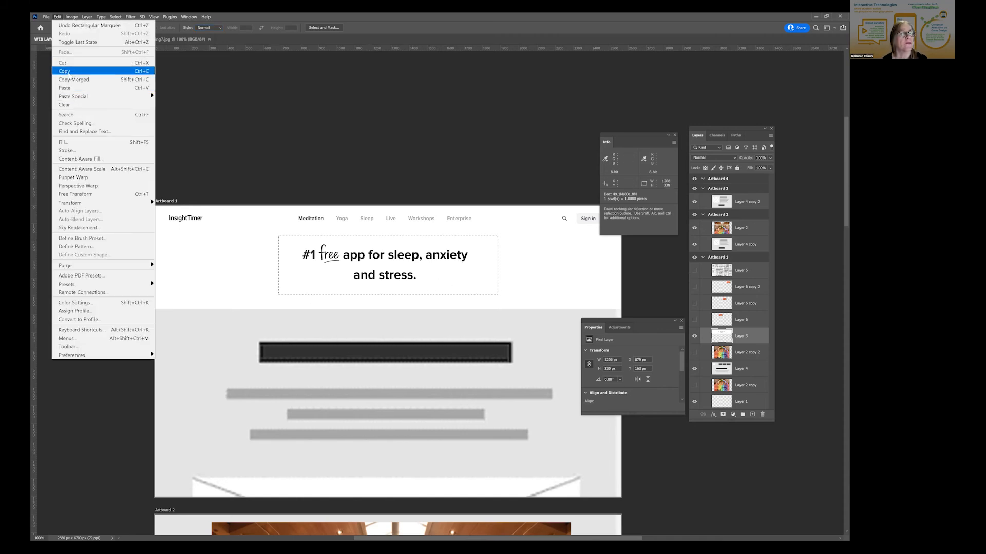
left_click(76, 71)
left_click(59, 19)
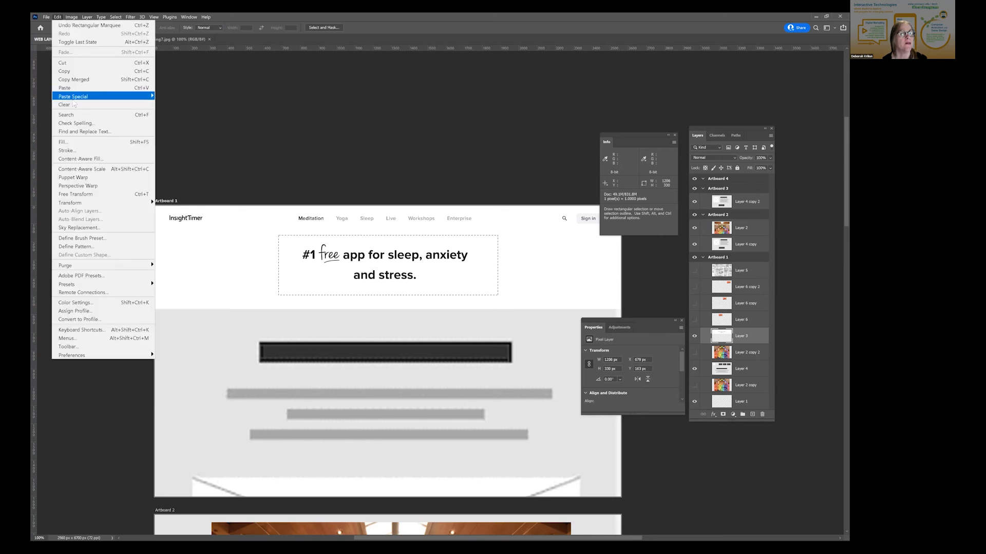
mouse_move(74, 98)
left_click(176, 104)
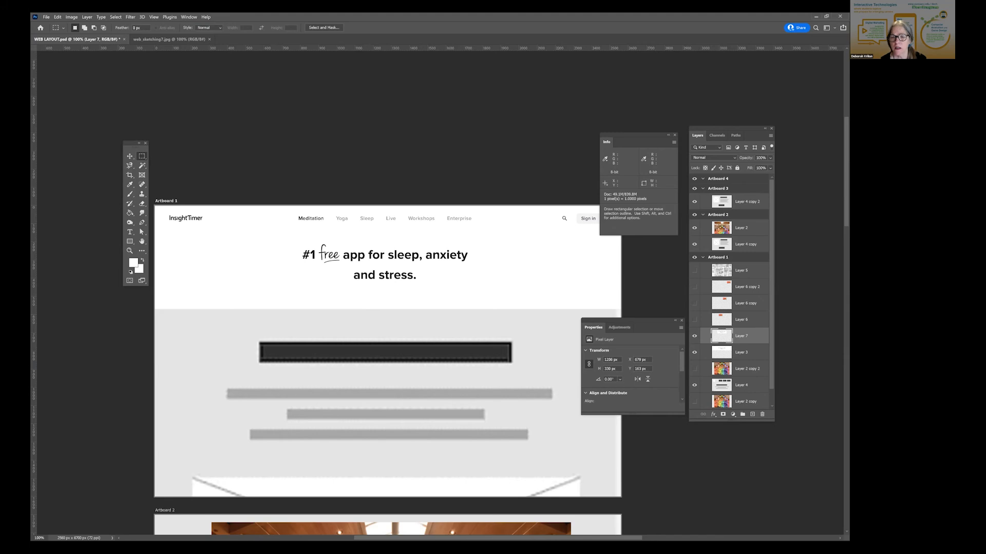
left_click(695, 353)
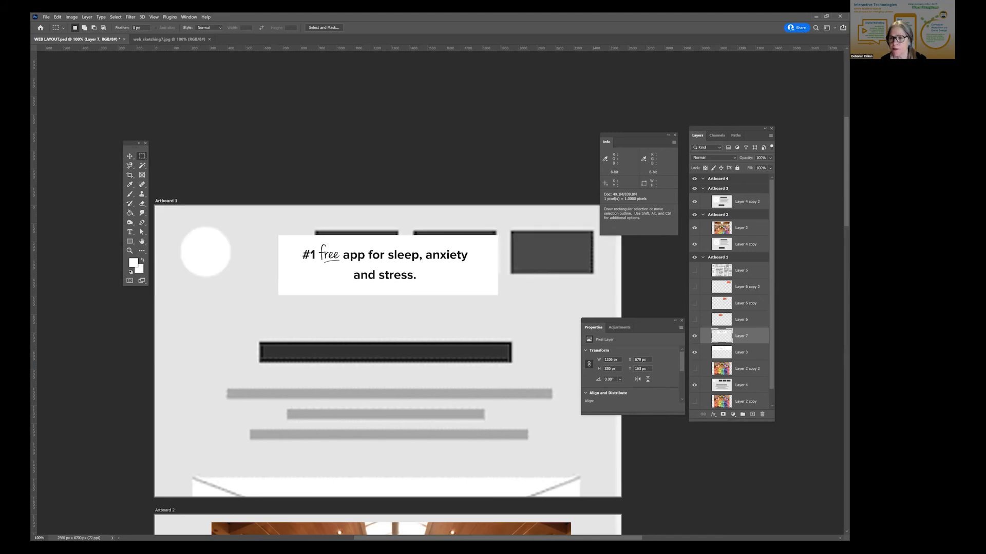
- Cover the headline on Layer 3 by filling a selection of about 1245 by 370 px around it with the white foreground color at 100% opacity
left_click(741, 352)
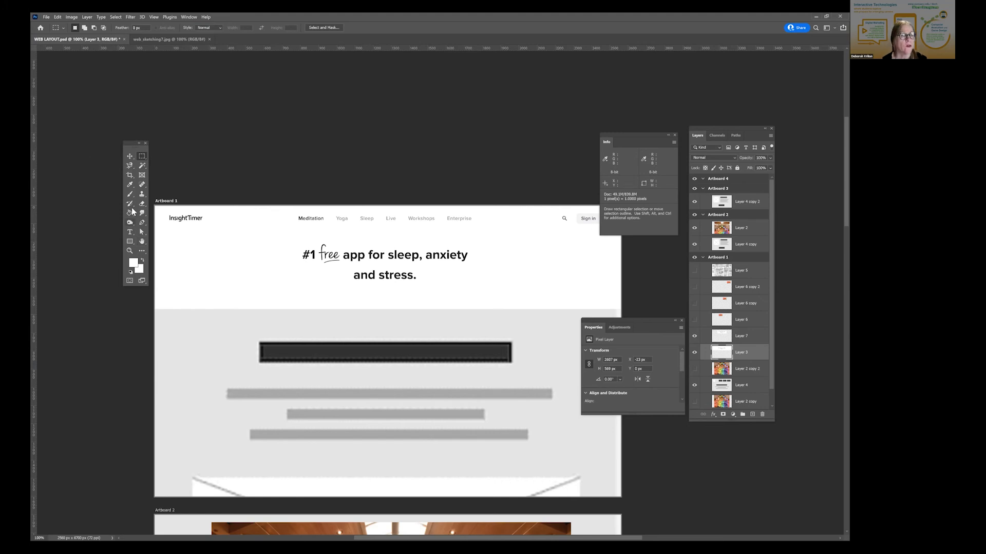
left_click_drag(266, 236, 492, 302)
left_click(58, 17)
left_click(69, 138)
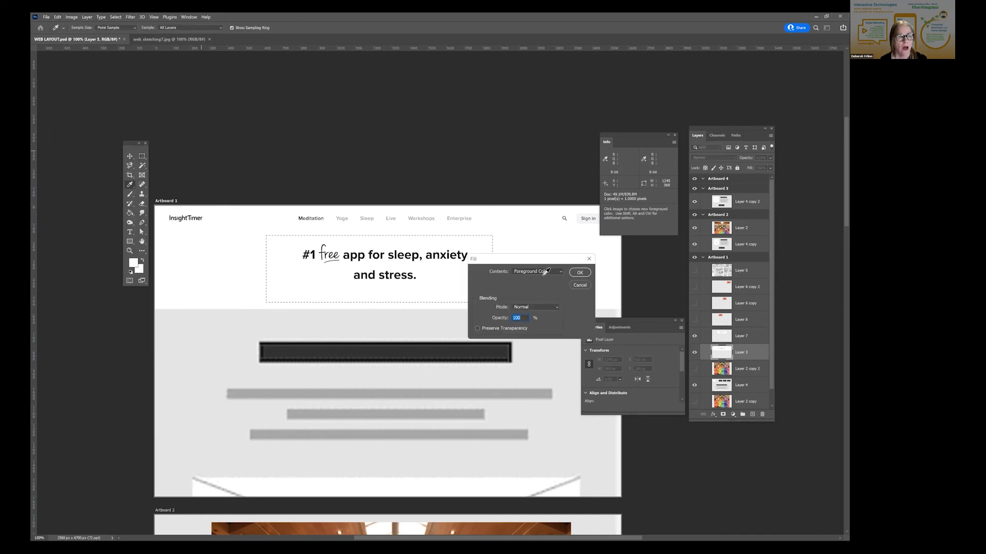
left_click(579, 272)
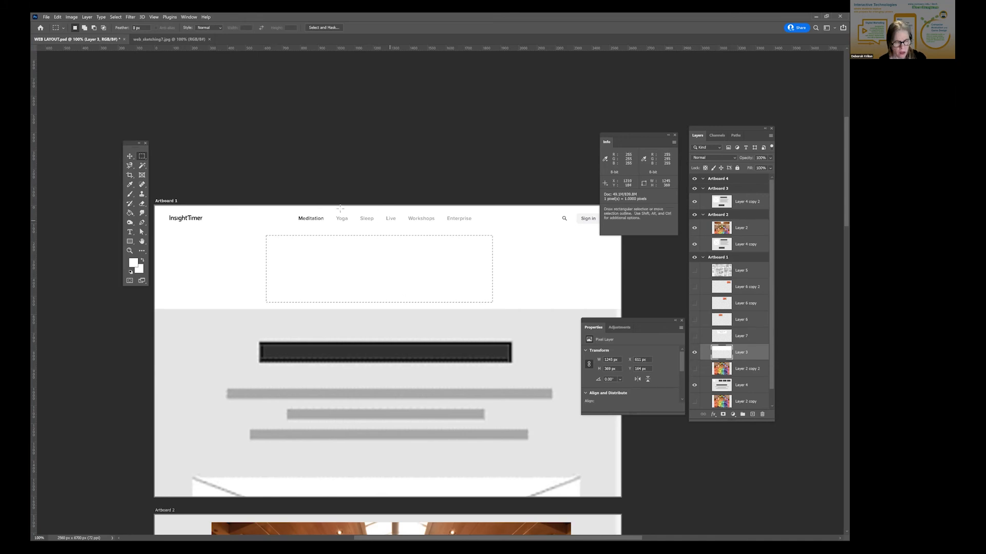
key("ctrl+d")
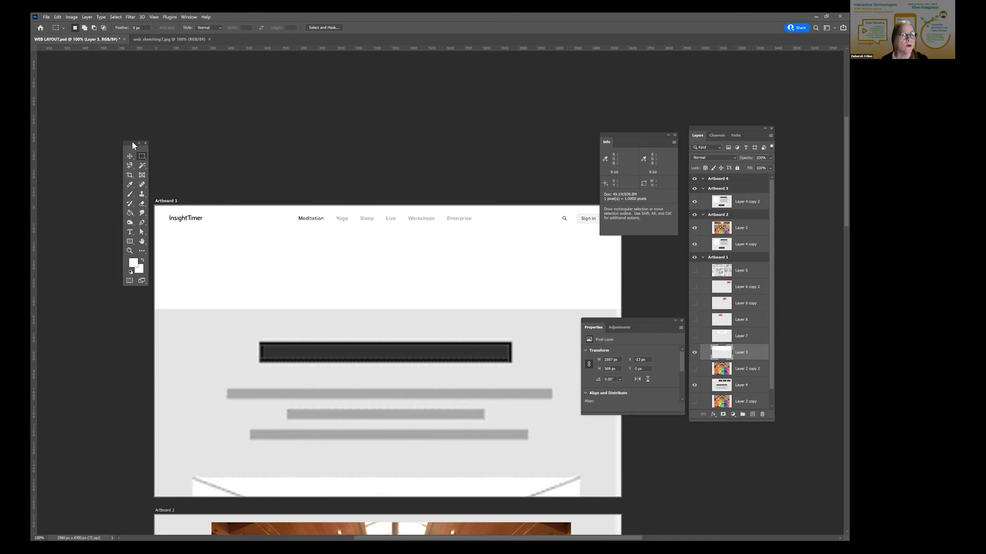
- Try filling the empty area below Layer 3's white header with white using the Paint Bucket, and undo the fill
left_click_drag(130, 144, 124, 118)
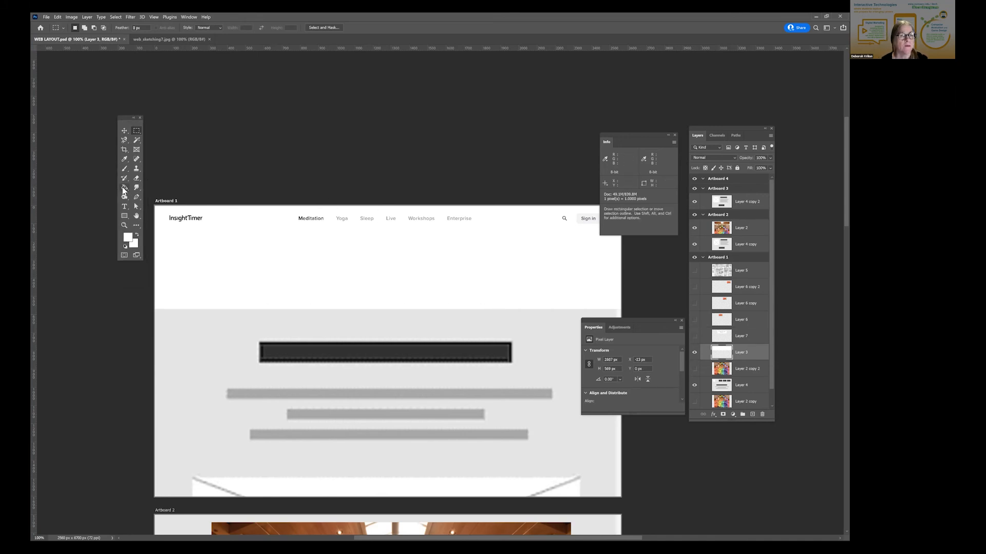
left_click(125, 187)
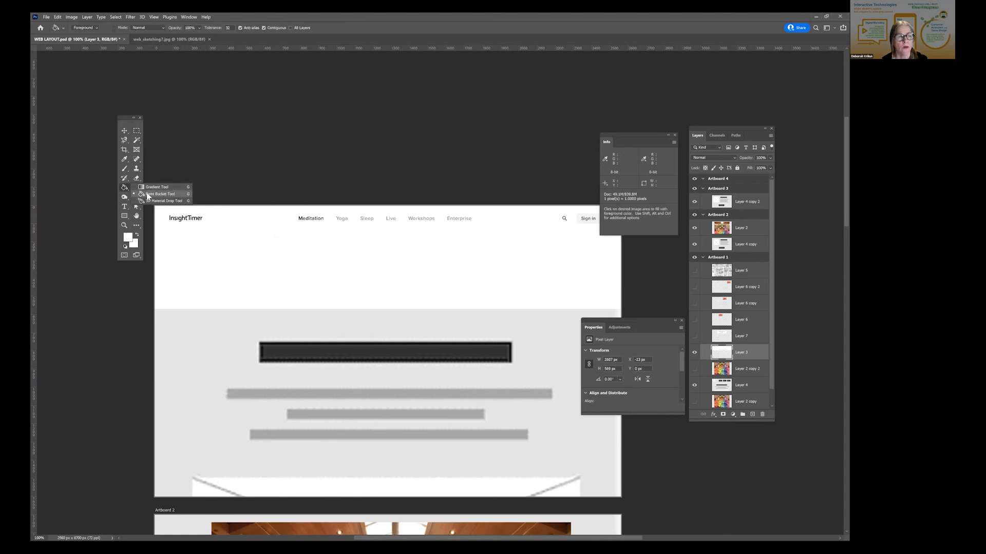
left_click(147, 194)
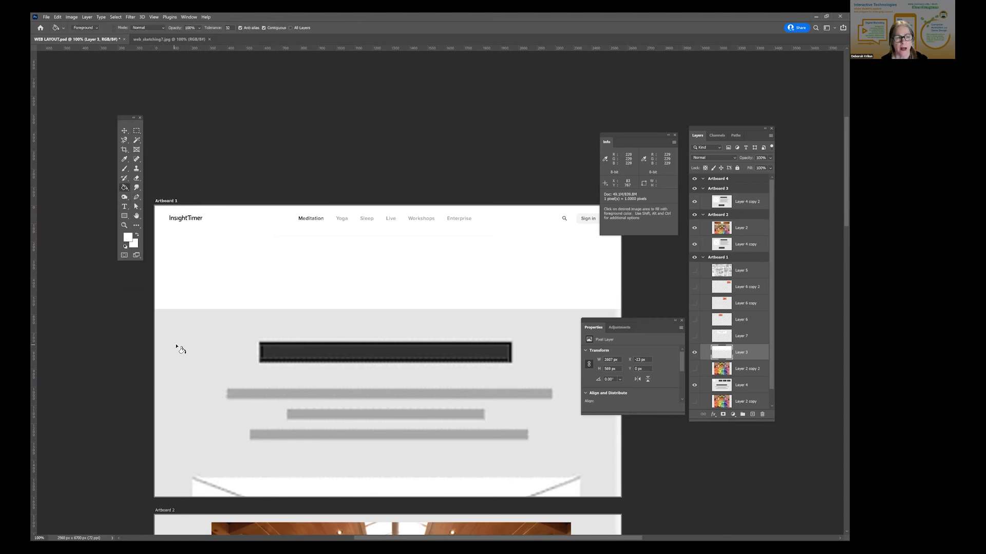
left_click(177, 348)
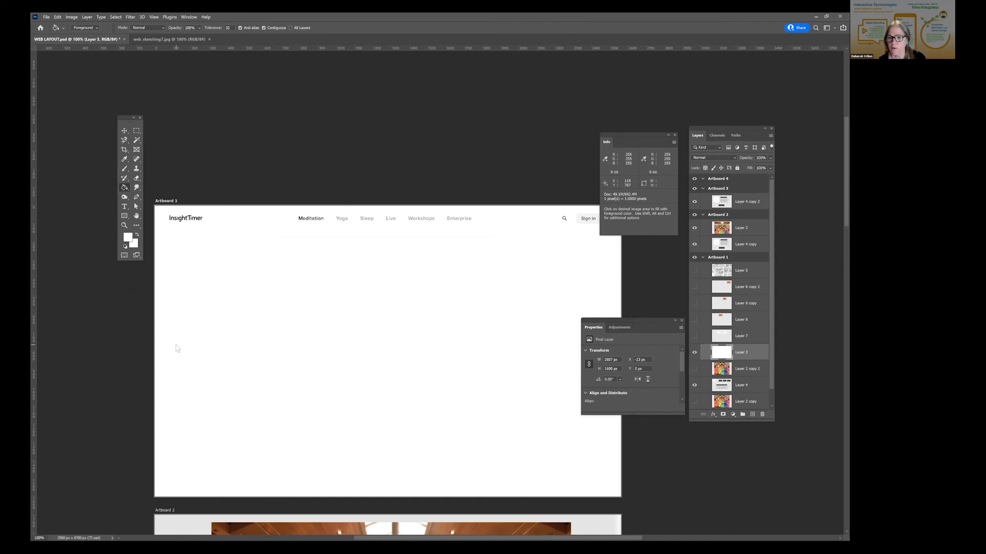
key("ctrl+z")
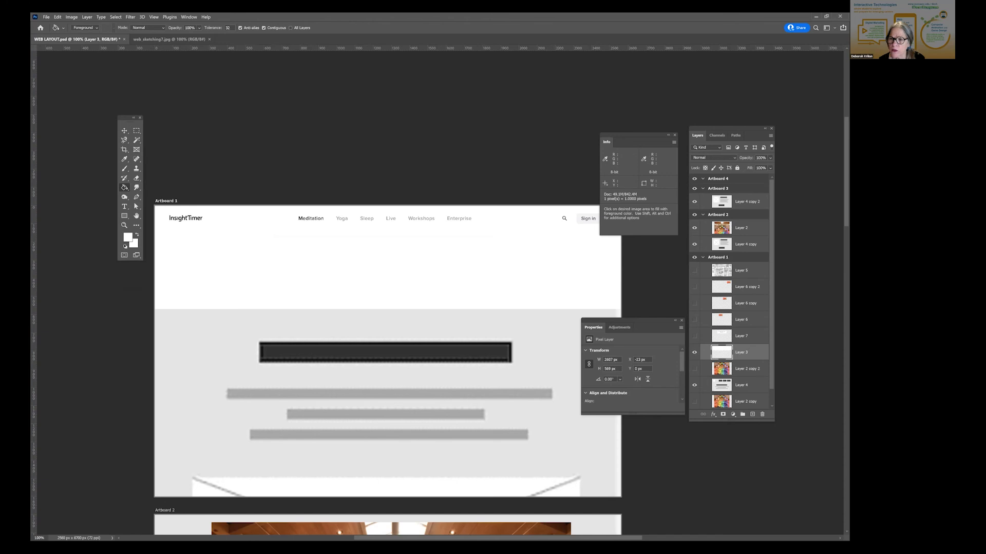
- Fill the remaining grey area of Layer 3 with white using the Paint Bucket, and show Layer 3, Layer 7 and the three Layer 6 pictures
left_click(207, 328)
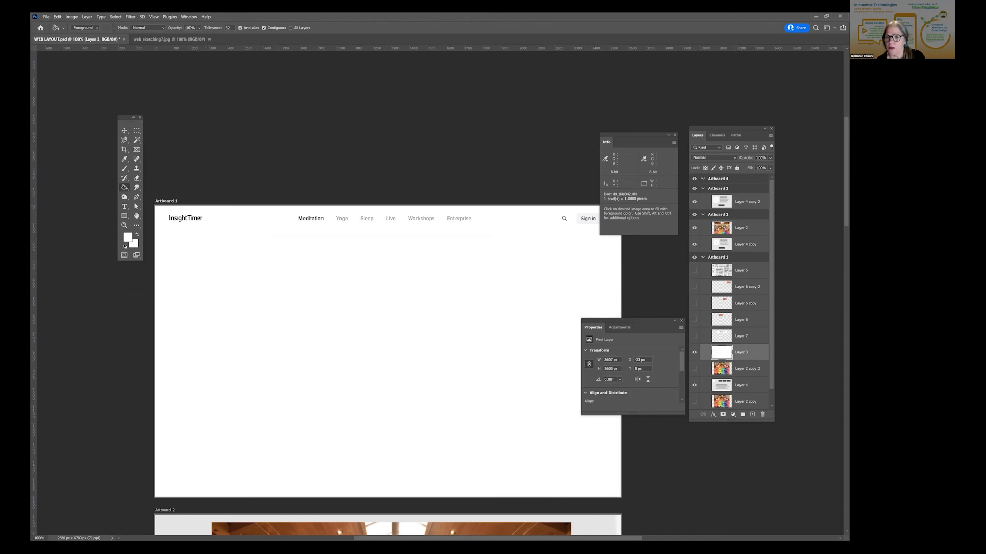
left_click(694, 353)
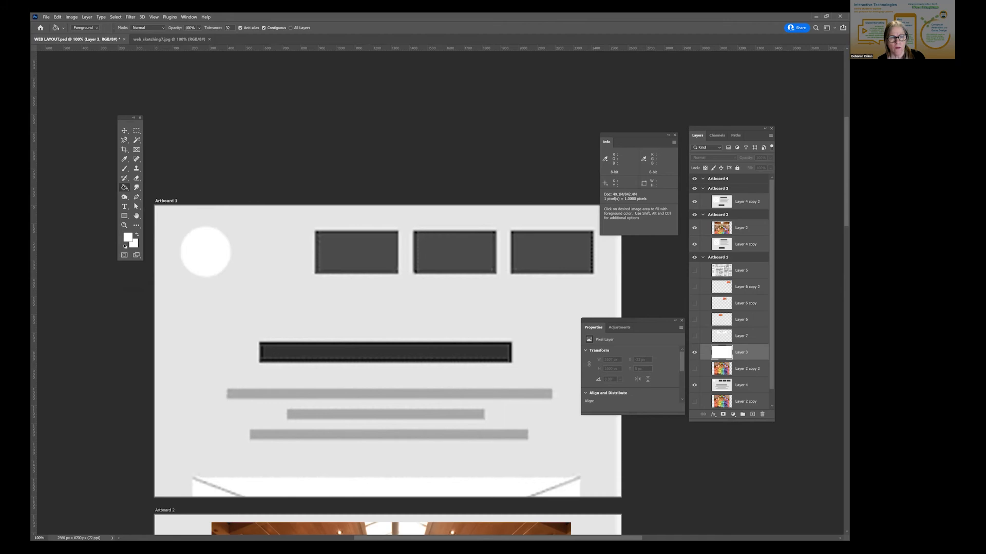
left_click(694, 352)
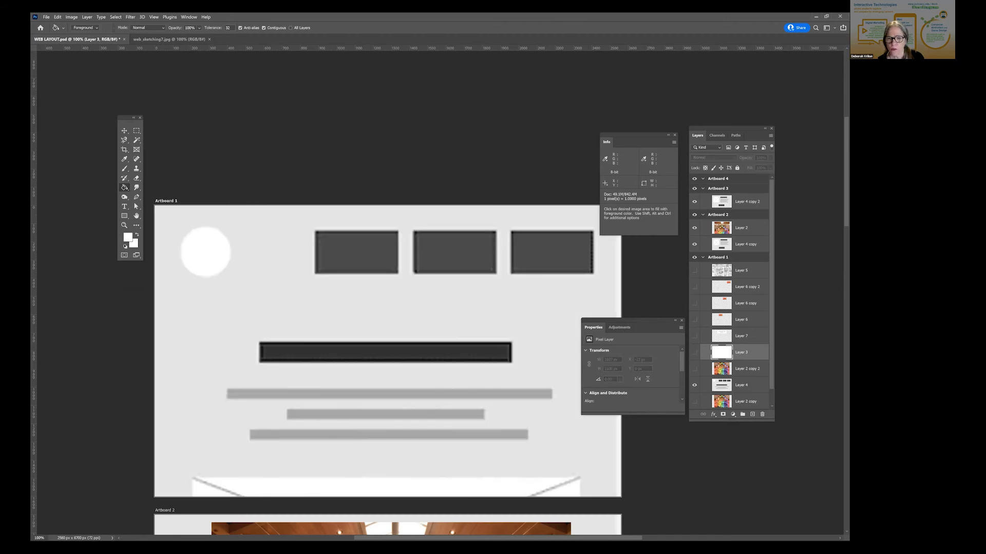
left_click(694, 353)
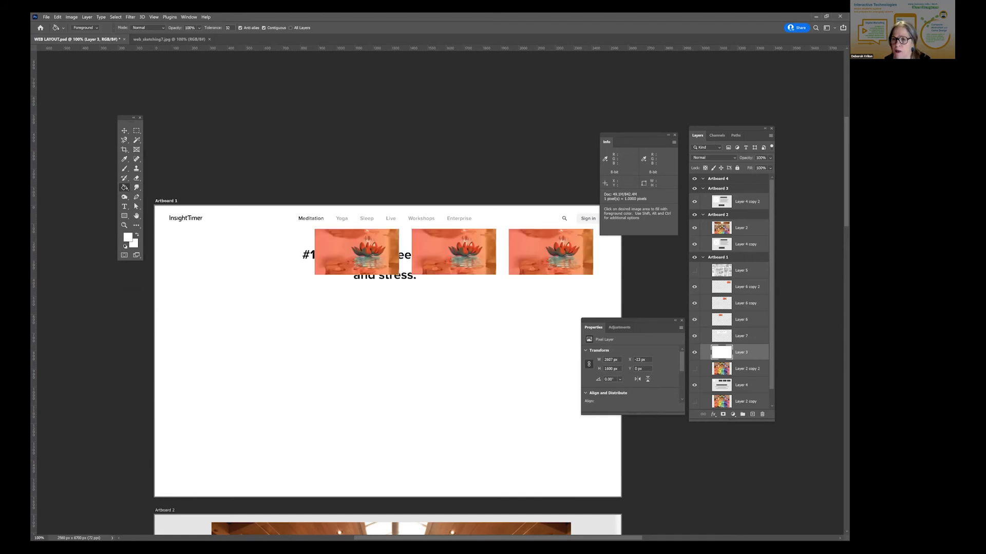
- Stack the headline's Layer 7 above the three Layer 6 picture layers and move the headline below the row of lotus pictures
left_click_drag(741, 336, 739, 280)
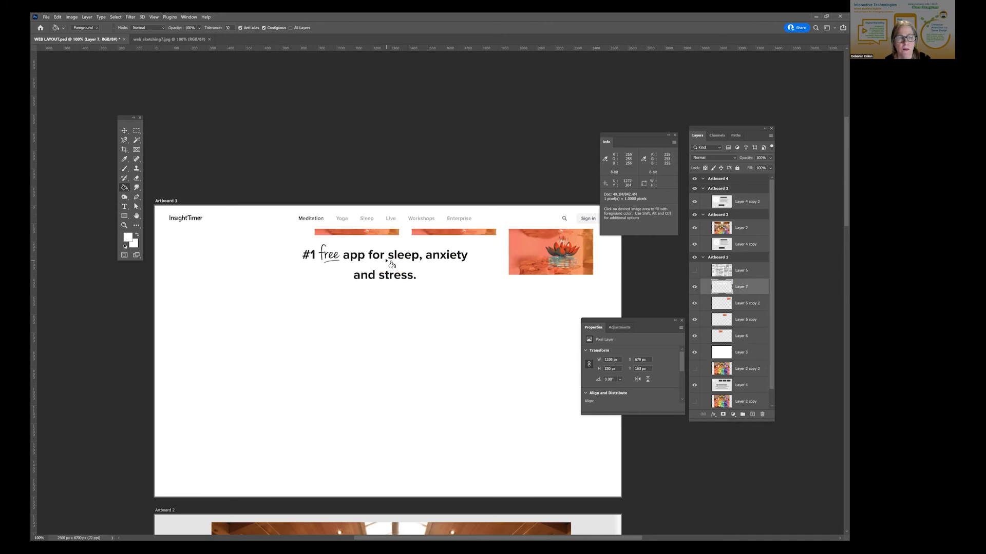
left_click(124, 131)
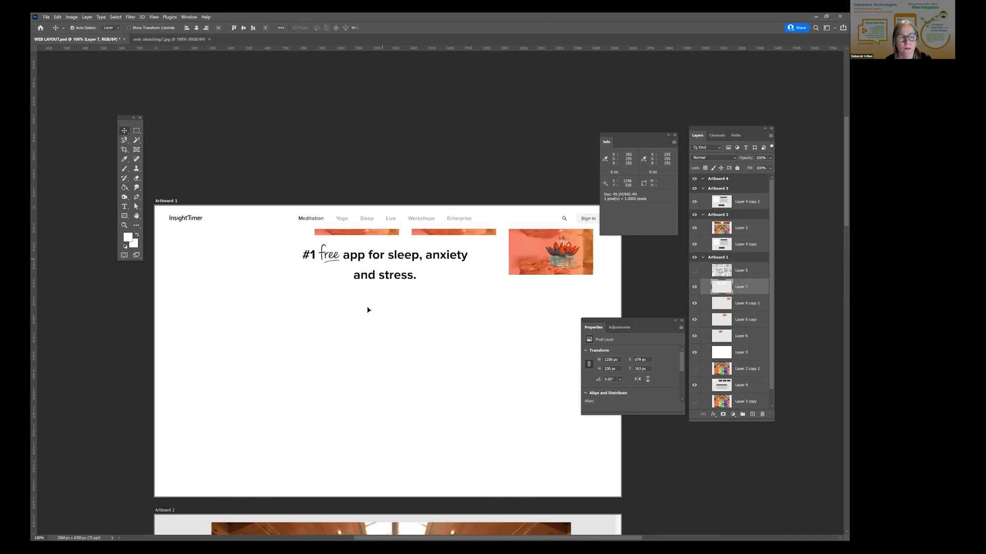
left_click_drag(381, 265, 405, 326)
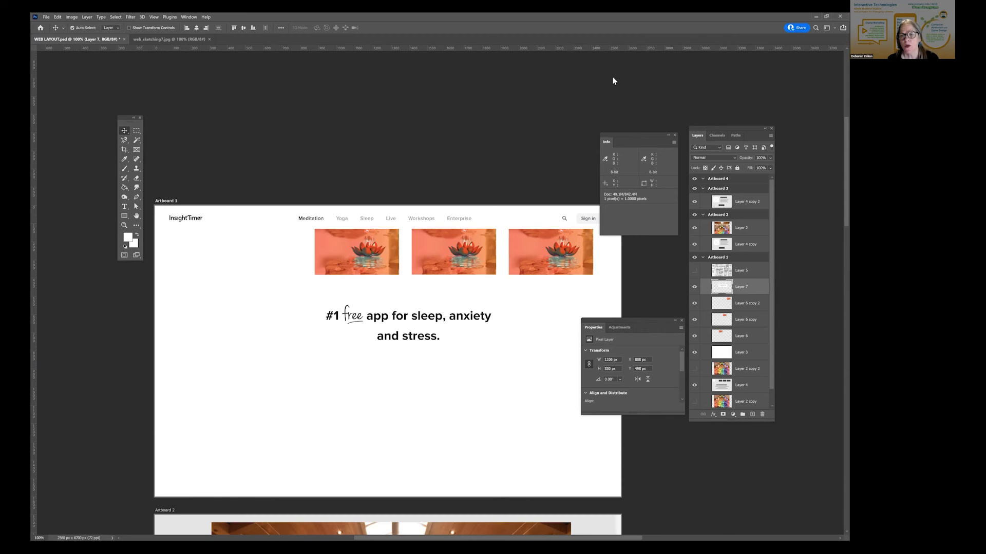
- Move the Info panel clear of Artboard 1 and reposition the headline so its white background overlaps the lotus pictures
left_click_drag(628, 139, 614, 80)
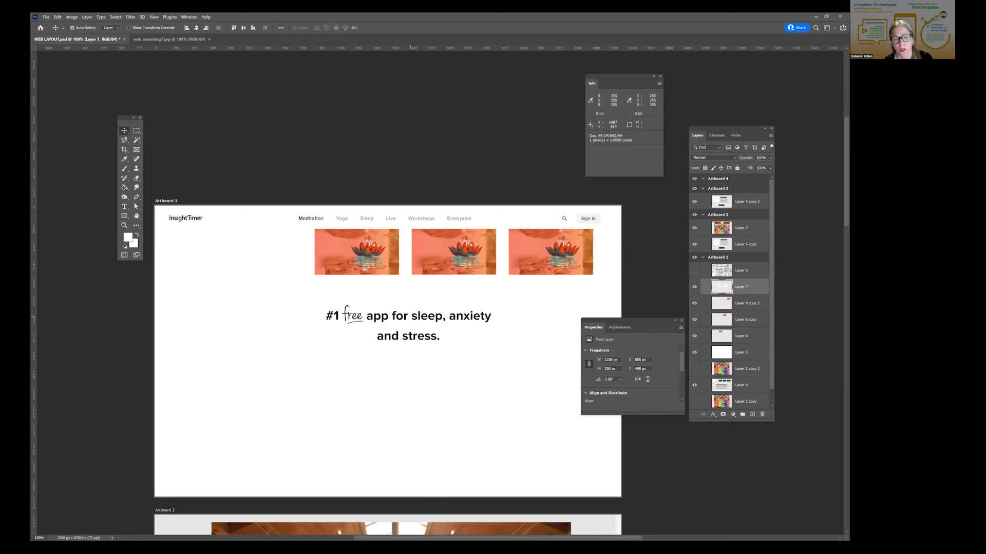
left_click_drag(364, 269, 316, 218)
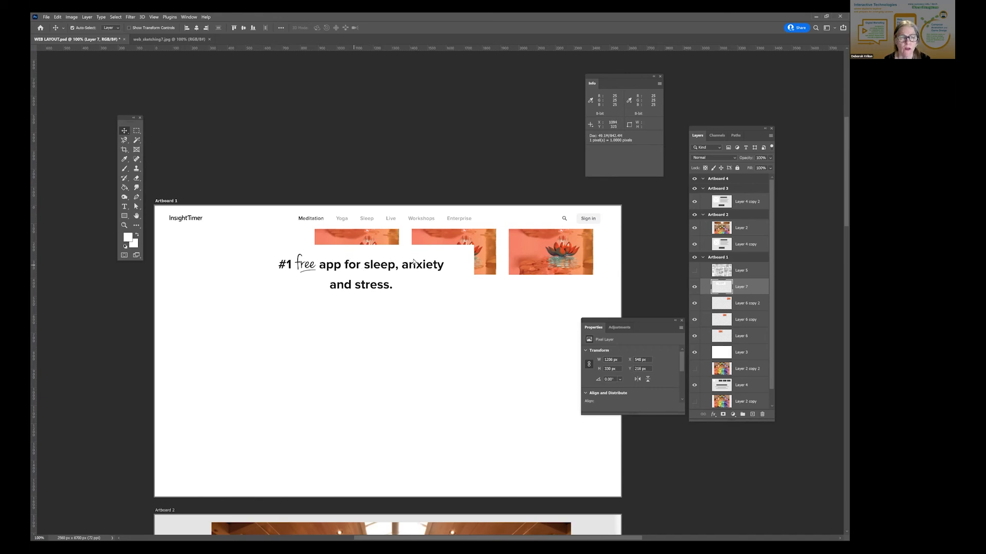
left_click_drag(423, 264, 491, 261)
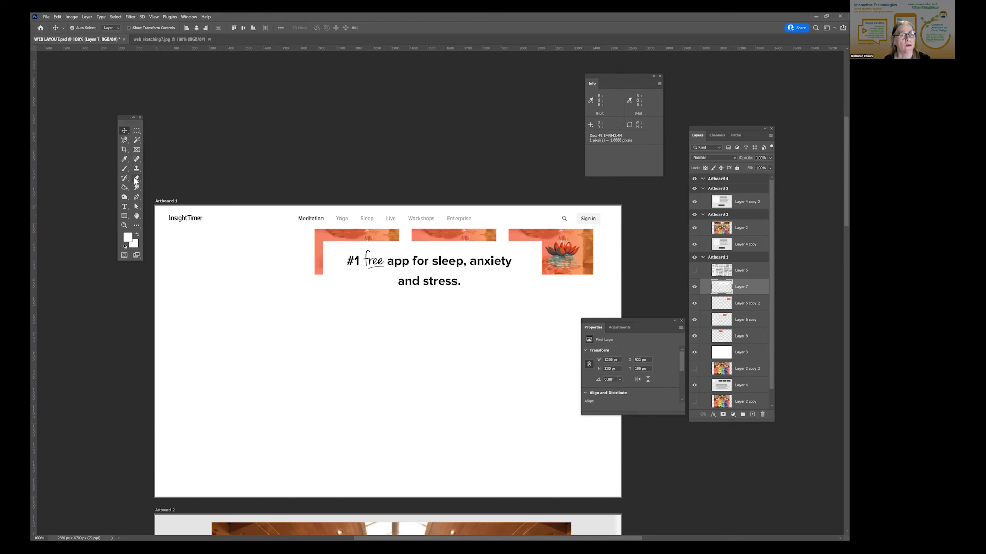
- Erase the white background around the headline on Layer 7 with the Magic Eraser, and shift the headline over the first two lotus pictures
left_click(136, 179)
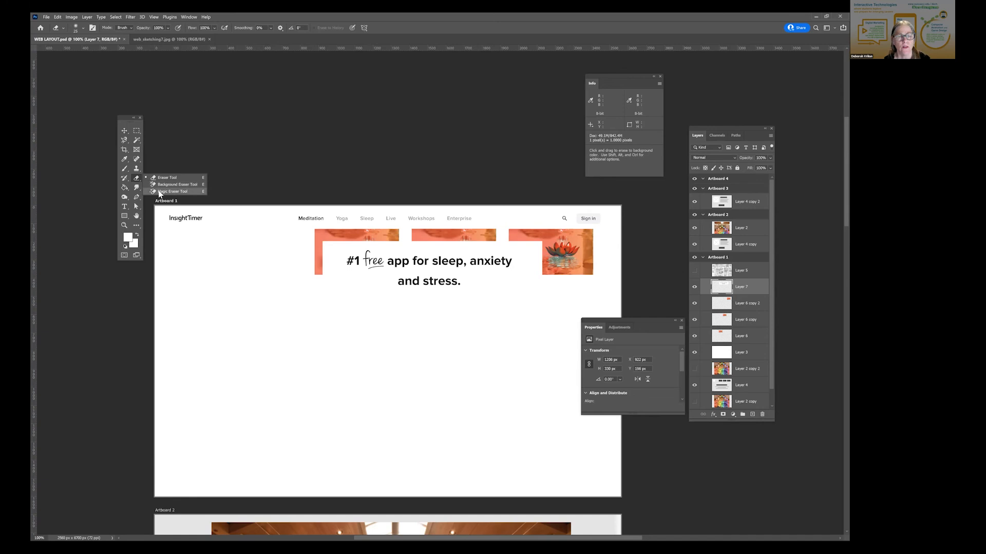
left_click(173, 191)
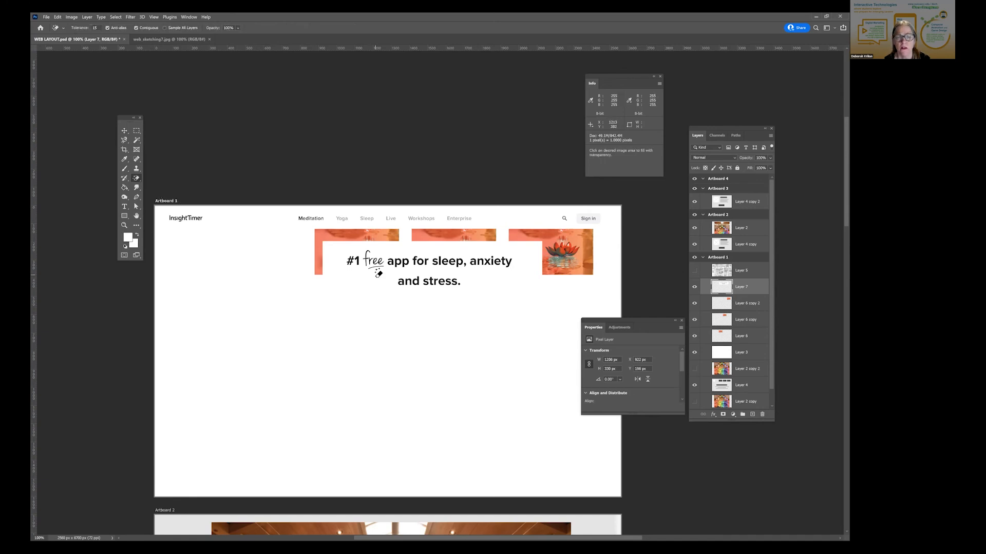
left_click(378, 273)
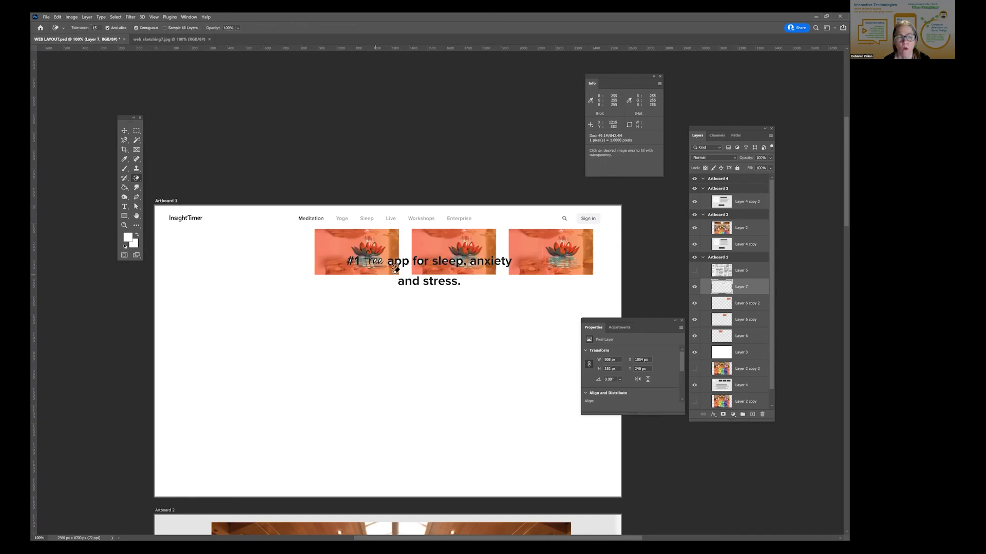
left_click(124, 130)
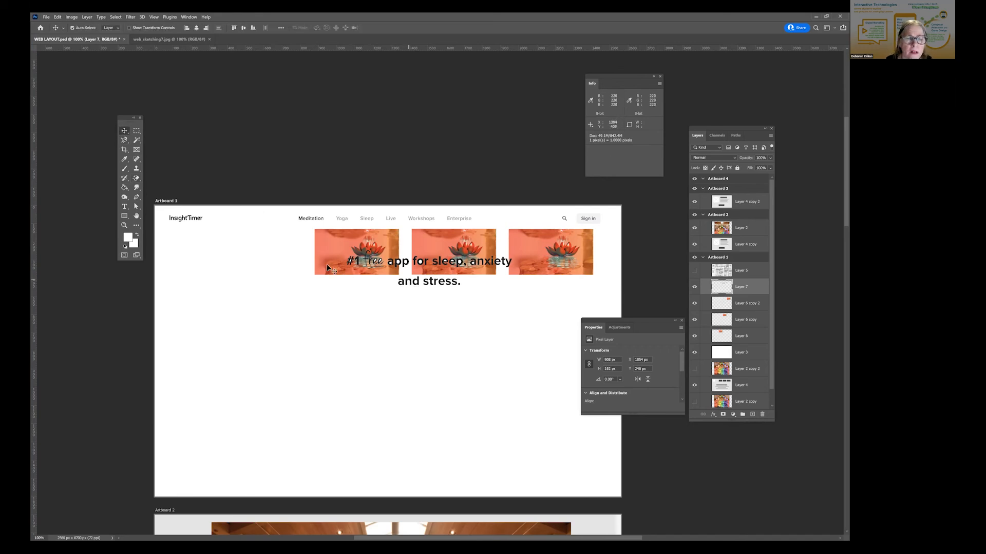
left_click_drag(372, 273, 338, 271)
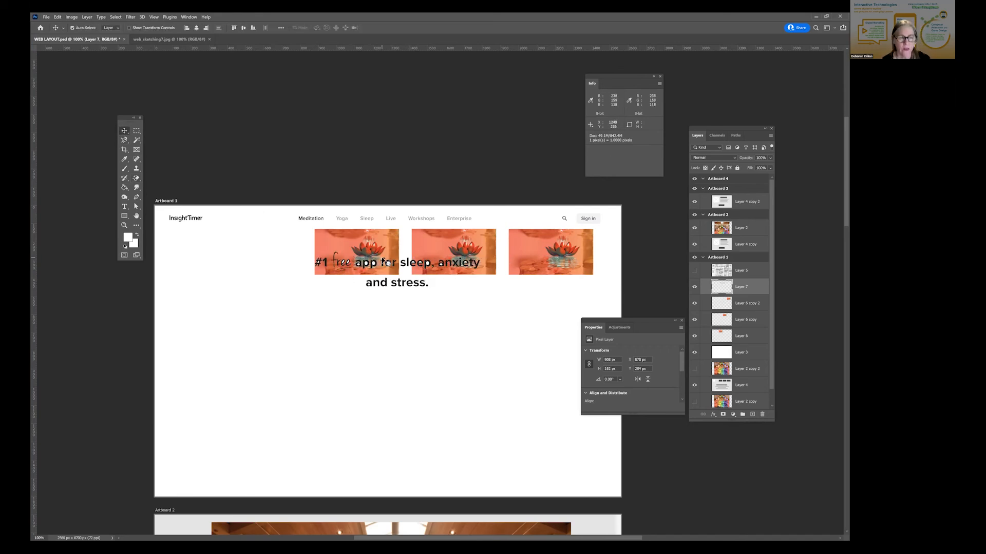
- Erase the white left inside the letters of the headline's first line with the Magic Eraser, from "free app for" through "sleep, anxiety"
key("z")
left_click(343, 258)
left_click(341, 259)
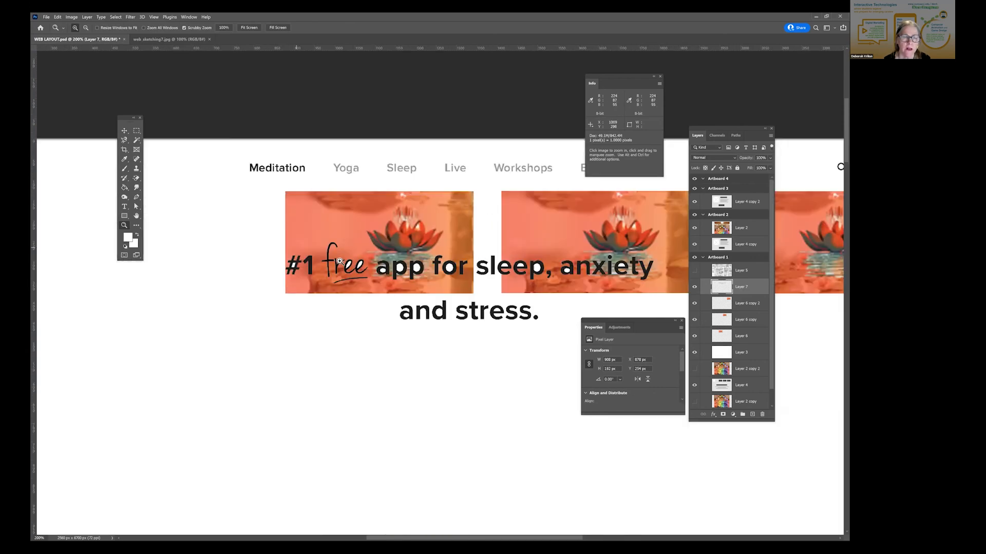
left_click(340, 261)
left_click(339, 261)
left_click(322, 266)
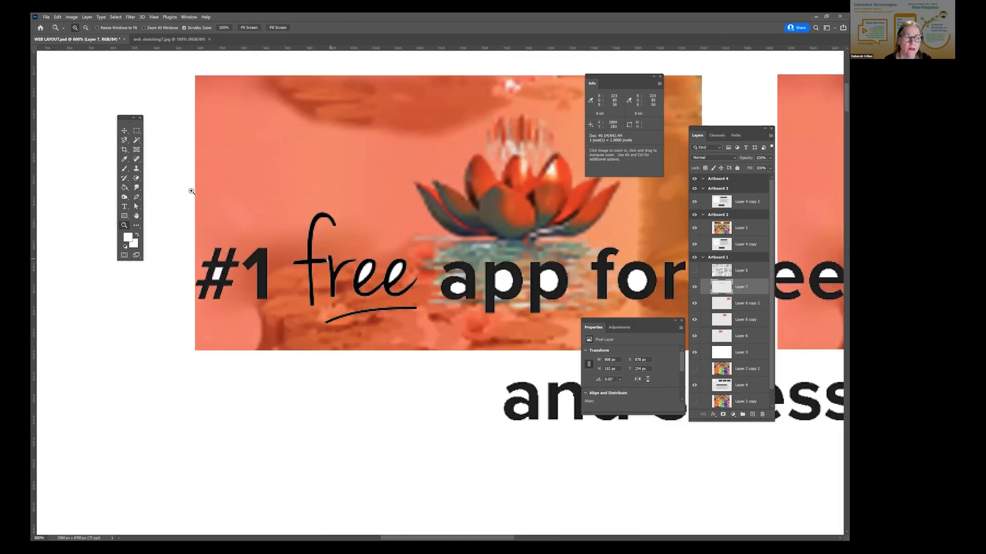
left_click(135, 179)
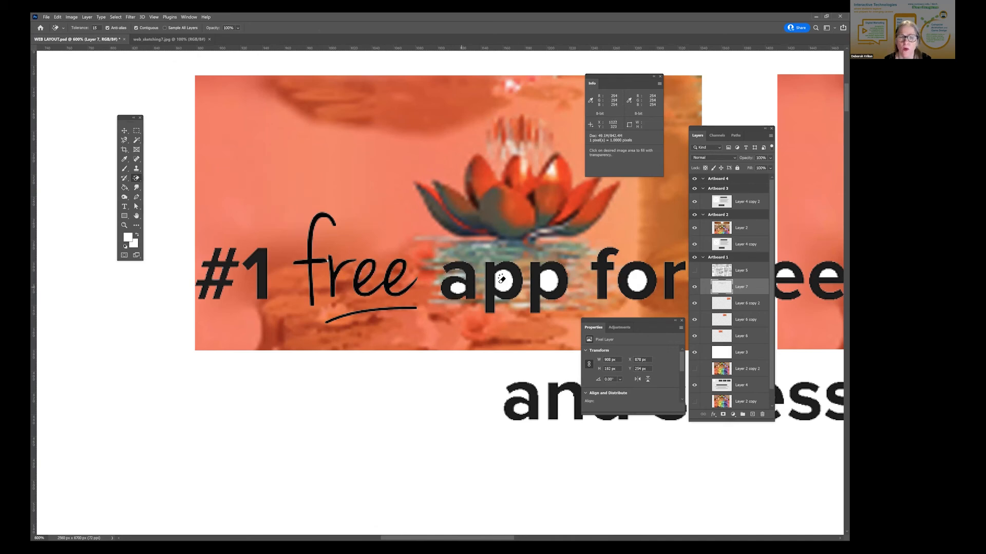
key("space")
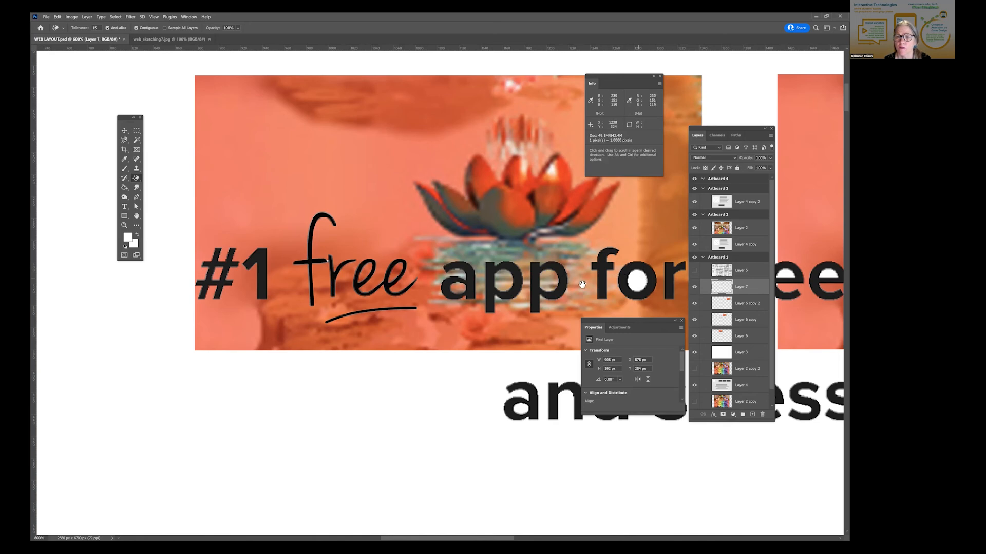
left_click_drag(582, 284, 328, 313)
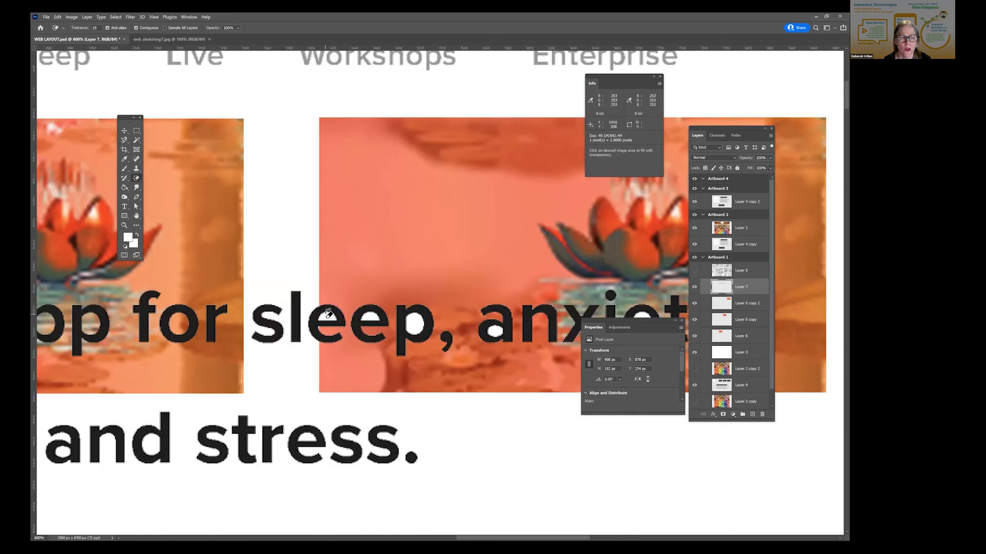
left_click(411, 323)
mouse_move(421, 323)
left_mouse_down()
mouse_move(334, 303)
mouse_move(309, 320)
left_mouse_up()
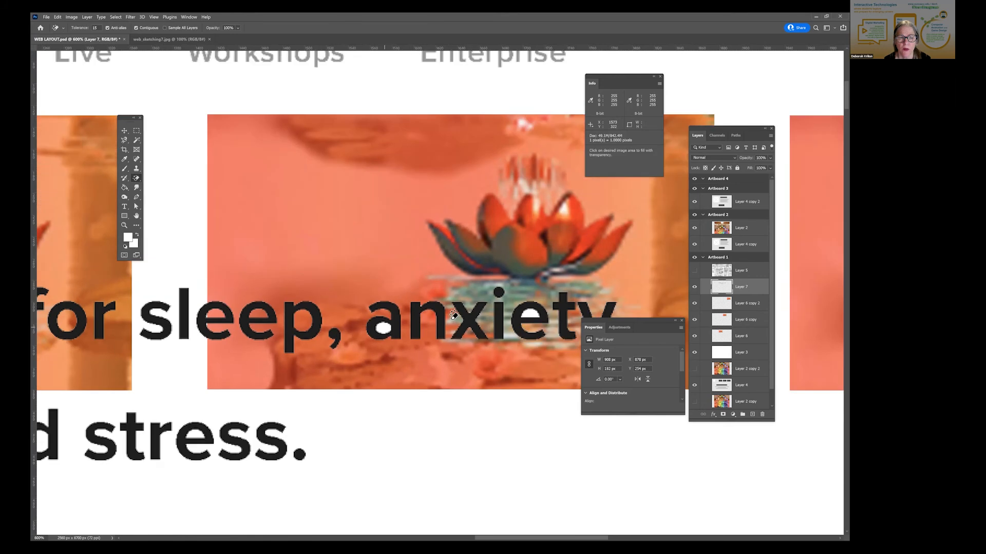
left_click(384, 329)
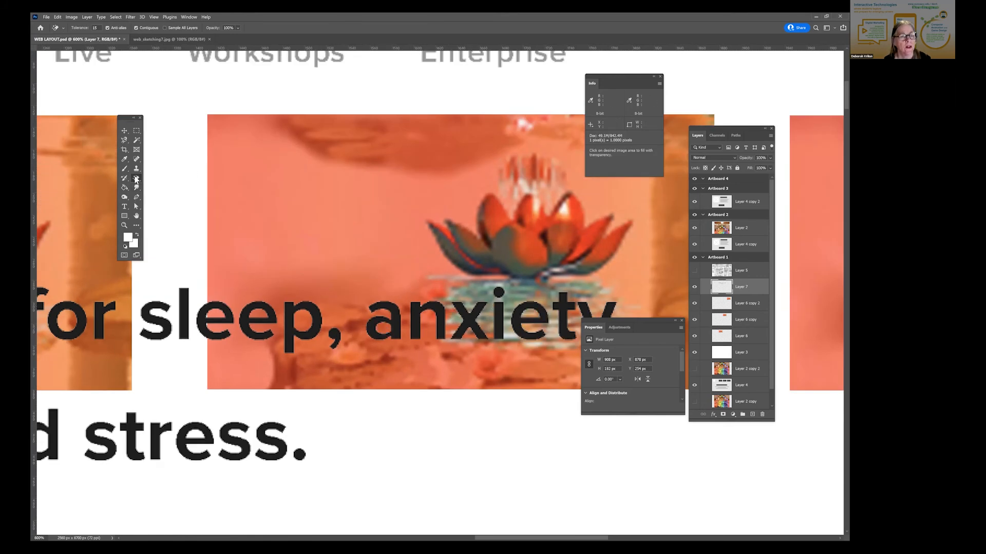
- Move the headline up so "and stress." overlaps the middle lotus picture, and erase the white inside its letters with the Magic Eraser
right_click(136, 178)
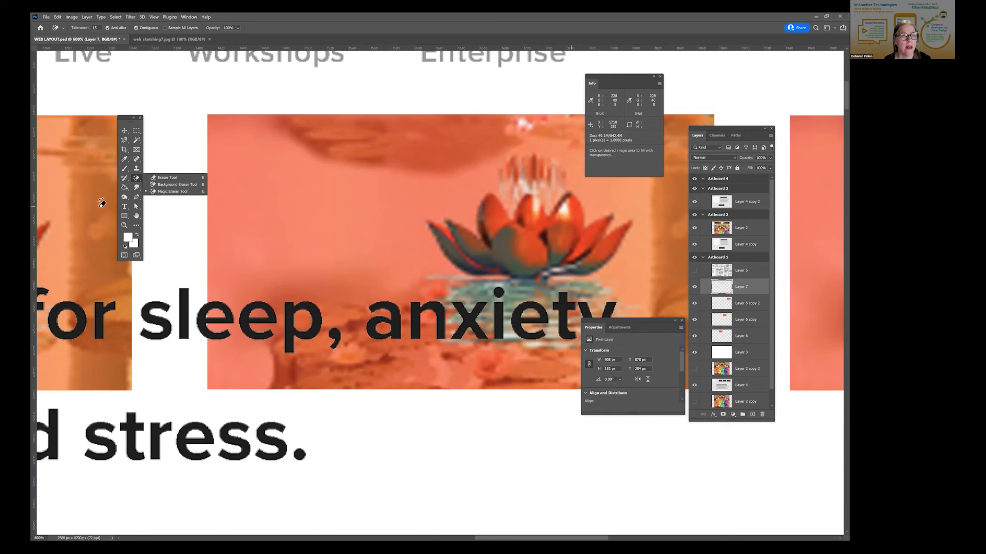
left_click(124, 131)
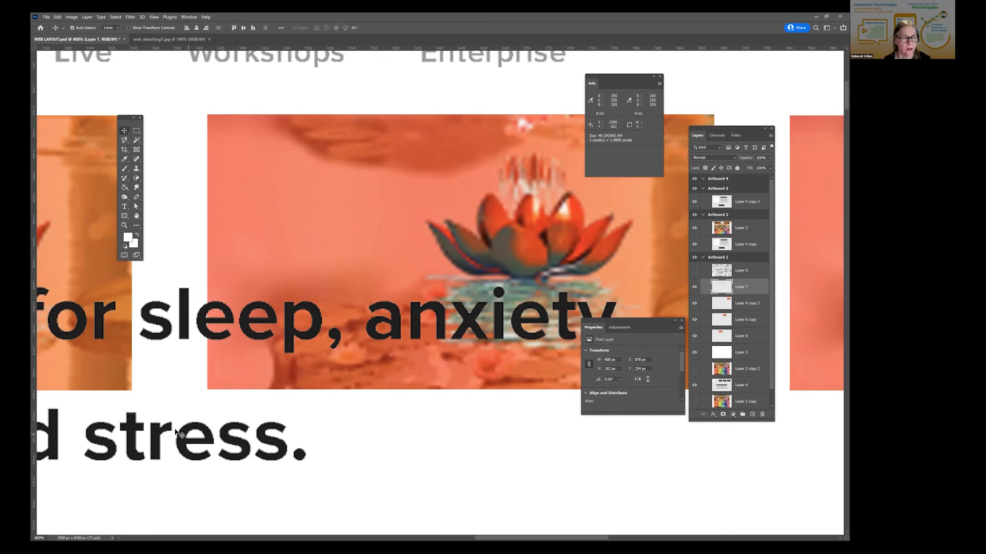
left_click_drag(399, 313, 464, 302)
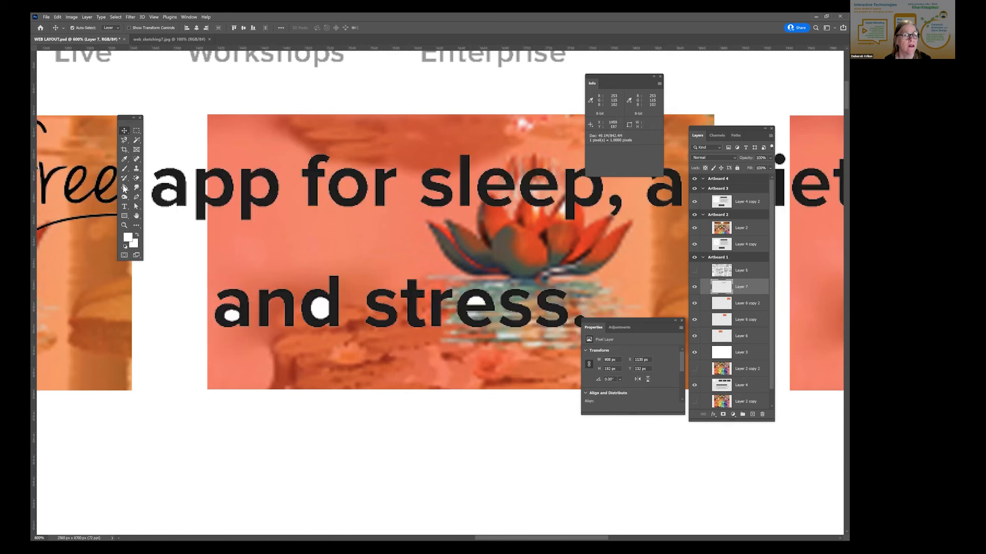
left_click(135, 178)
left_click(232, 315)
left_click(321, 309)
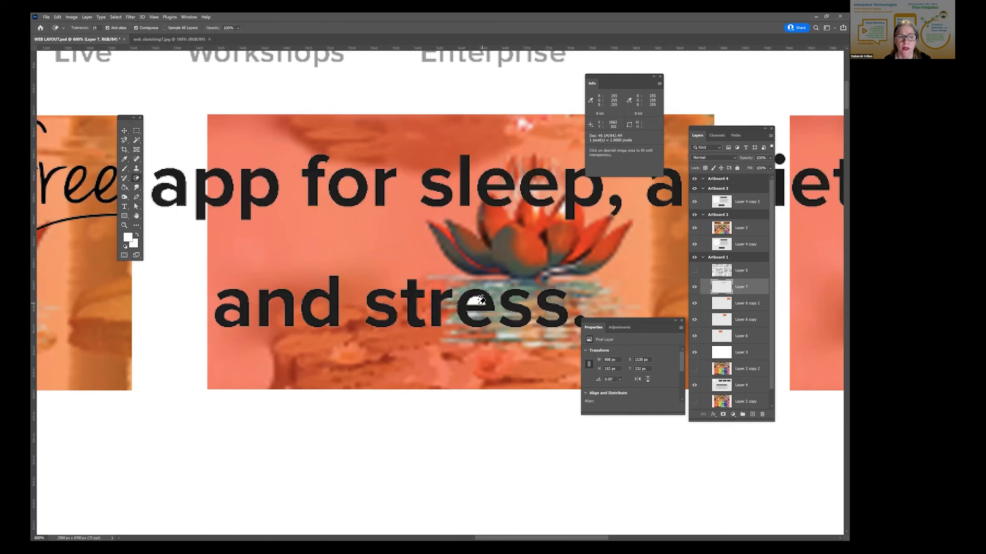
- Erase the stray white pixels between the "f" and "r" of the handwritten "free" with the Magic Eraser
left_click_drag(349, 297, 445, 353)
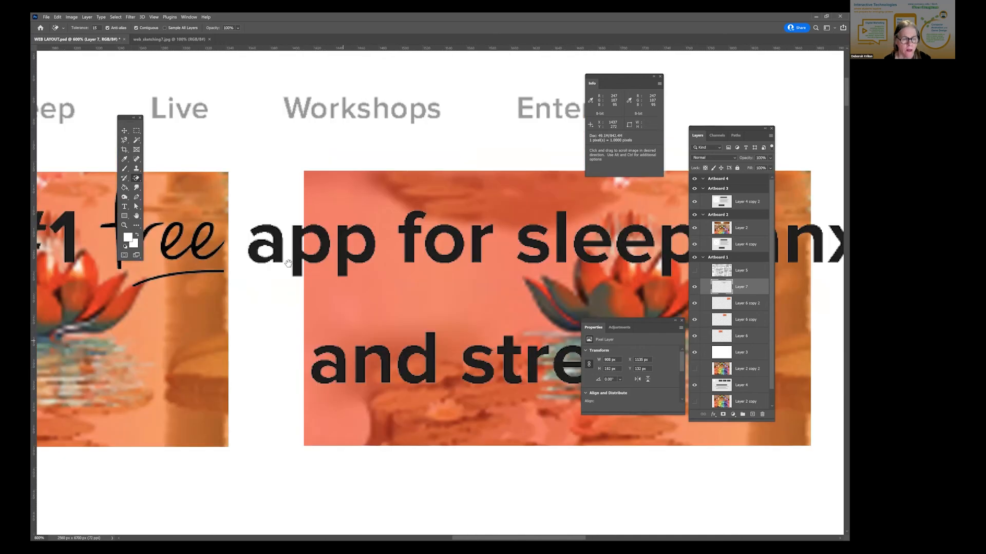
left_click_drag(181, 275, 340, 297)
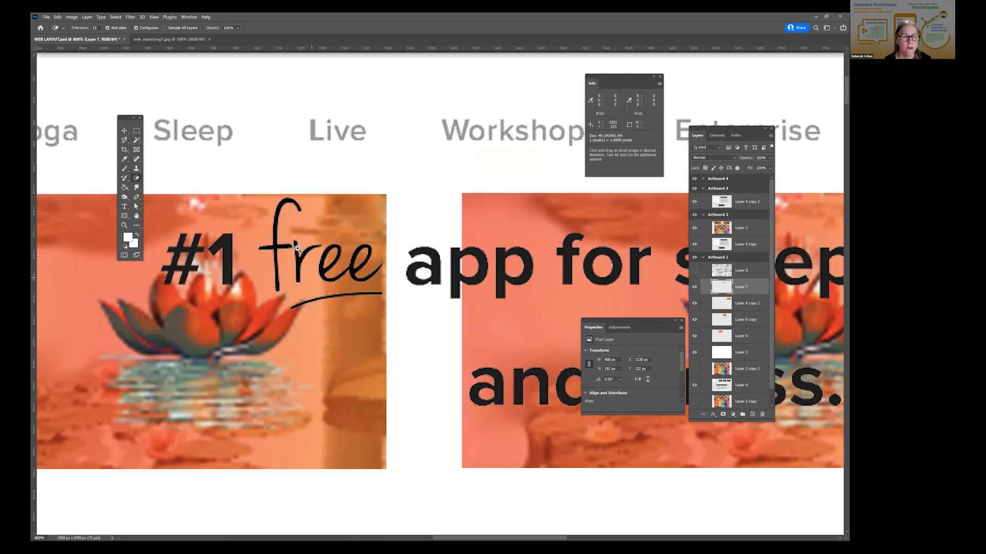
left_click(297, 249)
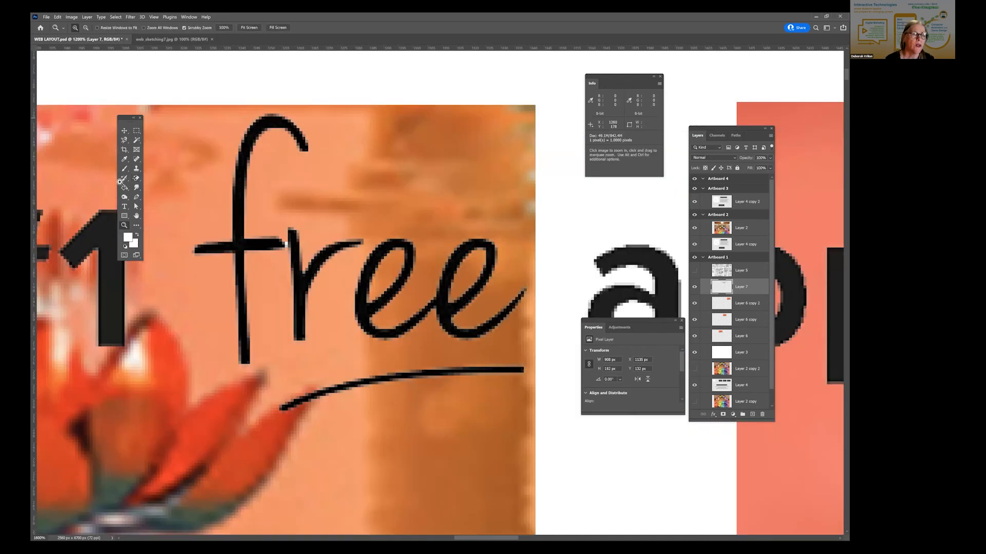
left_click_drag(119, 182, 133, 182)
key("shift+e")
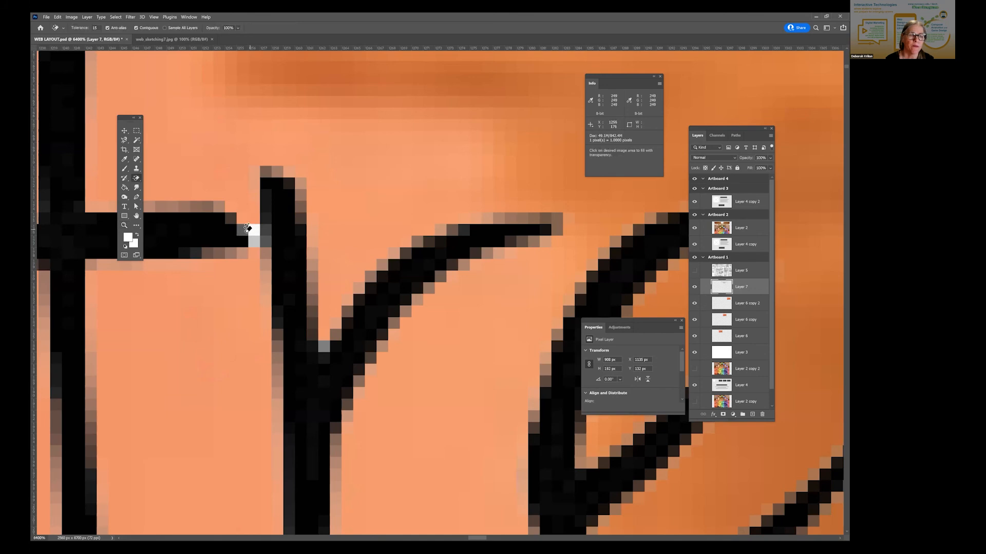
left_click(248, 226)
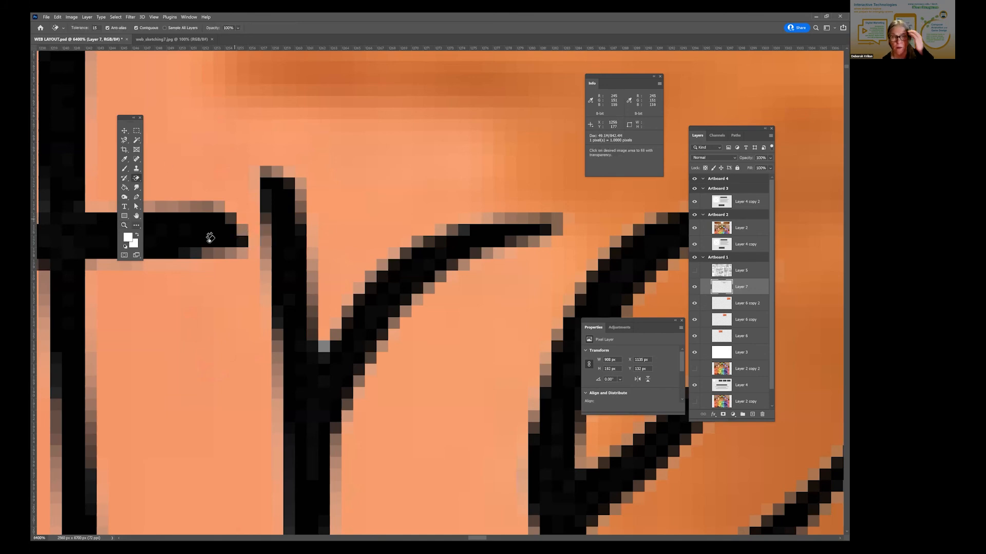
- Move the headline on Layer 7 off the lotus pictures into the blank lower area of Artboard 1
left_click(154, 17)
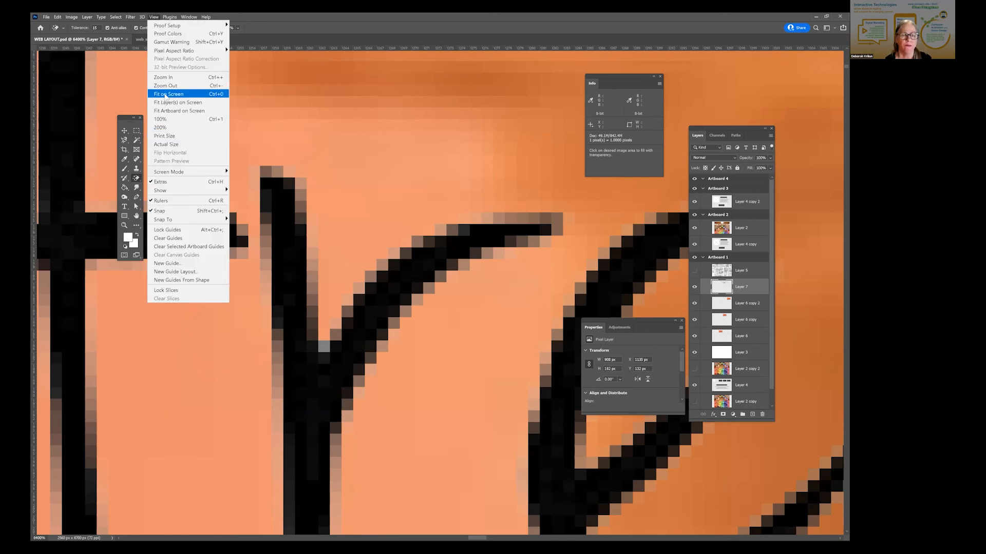
left_click(165, 95)
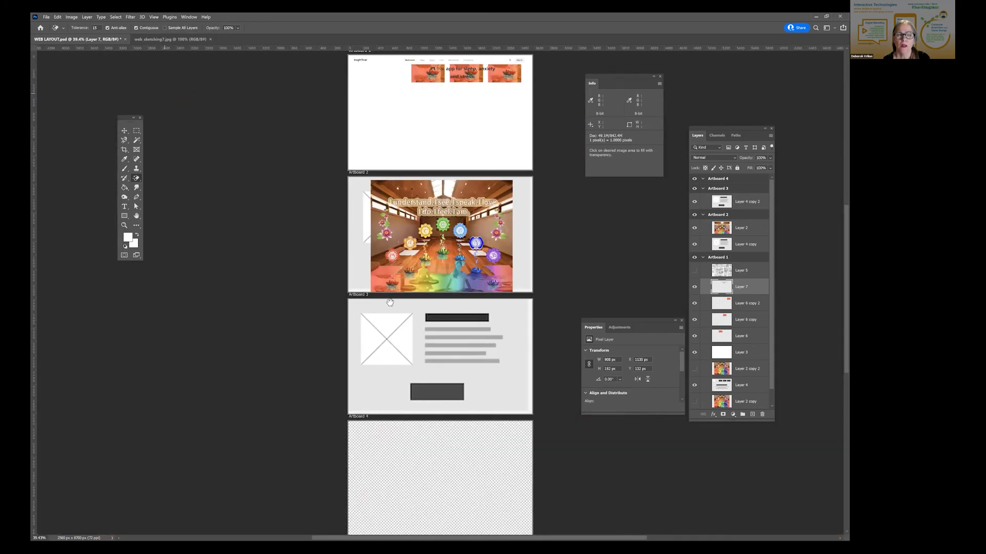
left_click_drag(390, 302, 386, 340)
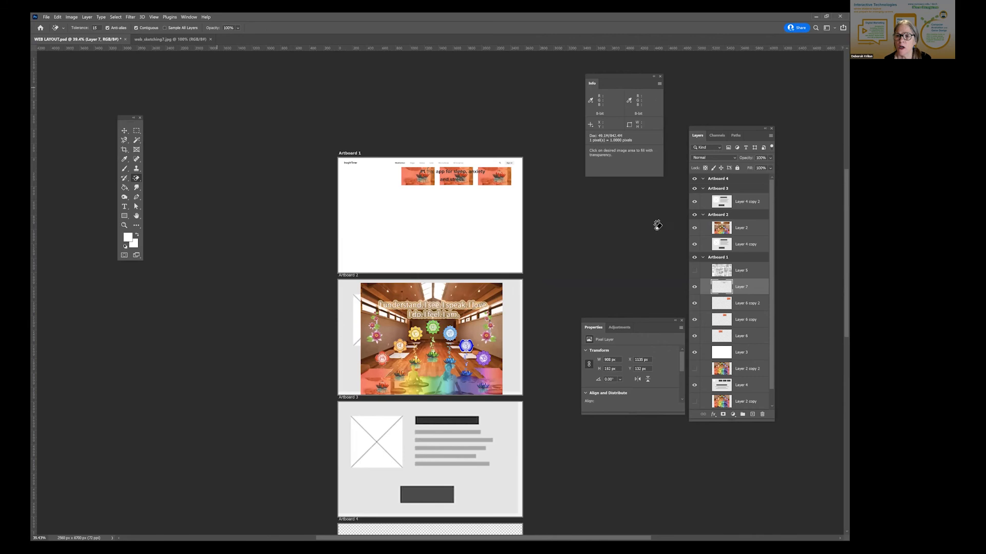
left_click(124, 131)
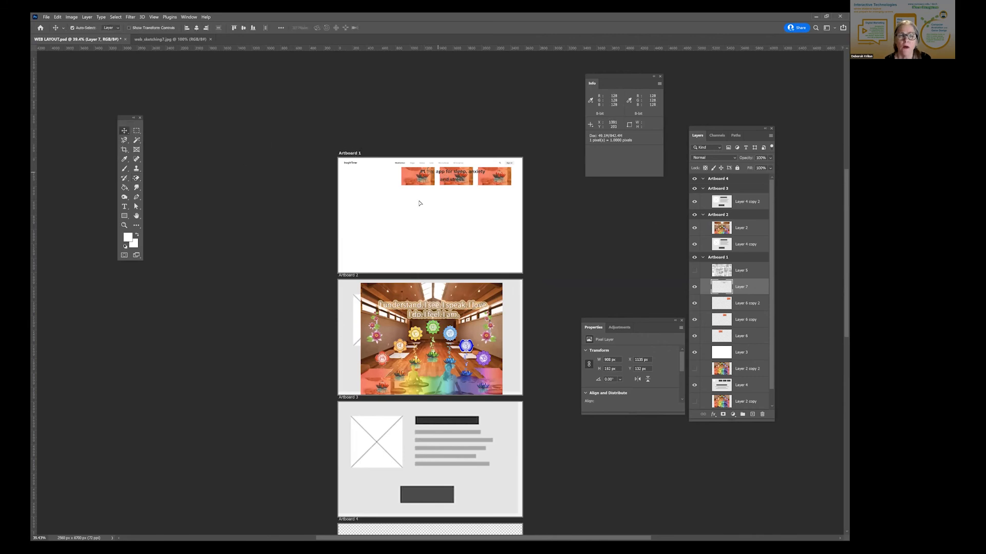
left_click_drag(386, 231, 385, 228)
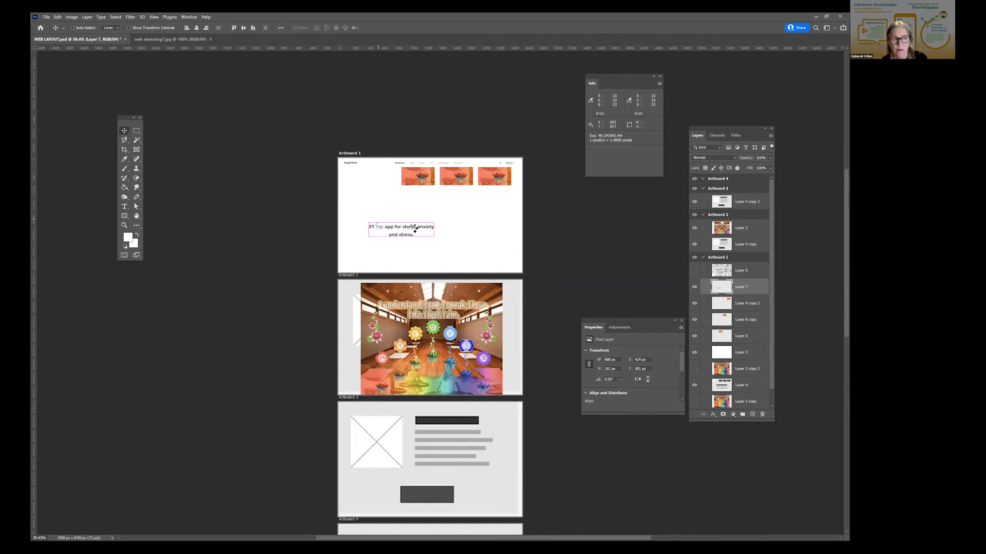
- Scale the headline on Layer 7 down to about 644 px wide and place it beside the first lotus picture, under the InsightTimer logo
key("t")
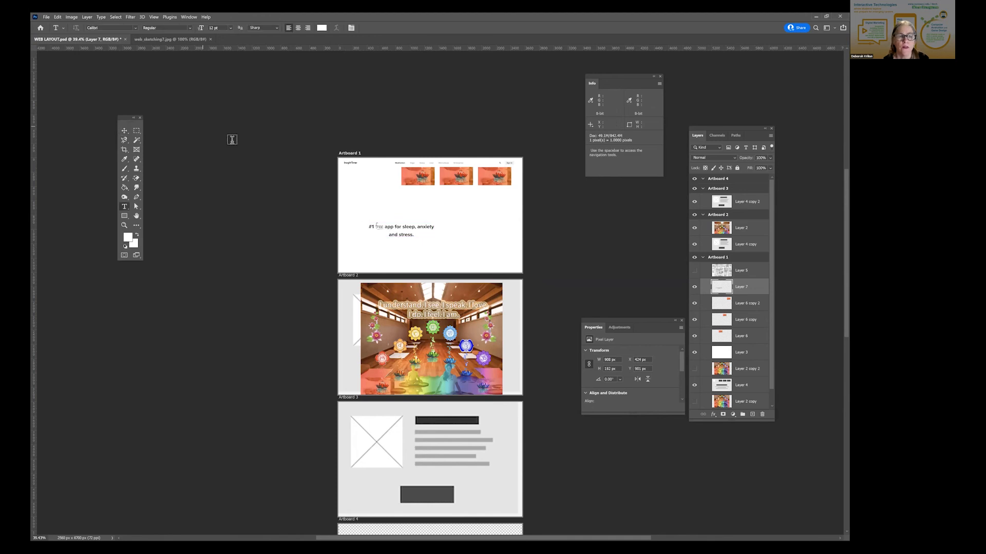
key("v")
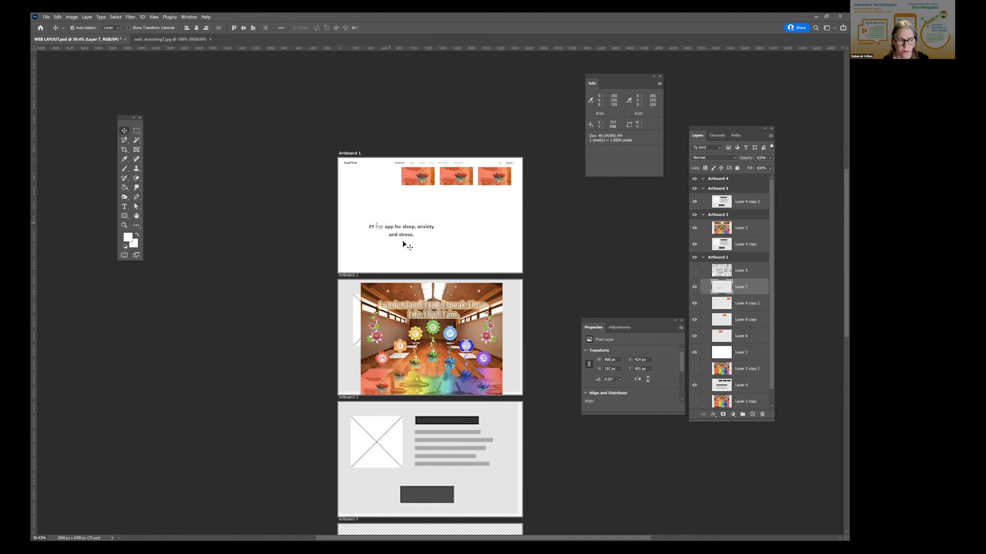
key("ctrl+t")
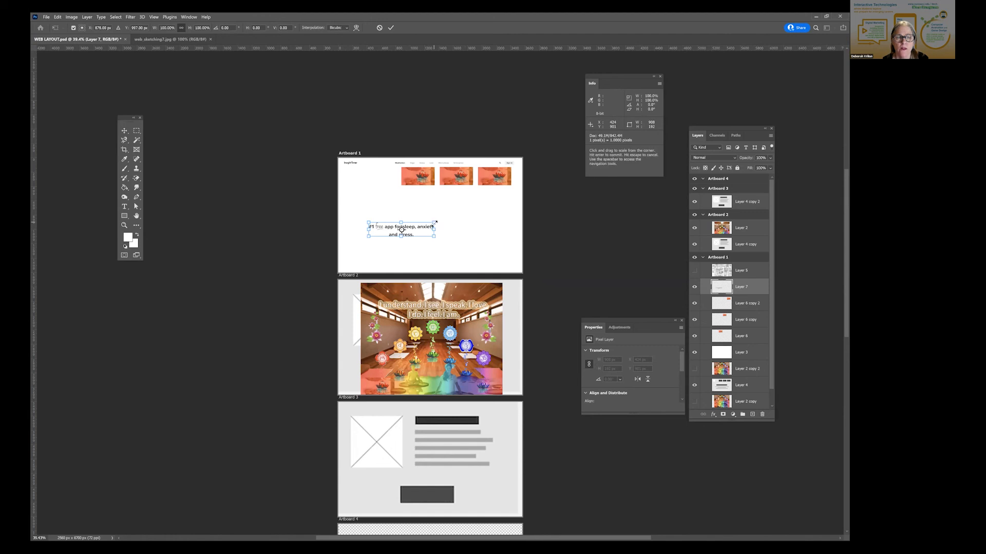
left_click_drag(434, 223, 415, 227)
left_click(124, 132)
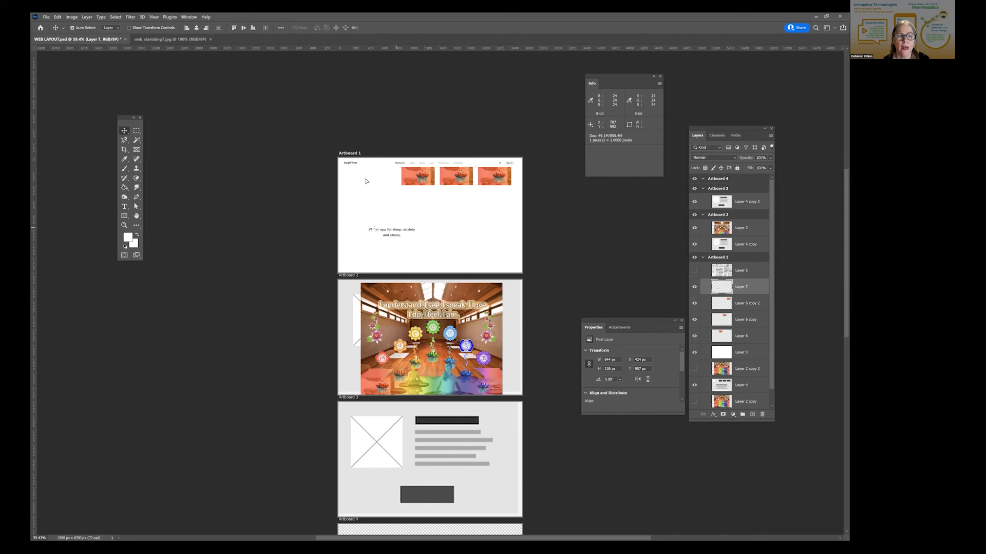
left_click_drag(389, 233, 366, 181)
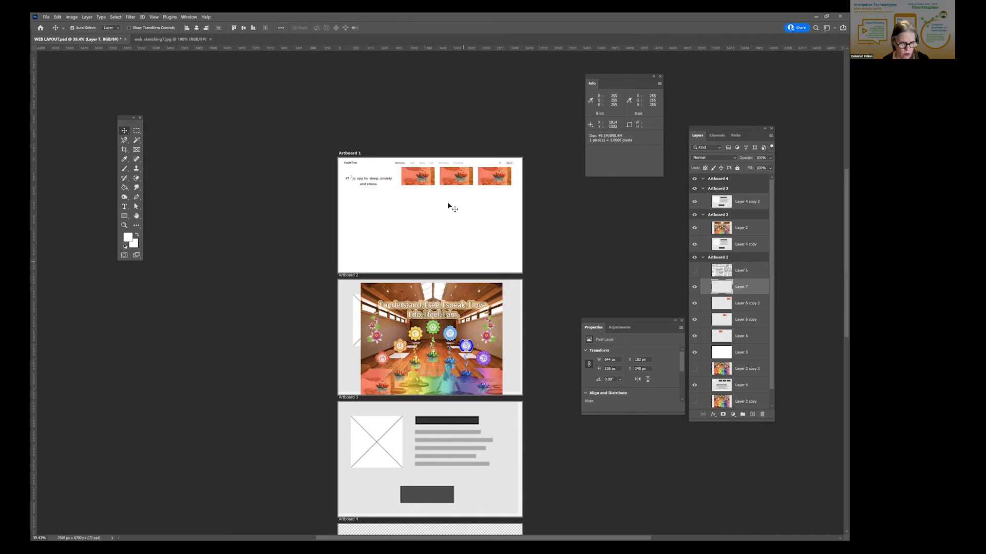
- Move the floating Properties panel into the blank middle area of Artboard 1, clear of the artboard's edge
key("z")
left_click(415, 199)
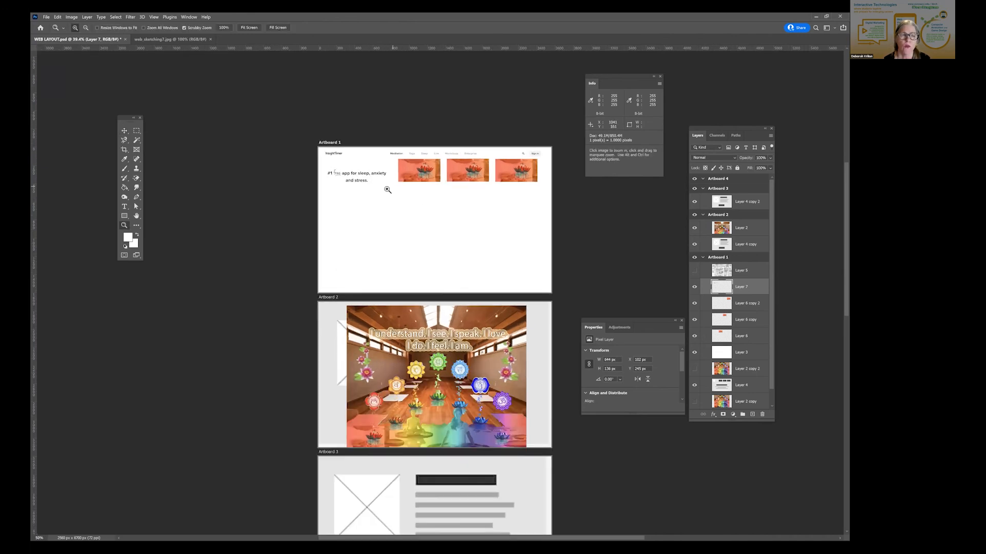
left_click(388, 190)
left_click(388, 190)
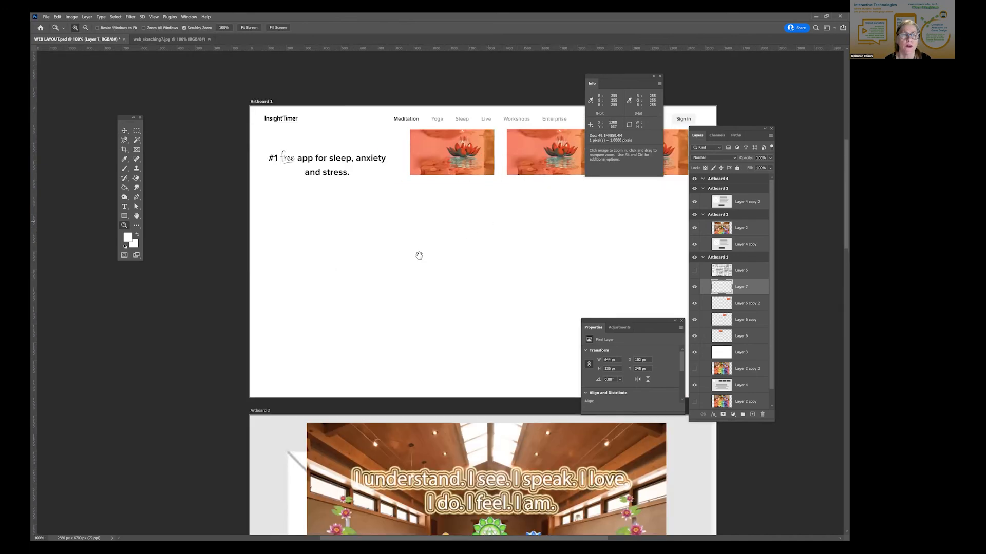
left_click_drag(479, 181, 397, 246)
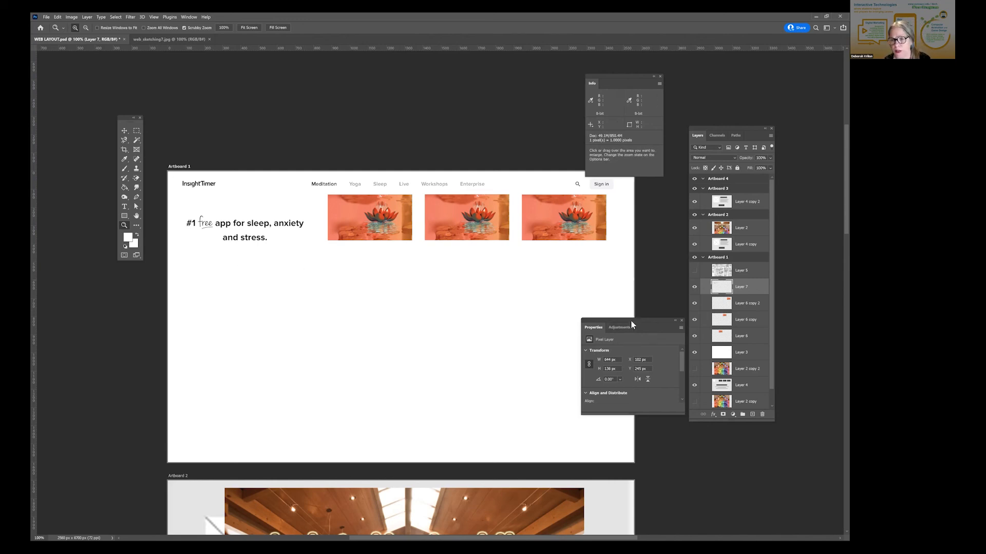
left_click_drag(631, 320, 427, 304)
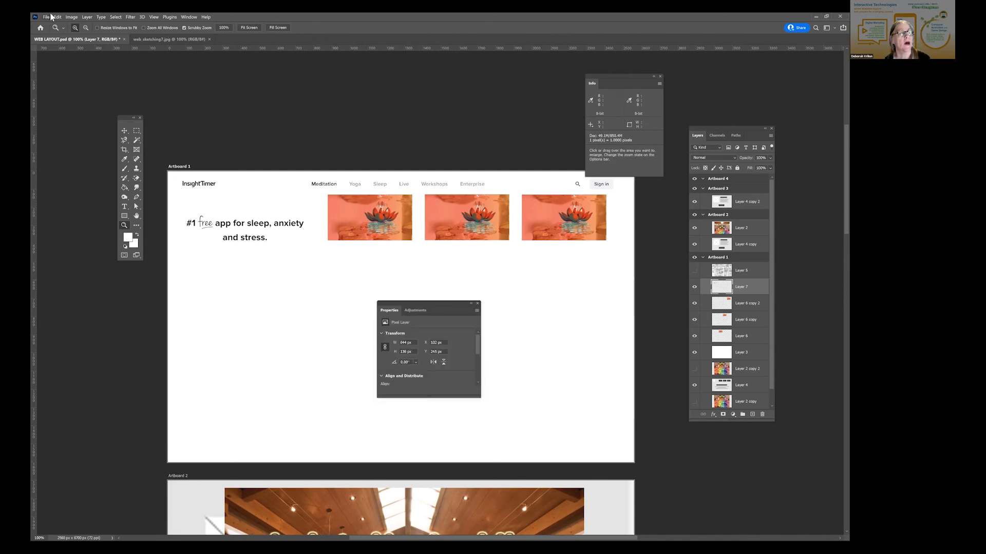
- Review the New Document presets and size settings, and close them without creating a document
left_click(46, 17)
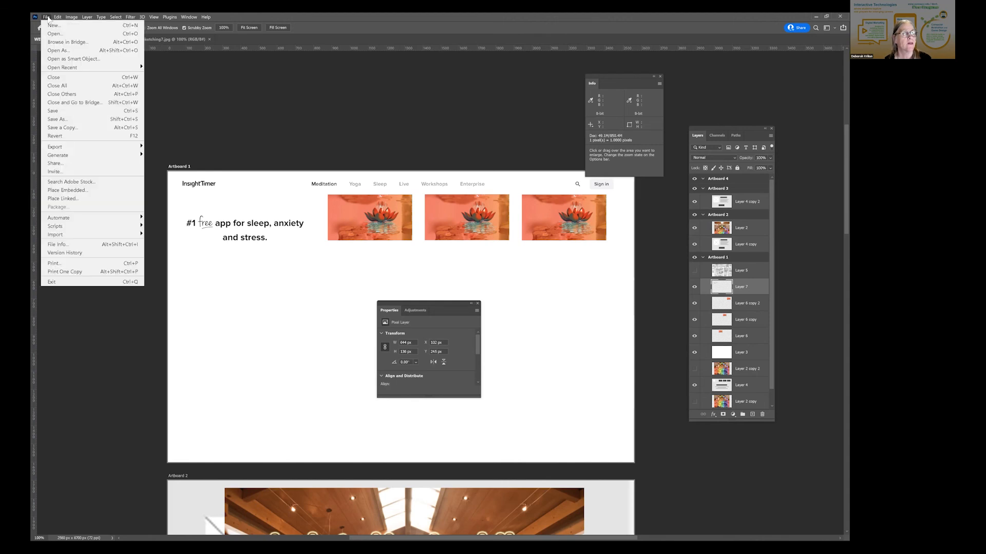
left_click(51, 25)
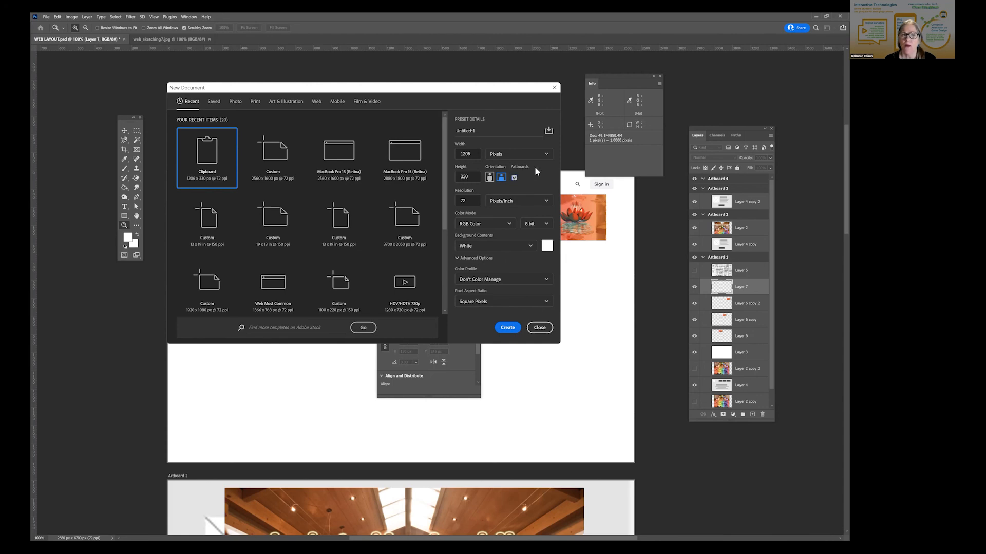
left_click(540, 329)
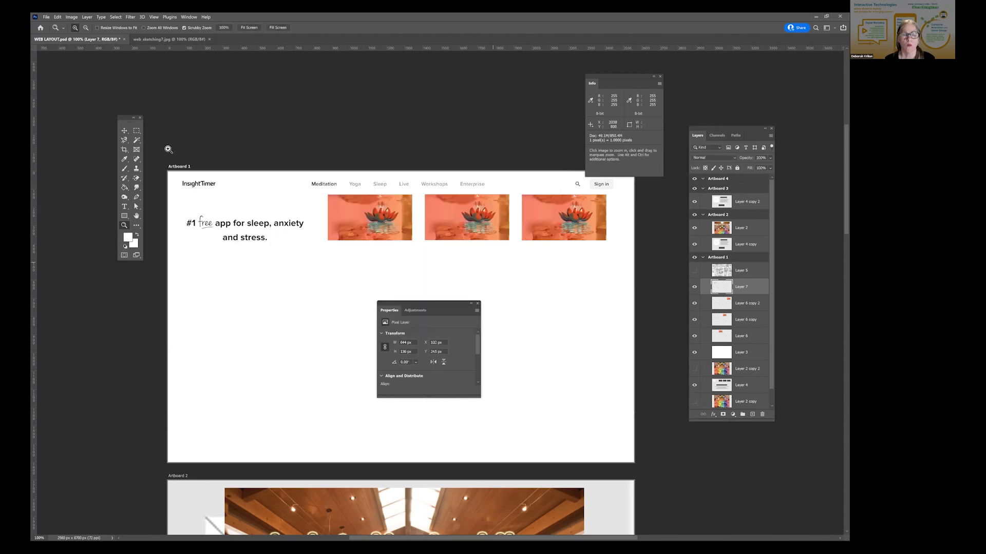
- Check the document's dimensions and resolution in Image Size, and close it without changing anything
left_click(70, 16)
left_click(204, 101)
key("ctrl+alt+i")
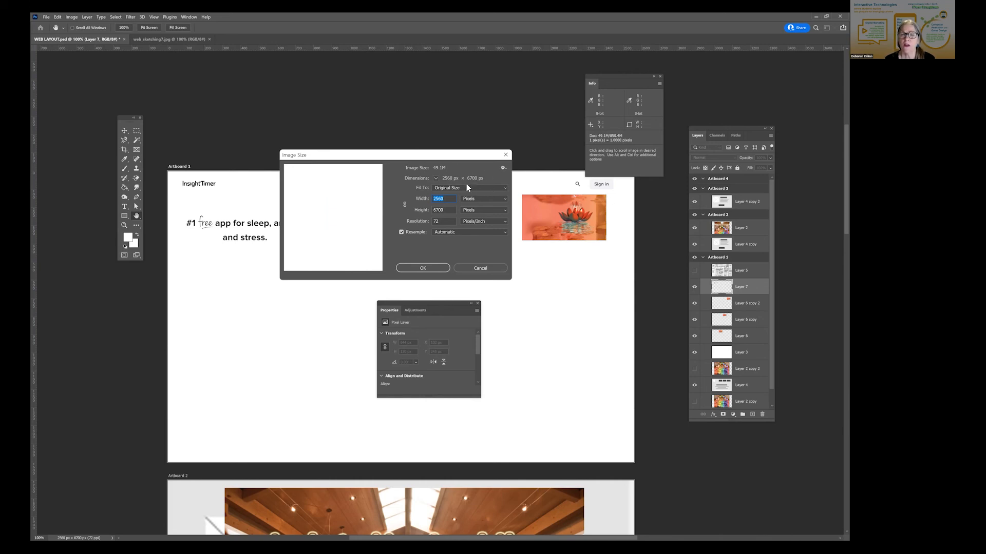
left_click(504, 155)
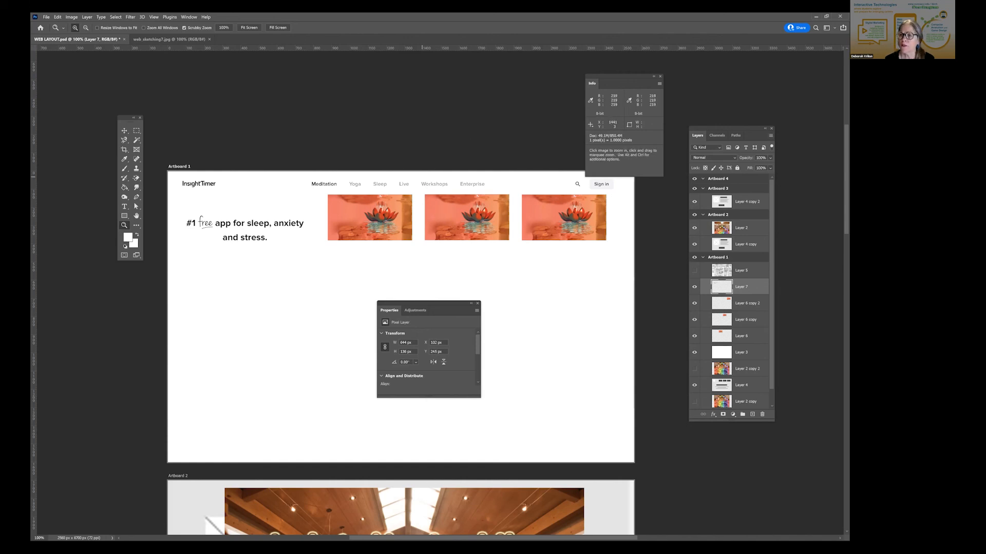
left_click(771, 135)
left_click(432, 159)
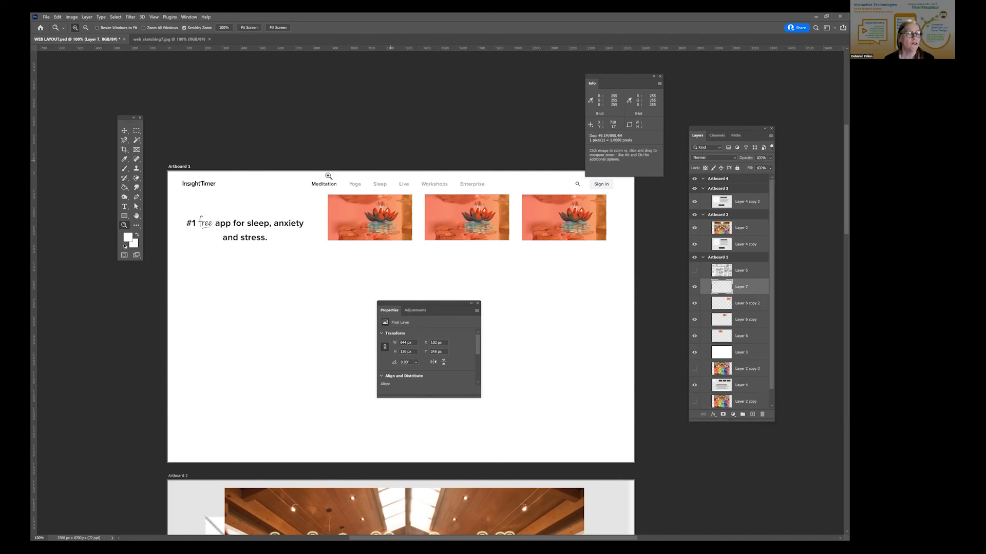
left_click(125, 132)
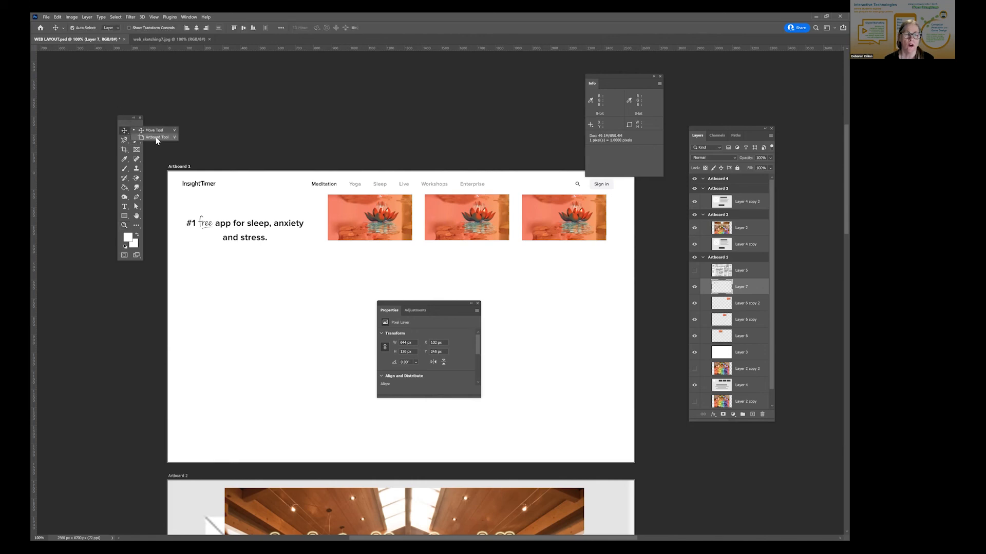
left_click(156, 138)
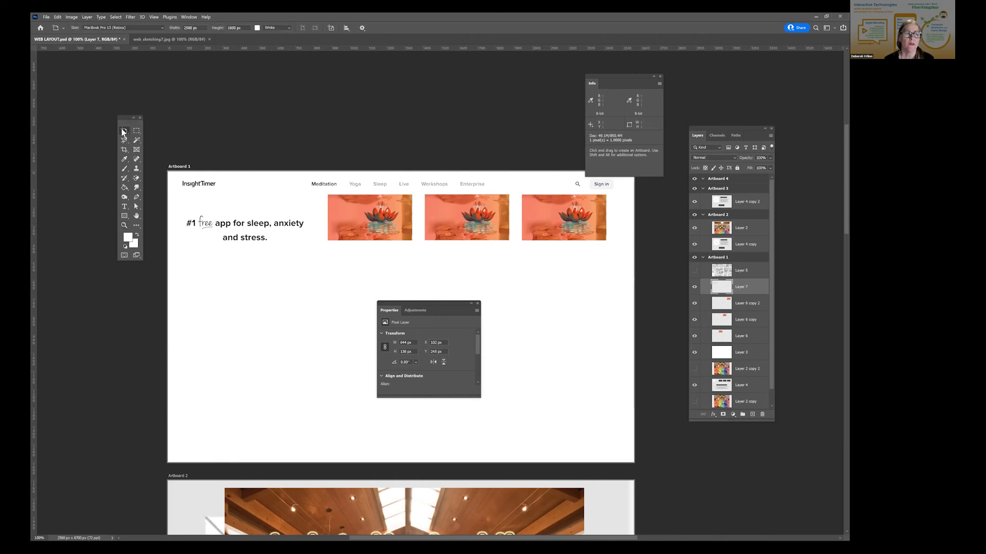
left_click(124, 132)
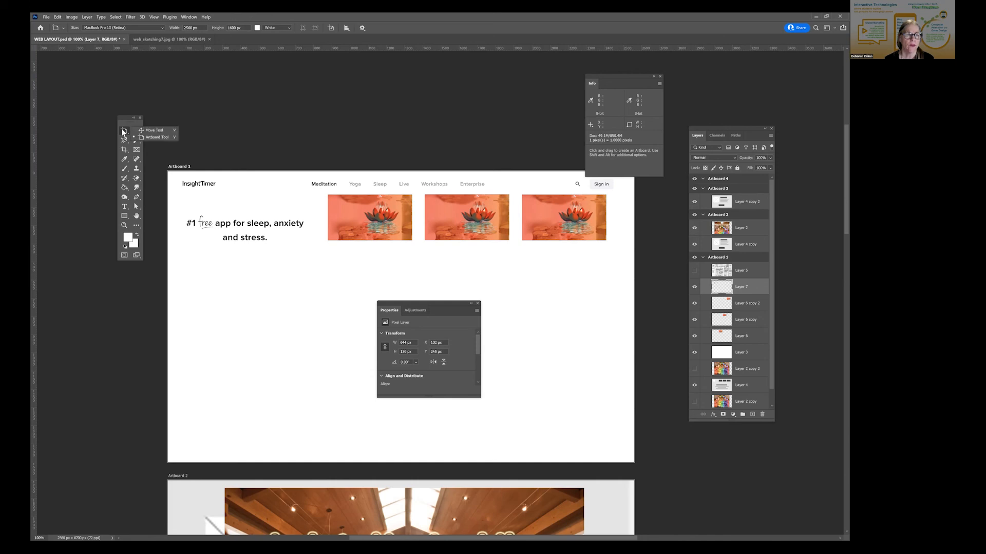
left_click(152, 132)
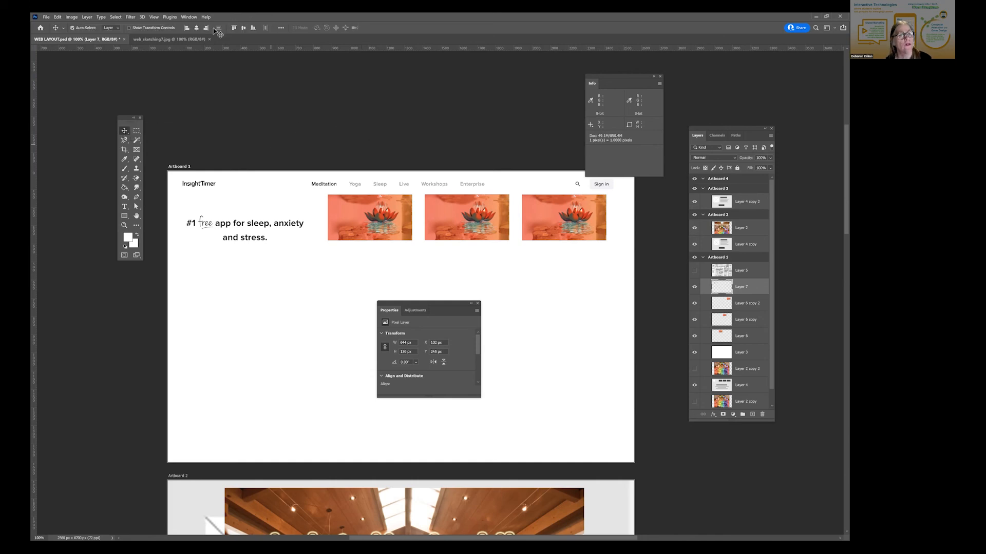
- Move the floating Info panel into the blank area of Artboard 1, below the headline
key("m")
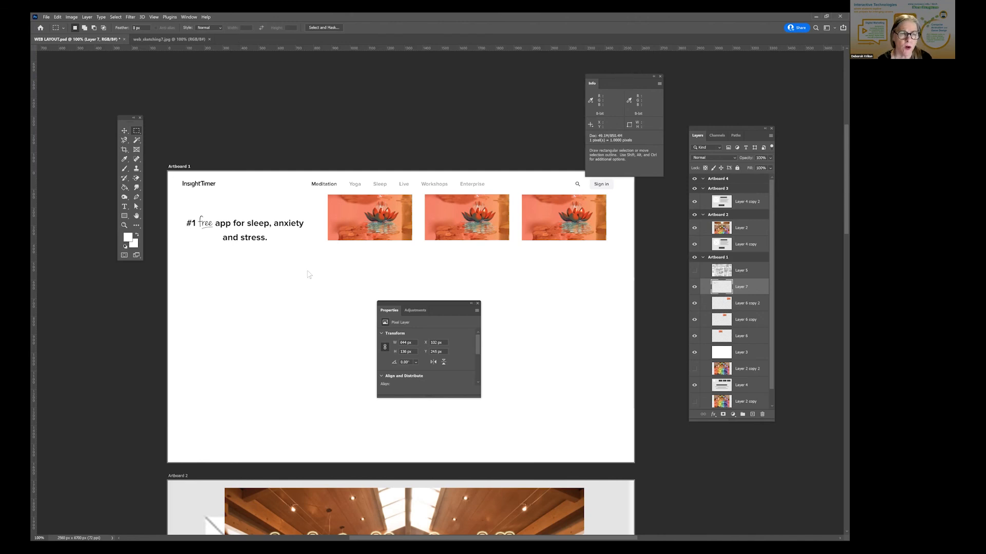
left_click_drag(655, 76, 307, 272)
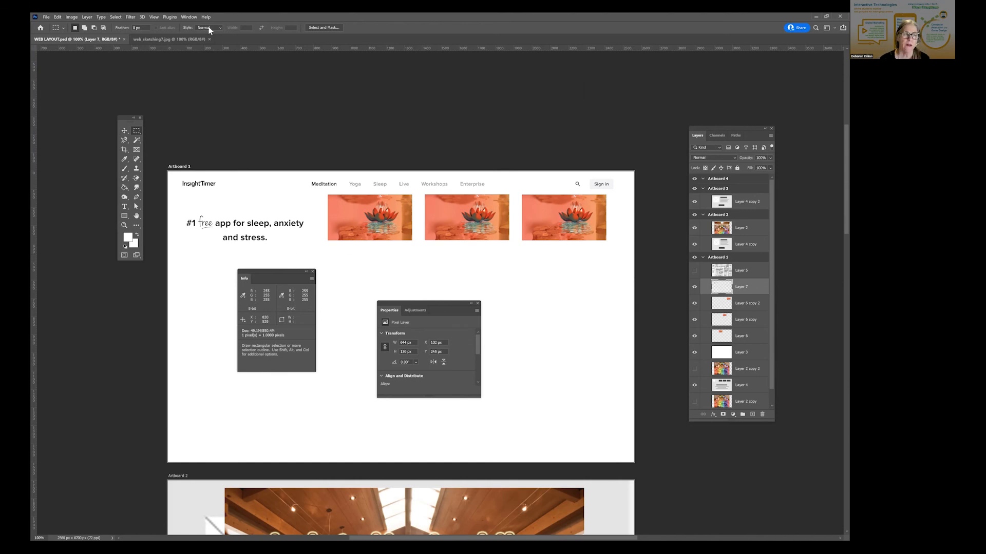
- Look through the list of Preferences categories and close it without opening any of them
left_click(57, 17)
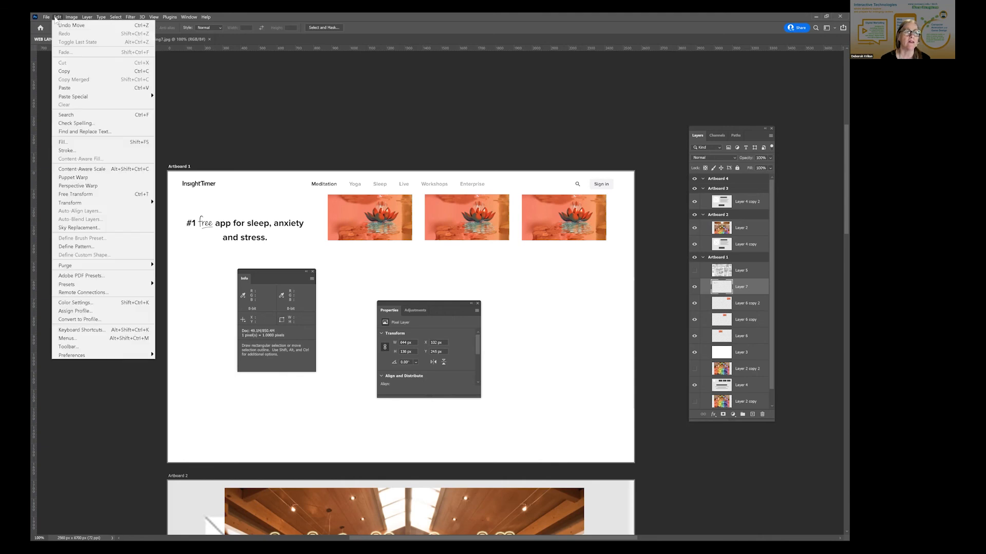
mouse_move(47, 17)
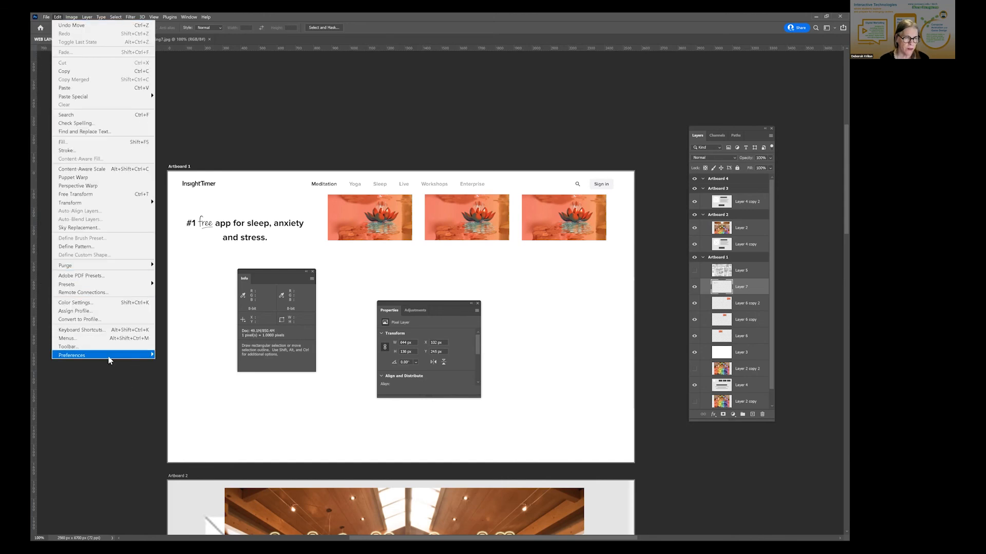
mouse_move(109, 358)
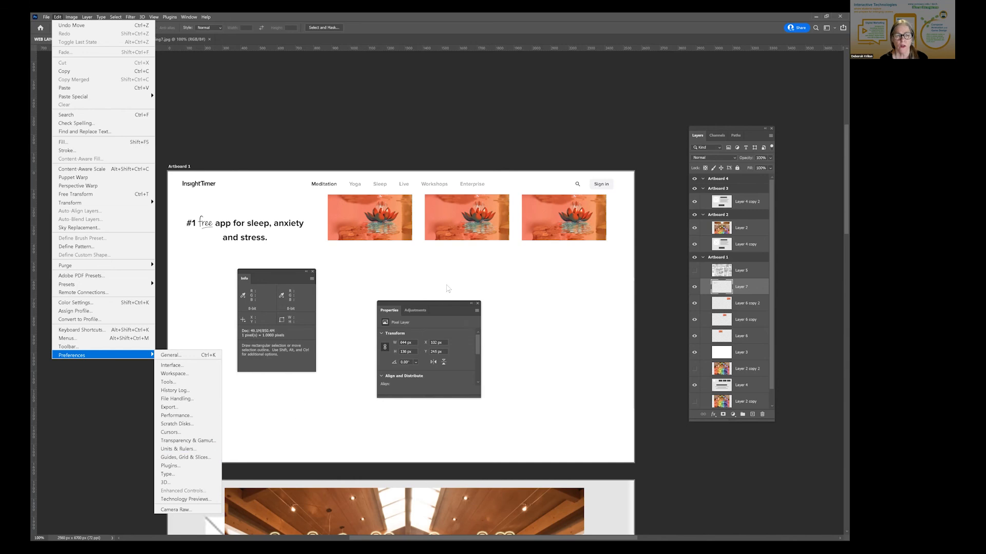
left_click(439, 301)
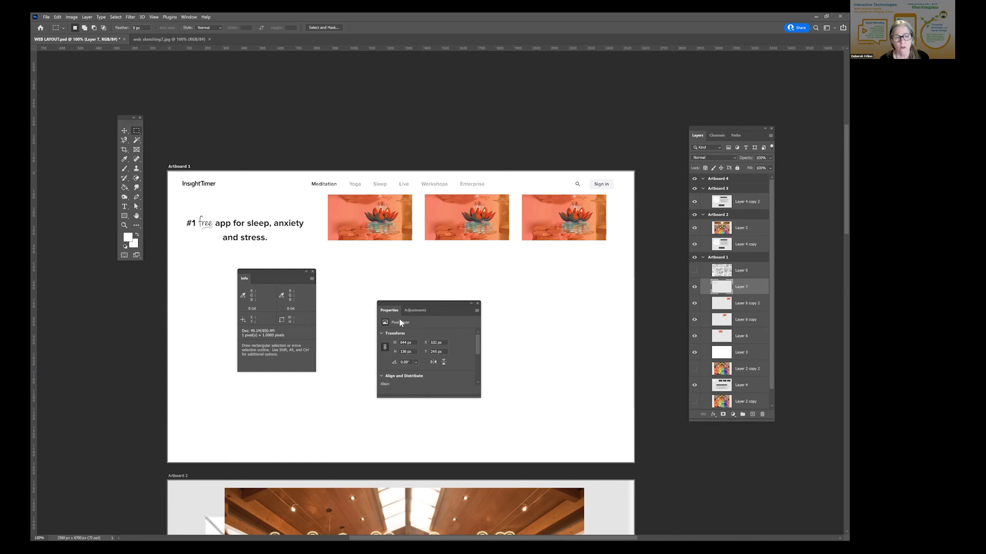
- View the Coastal Capital sketch on Layer 5 with Layer 7 hidden, and restore the visibility of both layers
scroll(398, 319, "down", 5)
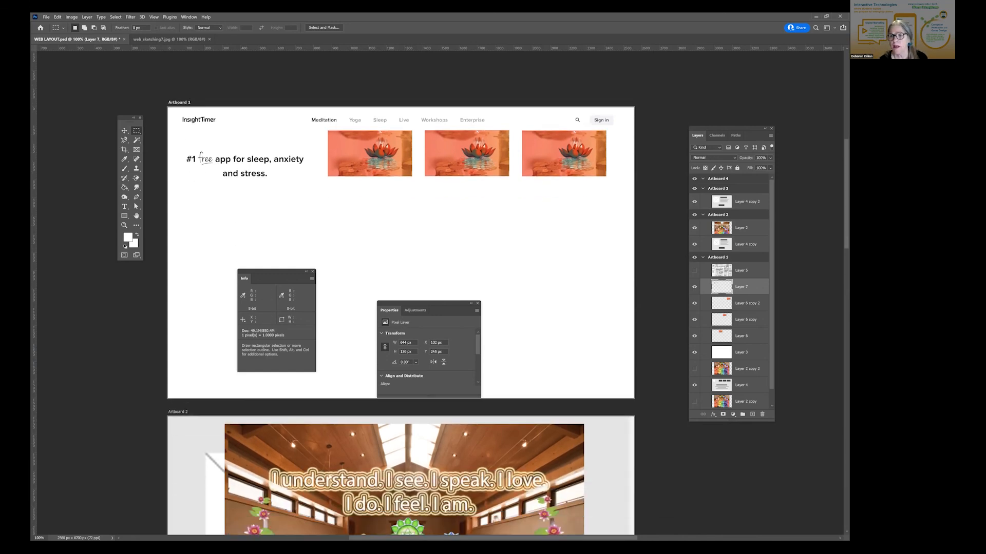
left_click(694, 287)
left_click(694, 271)
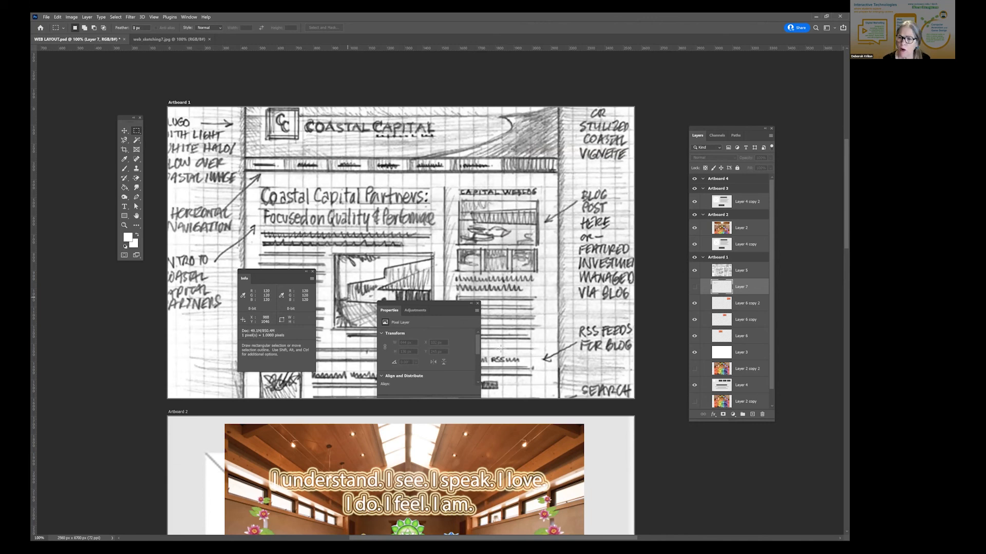
left_click(694, 286)
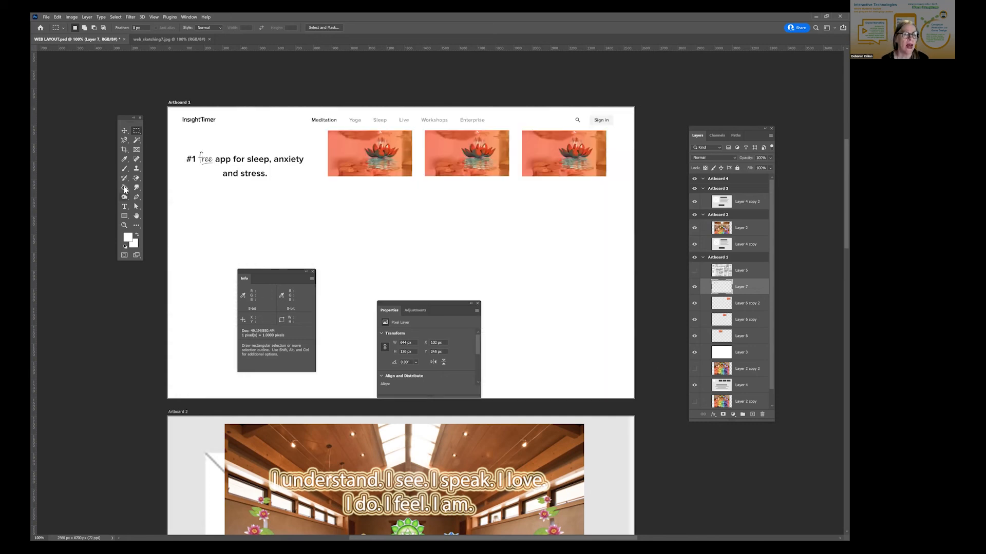
- Add a horizontal placeholder text line in the blank area below the lotus pictures on Artboard 1 and set it to 48 pt
left_click(124, 208)
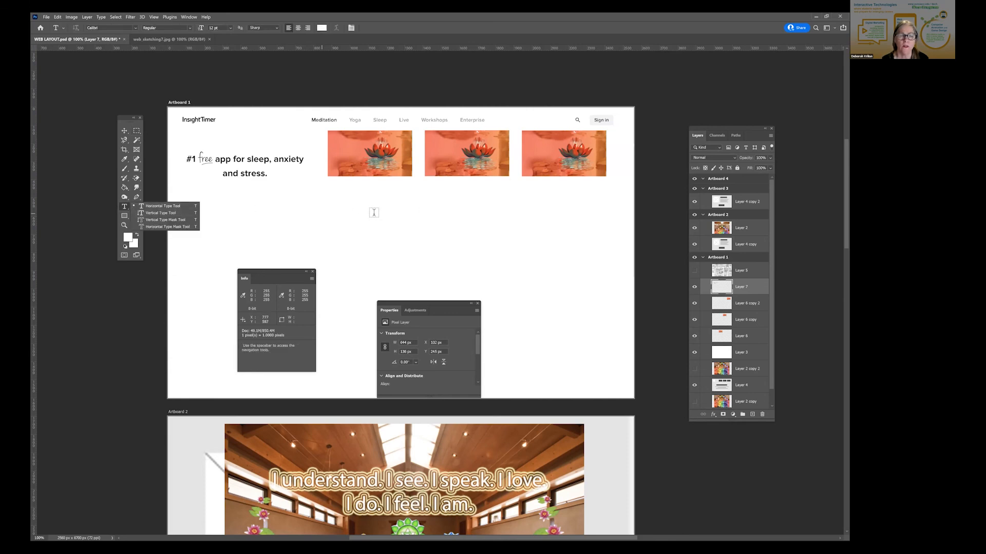
left_click(374, 212)
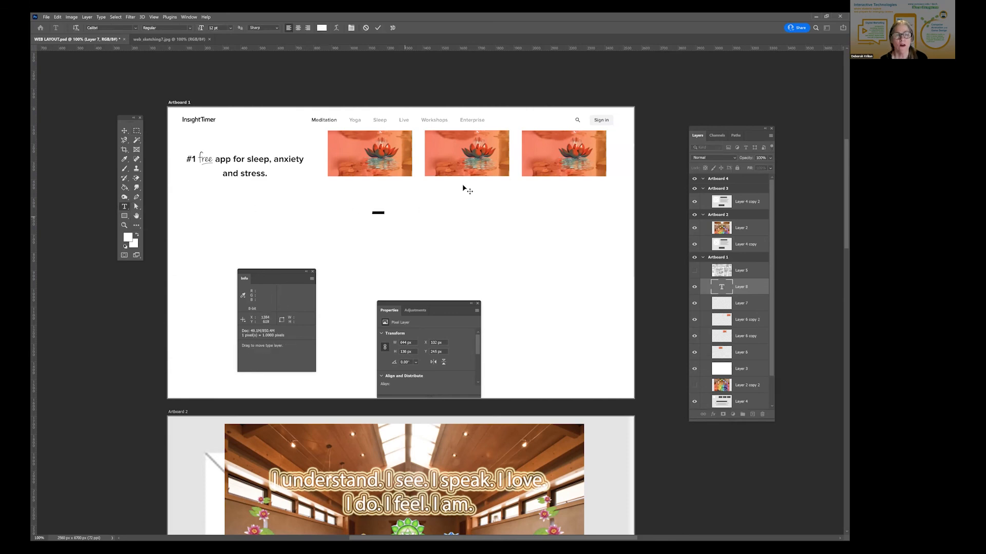
left_click(230, 29)
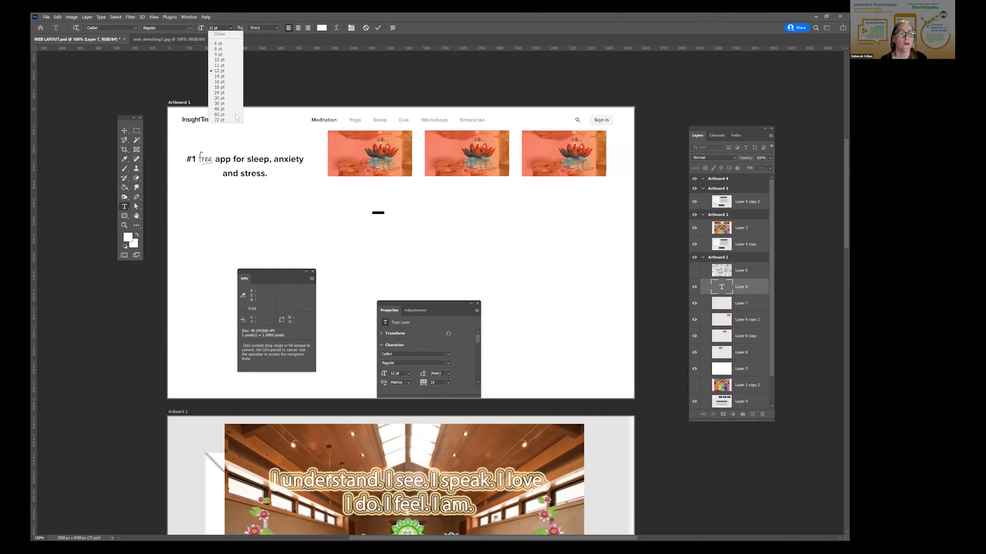
left_click(224, 110)
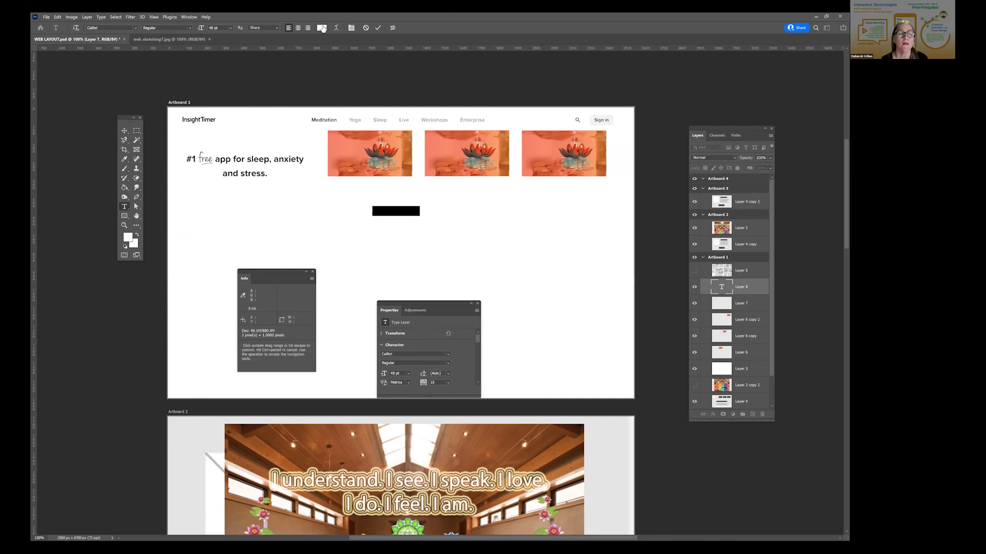
- Set the placeholder text's color to dark grey #333333
left_click(322, 28)
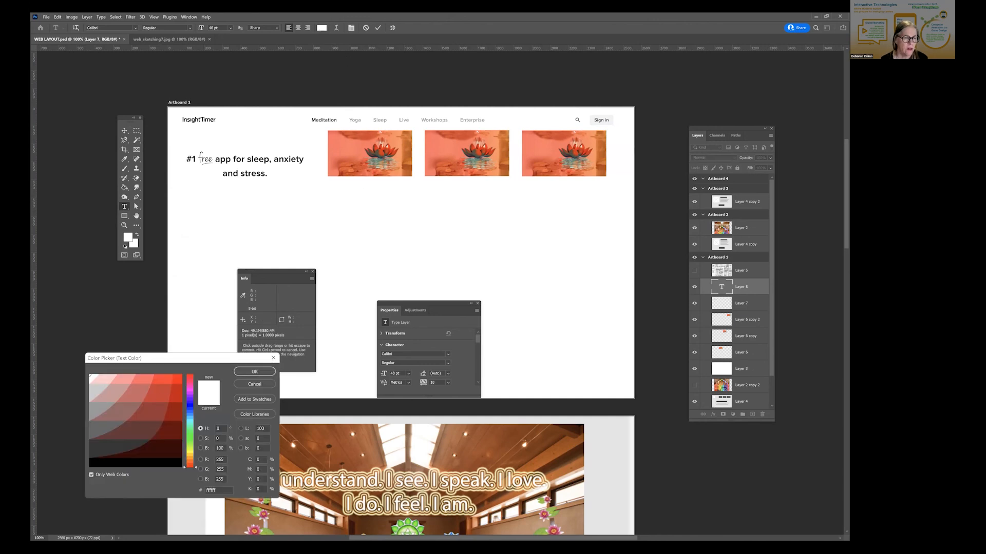
left_click(118, 448)
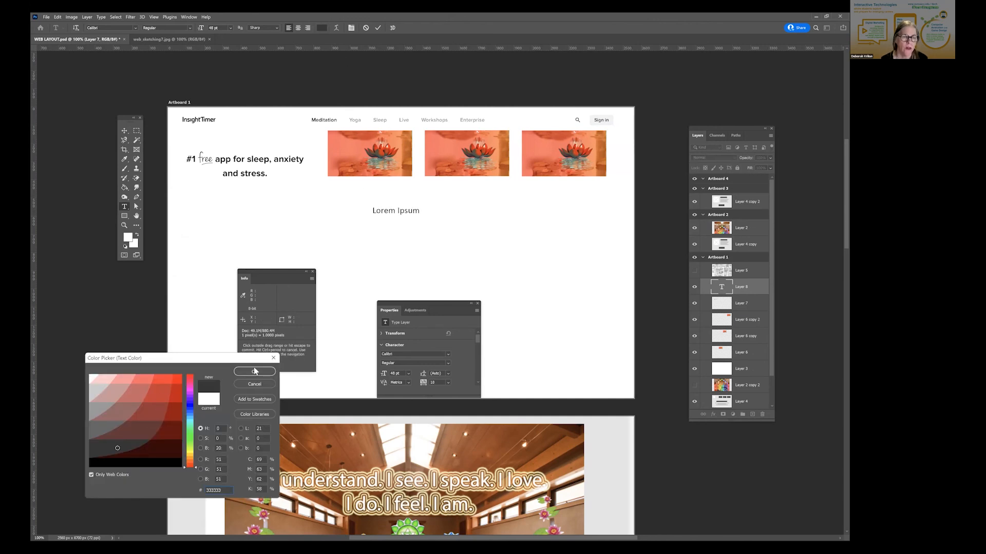
left_click(255, 371)
- Shift the Lorem Ipsum text slightly lower in the blank area below the lotus pictures
left_click_drag(388, 210, 414, 210)
left_click(407, 212)
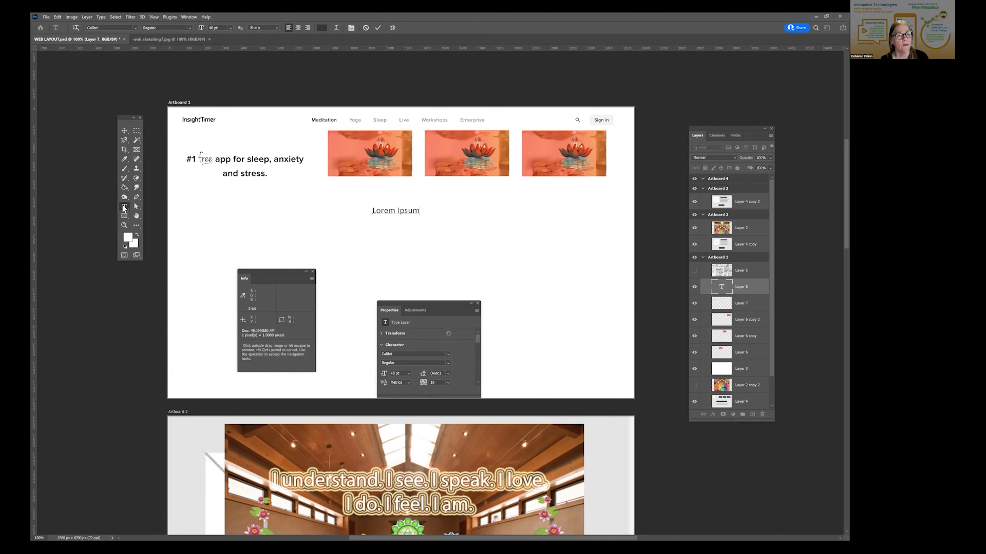
left_click_drag(365, 251, 429, 261)
key("ctrl+z")
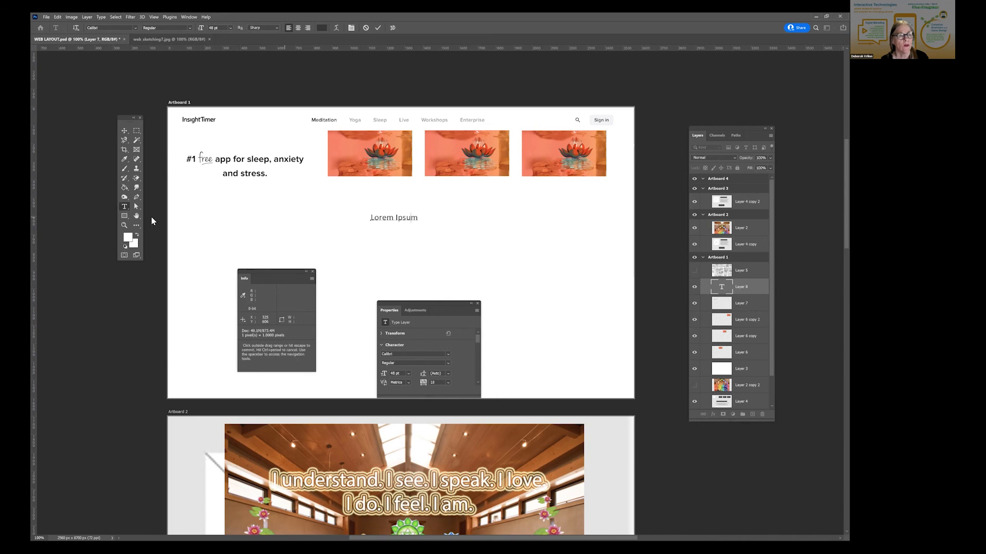
- Copy the word Ipsum and paste it twice at the end of the placeholder line
left_click(126, 206)
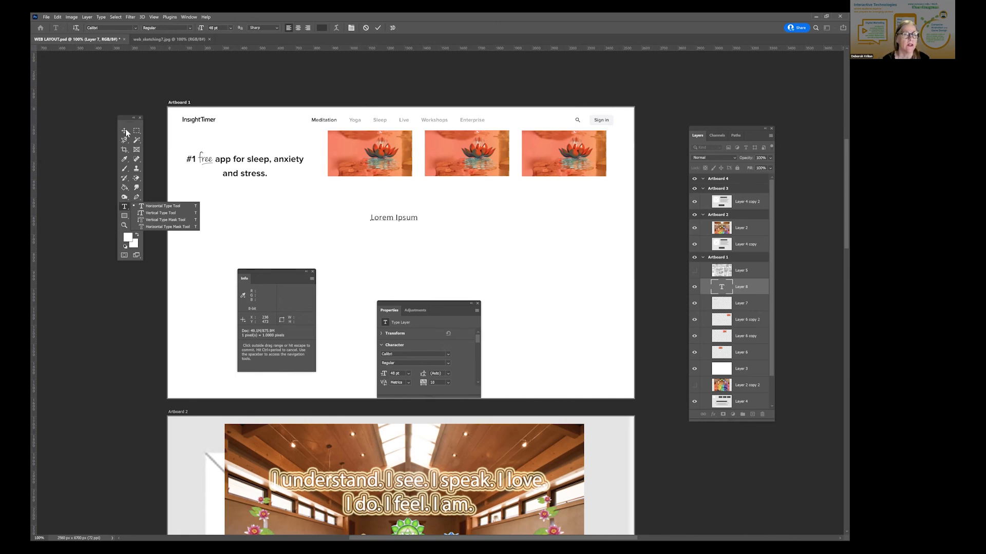
left_click(388, 218)
left_click_drag(394, 217, 443, 223)
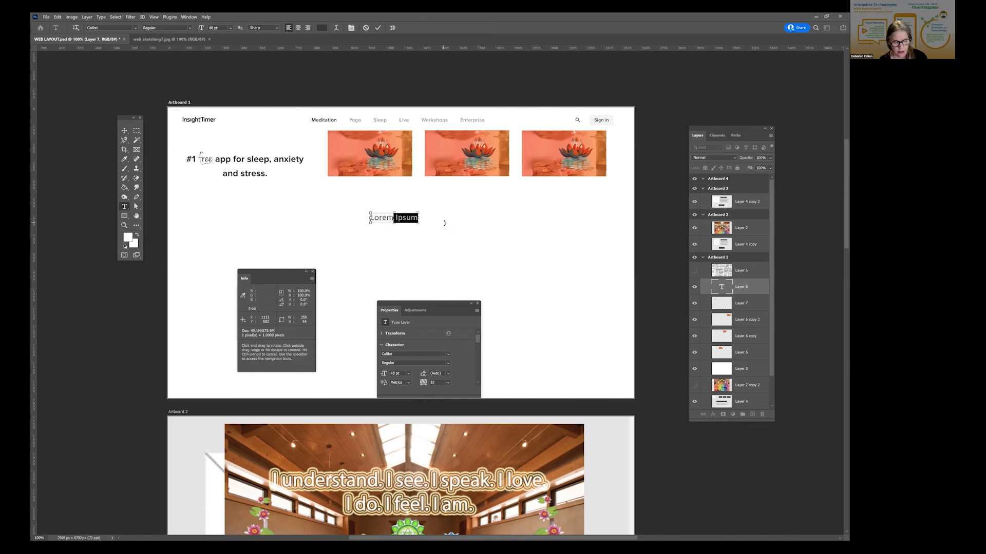
key("ctrl+c")
key("Right")
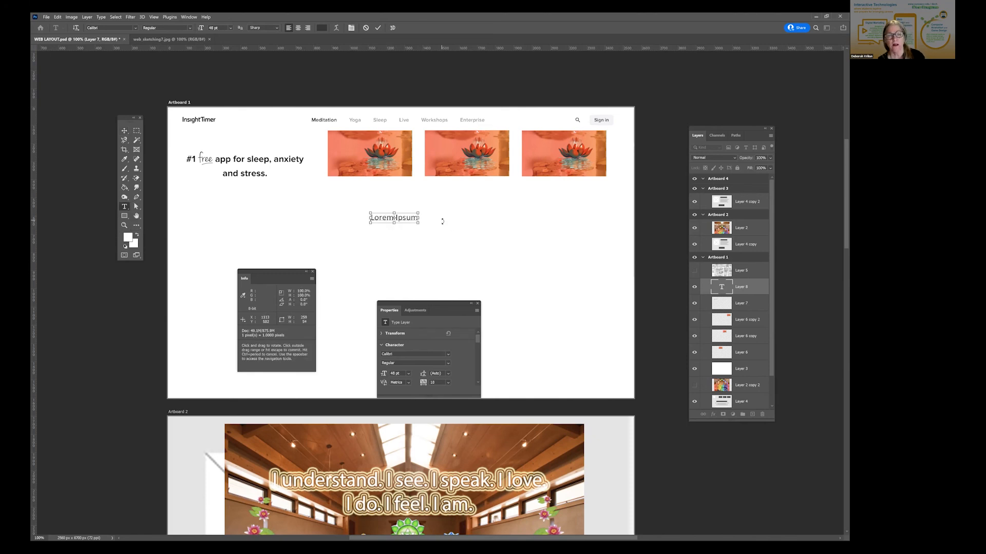
key("ctrl+v")
key("ctrl+v")
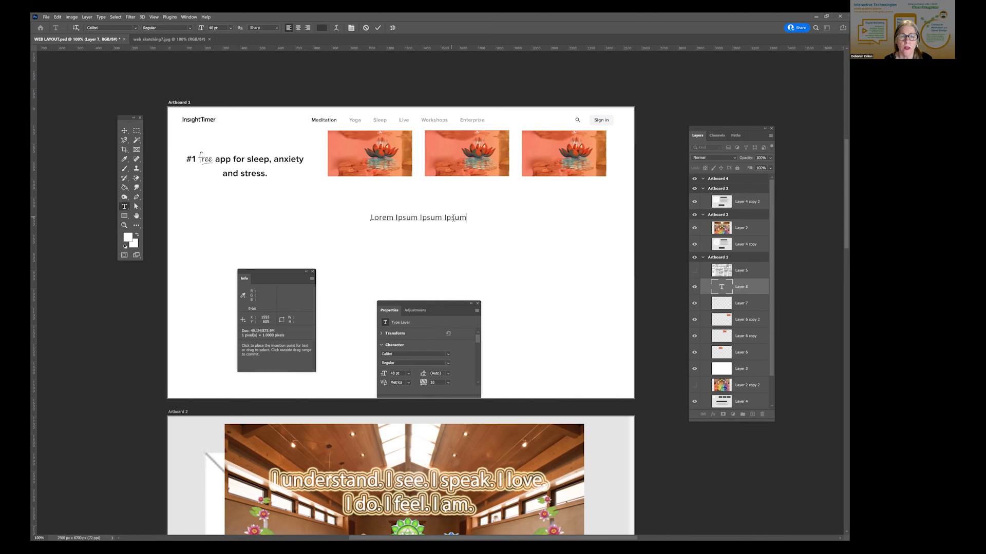
- Replace the whole placeholder line with the text TITLES IN CAPS and commit it
left_click_drag(466, 220, 319, 218)
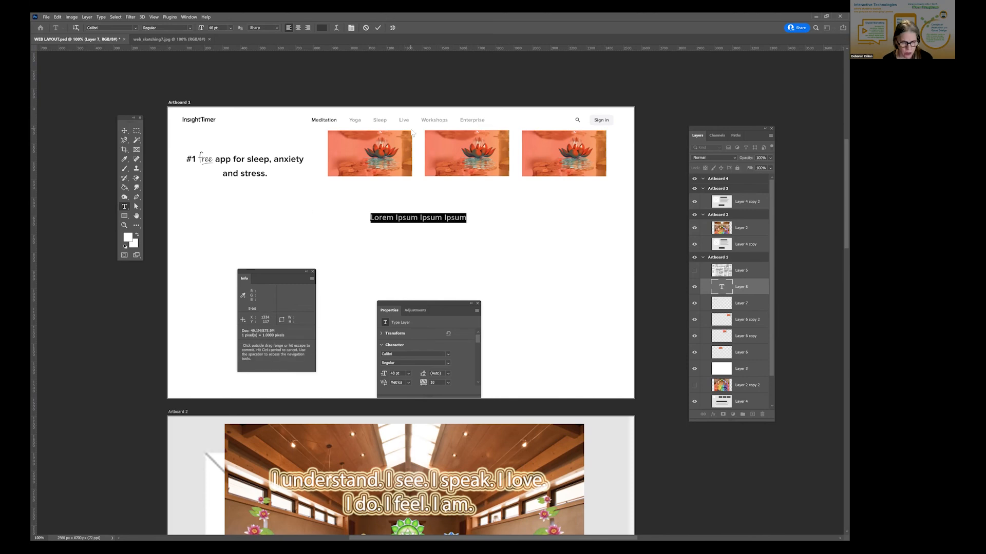
key("BackSpace")
type("TITLES IN CAPS")
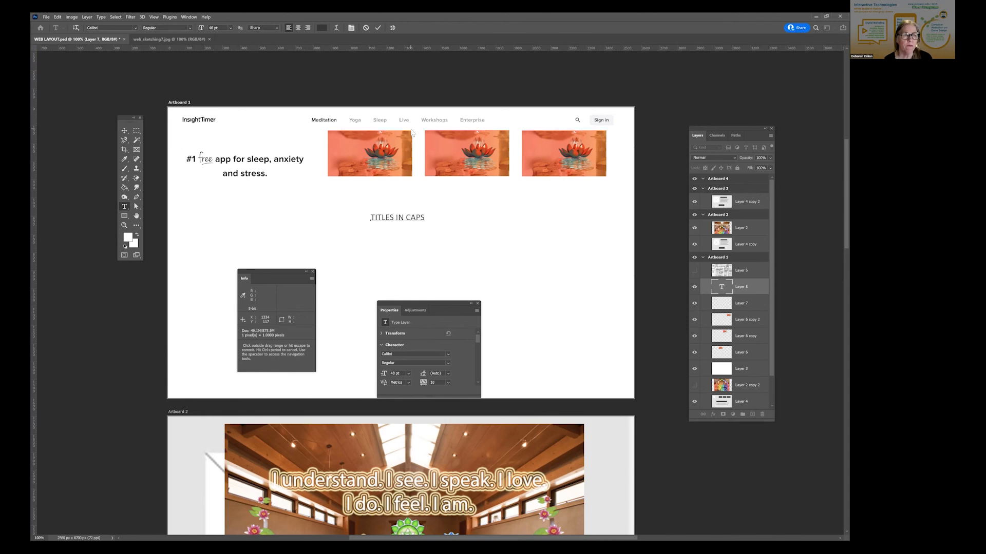
left_click(125, 131)
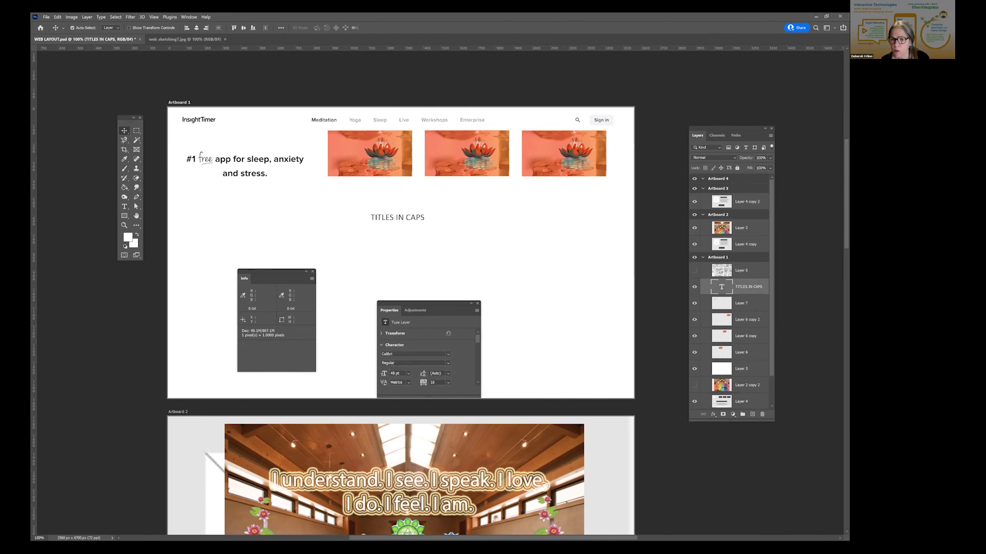
- Move the Layers panel closer to Artboard 1 and lock Layer 3
left_click_drag(729, 128, 694, 123)
left_click(705, 363)
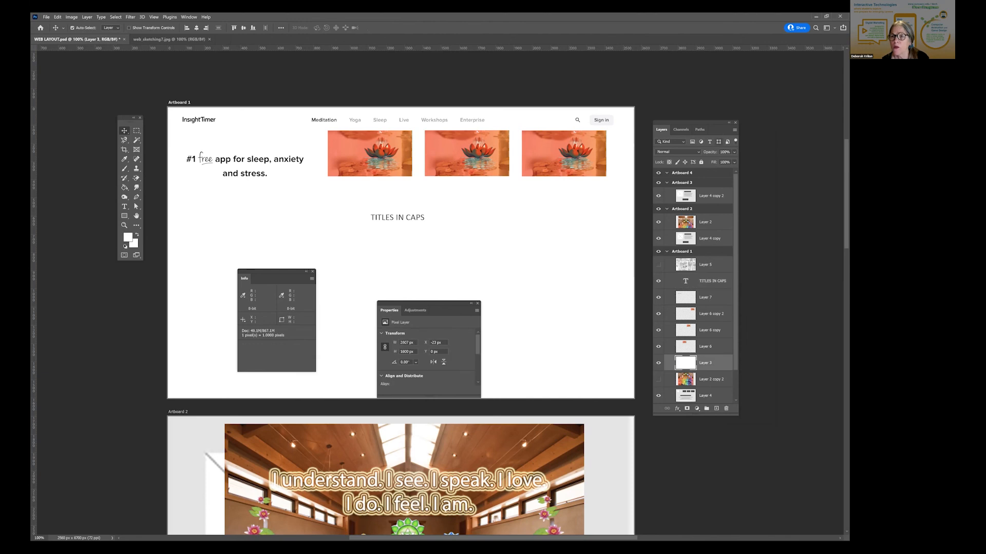
- Move the TITLES IN CAPS text slightly up under the pictures and place a duplicate of it below, offset to the right
left_click(402, 220)
left_click_drag(402, 220, 452, 254)
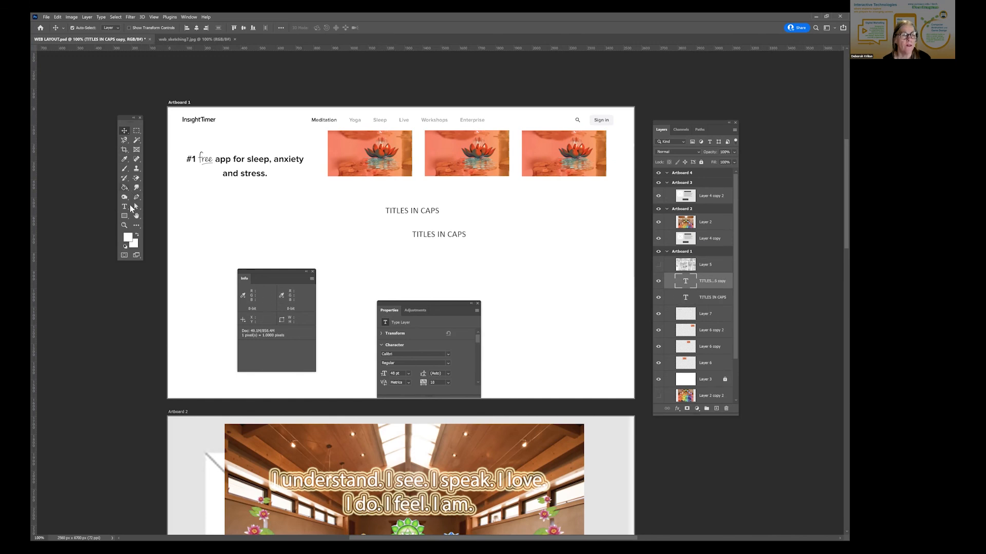
- Change the duplicated title to "Sub text such as credits" and move it directly beneath TITLES IN CAPS, aligned with its left edge
left_click(125, 206)
left_click(450, 236)
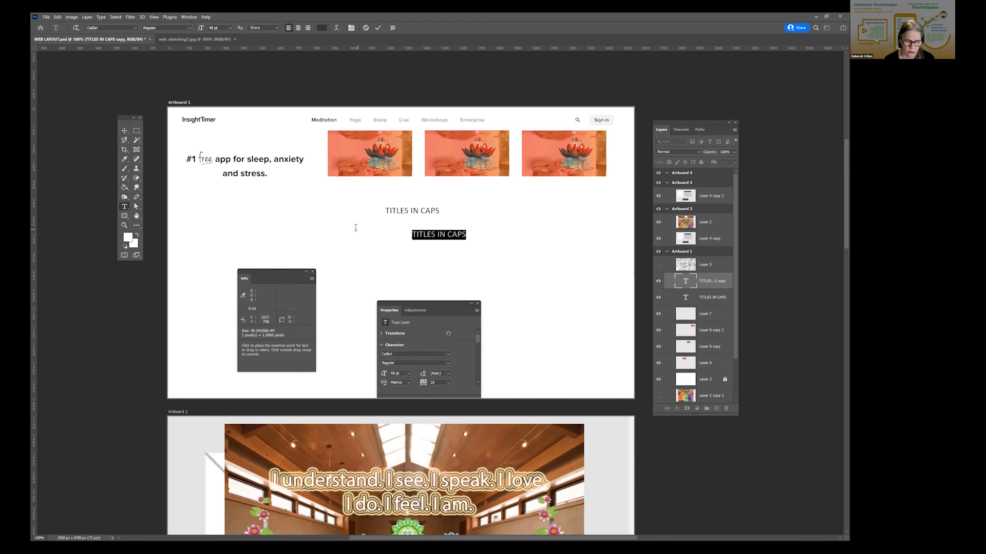
type("TUB")
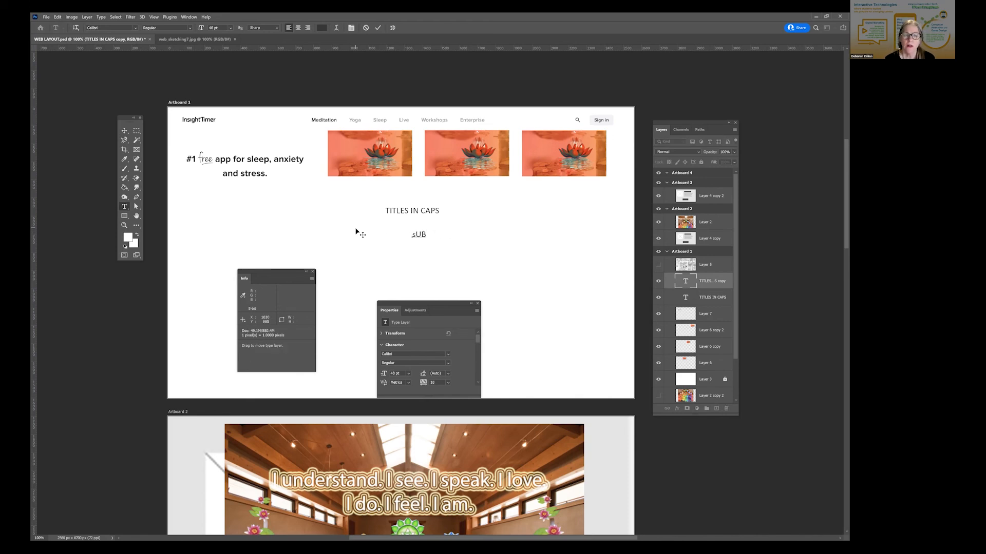
key("Delete")
key("Delete")
key("Delete")
type("Sub")
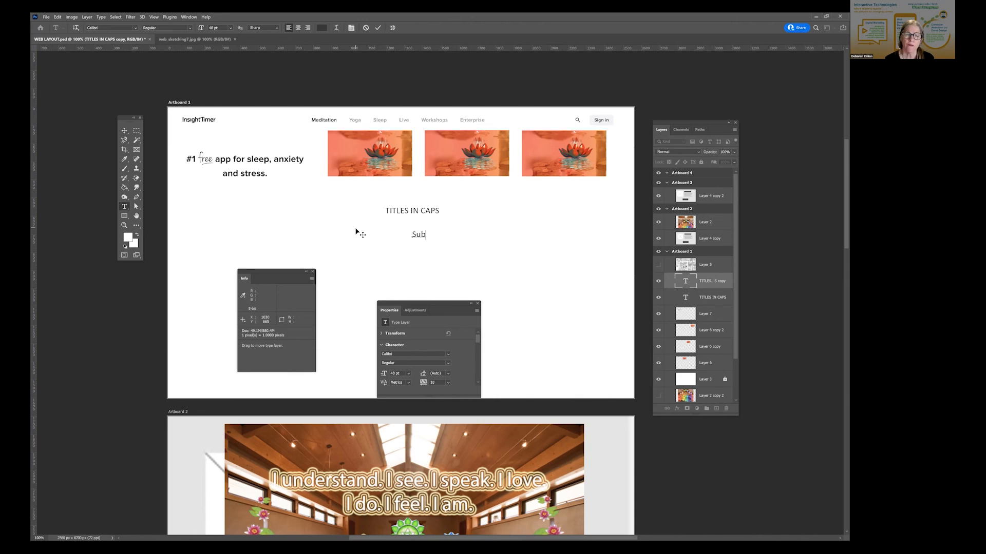
type(" text such as credits")
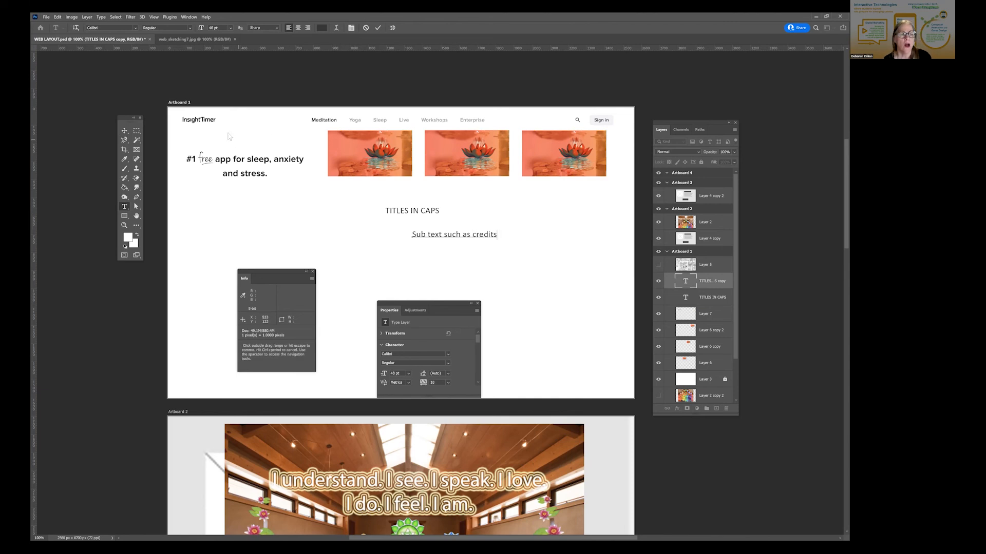
left_click(123, 130)
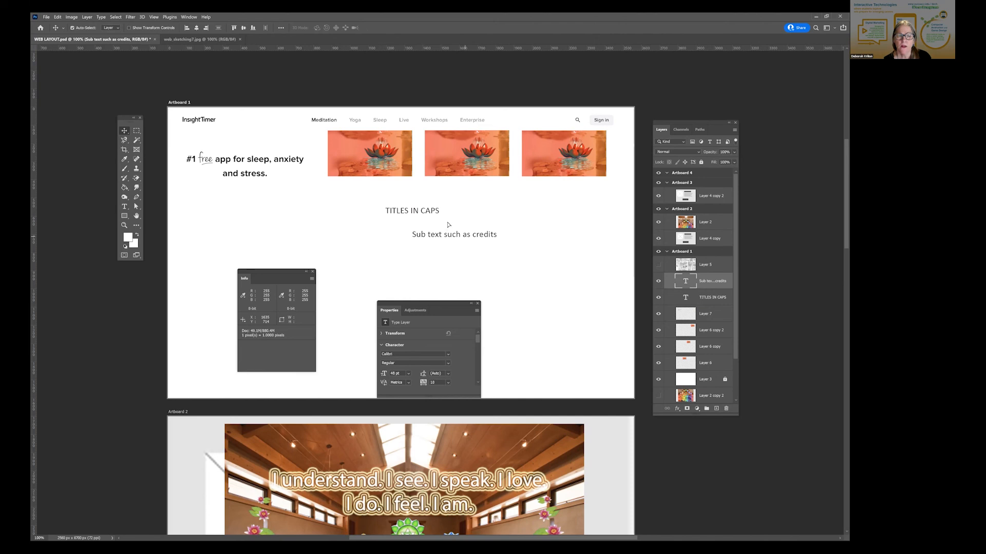
left_click_drag(442, 224, 415, 208)
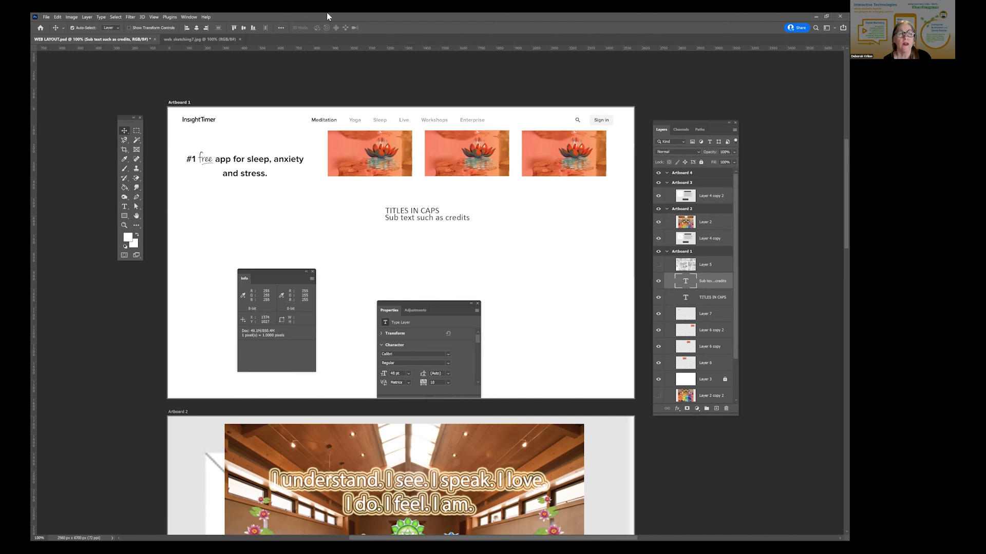
- Move the floating Properties panel to the blank area of Artboard 1 below the third lotus picture
left_click(189, 16)
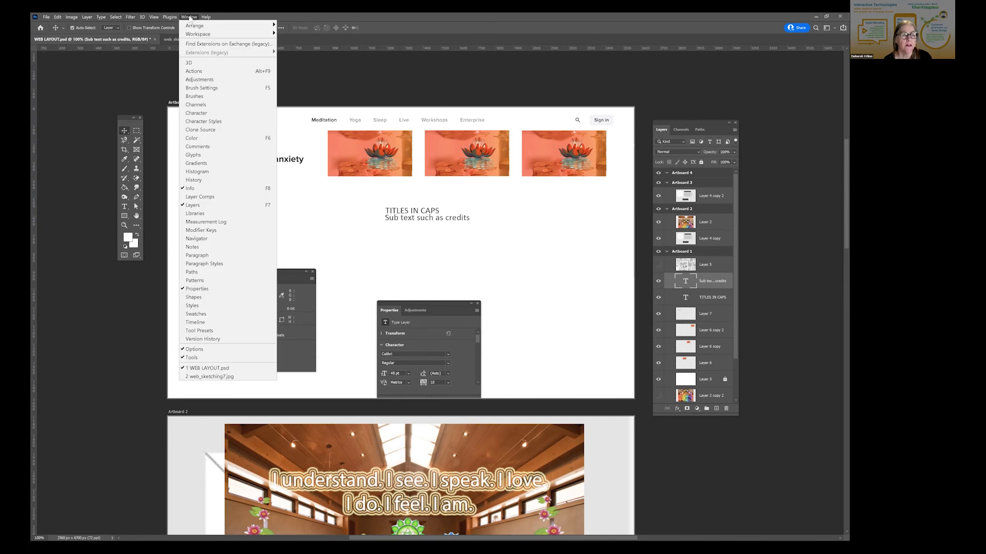
left_click(426, 301)
left_click_drag(401, 306, 526, 253)
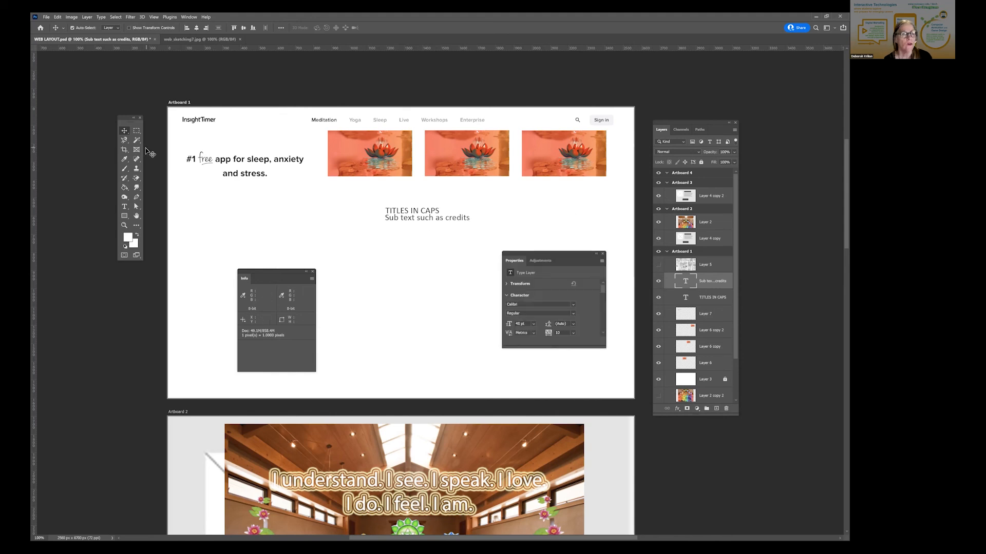
- Select the entire subtext line and expand its Transform properties, moving the Properties panel over Artboard 1's right edge
left_click(124, 207)
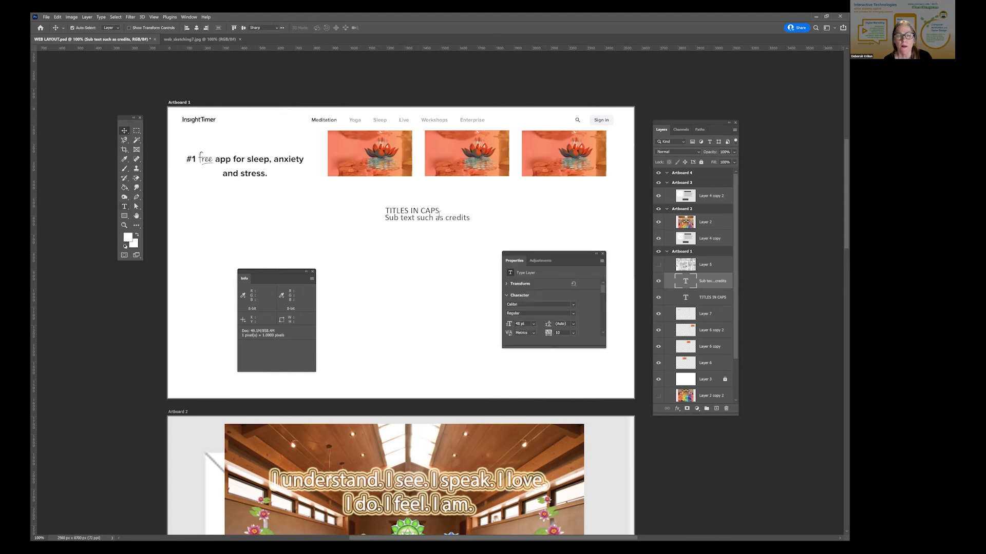
left_click(470, 218)
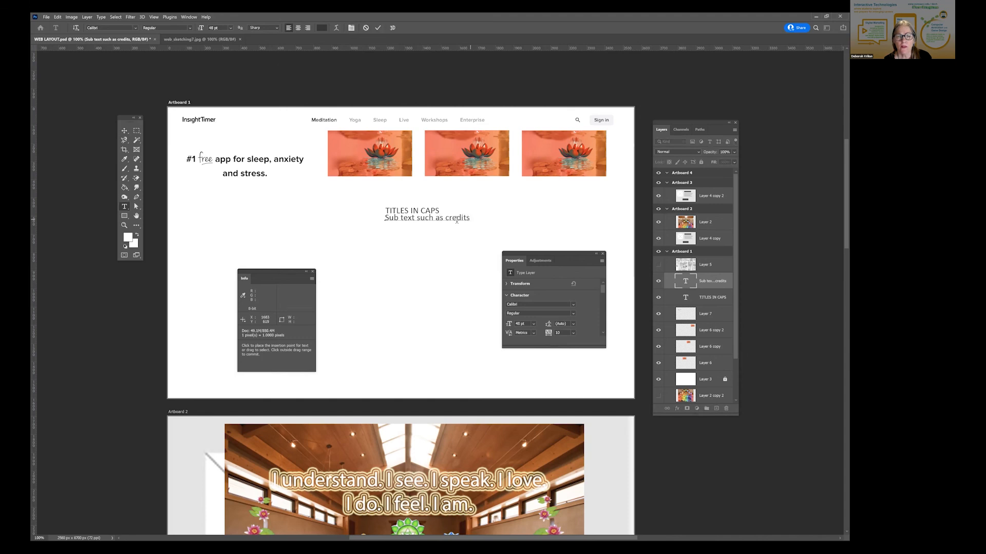
key("ctrl+a")
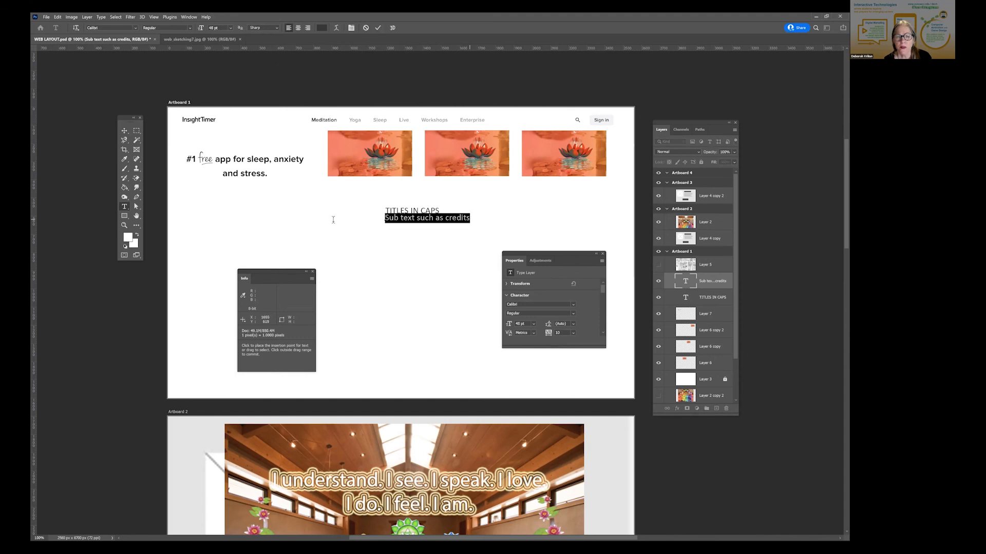
left_click(507, 284)
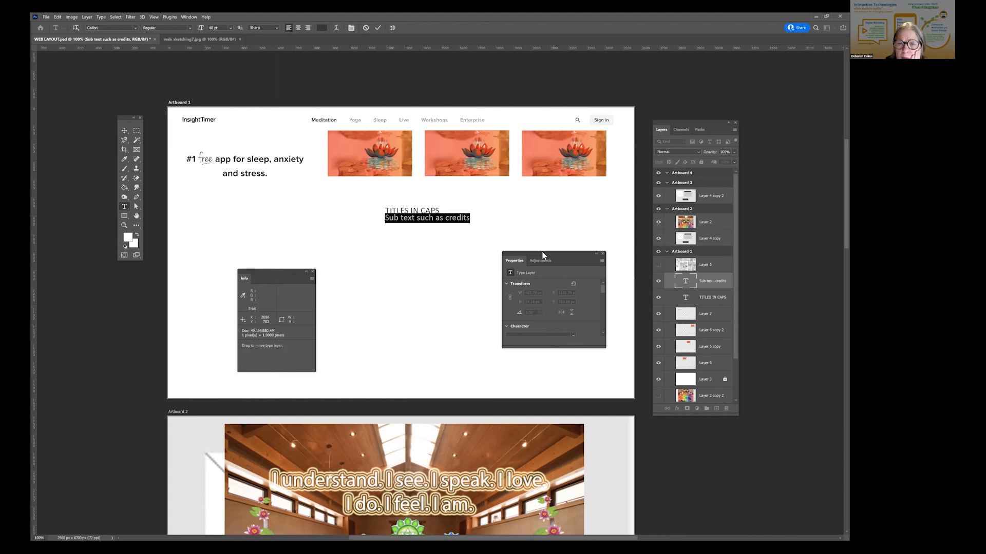
left_click_drag(542, 254, 589, 209)
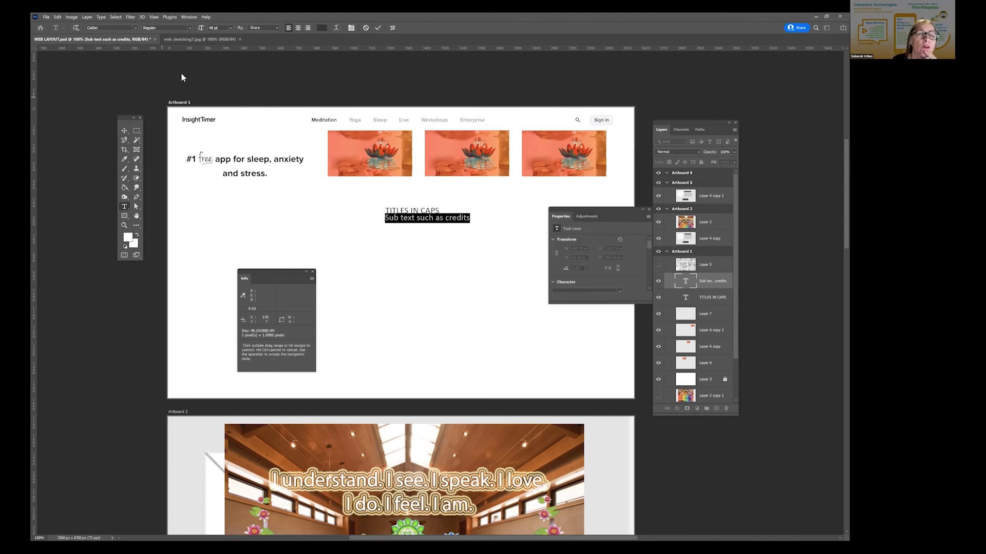
left_click(181, 17)
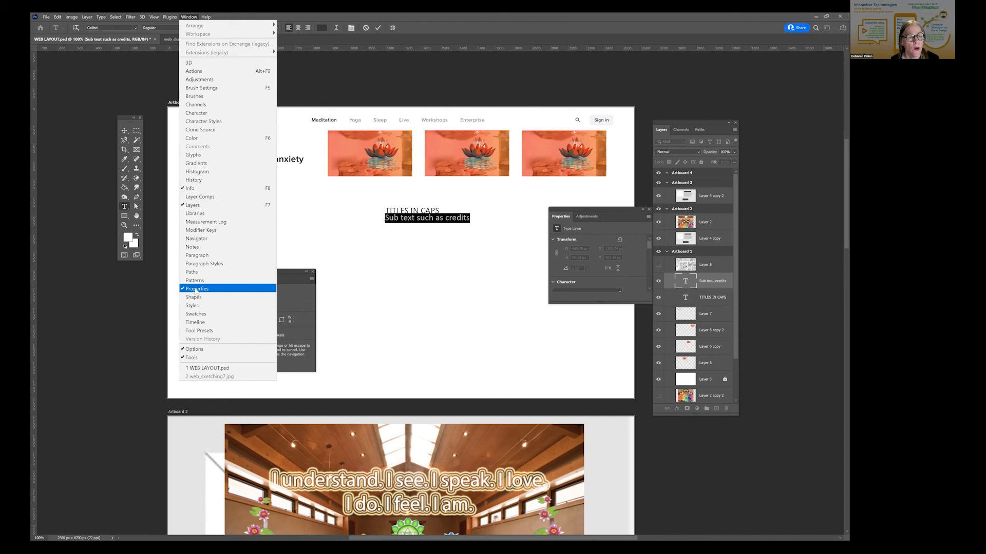
left_click(458, 19)
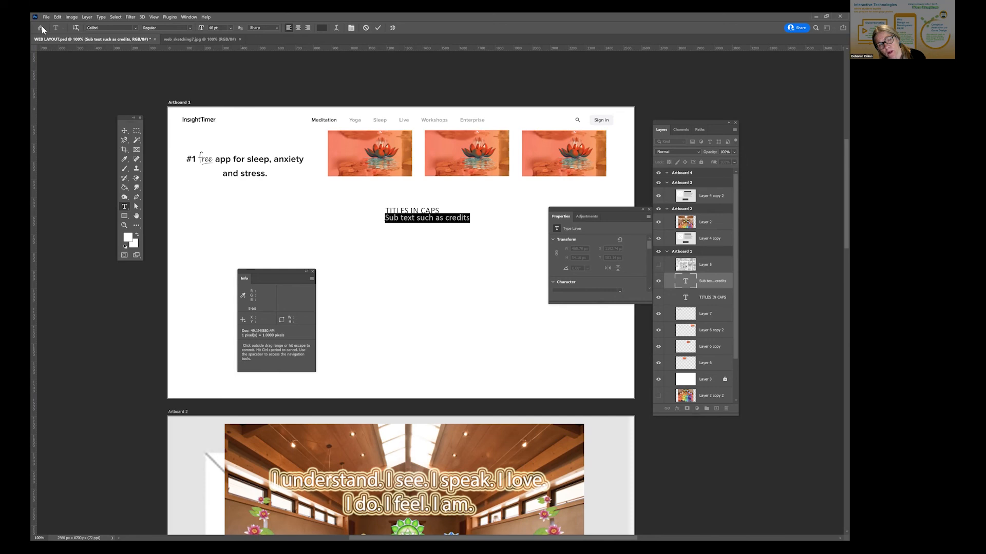
left_click(189, 17)
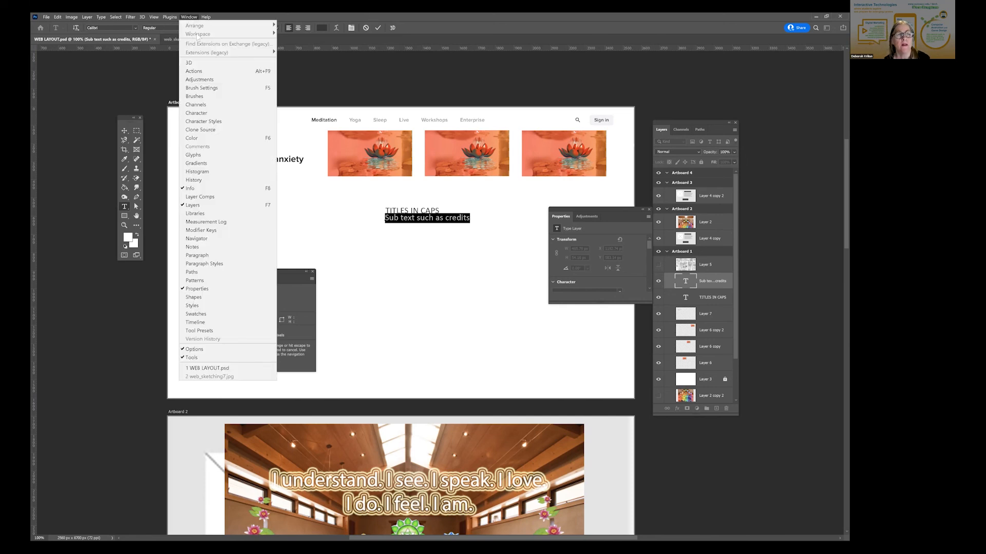
left_click(457, 232)
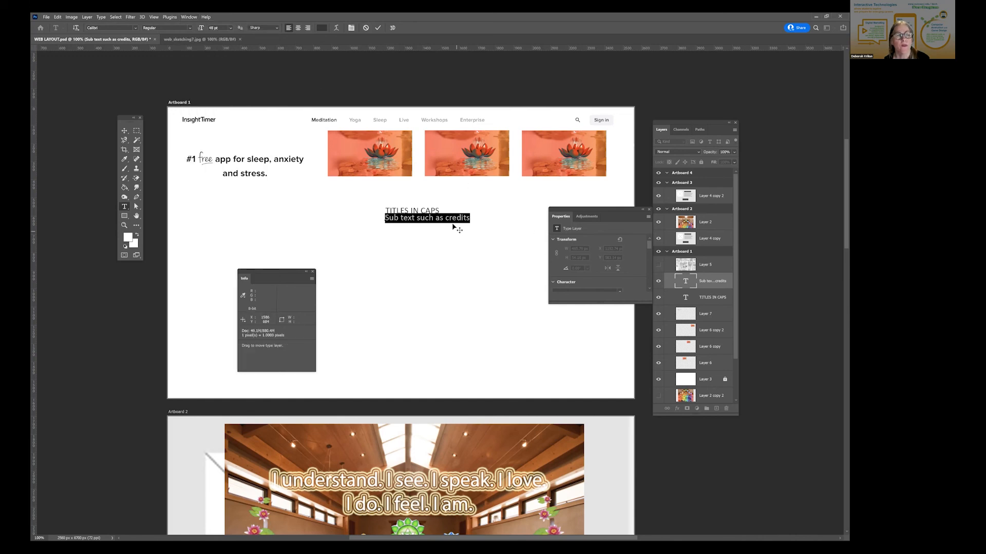
left_click(186, 18)
left_click(376, 221)
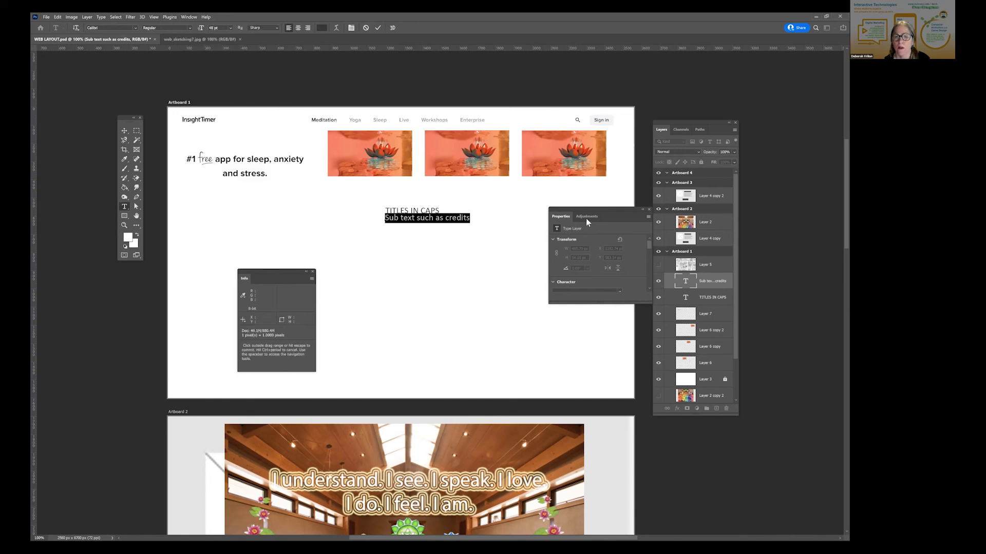
left_click(124, 132)
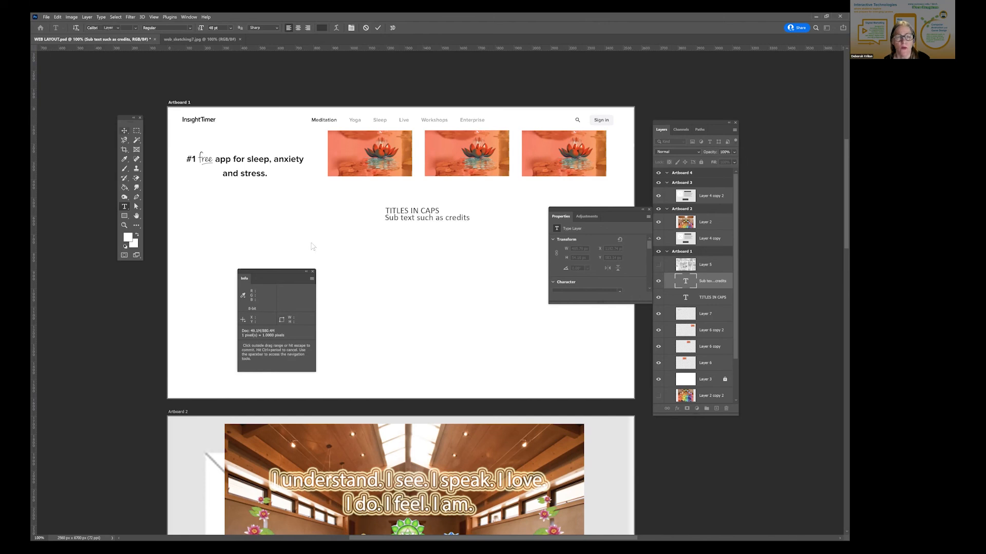
left_click(189, 18)
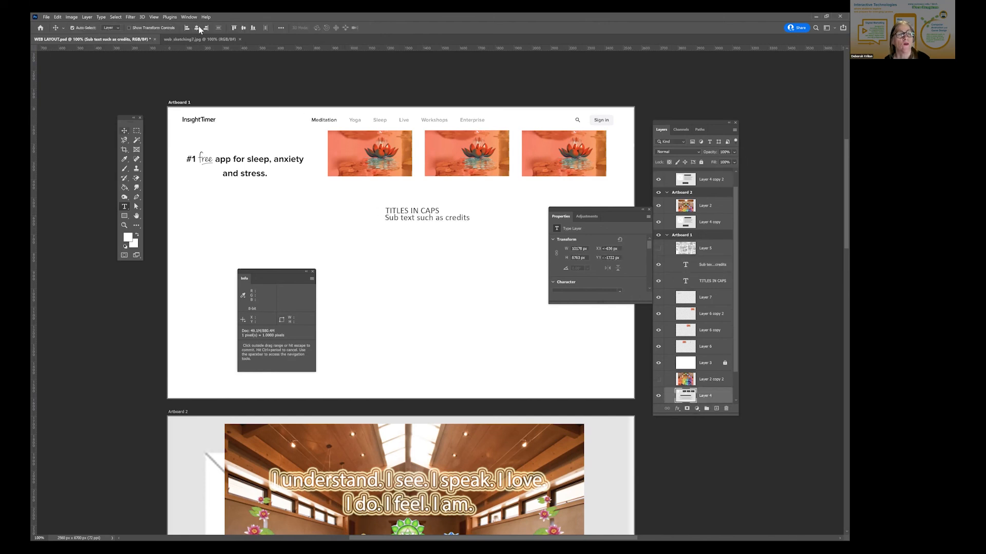
mouse_move(204, 35)
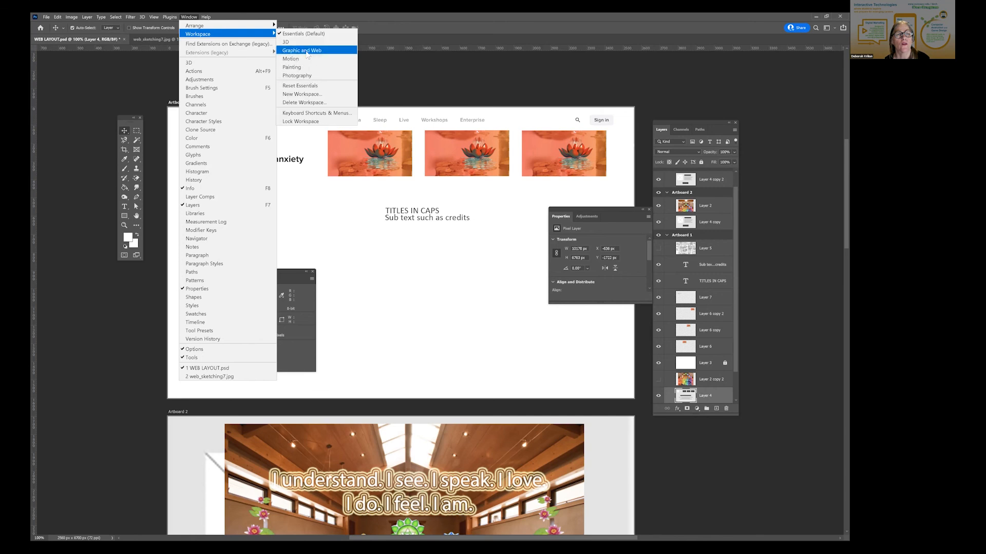
left_click(377, 63)
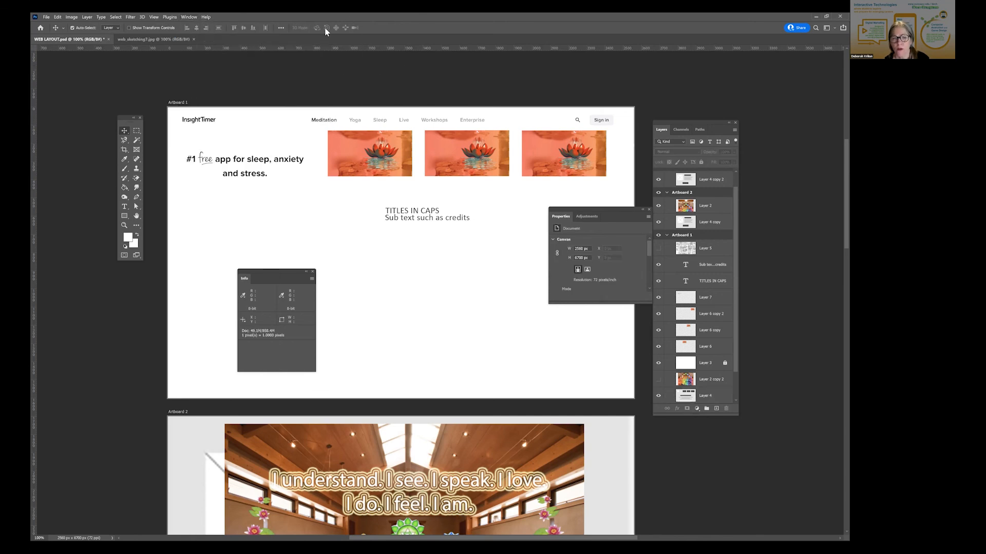
- Open the subtext line under TITLES IN CAPS for editing, try an 18 pt font size and select all its text
left_click(124, 206)
left_click(408, 220)
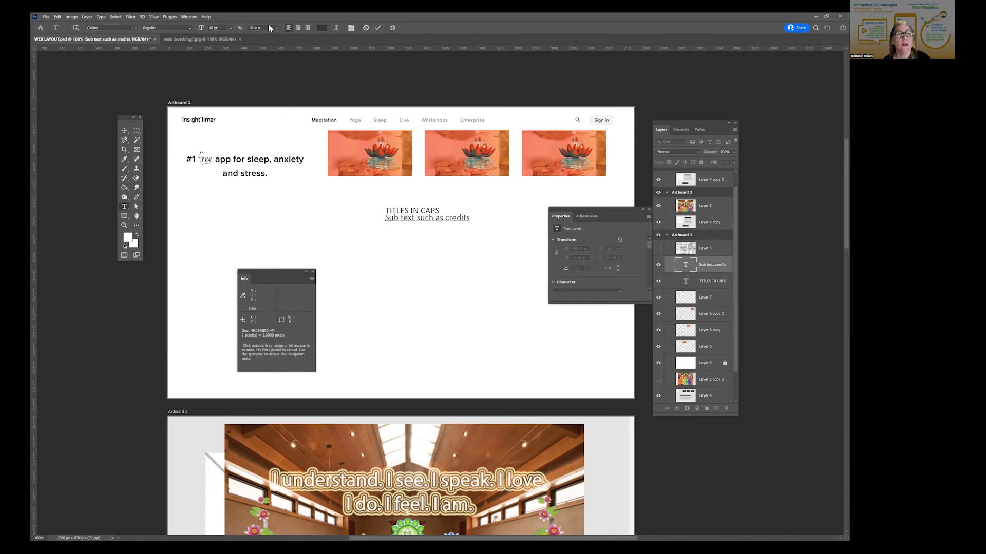
left_click(231, 29)
left_click(218, 90)
key("ctrl+a")
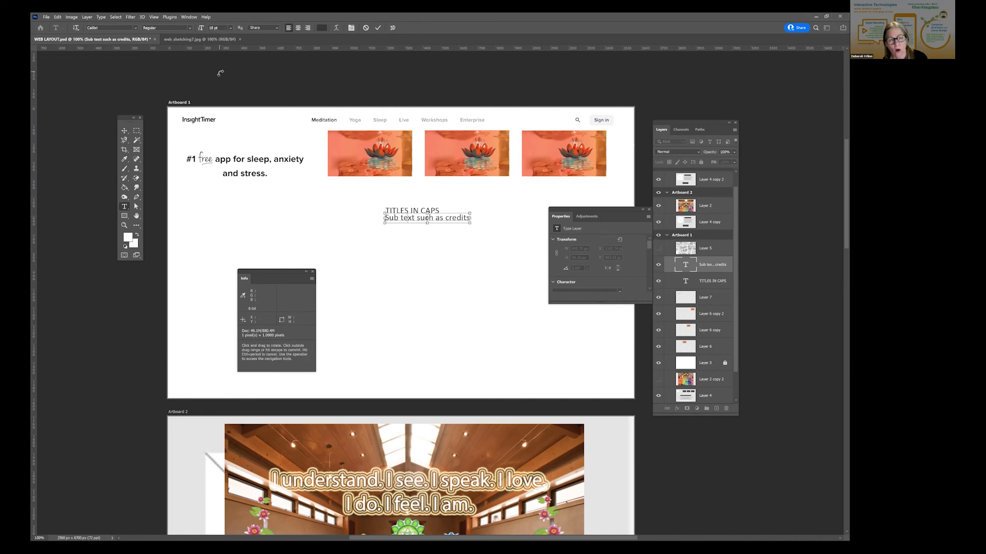
- Try the selected subtext at 24 pt, then return its font size to 48 pt
left_click(232, 29)
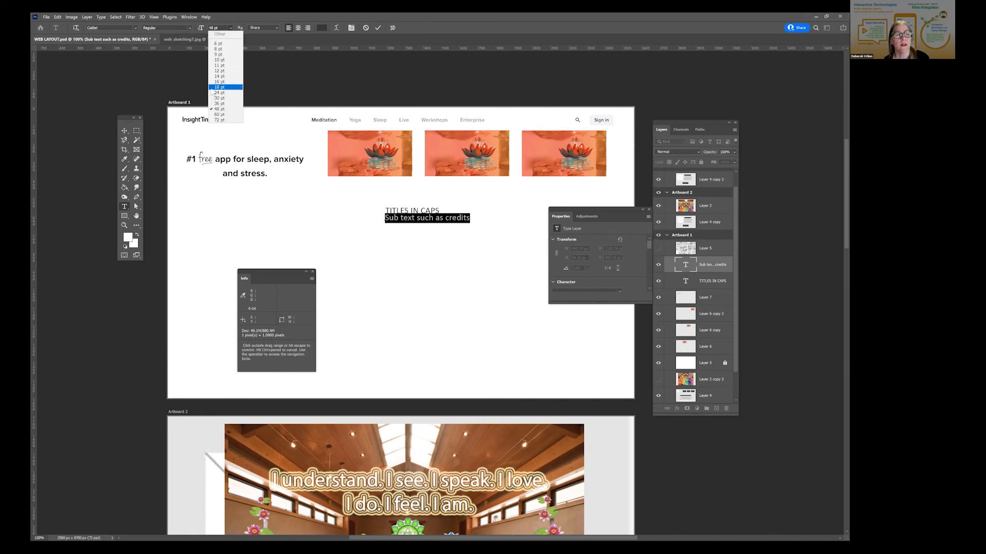
left_click(211, 92)
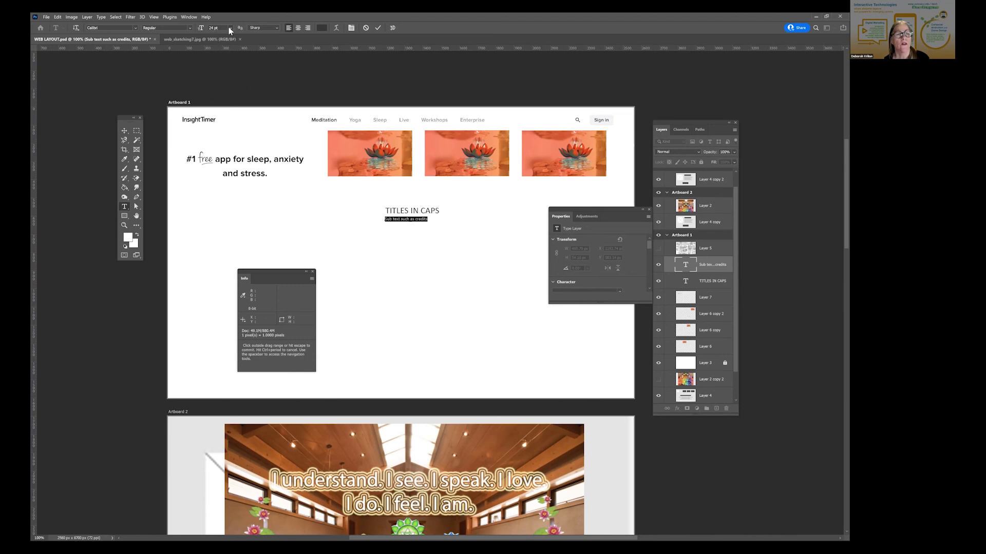
left_click(228, 29)
left_click(223, 113)
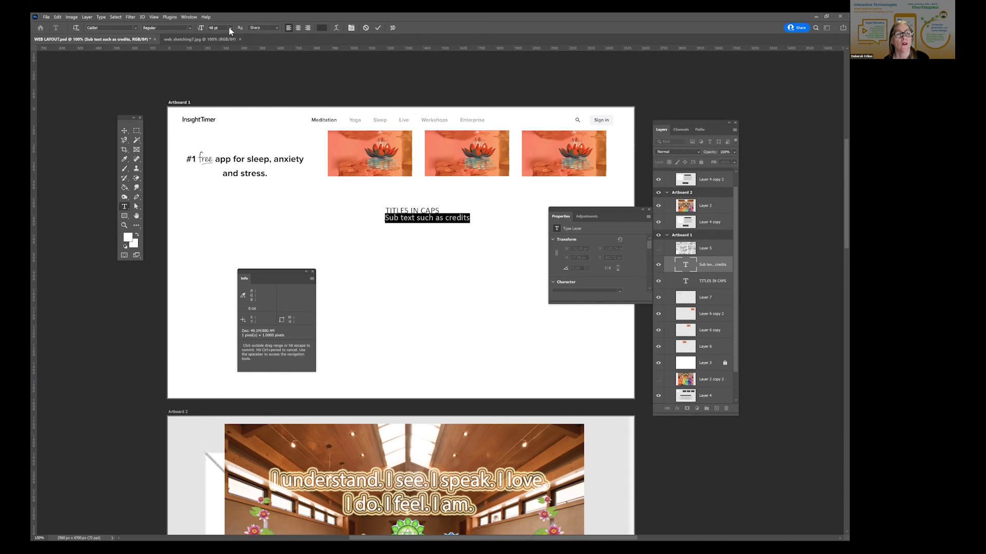
- Set the selected subtext's font size to 36 pt, commit the text edit and switch to the Move tool
left_click(231, 28)
left_click(222, 107)
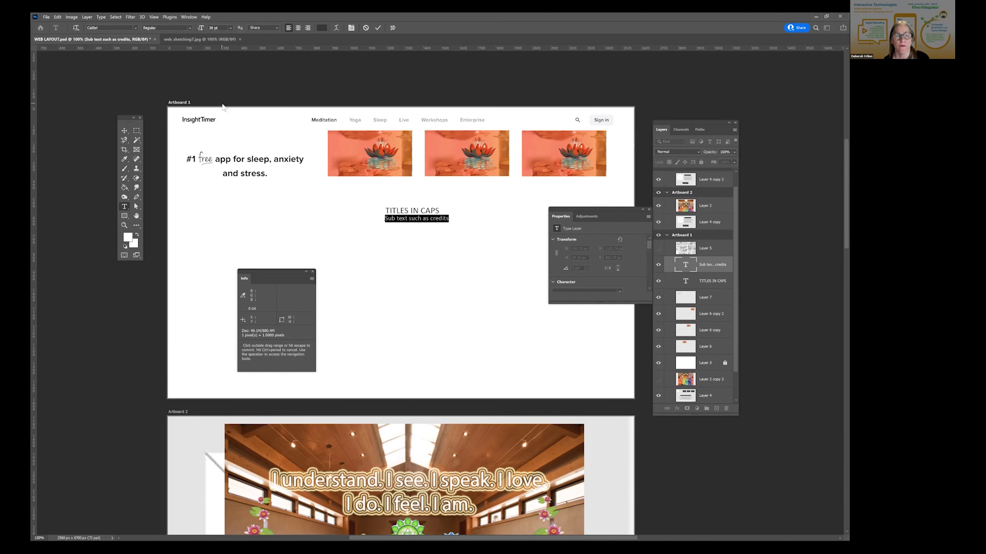
left_click(310, 216)
key("v")
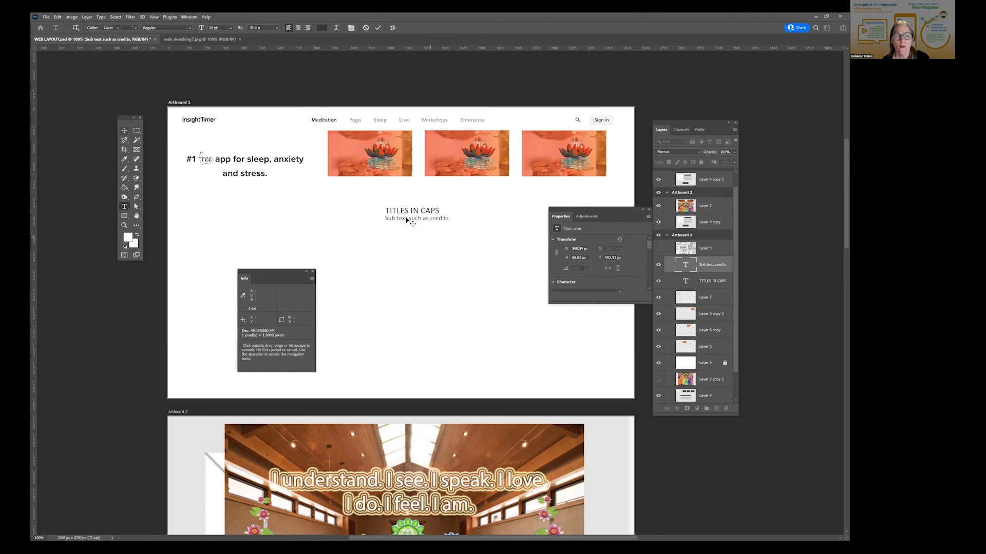
left_click(407, 217)
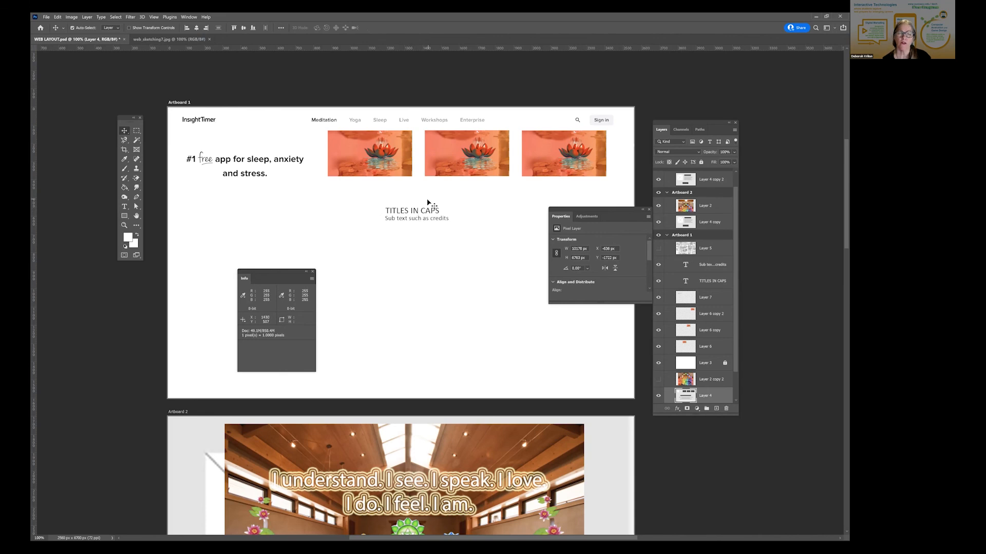